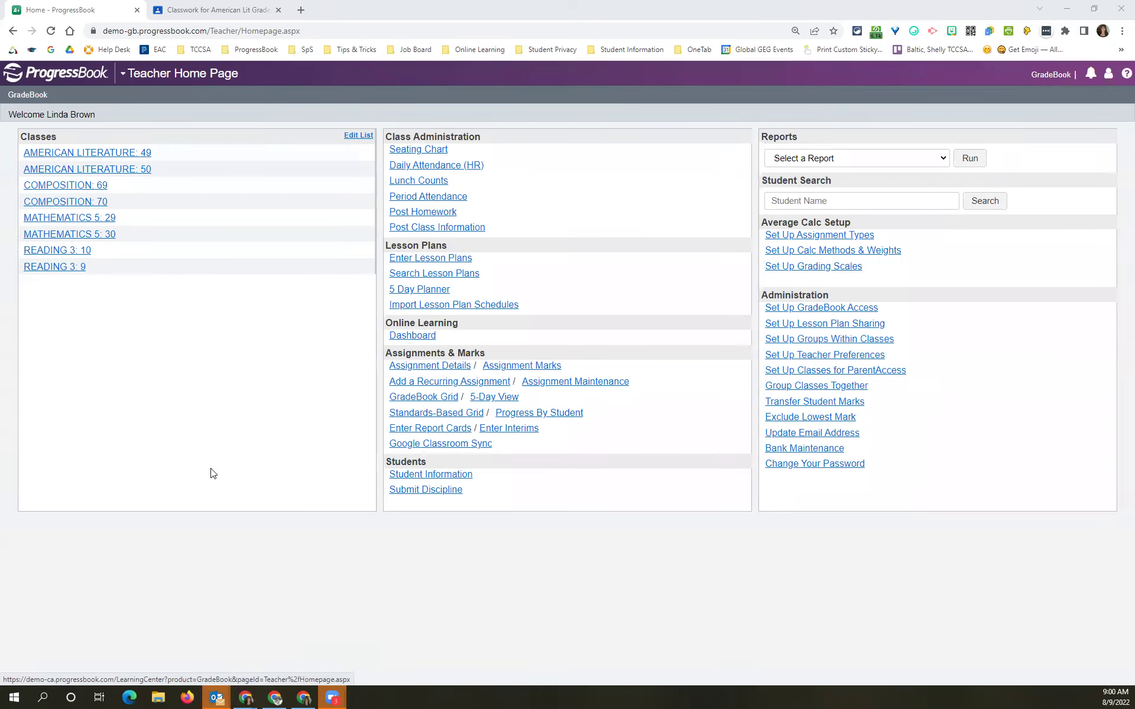
Step: In Class Setup, check and then uncheck Hide? for AMERICAN LITERATURE: 50
left_click(349, 139)
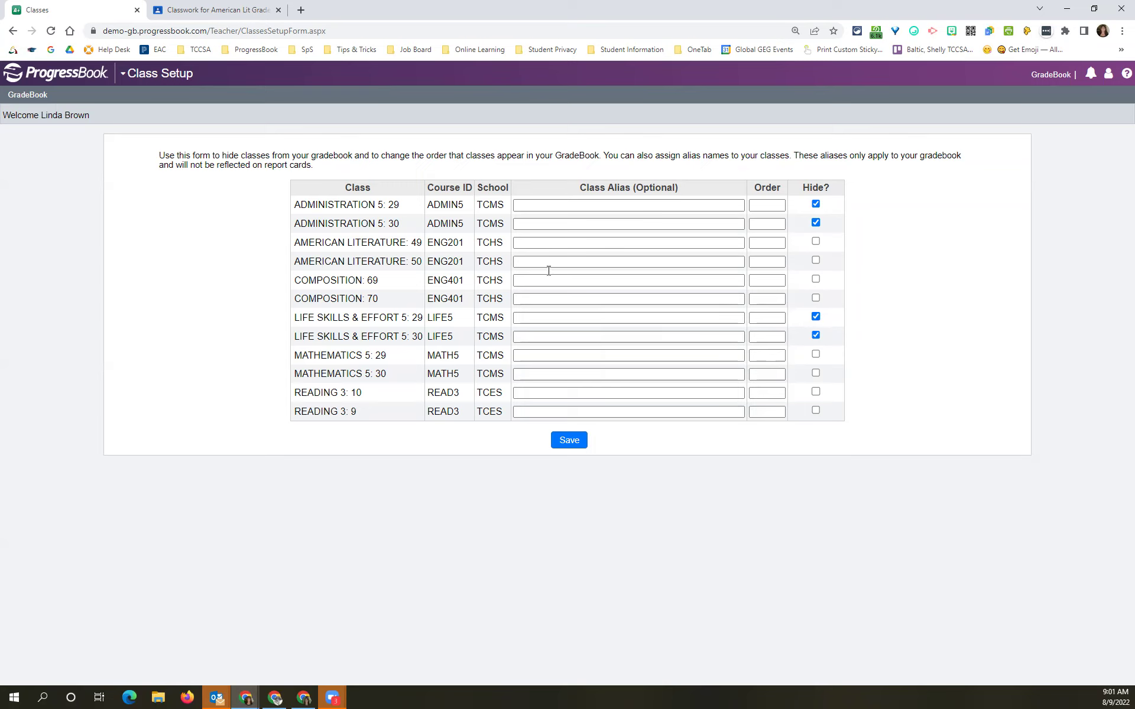
left_click(816, 261)
left_click(555, 440)
left_click(815, 261)
left_click(531, 245)
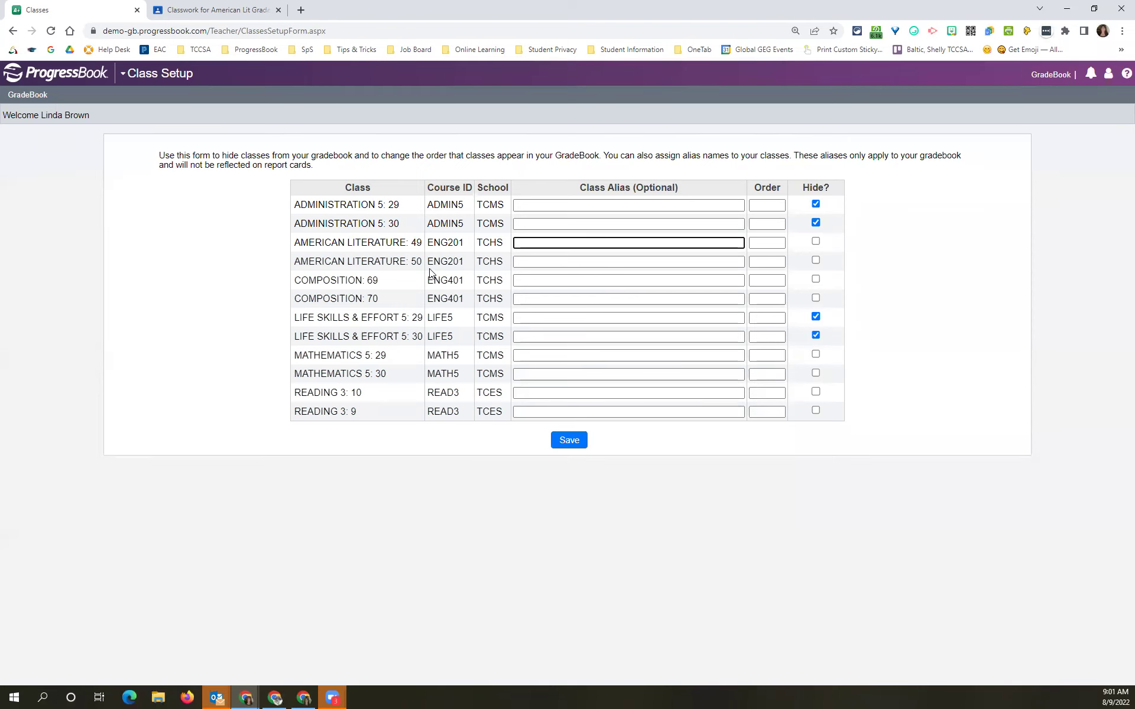
left_click_drag(411, 242, 422, 243)
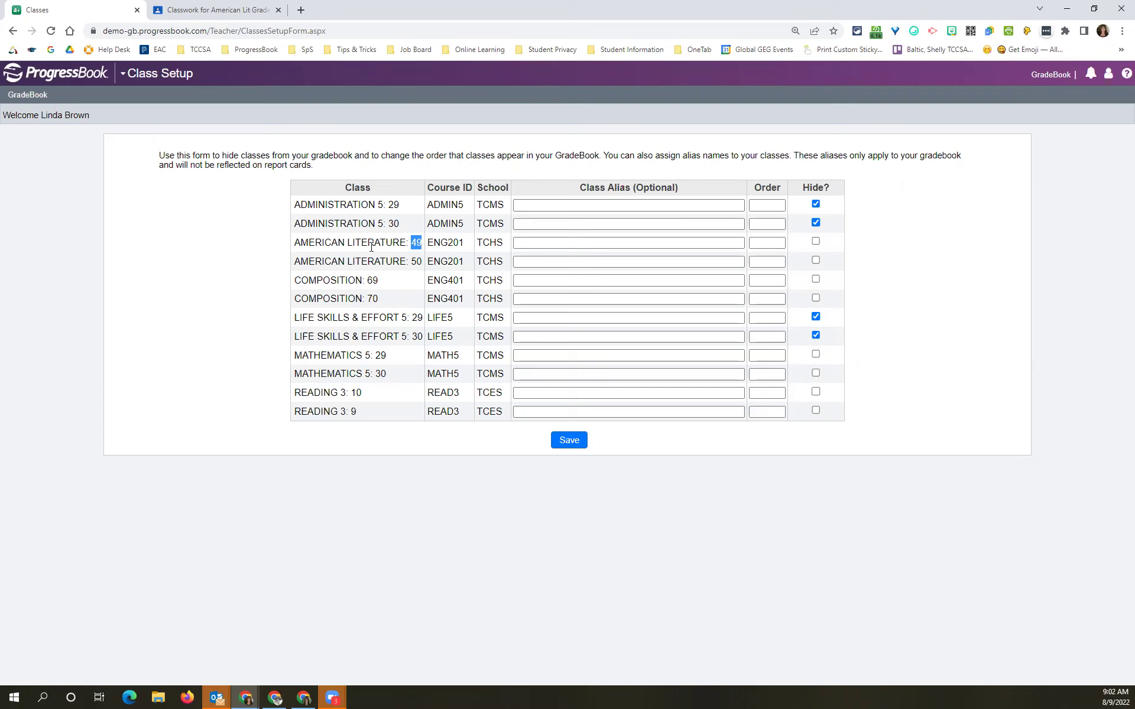
mouse_move(371, 246)
mouse_move(338, 284)
mouse_move(342, 355)
mouse_move(374, 247)
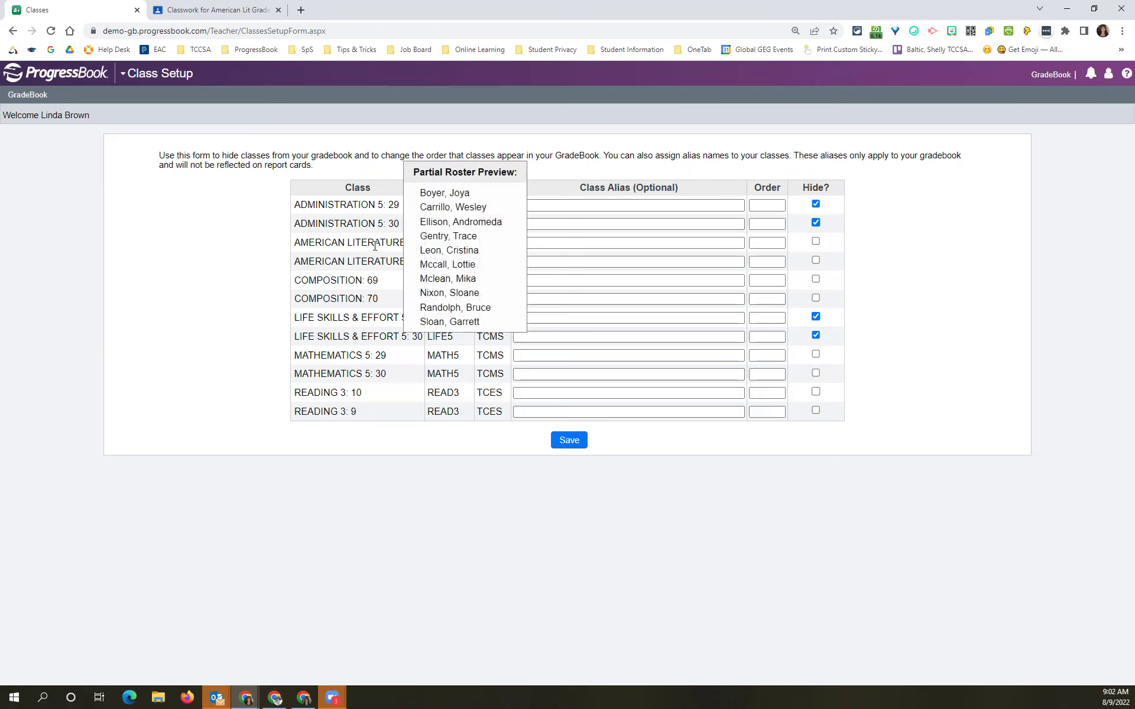
Step: Give AMERICAN LITERATURE: 49 the alias 'Period 1 AL' and MATHEMATICS 5: 29 the alias 'Period 2'
double_click(417, 243)
left_click(544, 243)
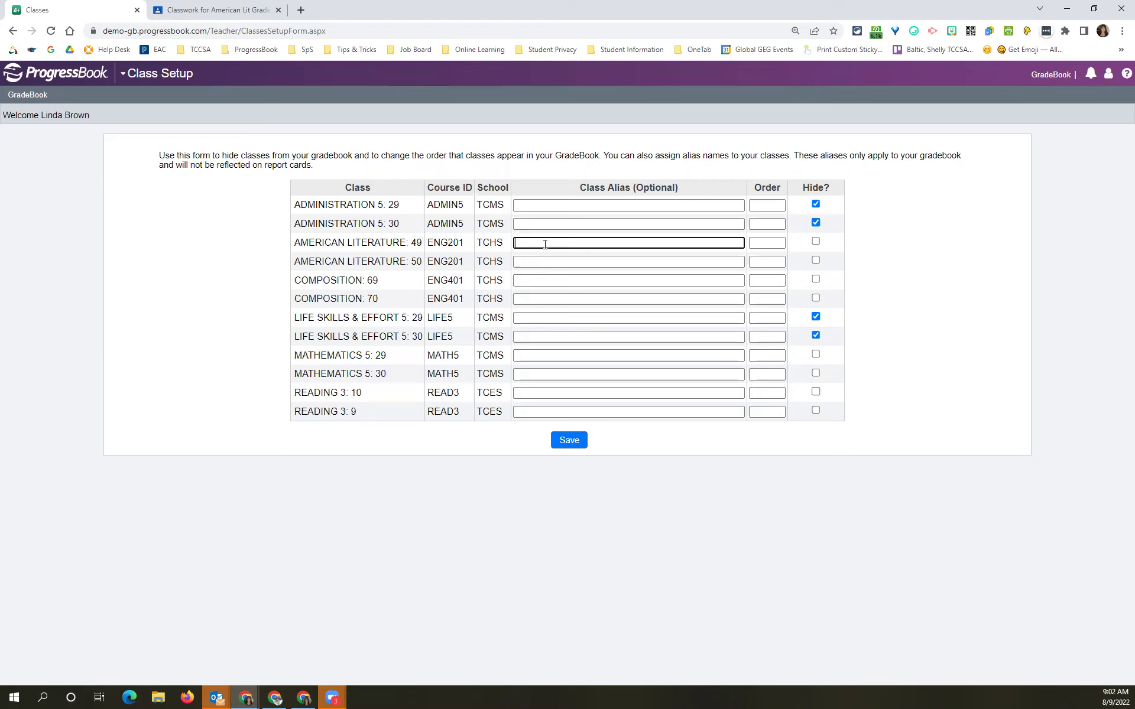
type("Period 1 AL")
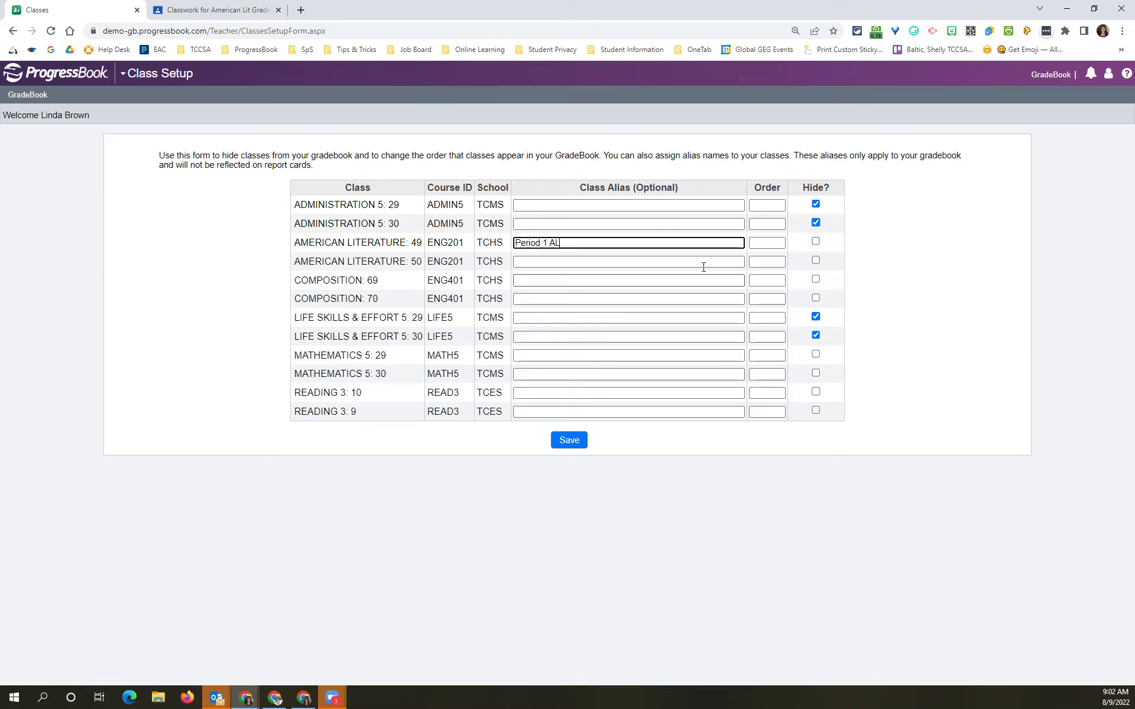
left_click(770, 244)
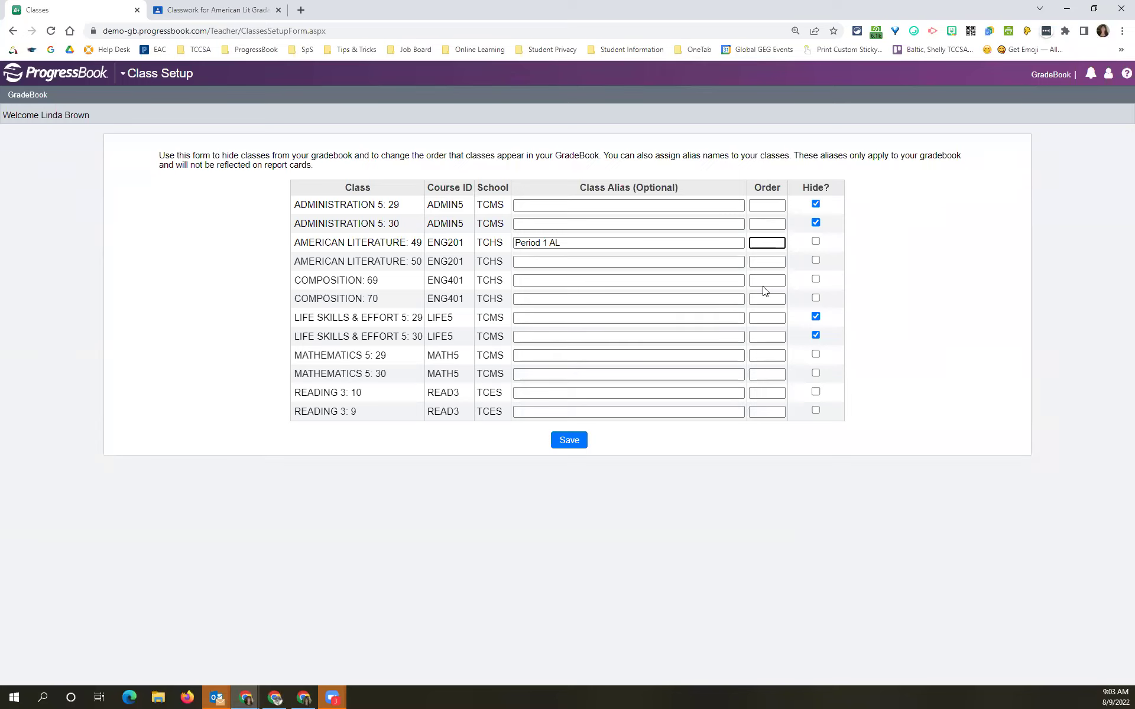
left_click_drag(345, 243, 318, 244)
left_click(523, 357)
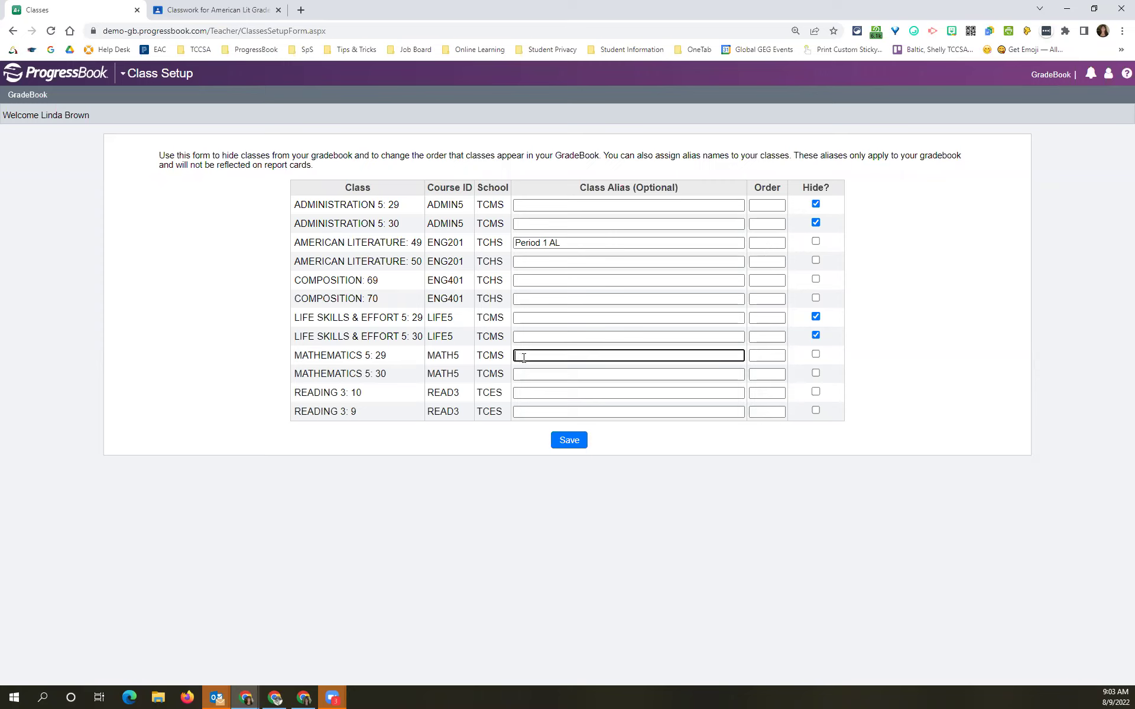
type("Period 2")
Step: Set display order 1 for AMERICAN LITERATURE: 49 and 99 for MATHEMATICS 5: 29, then save
left_click(764, 247)
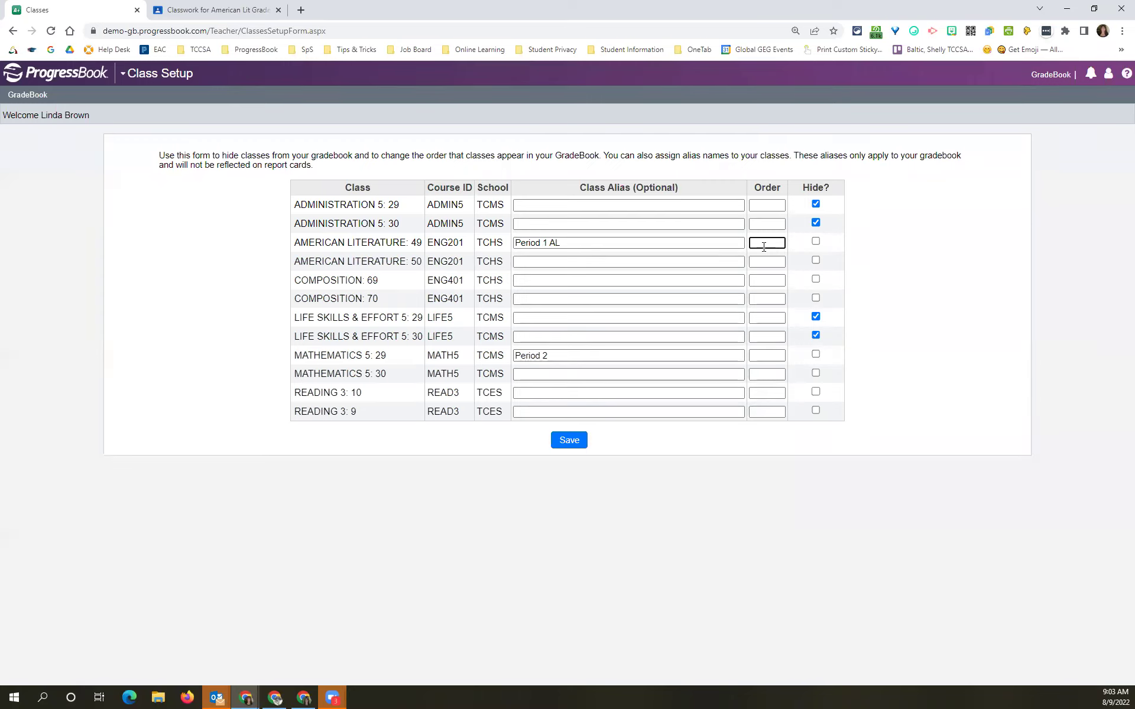
type("1")
left_click(773, 355)
type("99")
left_click(576, 441)
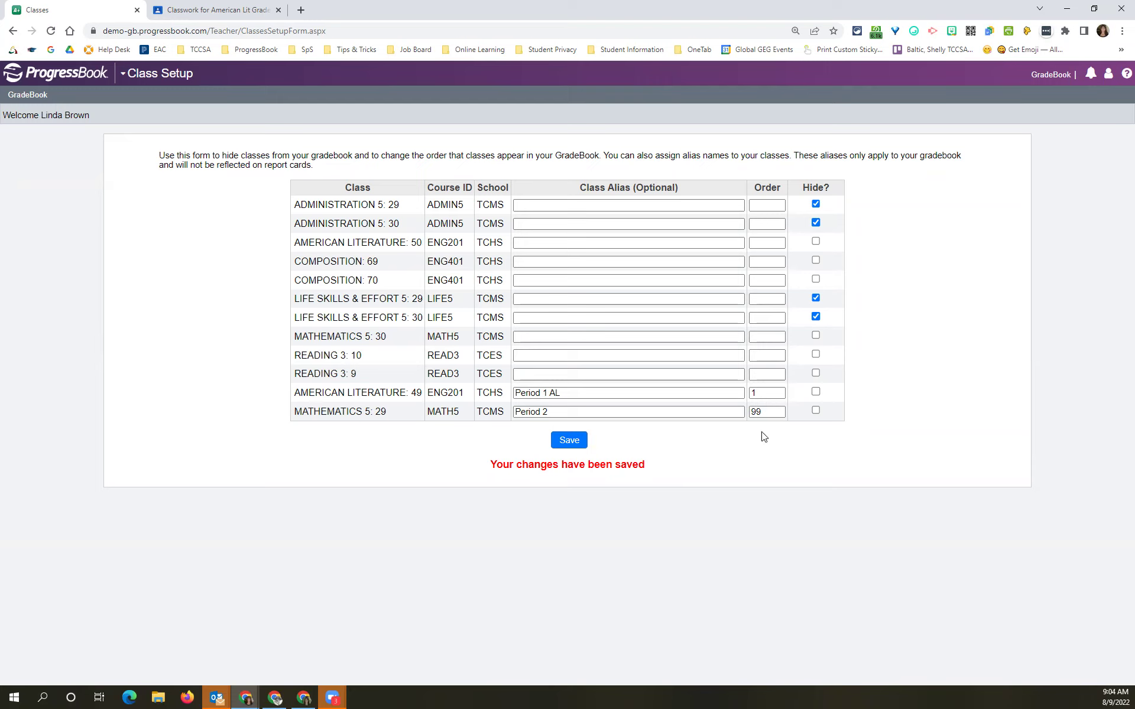
Step: Clear the Order values 1 and 99, save, and return to the GradeBook home page
left_click(771, 392)
key("BackSpace")
double_click(755, 412)
key("BackSpace")
left_click(568, 440)
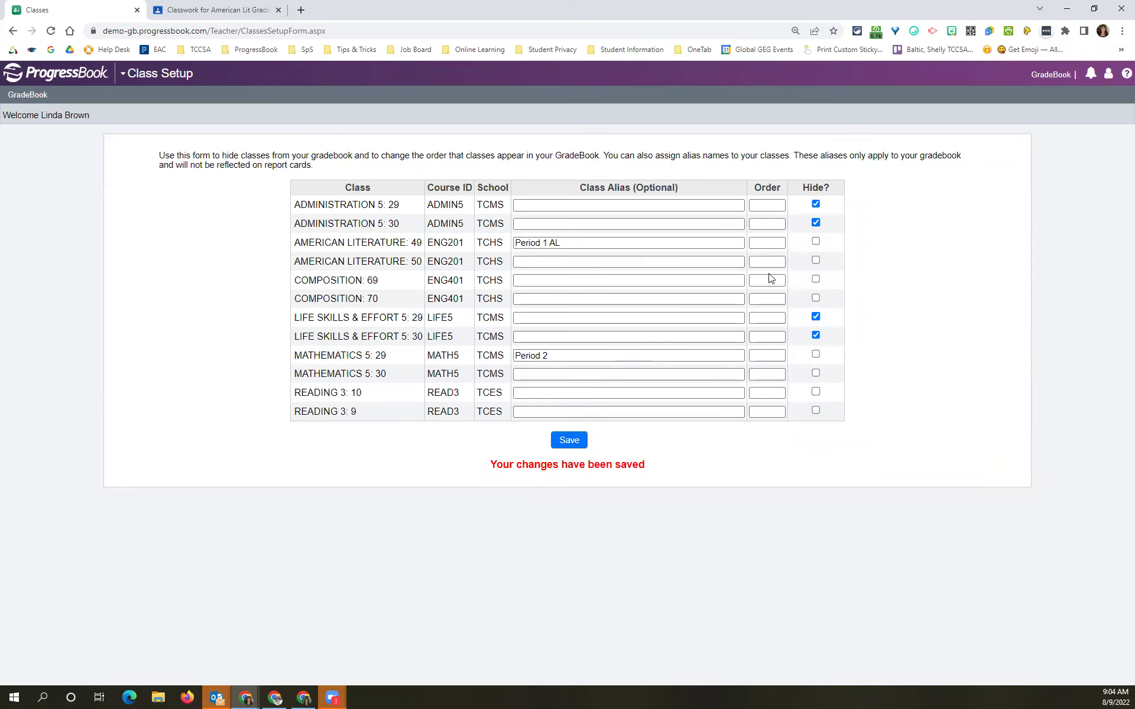
left_click(1044, 83)
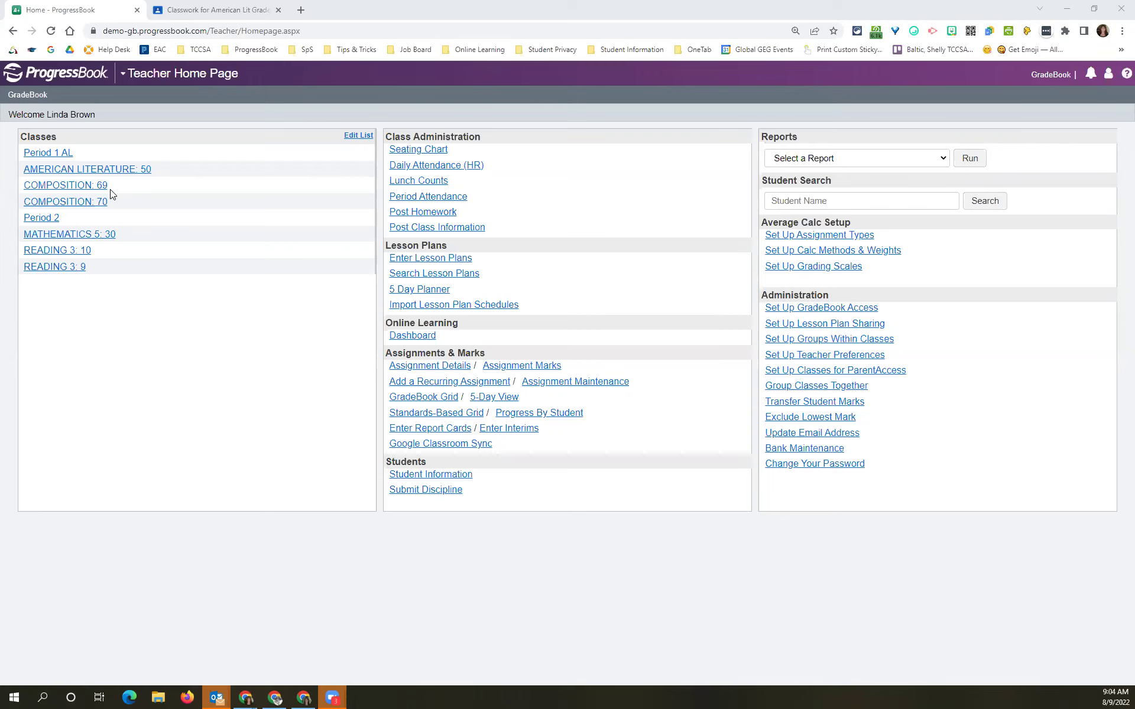
Step: Open the Period 1 AL class from the home page Classes list
left_click(60, 157)
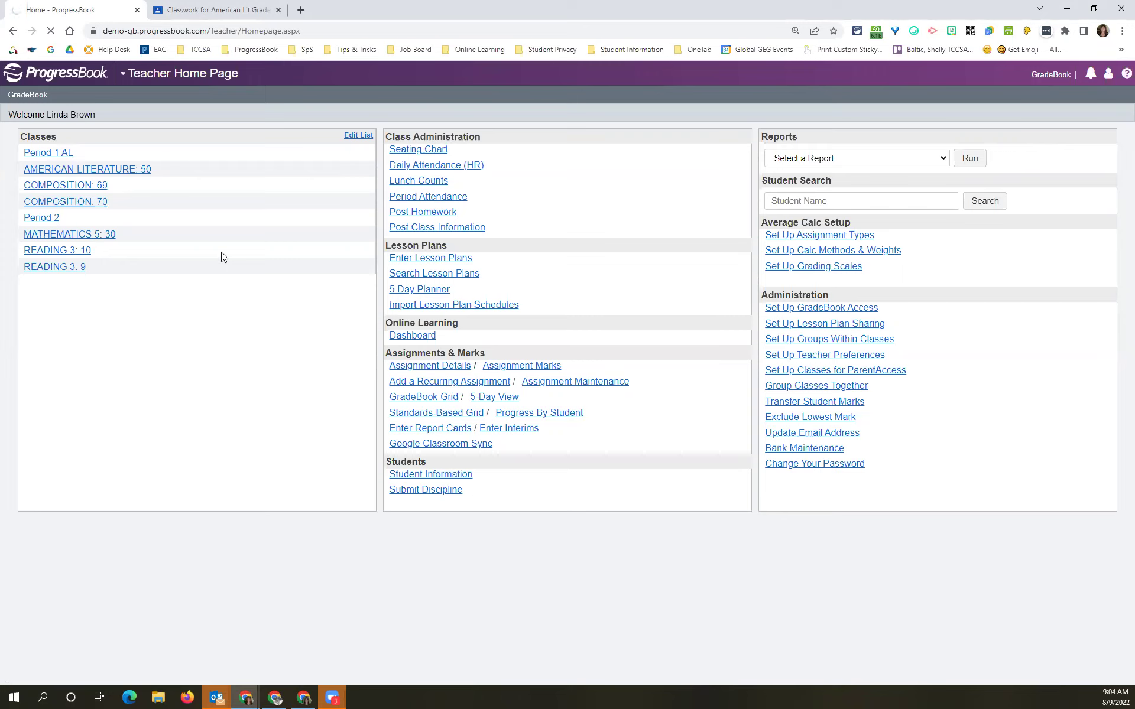
Step: Open the Period 1 AL Class Dashboard listing its 15 students and assignments
left_click(70, 152)
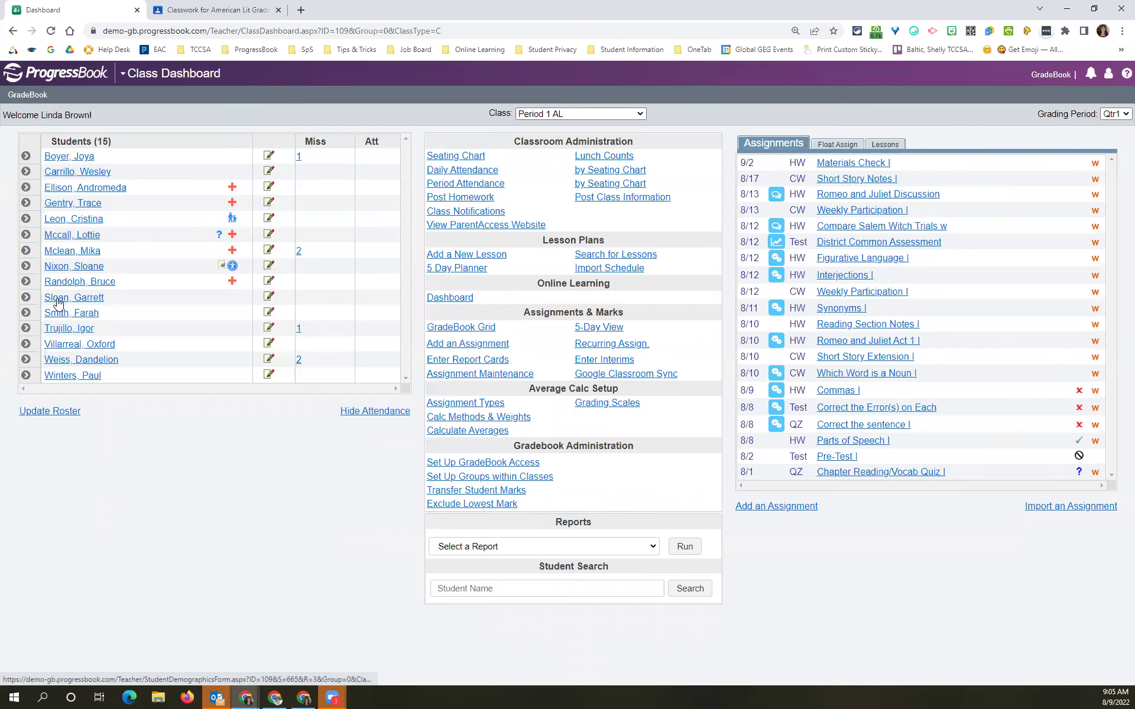
mouse_move(58, 303)
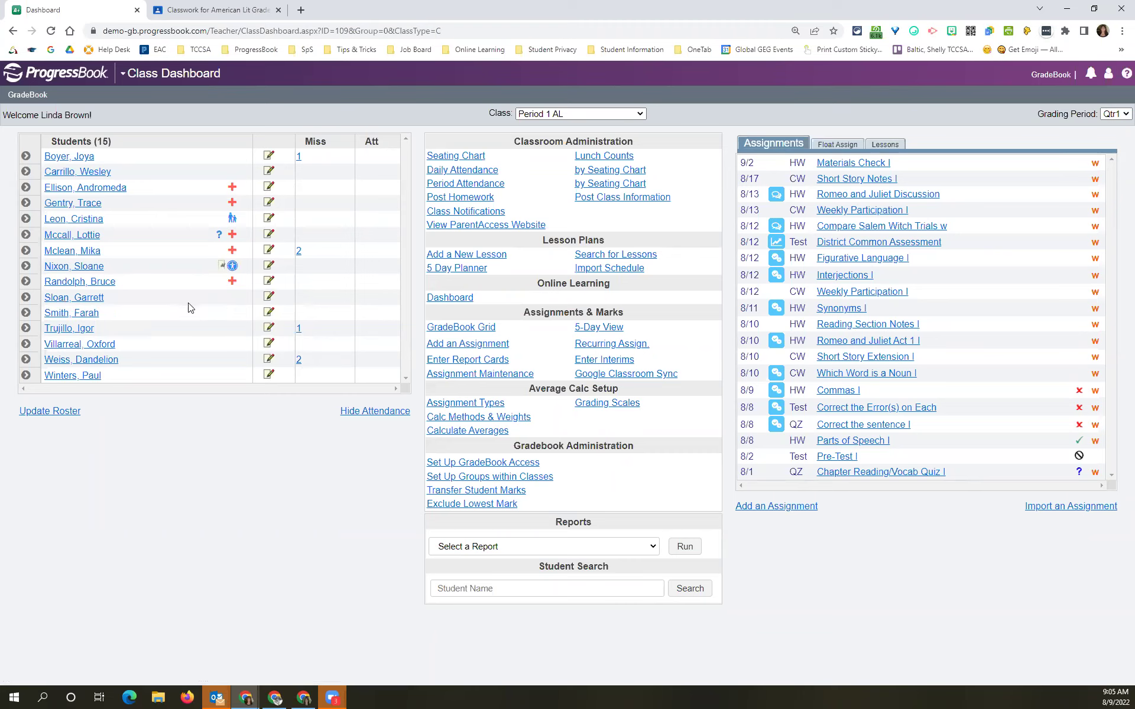
Step: Hide one student on the Period 1 AL roster, save, and return to the dashboard
left_click(60, 413)
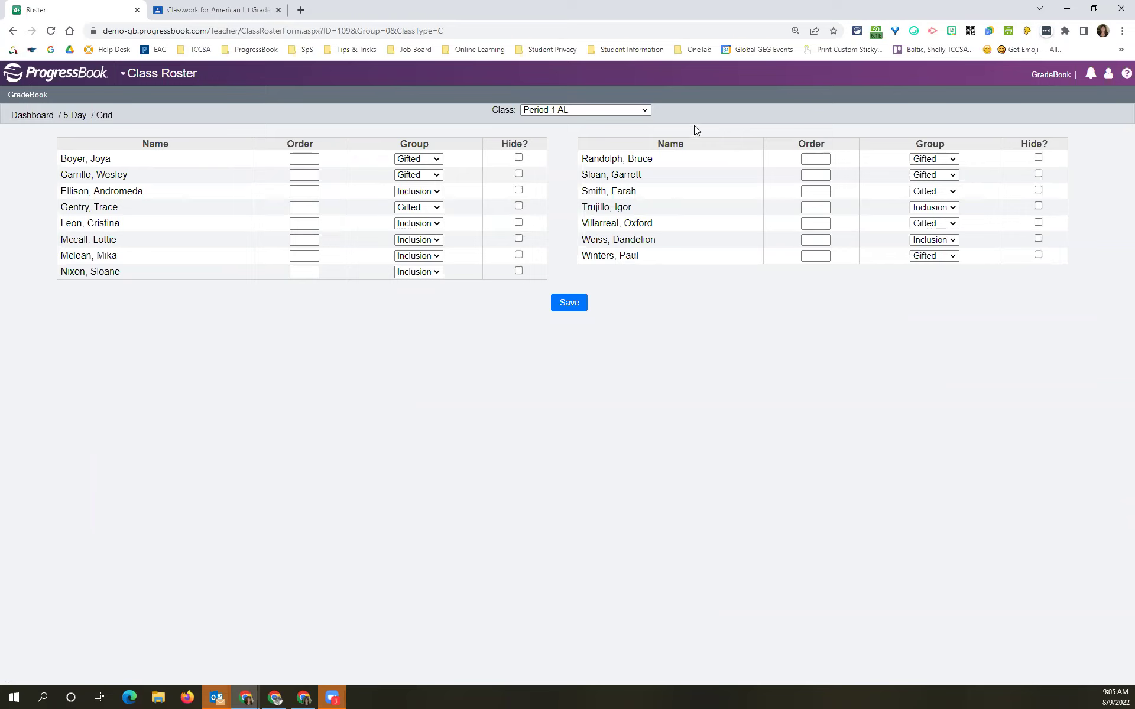
left_click(1038, 175)
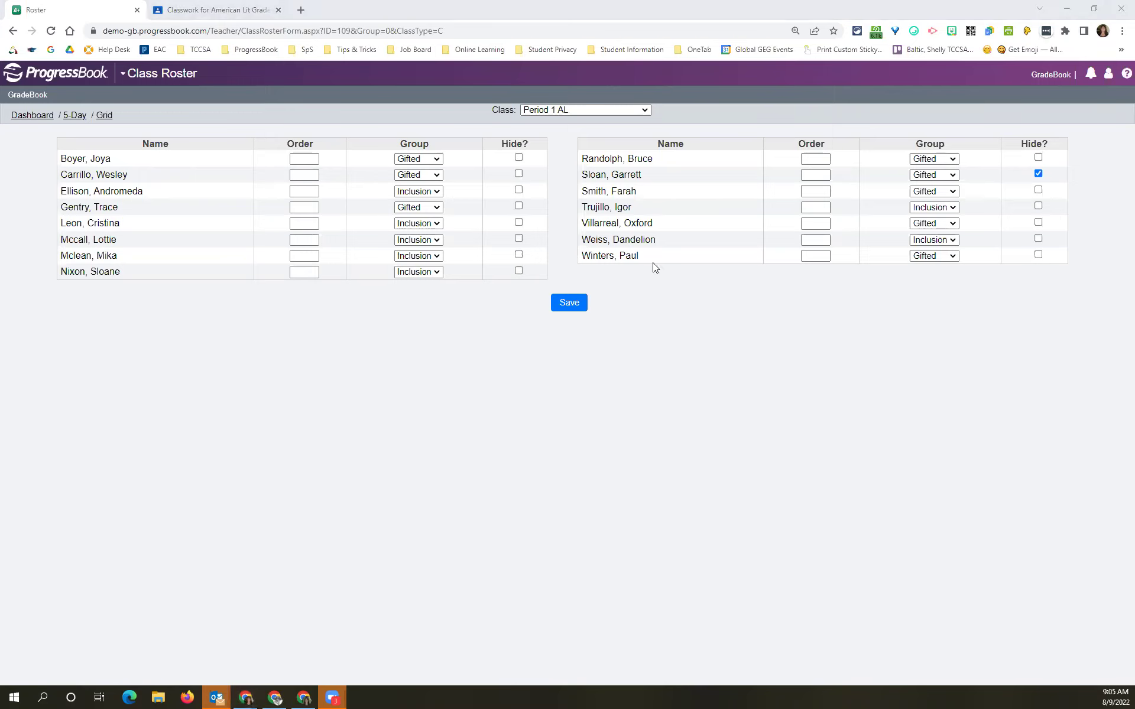
left_click(563, 313)
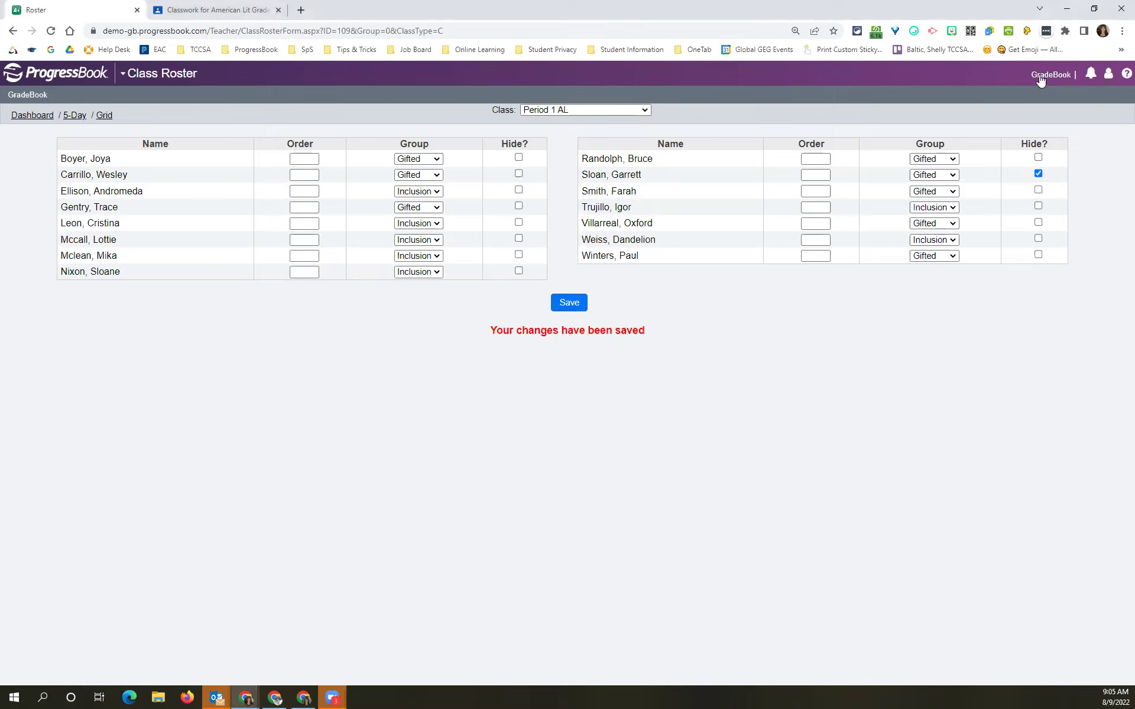
left_click(31, 118)
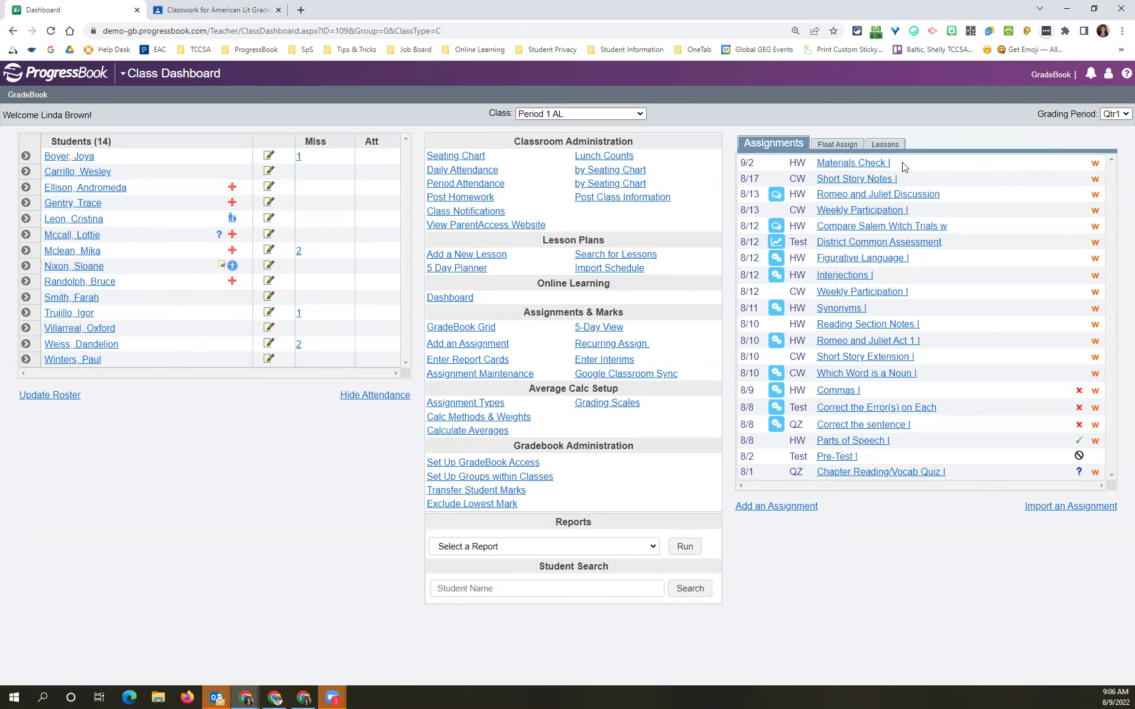
Step: Return to the Teacher Home Page using the GradeBook header link
left_click(1045, 79)
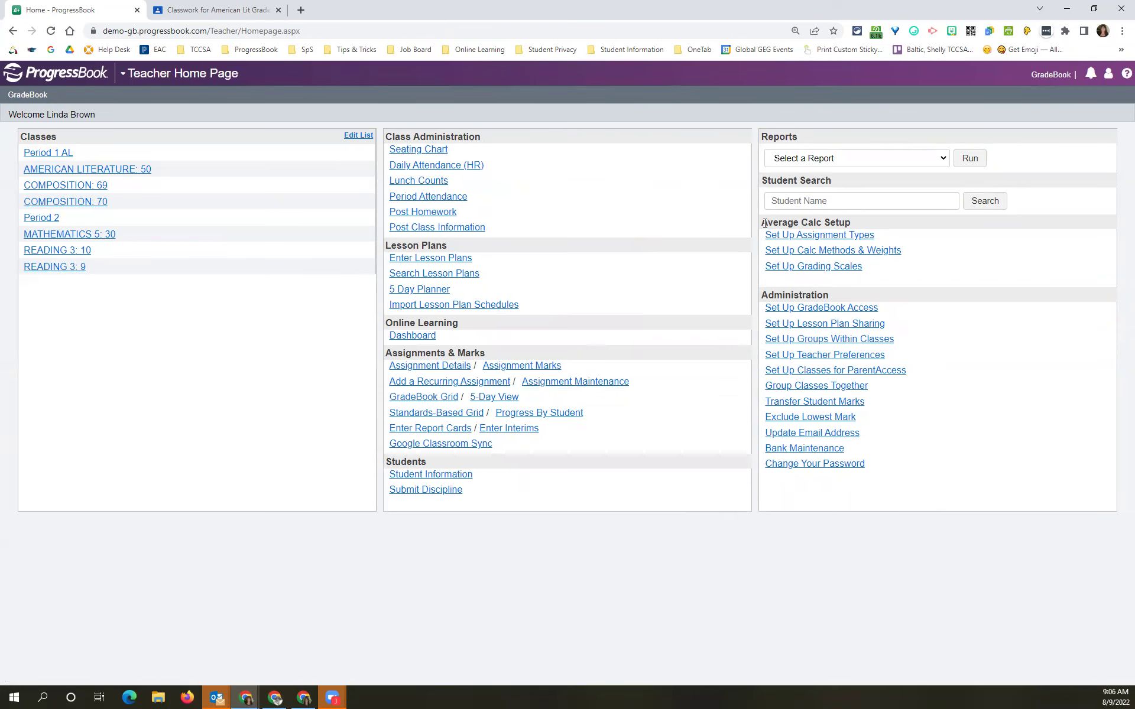
Step: Point out the Average Calc Setup section, then go to Set Up Teacher Preferences
left_click_drag(765, 224, 861, 223)
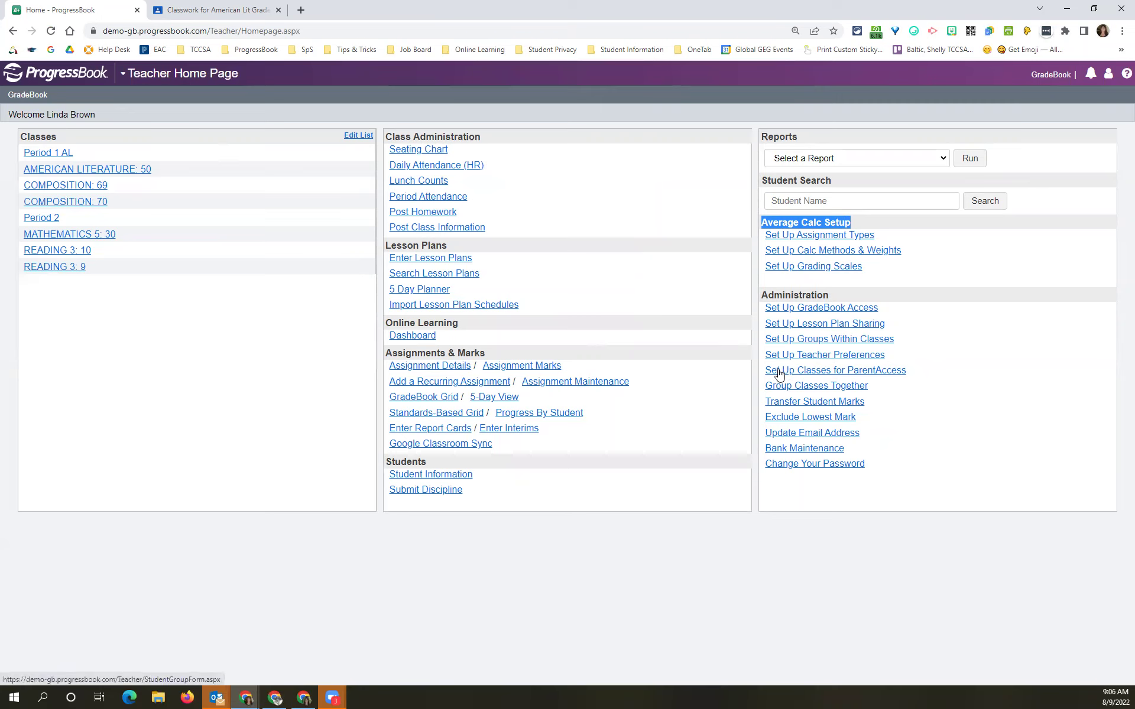
left_click(816, 356)
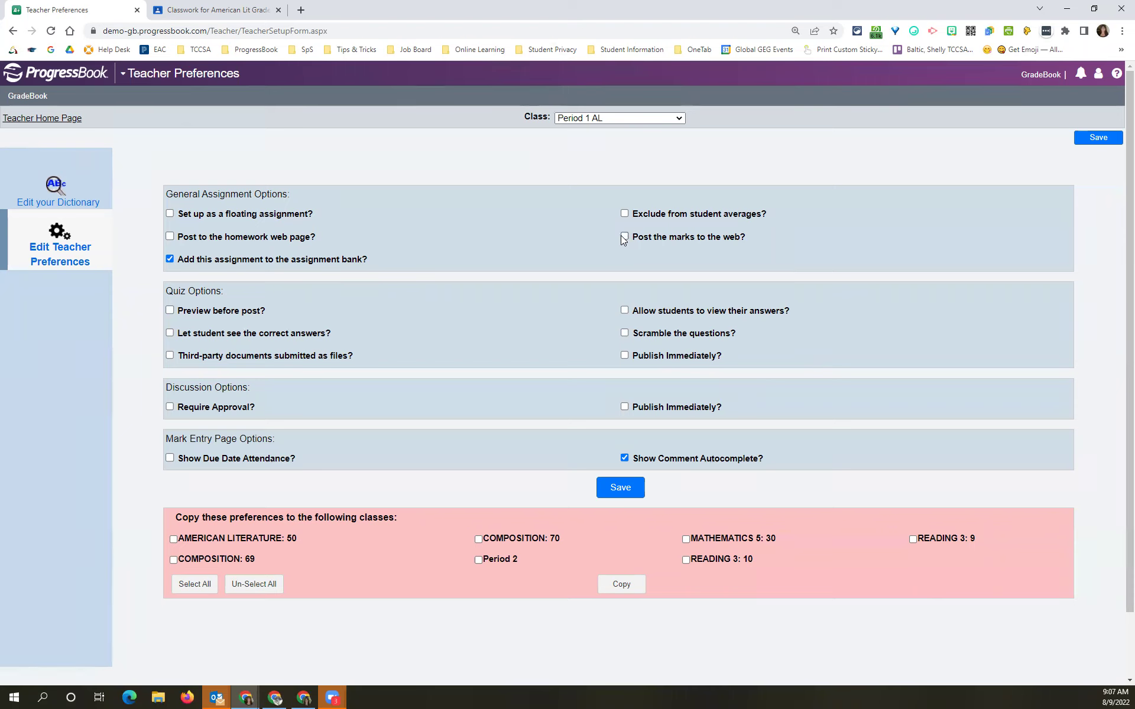
Step: Turn on Post the marks to the web?, save, and tick AMERICAN LITERATURE: 50 for copying
left_click_drag(636, 236, 739, 235)
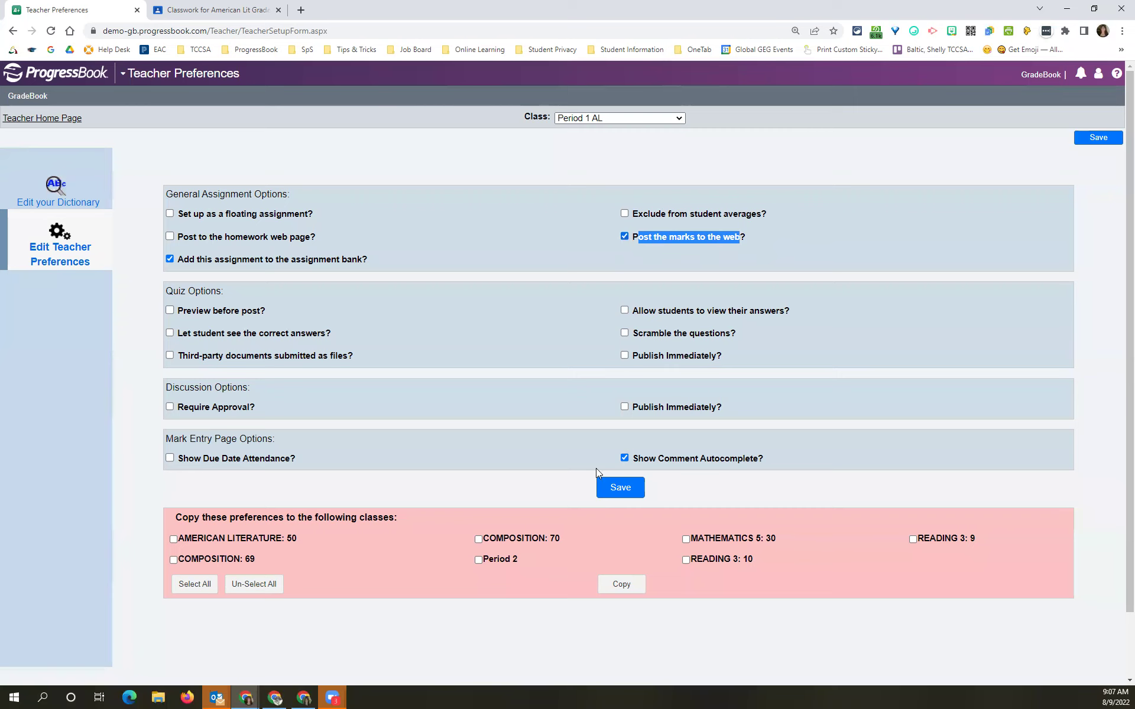
left_click(626, 497)
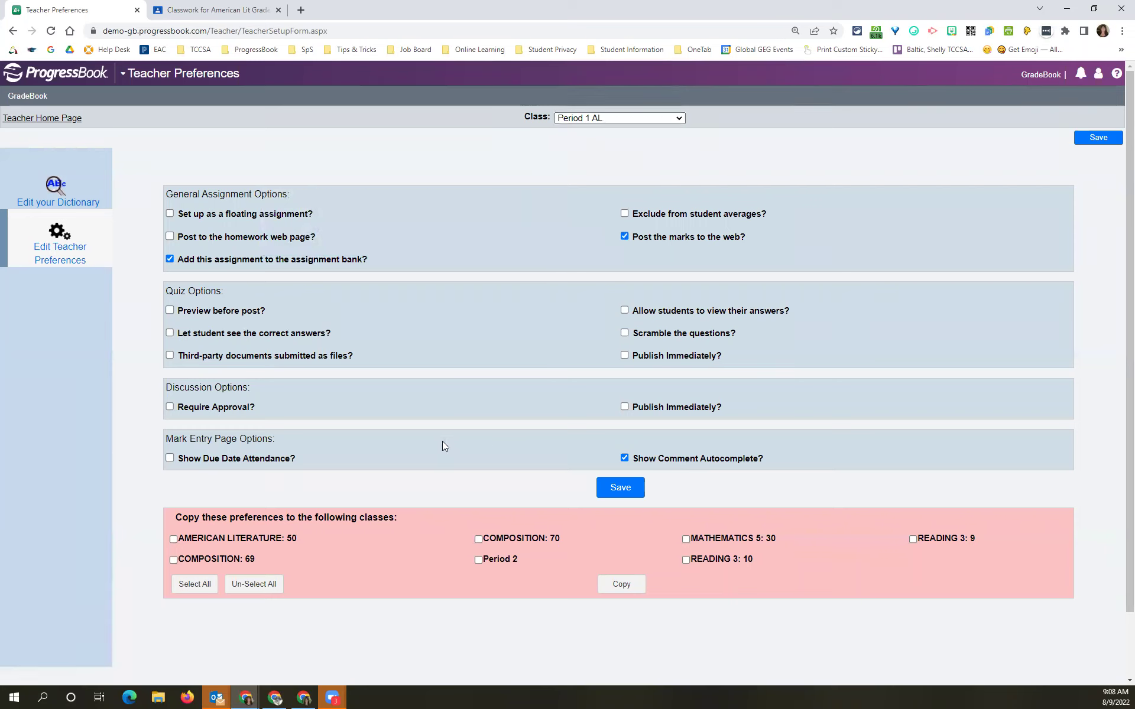
left_click(236, 540)
left_click(228, 560)
left_click(57, 119)
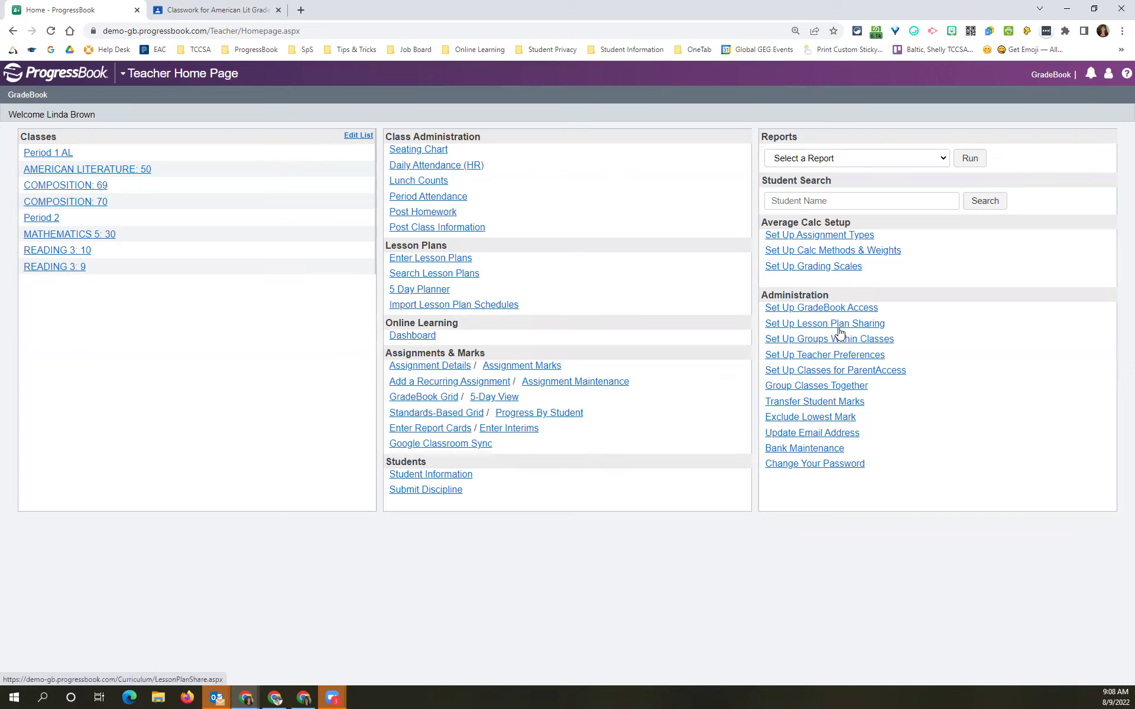
left_click(846, 358)
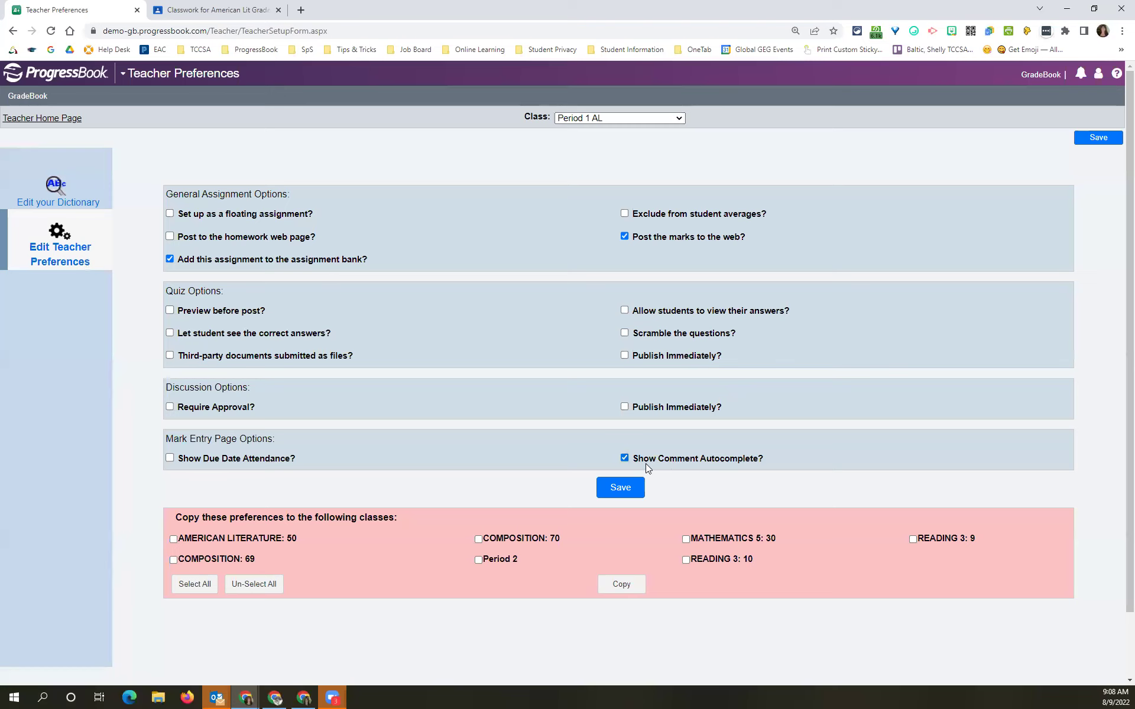
Step: Point out the comment autocomplete option, then return to the Teacher Home Page
left_click_drag(634, 458, 753, 461)
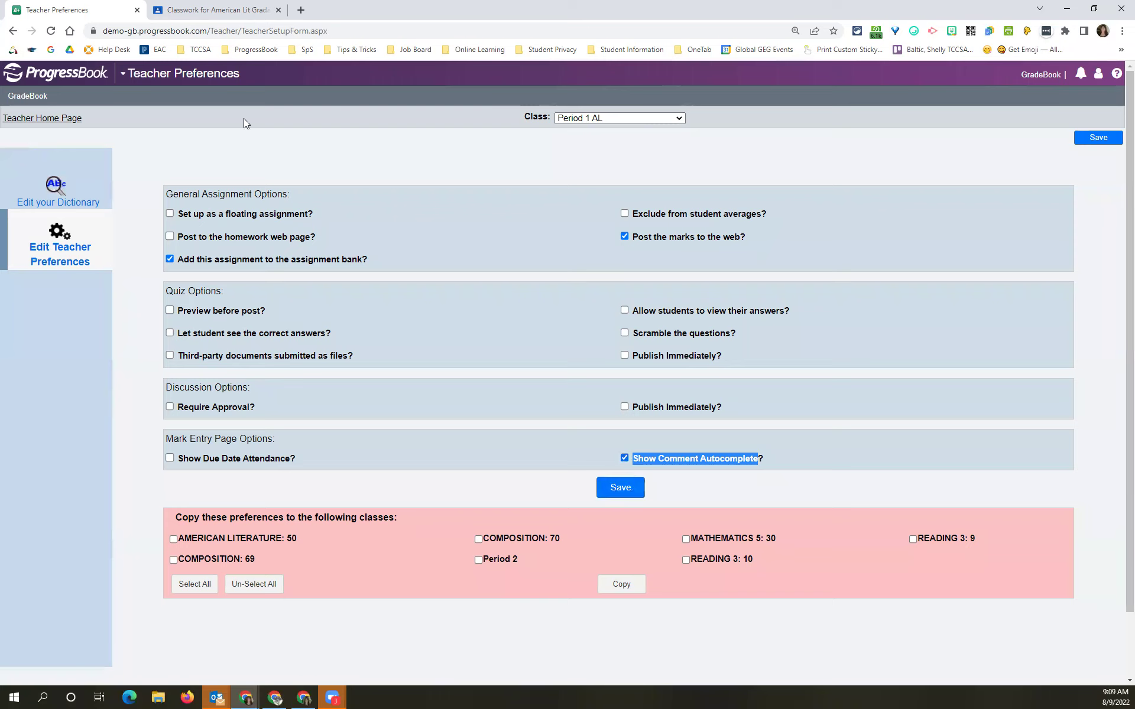
left_click(74, 120)
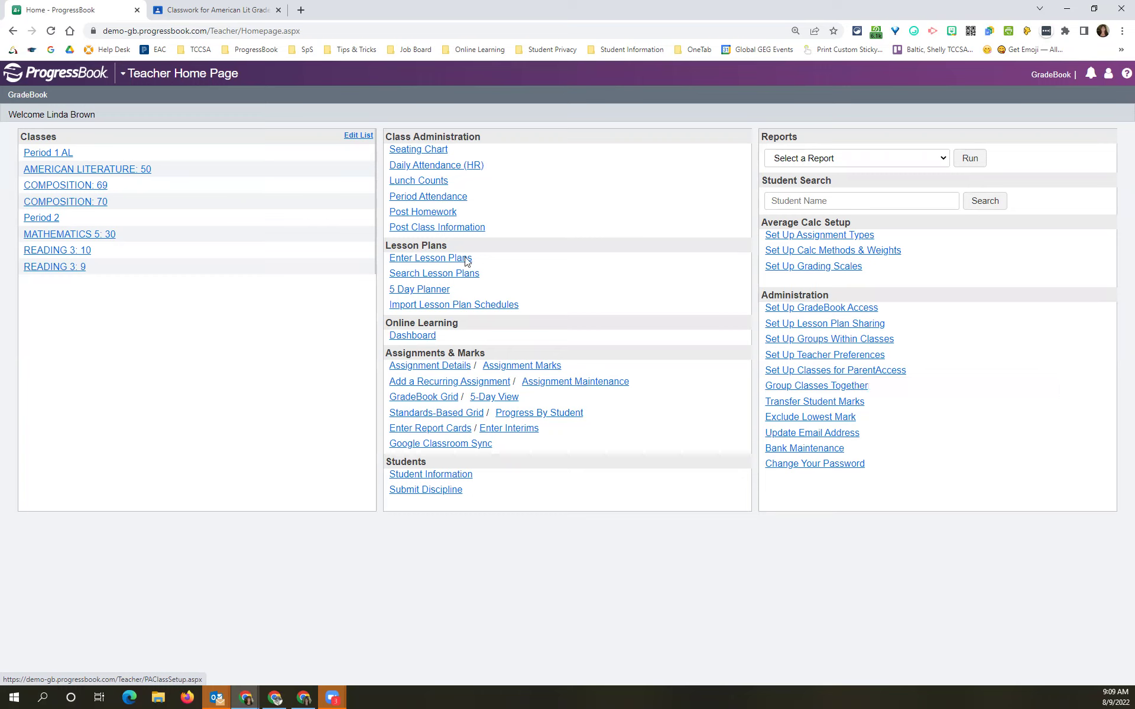
Step: In Period 1 AL's Materials Check I marks, give the second student the comment 'late-Due to QT'
left_click(44, 155)
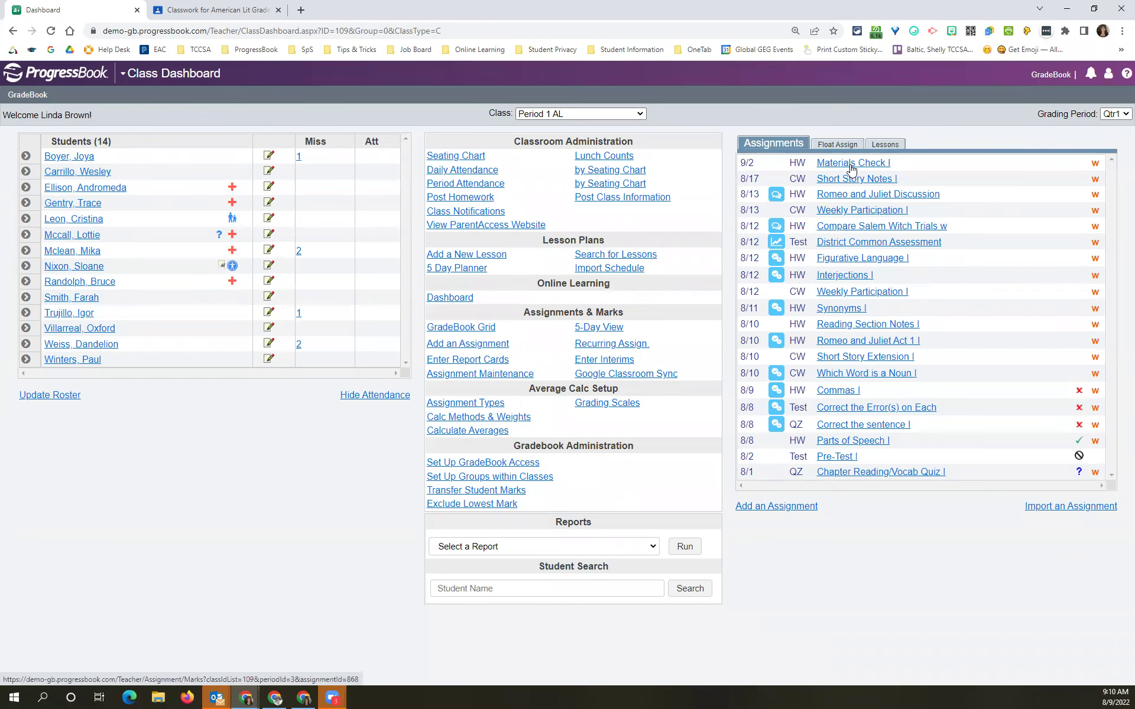
left_click(851, 169)
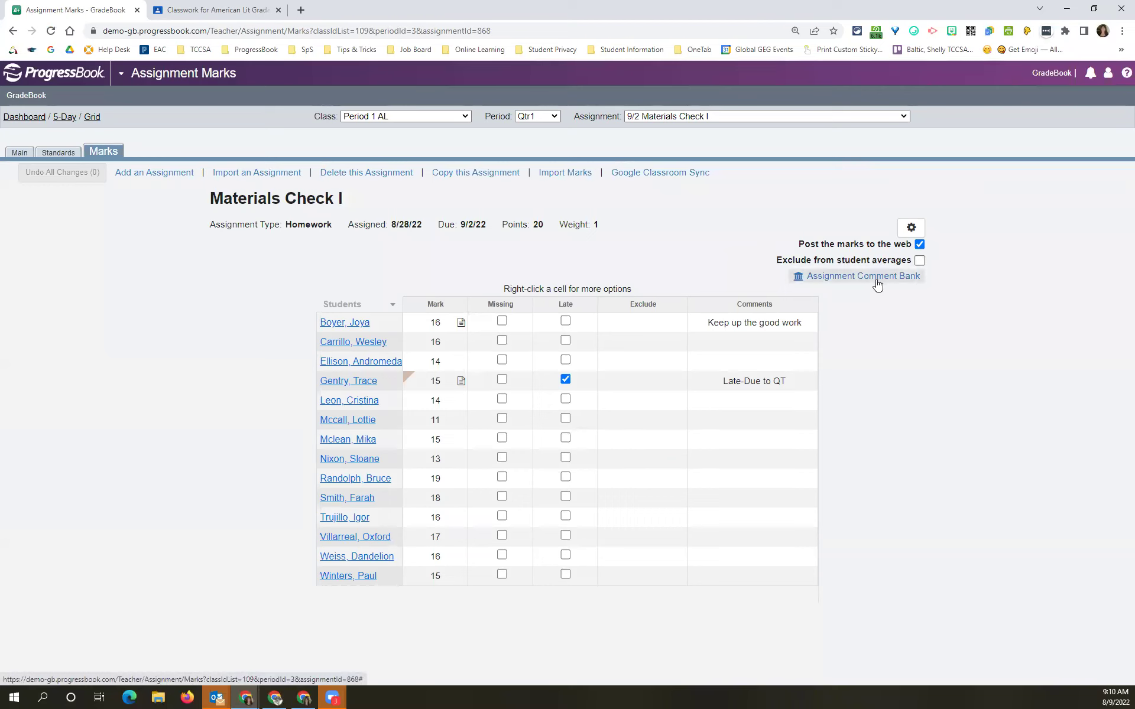
left_click(795, 342)
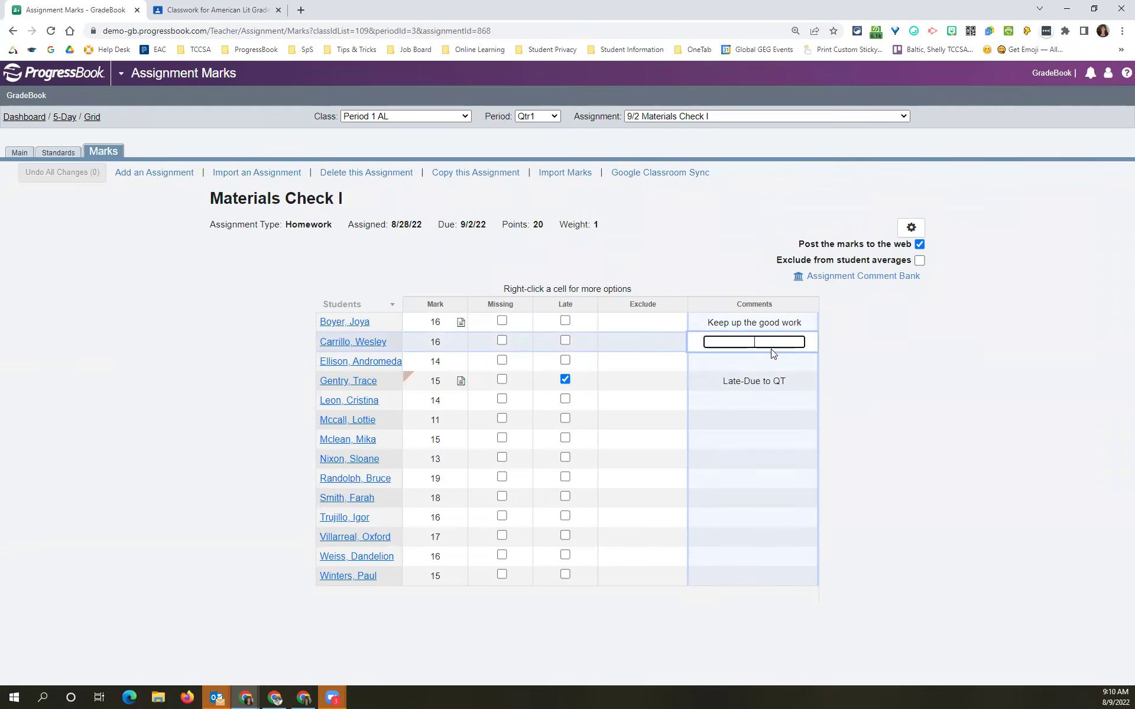
type("late-Due to QT")
left_click(858, 277)
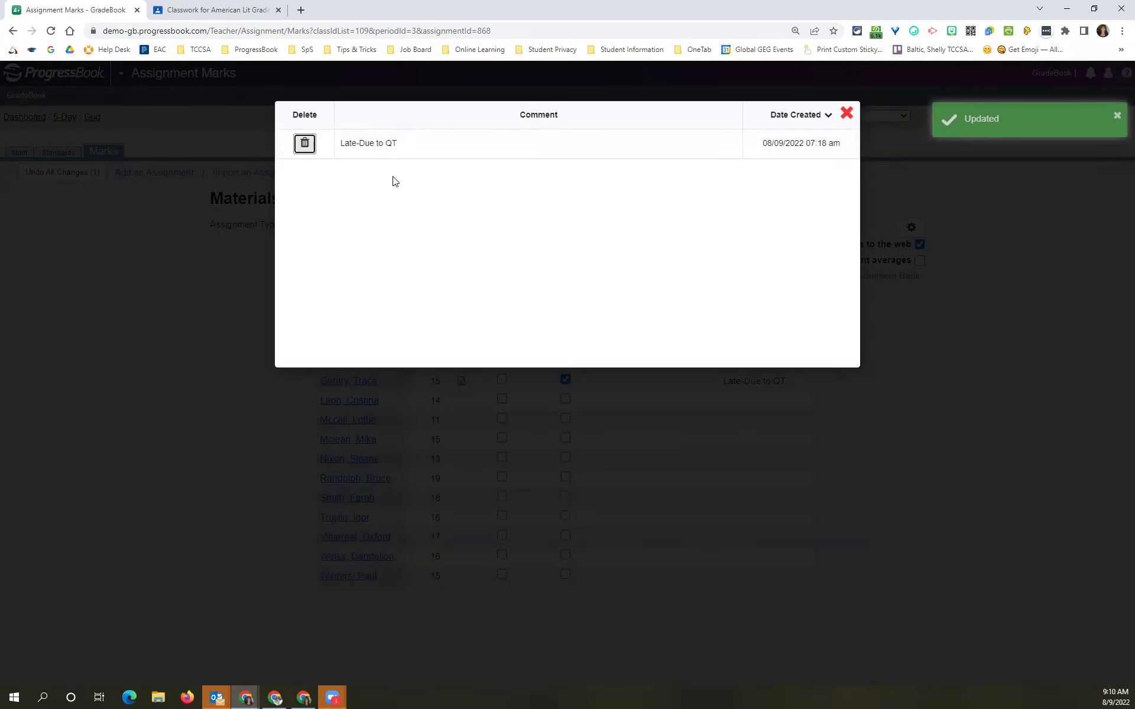
Step: Save the first student's comment 'Keep up the good work' to the comment bank and verify it's listed
left_click(853, 121)
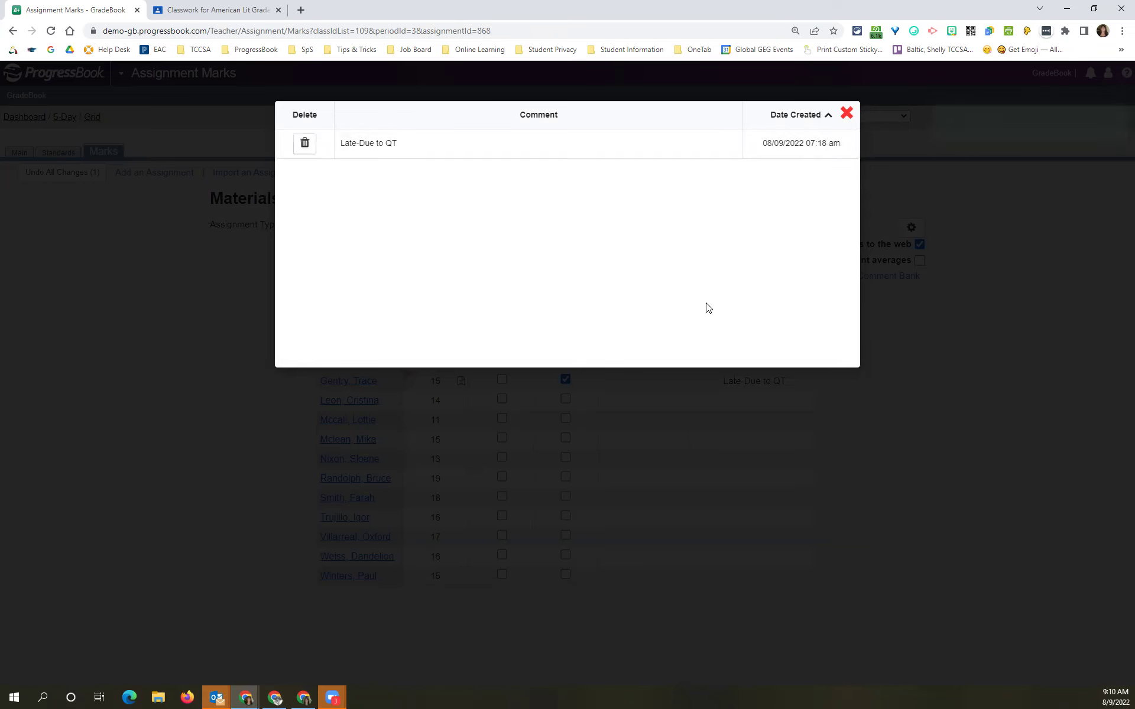
left_click(844, 116)
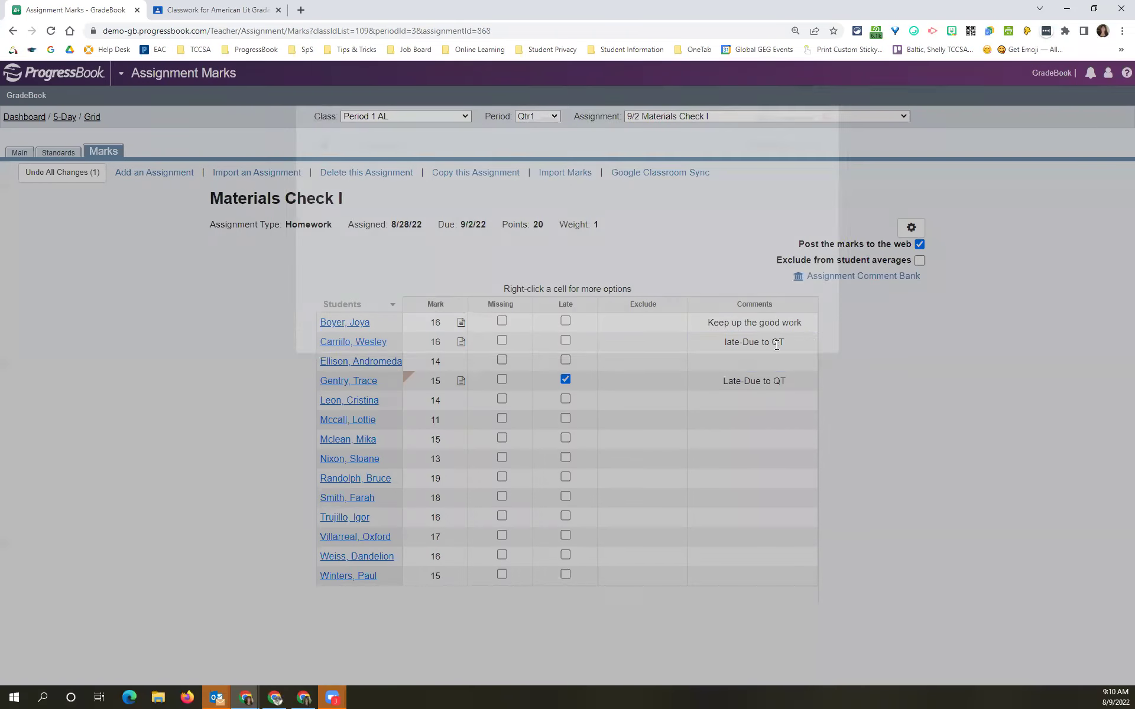
left_click(738, 358)
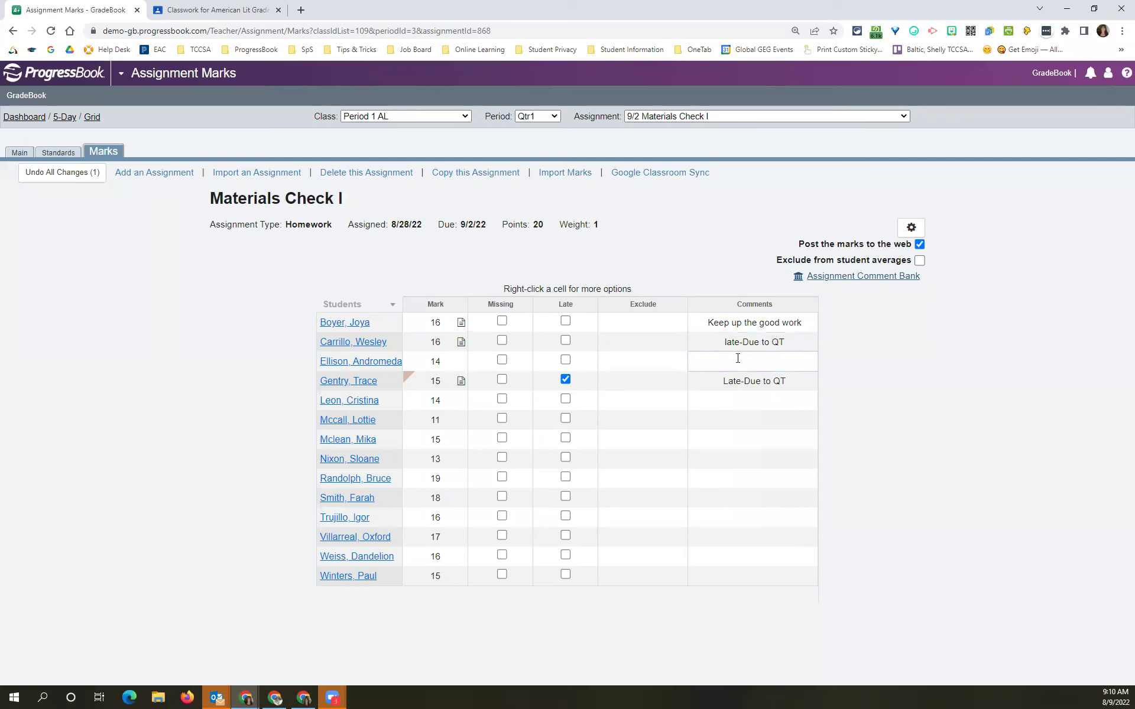
left_click(739, 322)
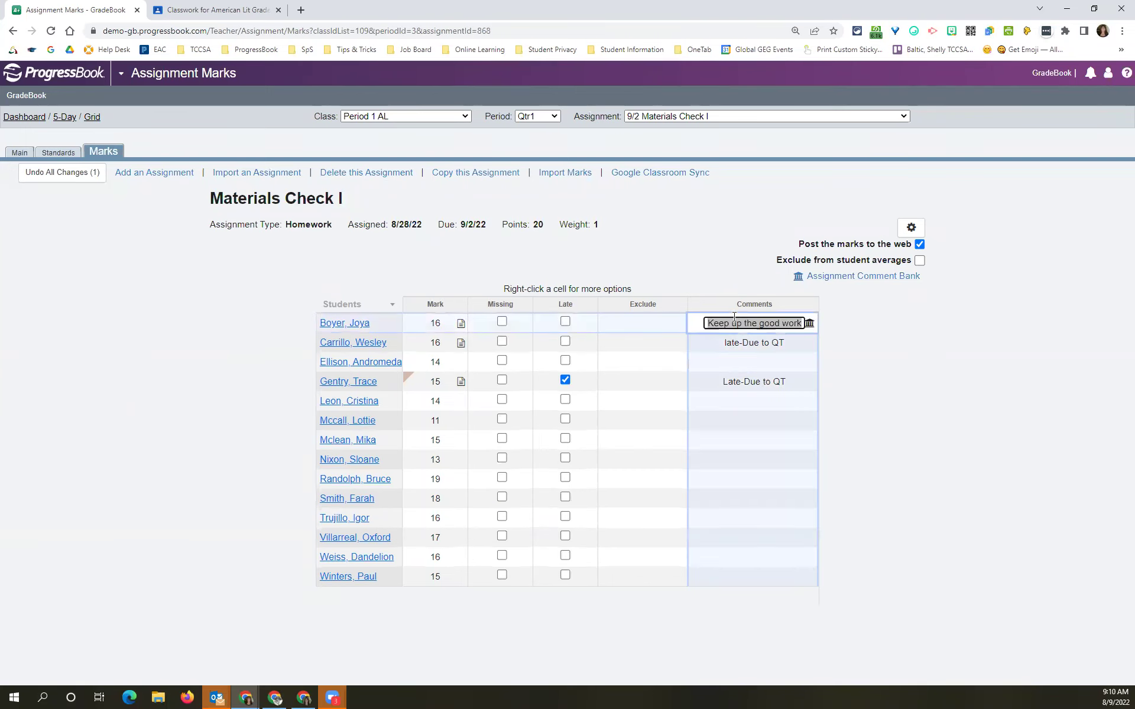
left_click(810, 326)
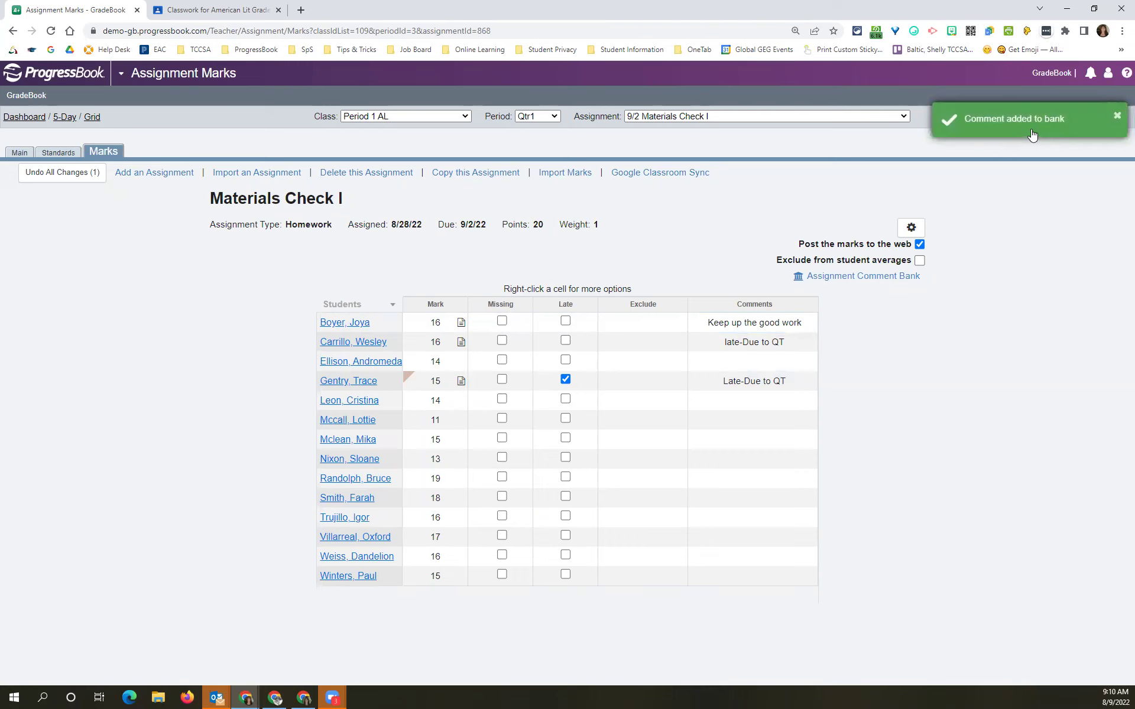
left_click(856, 278)
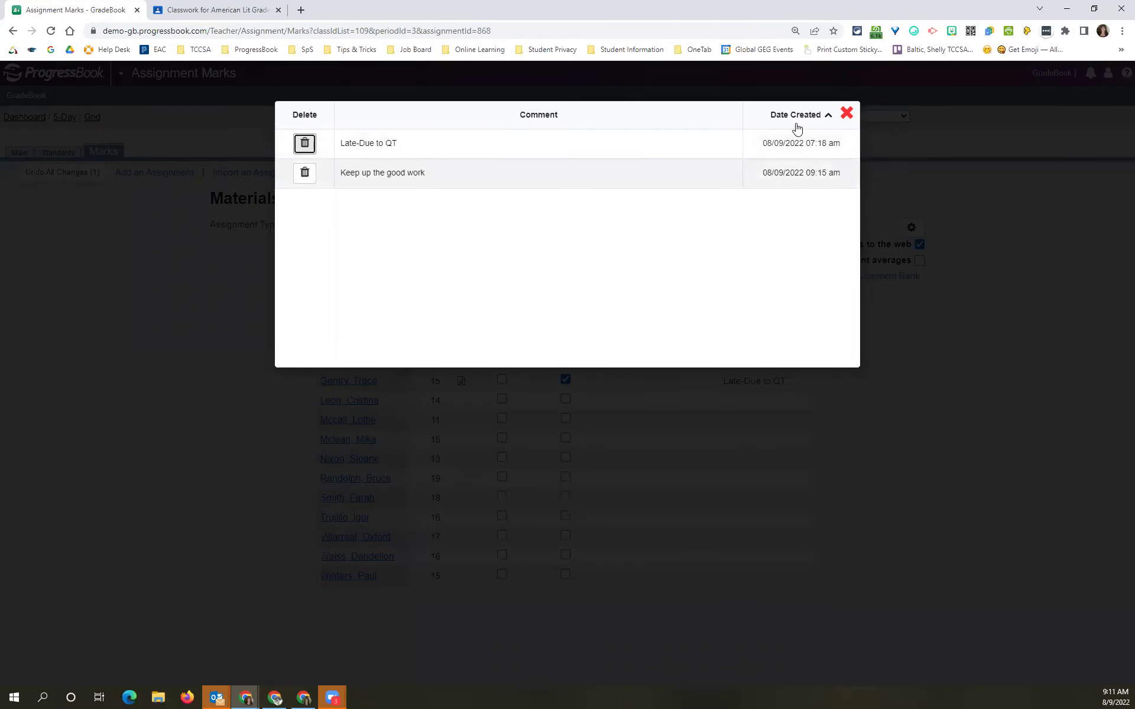
left_click(847, 114)
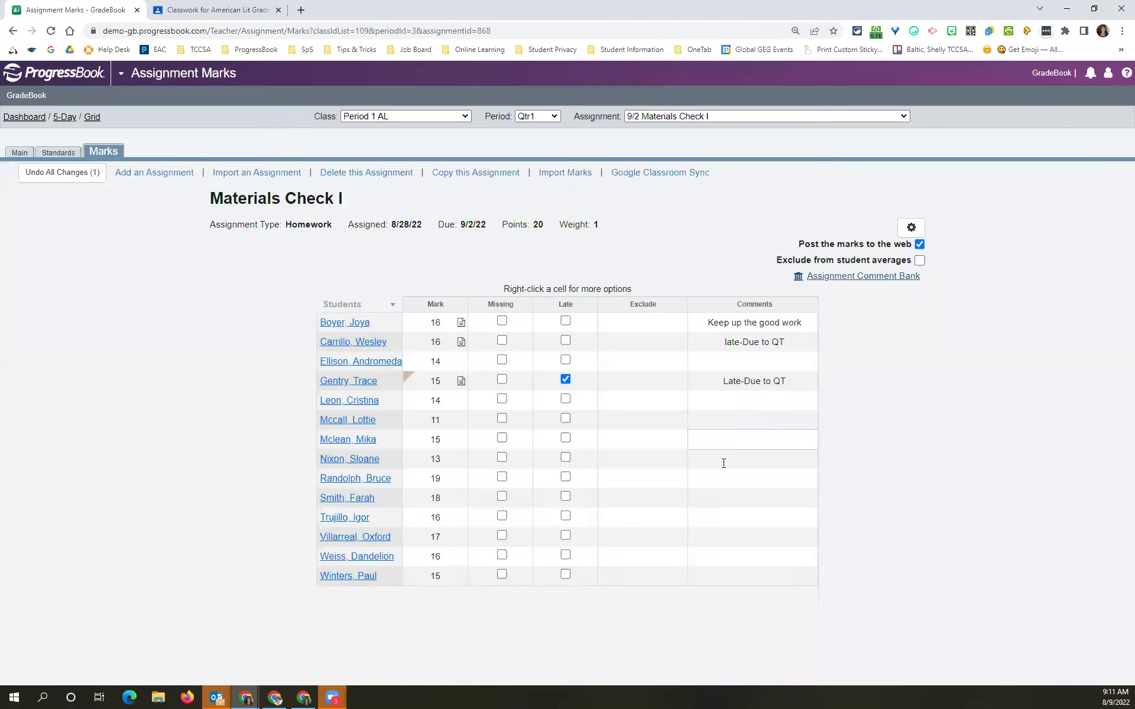
Step: Give the ninth student the comment 'keep up the good work' via autocomplete
left_click(721, 476)
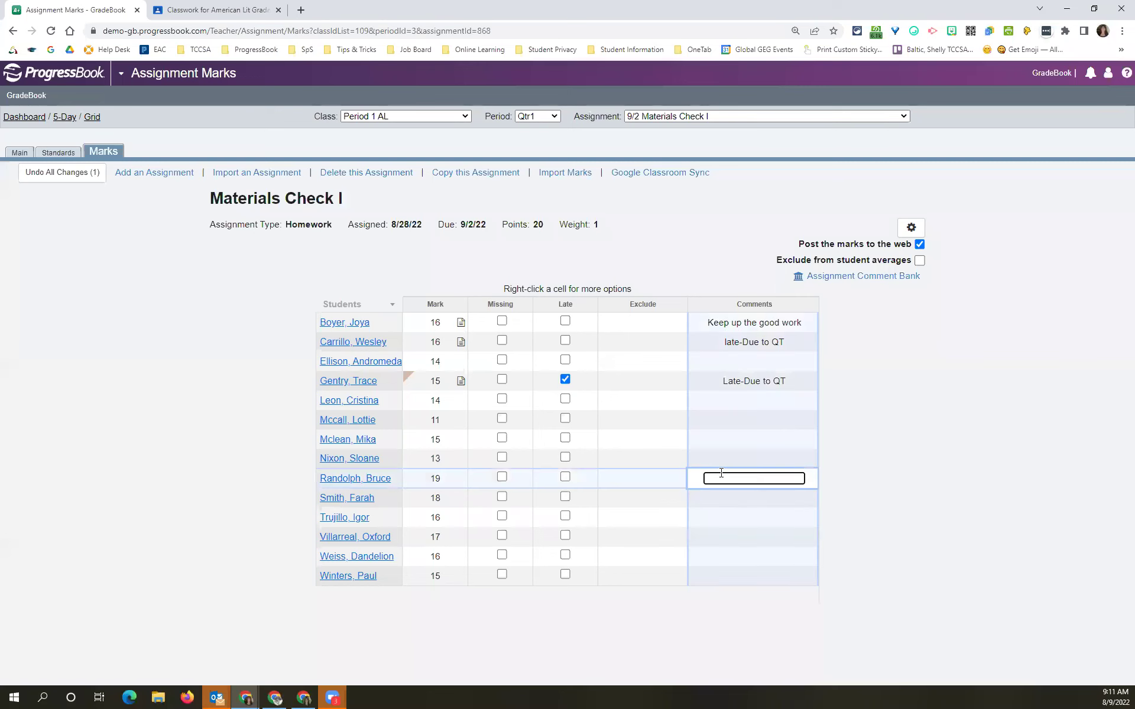
type("keep up the good work")
key("Return")
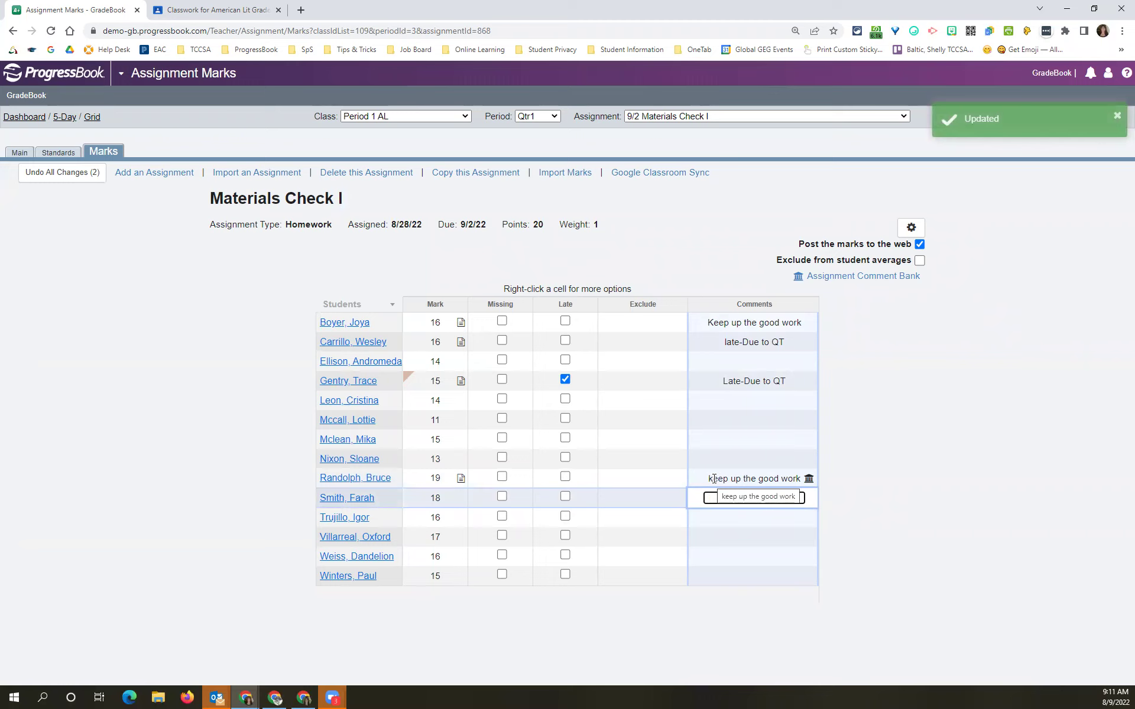
left_click(808, 479)
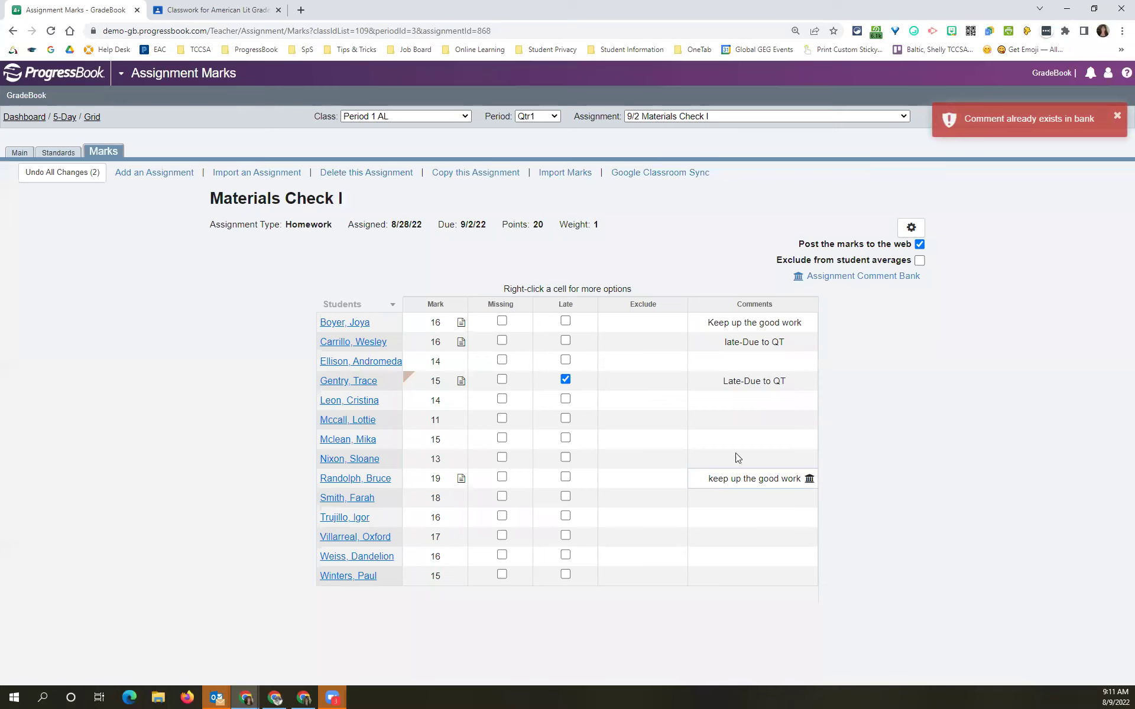
Step: Comment the third student 'Keep it up', save it to the bank, and check the bank
mouse_move(712, 479)
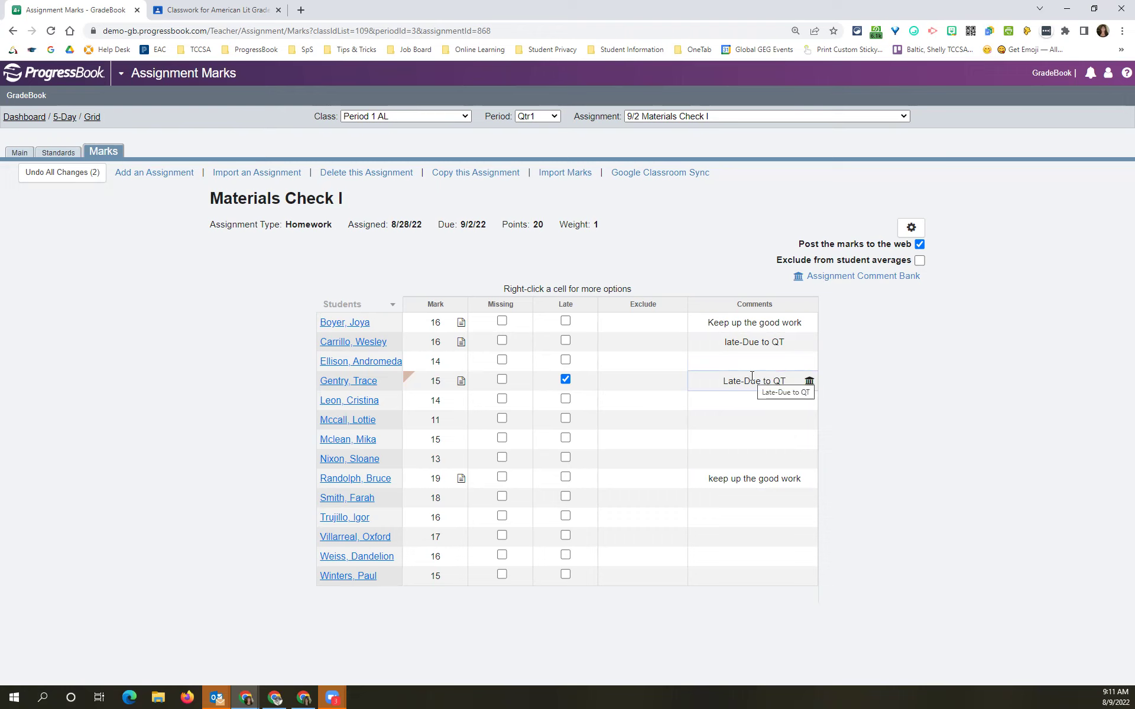
left_click(763, 360)
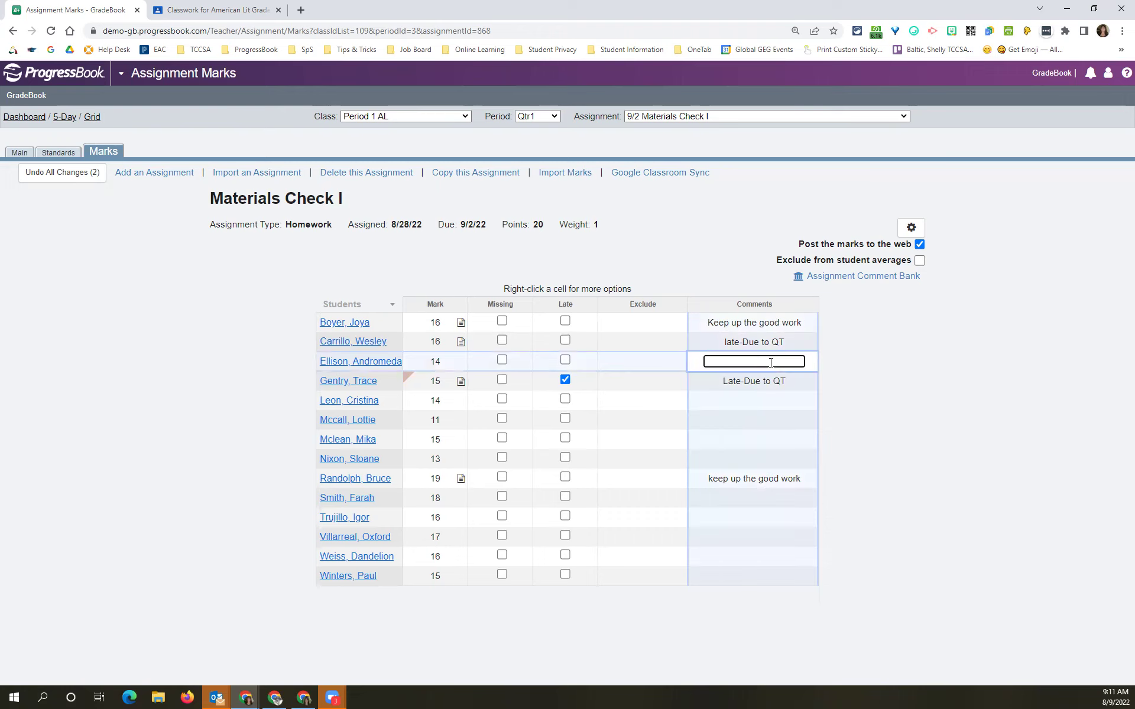
type("Keep it up")
key("Return")
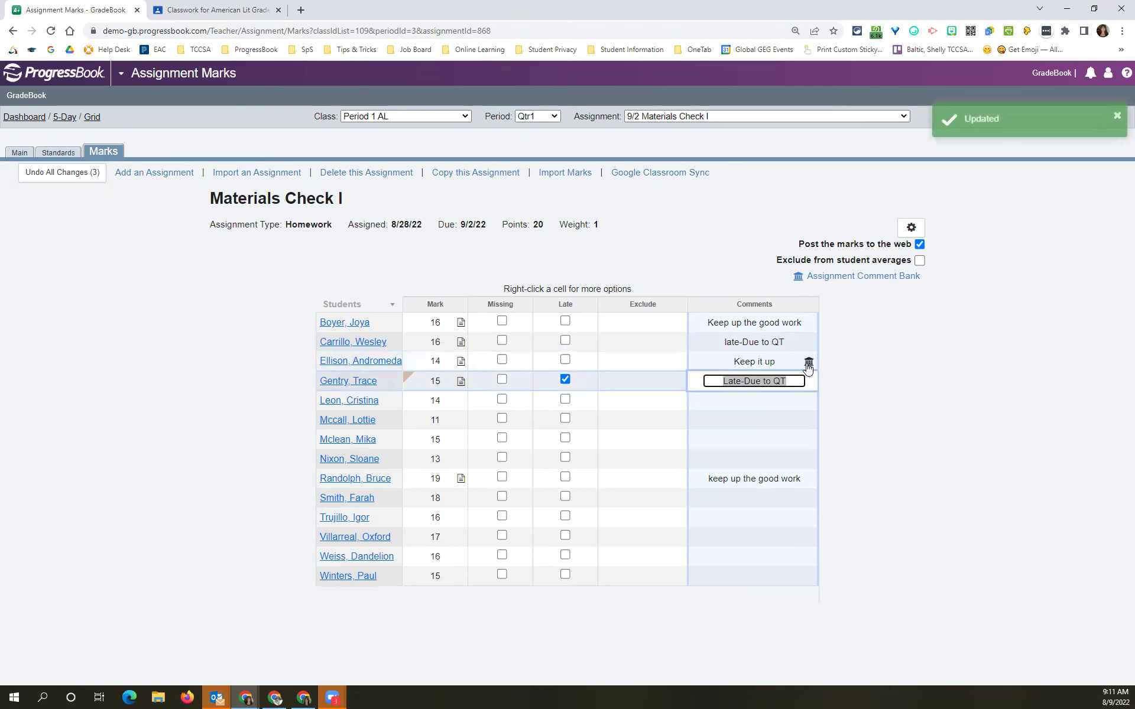
left_click(808, 363)
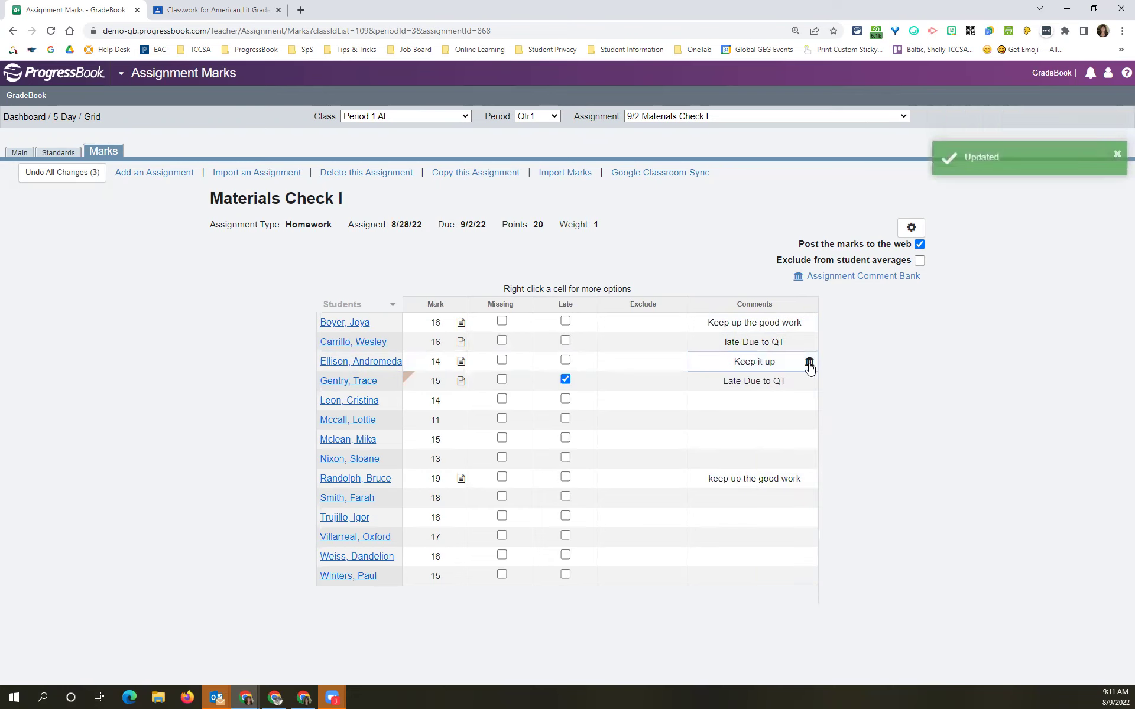
left_click(844, 276)
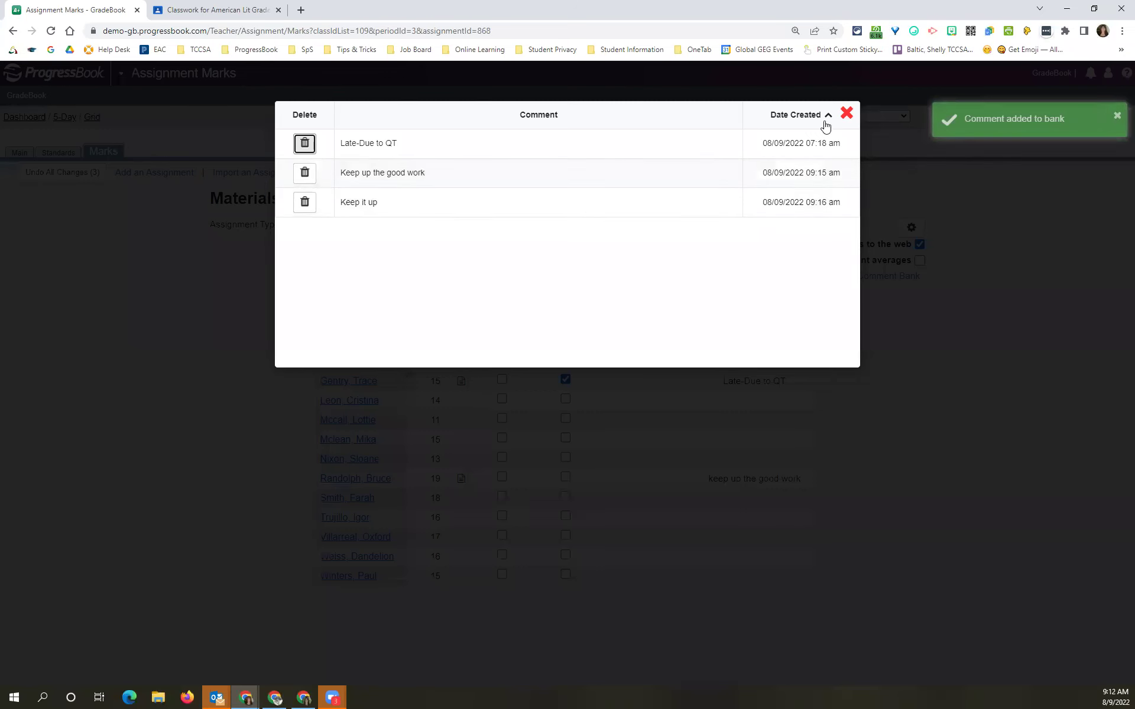
left_click(847, 113)
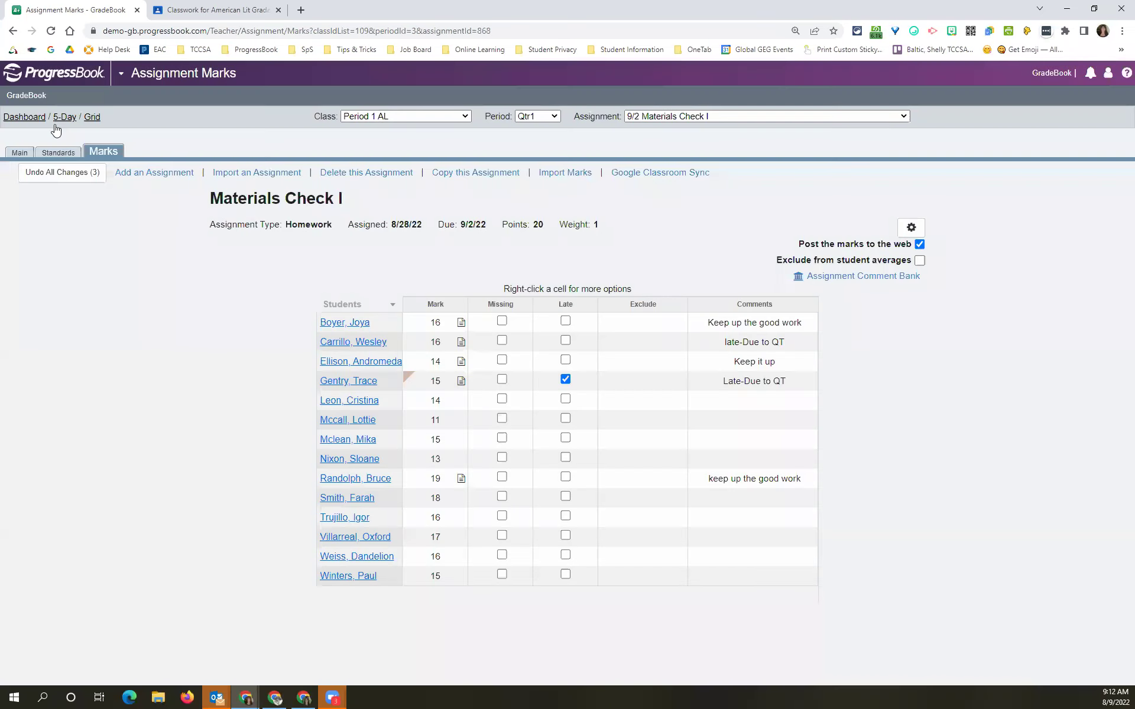
Step: Open the assignment types setup and filter it to All Primary Classes
left_click(1041, 74)
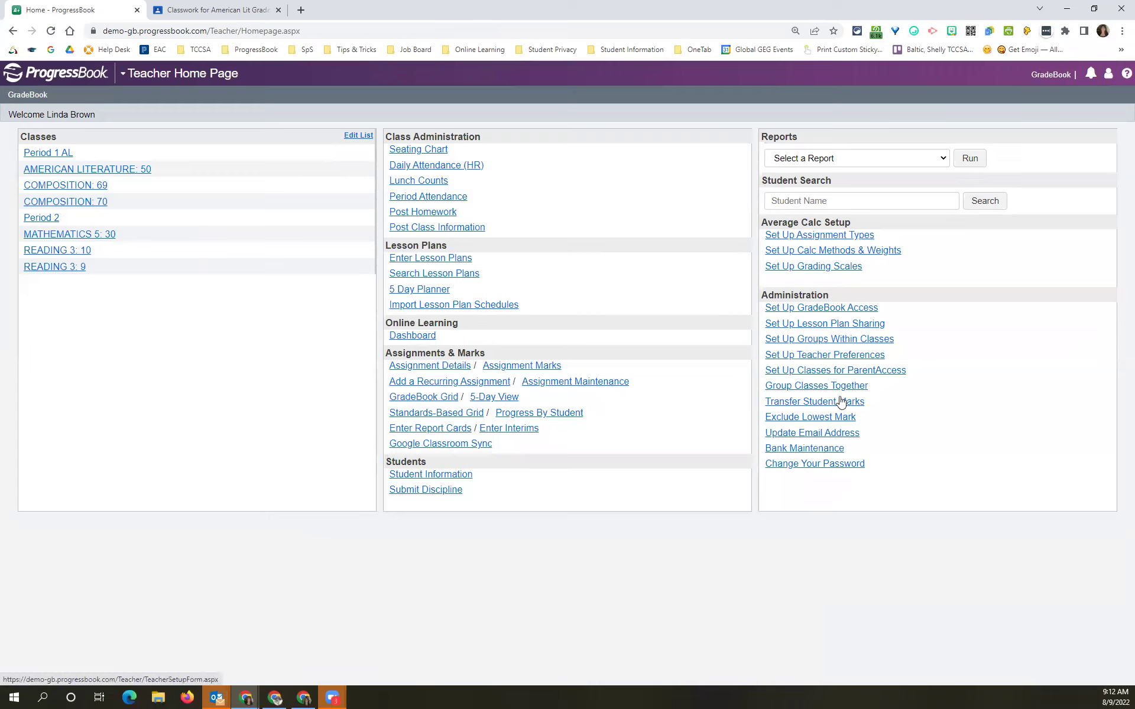
left_click_drag(762, 221, 839, 218)
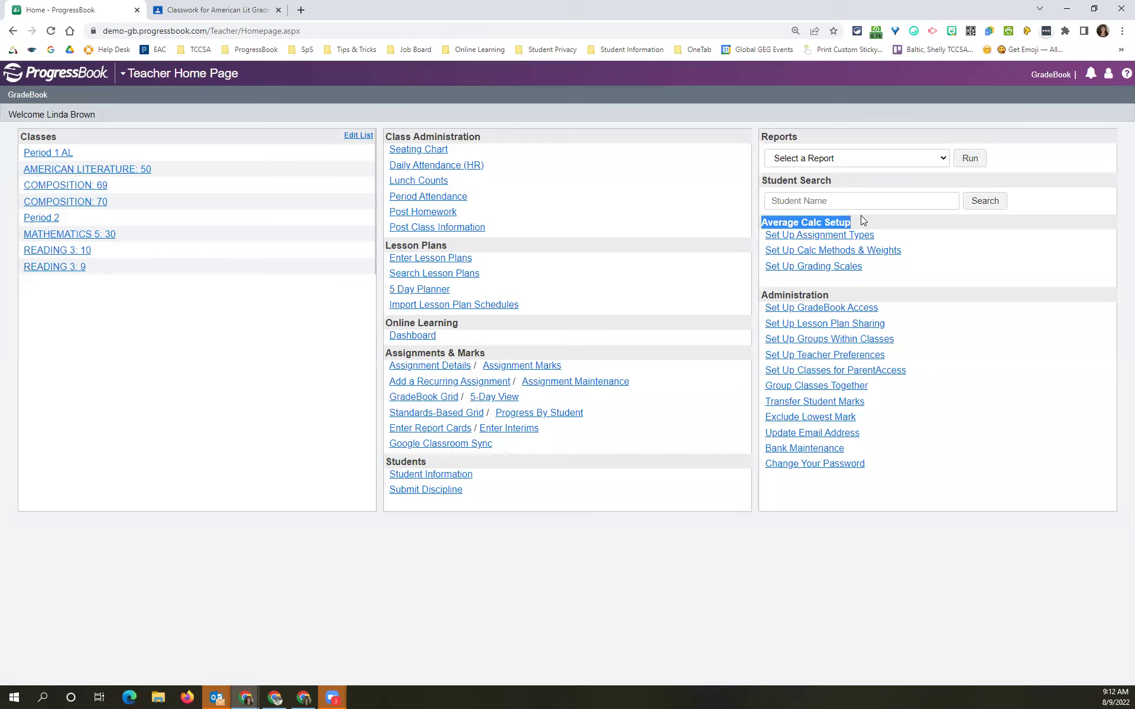
left_click(802, 239)
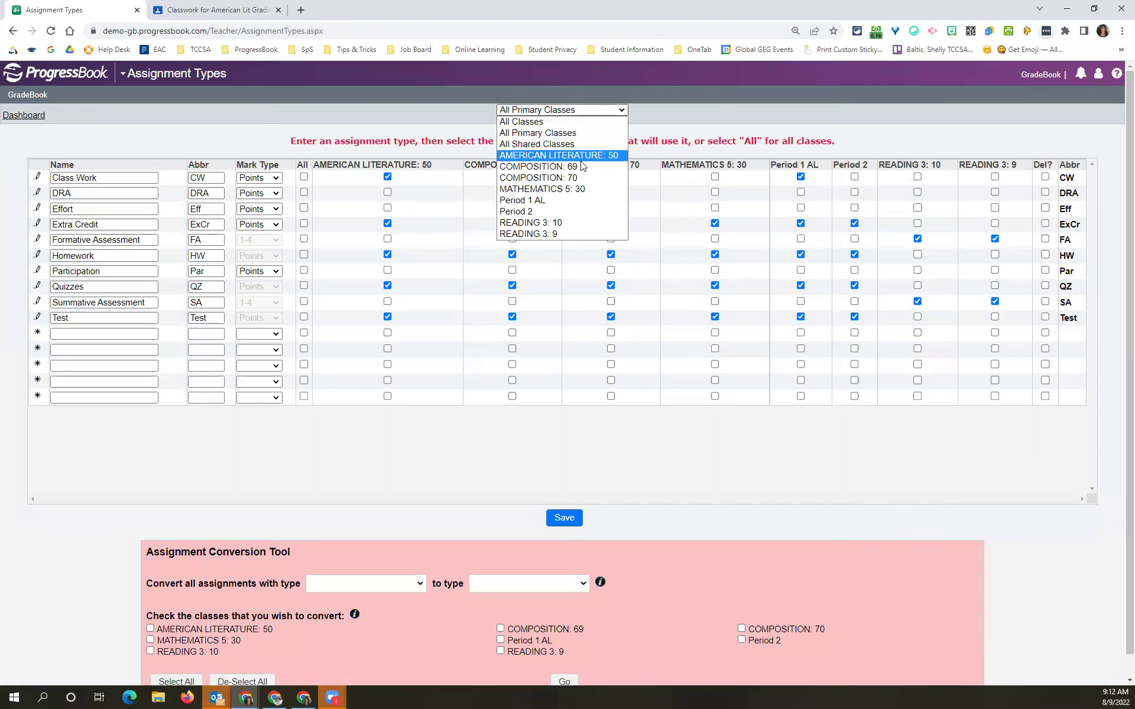
left_click(556, 201)
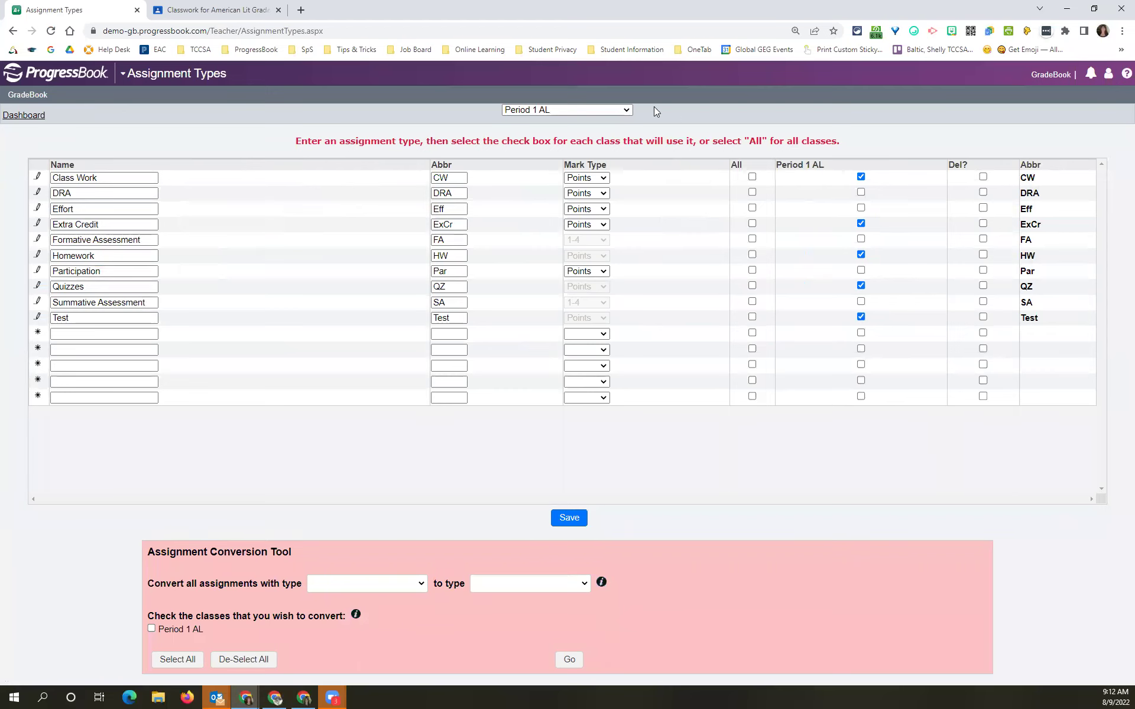
left_click(624, 109)
left_click(576, 155)
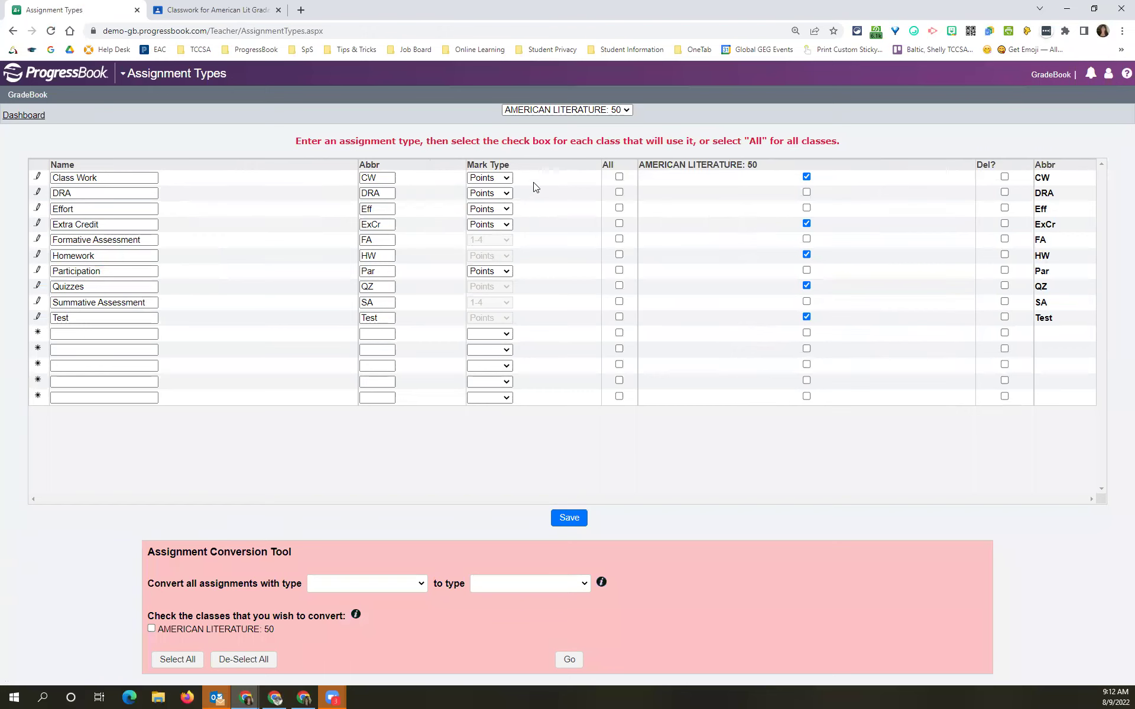
left_click(572, 110)
left_click(565, 122)
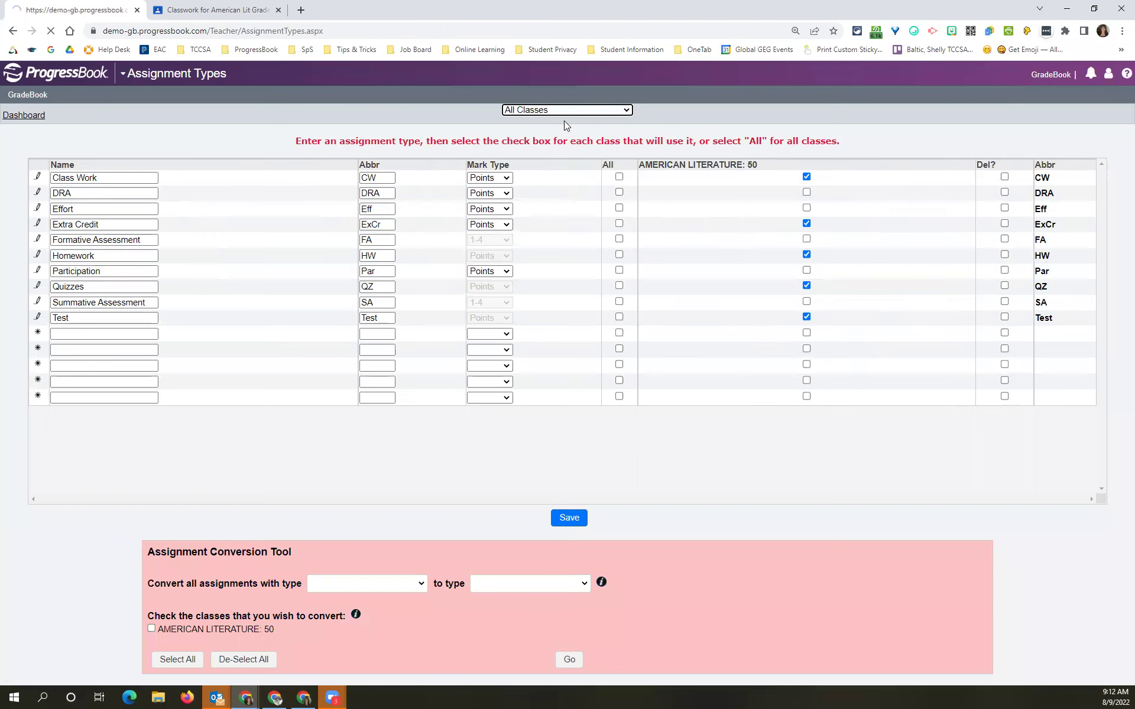
left_click(565, 110)
left_click(566, 135)
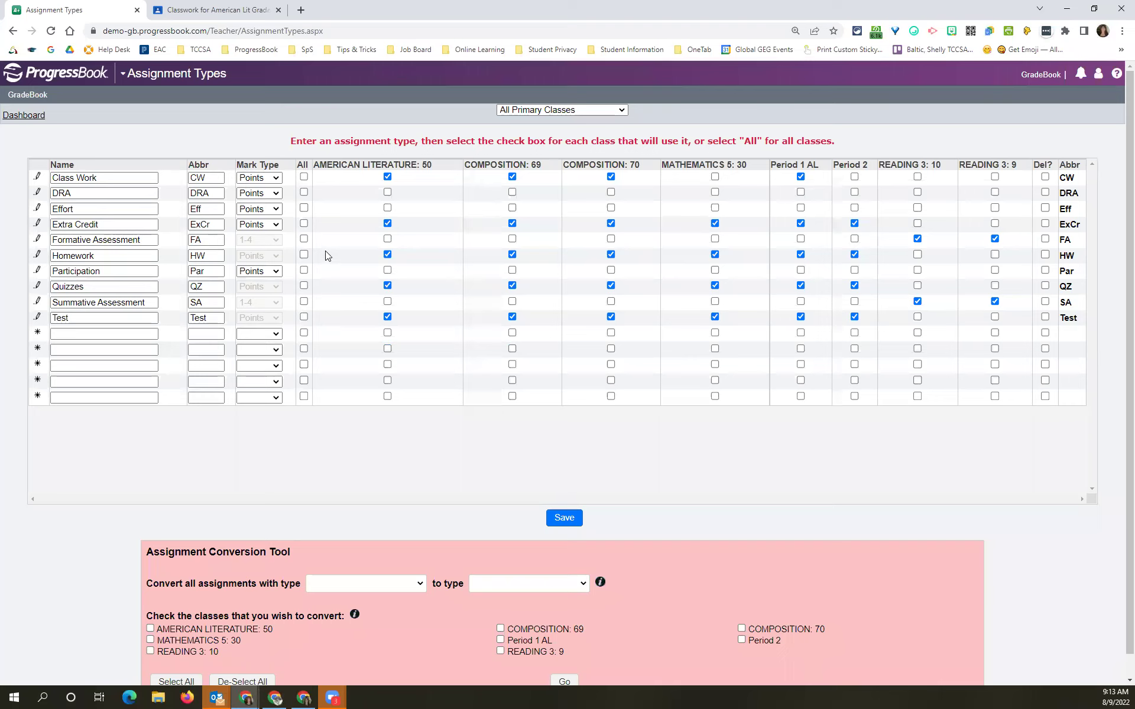
Step: Inspect the empty new assignment type Name and Abbr fields, then return to the Class Dashboard
left_click(83, 335)
left_click(83, 335)
left_click(207, 337)
left_click(94, 331)
left_click(36, 116)
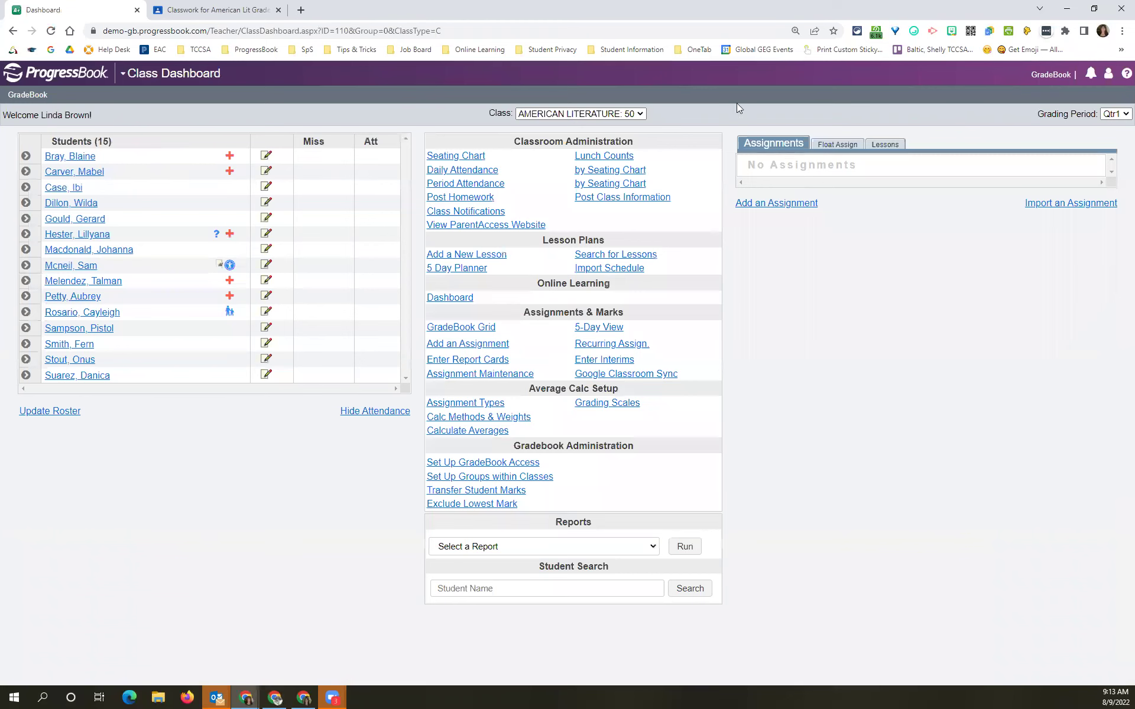
Step: Review Period 1 AL's assignment types, including the disabled Mark Type, then return to the Teacher Home Page
left_click(598, 113)
left_click(610, 170)
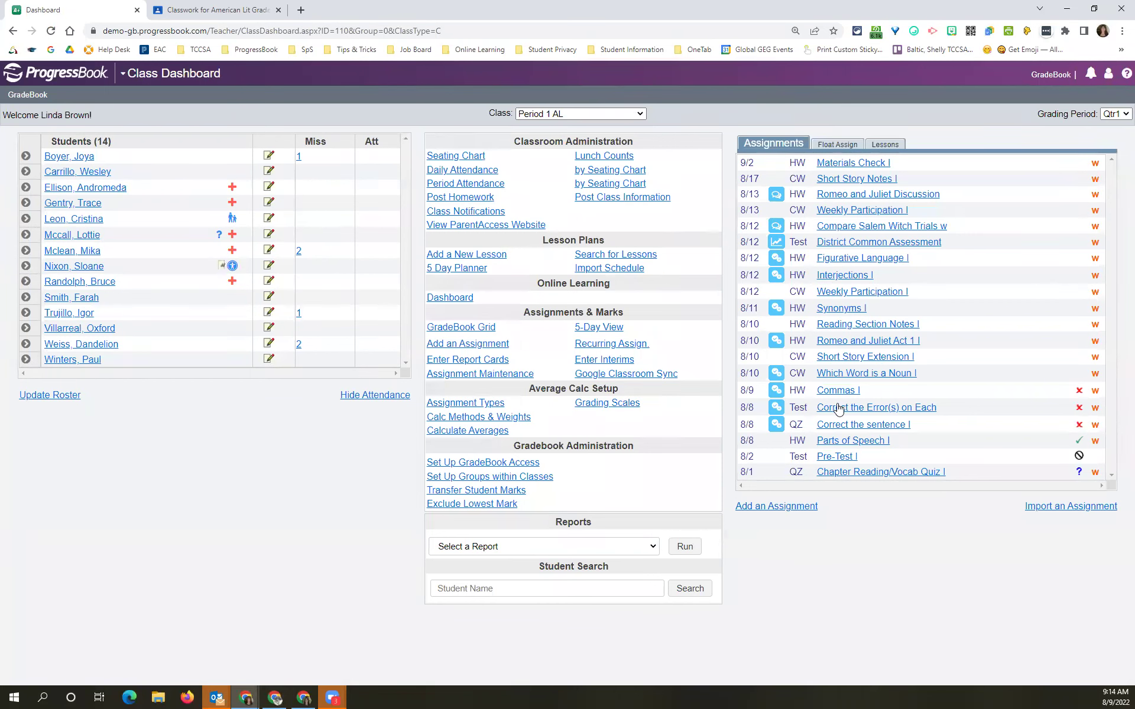
left_click(491, 406)
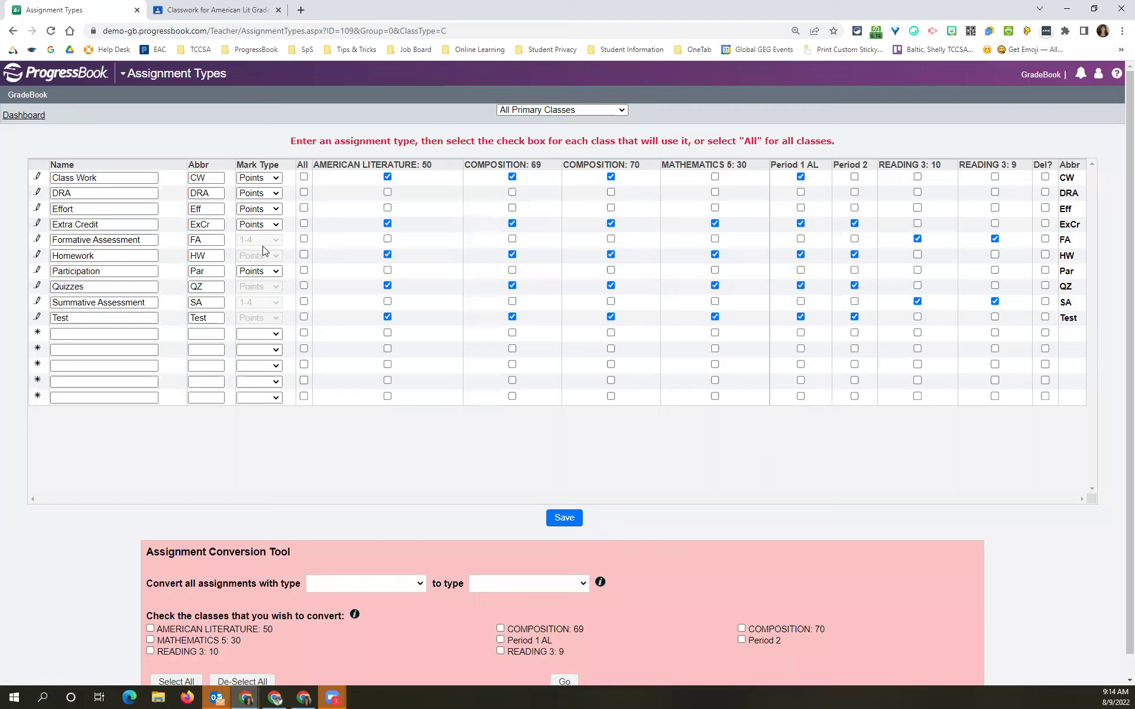
mouse_move(263, 248)
left_click(39, 117)
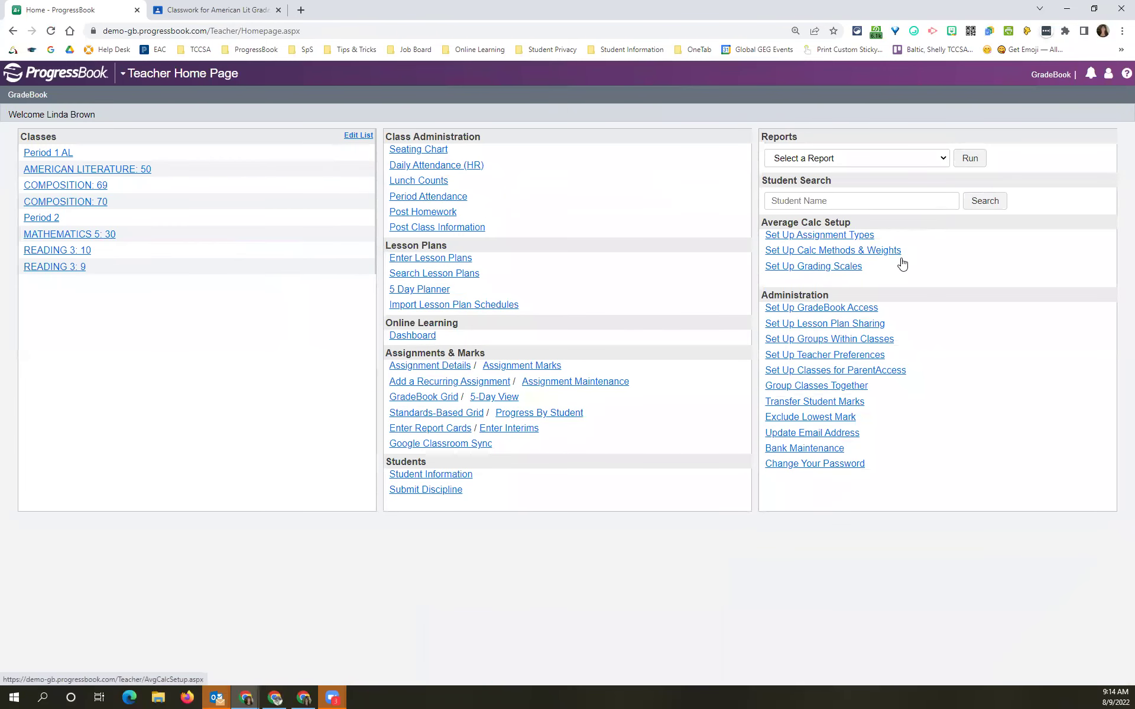
Step: Open the calculation methods and weights setup for Period 1 AL
left_click(850, 254)
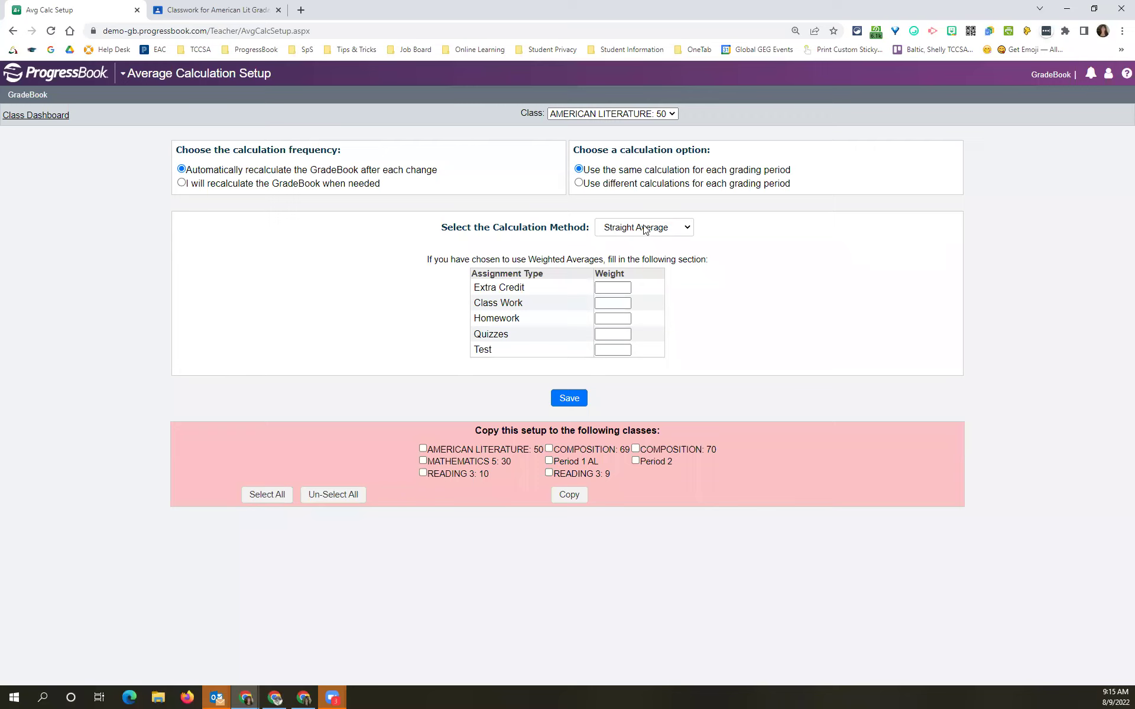
left_click(605, 113)
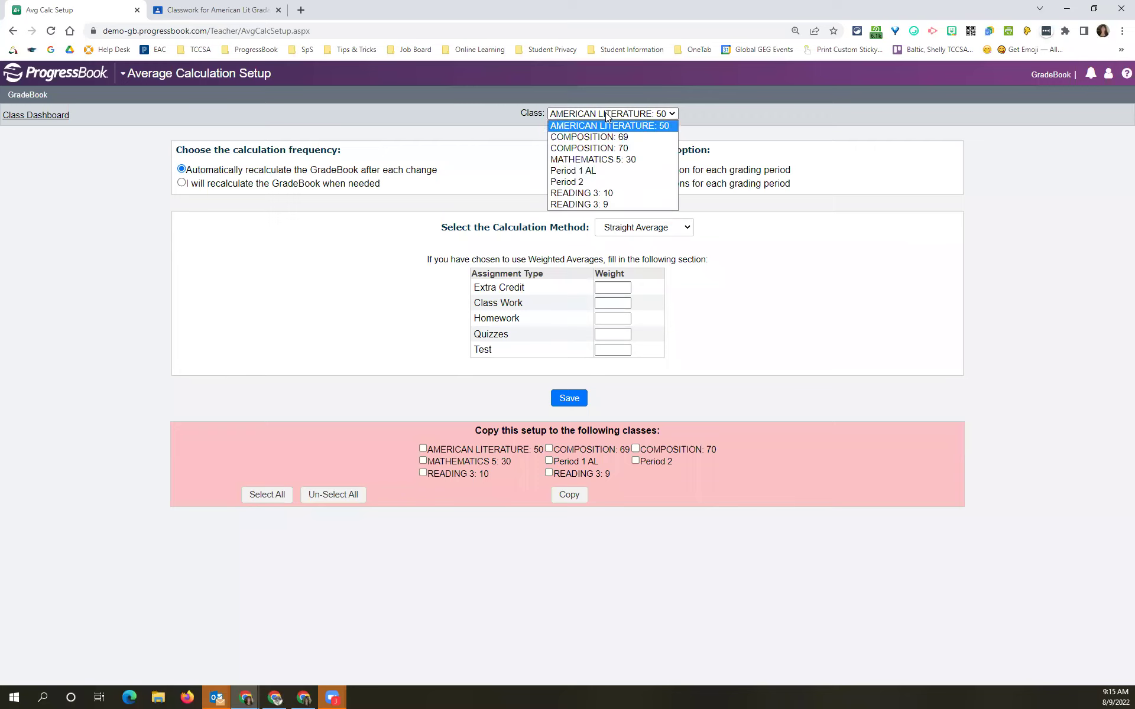
left_click(616, 173)
Step: Enter weights of 25 for Class Work and Homework
left_click(613, 302)
left_click(608, 321)
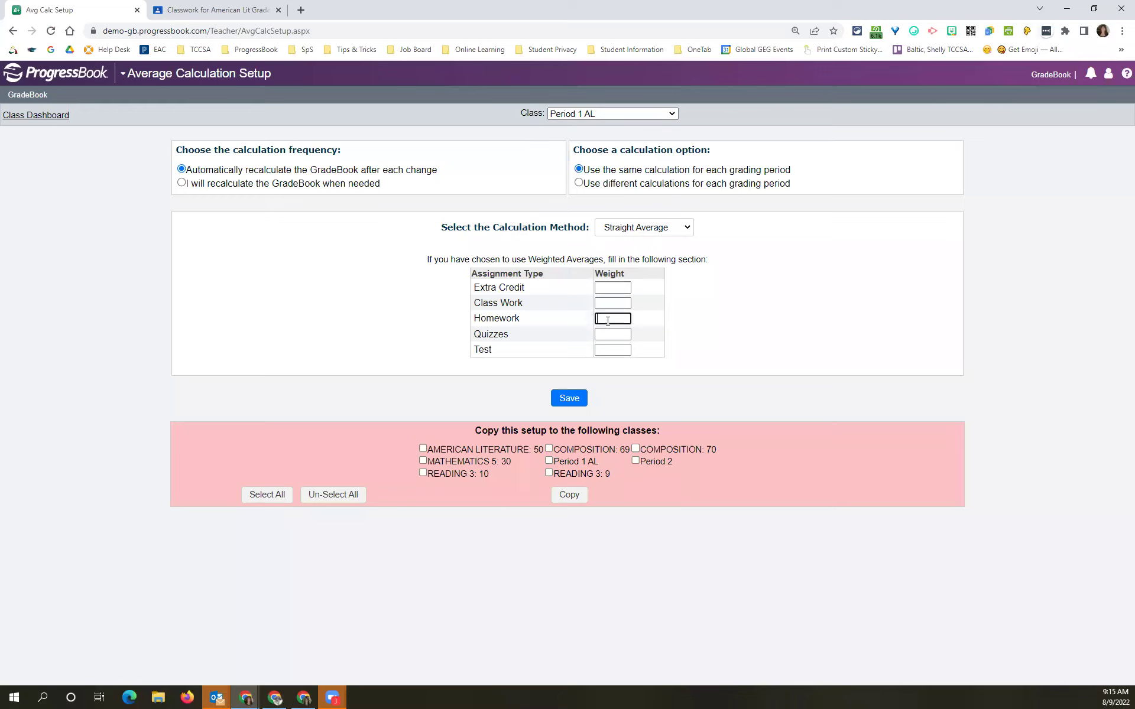
type("25")
left_click(621, 350)
type("25")
left_click(621, 306)
type("25")
left_click(616, 333)
type("25")
Step: Set the Quizzes weight to 10, Test to 35 and Extra Credit to 5
double_click(617, 304)
key("Tab")
key("Tab")
type("10")
key("Tab")
type("35")
left_click(763, 389)
left_click(617, 287)
left_click(802, 372)
Step: Change Period 1 AL's calculation method from Straight Average to Weighted Average
left_click(680, 229)
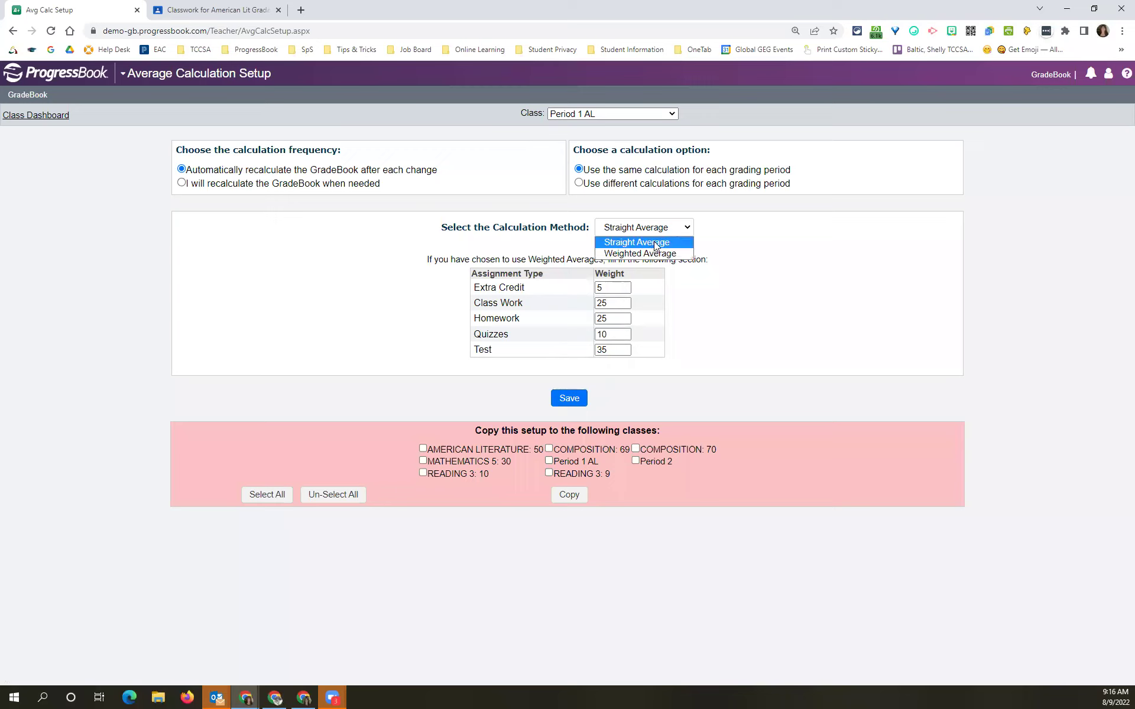
left_click(626, 255)
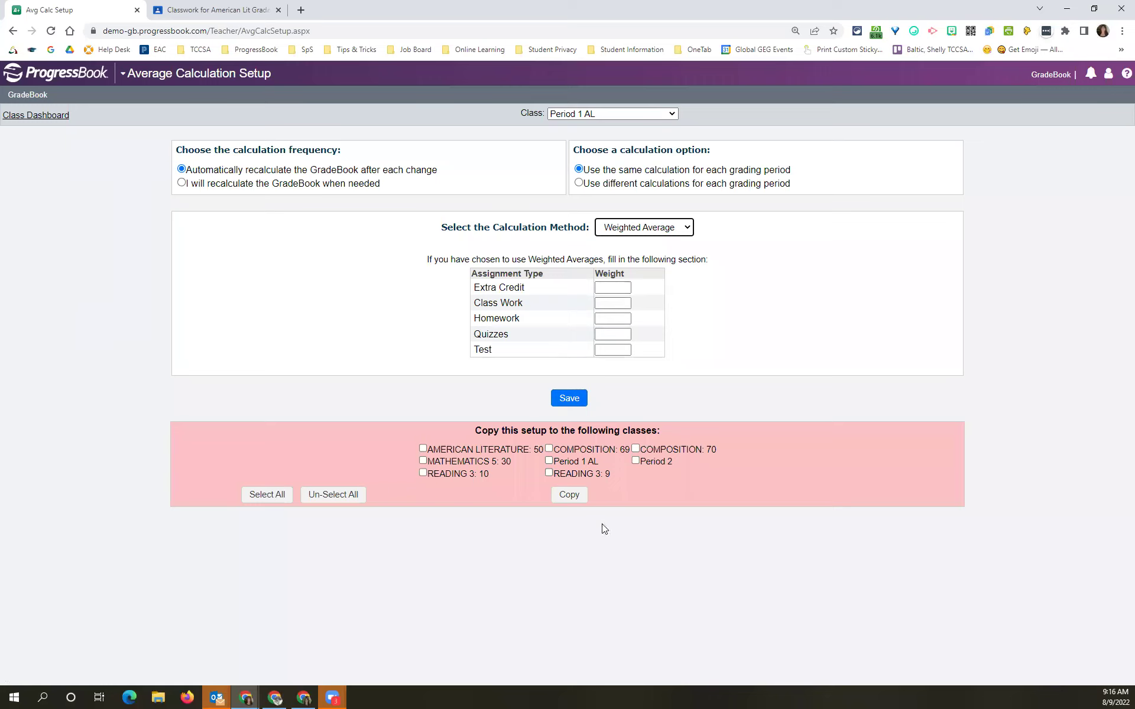
Step: Change the Materials Check I assignment's weight from 1 to 2, then go to the Teacher Home Page
left_click(31, 117)
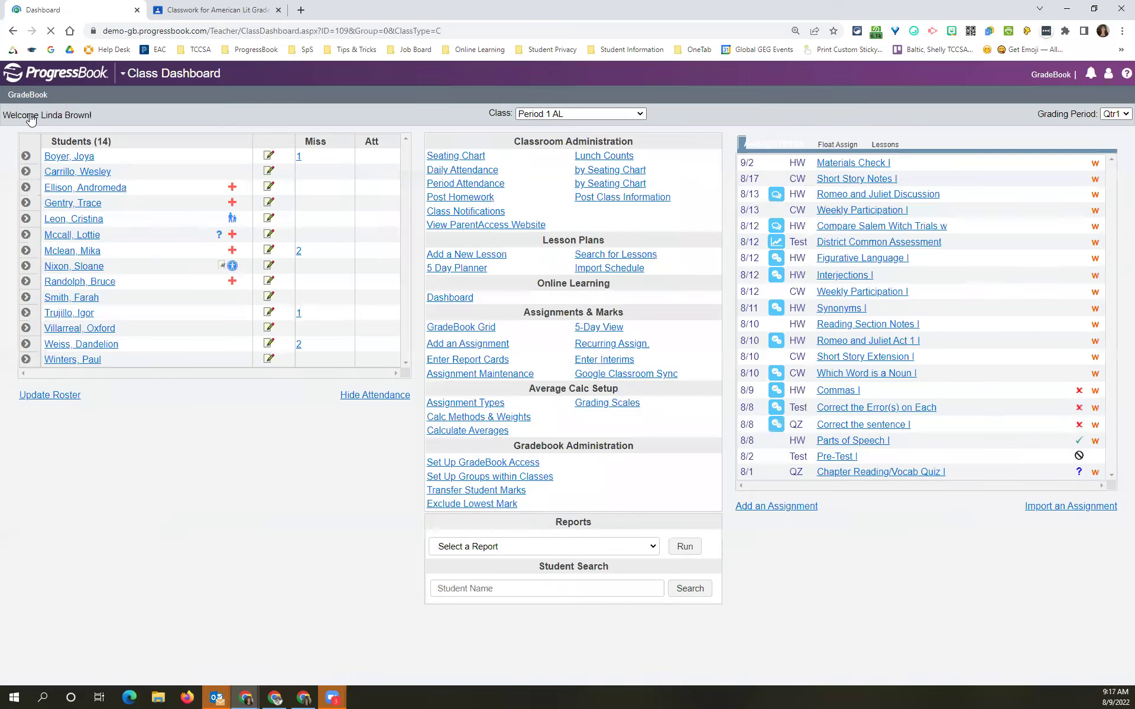
left_click(860, 163)
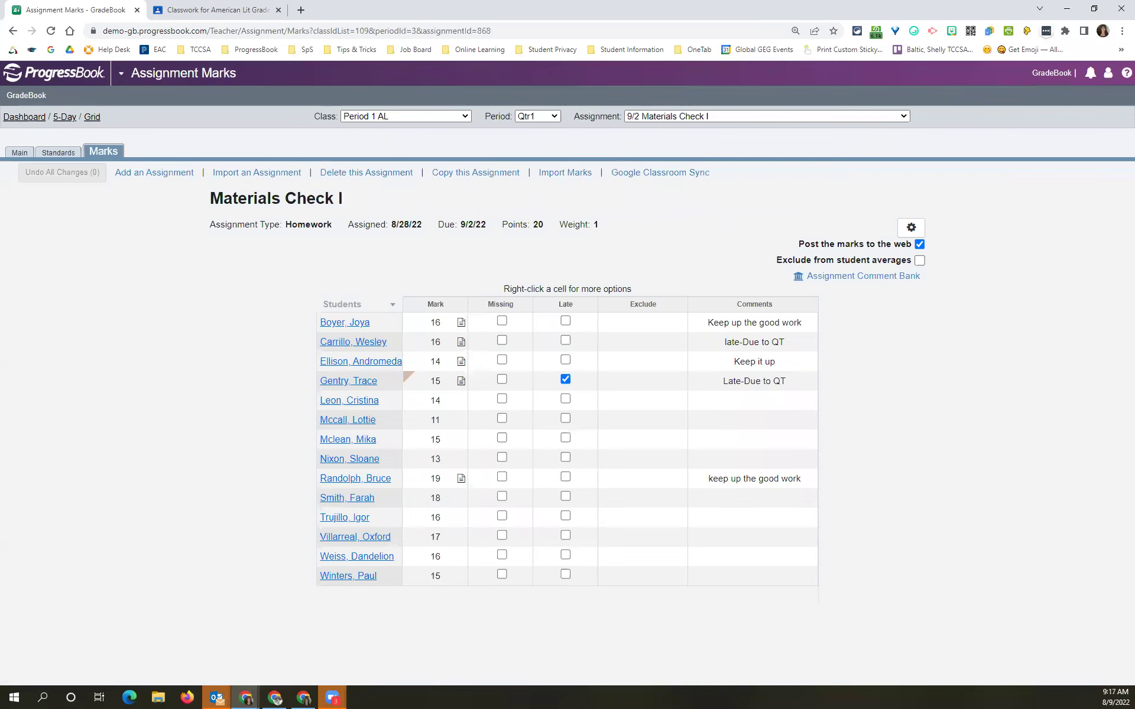
left_click(34, 158)
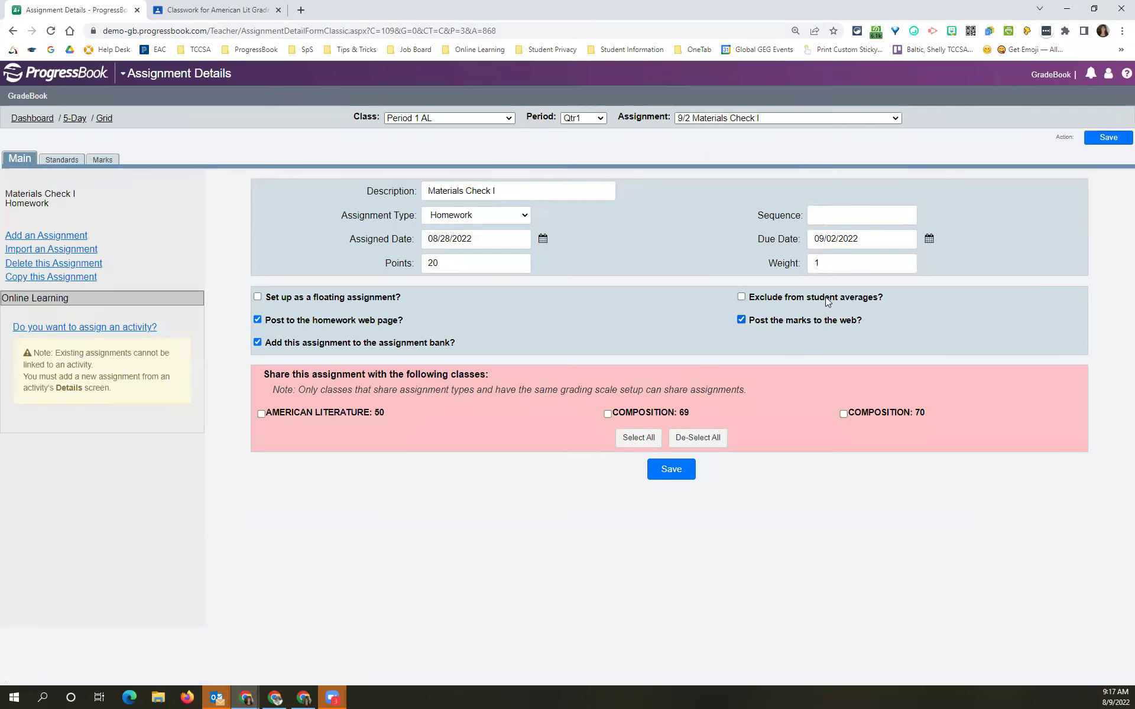
left_click(833, 266)
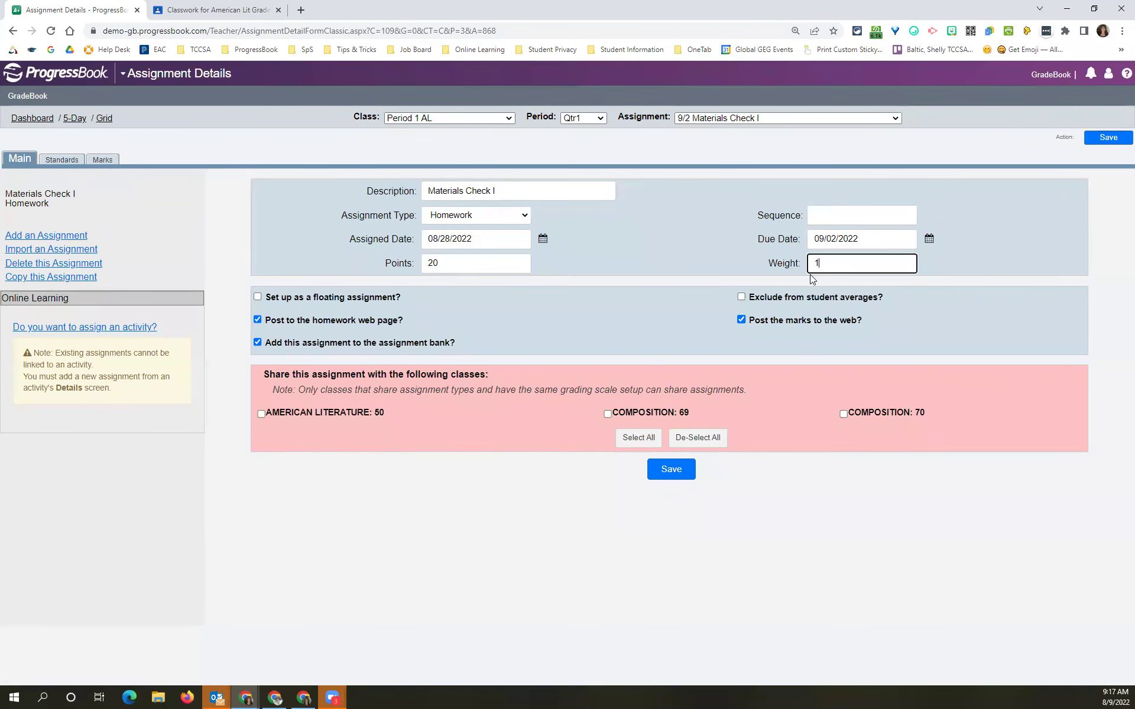
key("BackSpace")
type("2")
left_click(1046, 75)
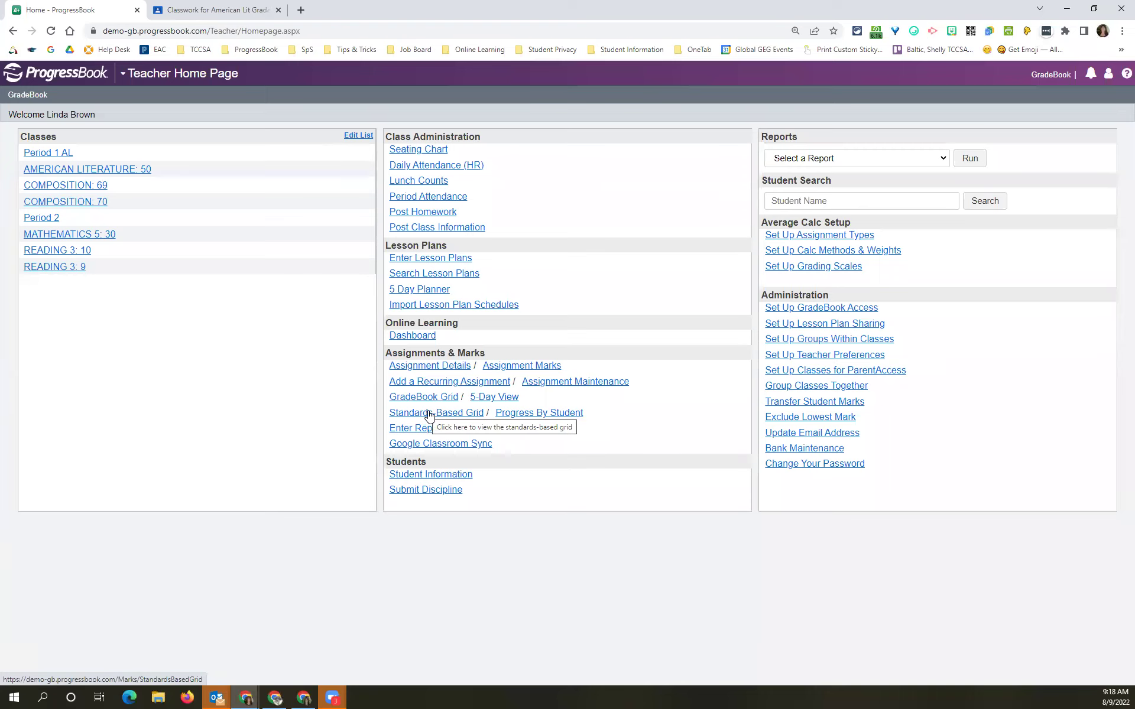
Step: Review the grading scale mapping options, left at Default, then return to the Class Dashboard
left_click(793, 267)
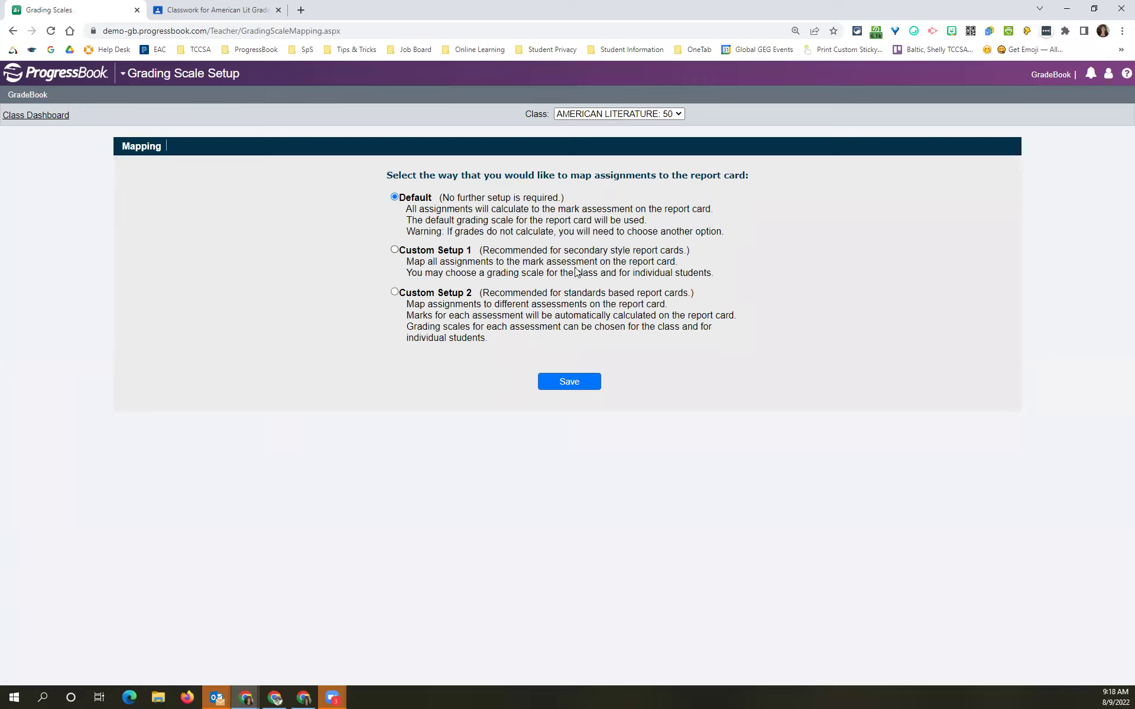
left_click_drag(564, 295, 685, 297)
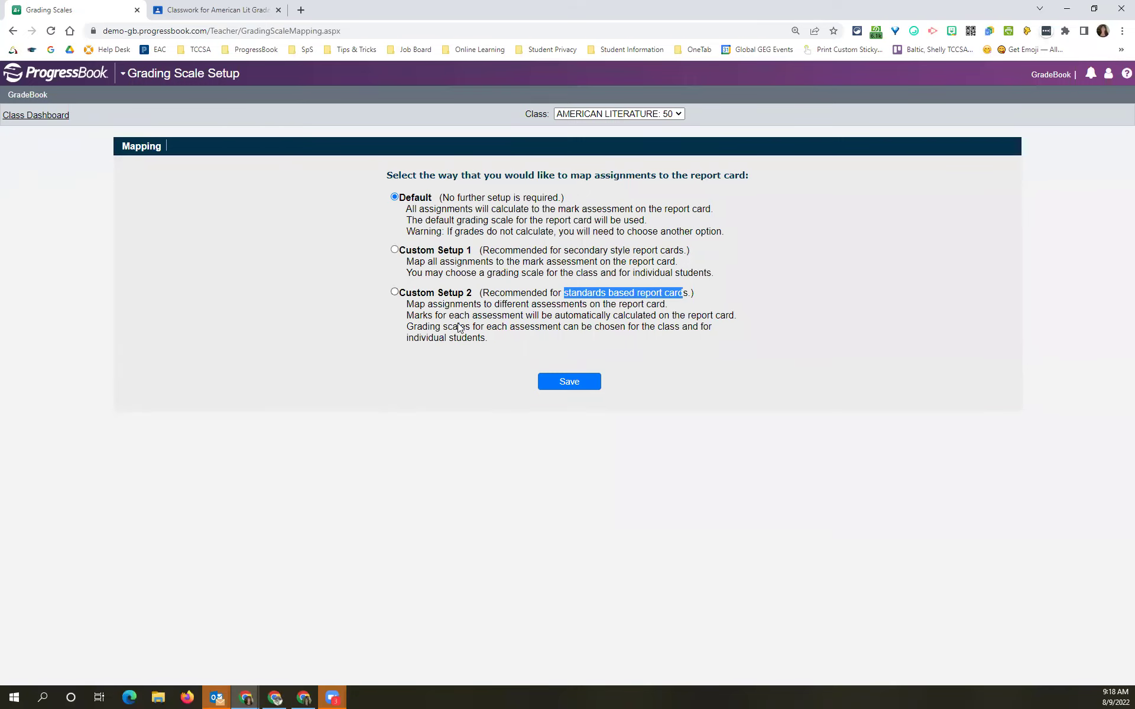
left_click(48, 118)
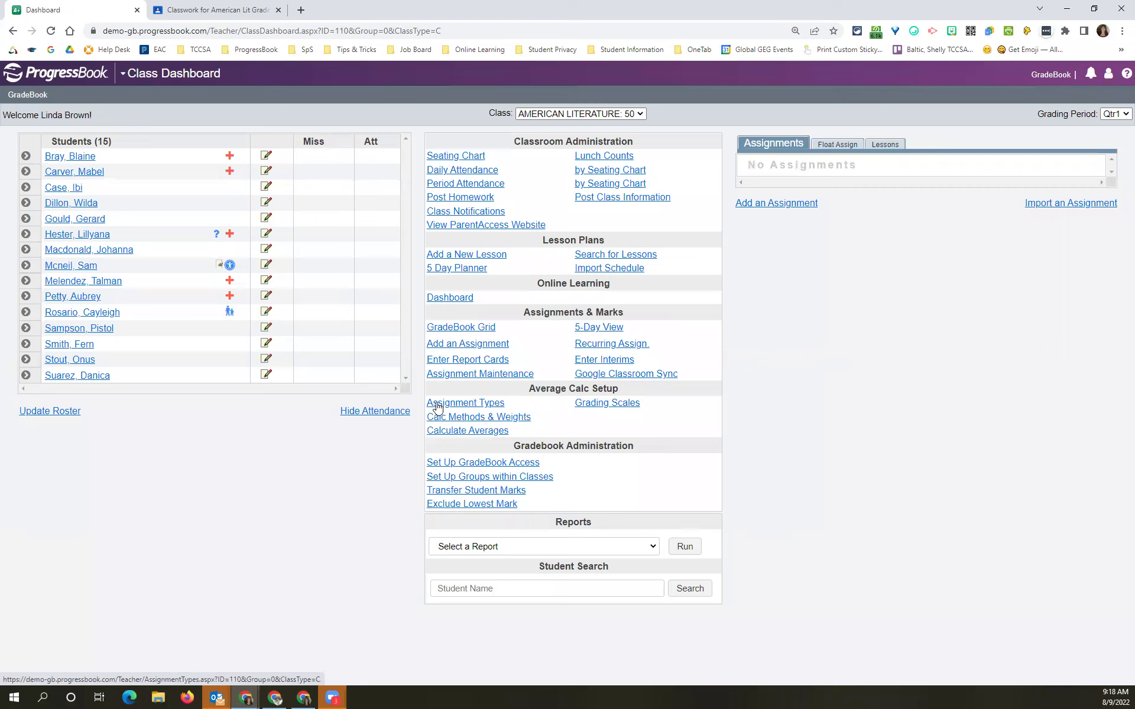
left_click_drag(527, 390, 619, 421)
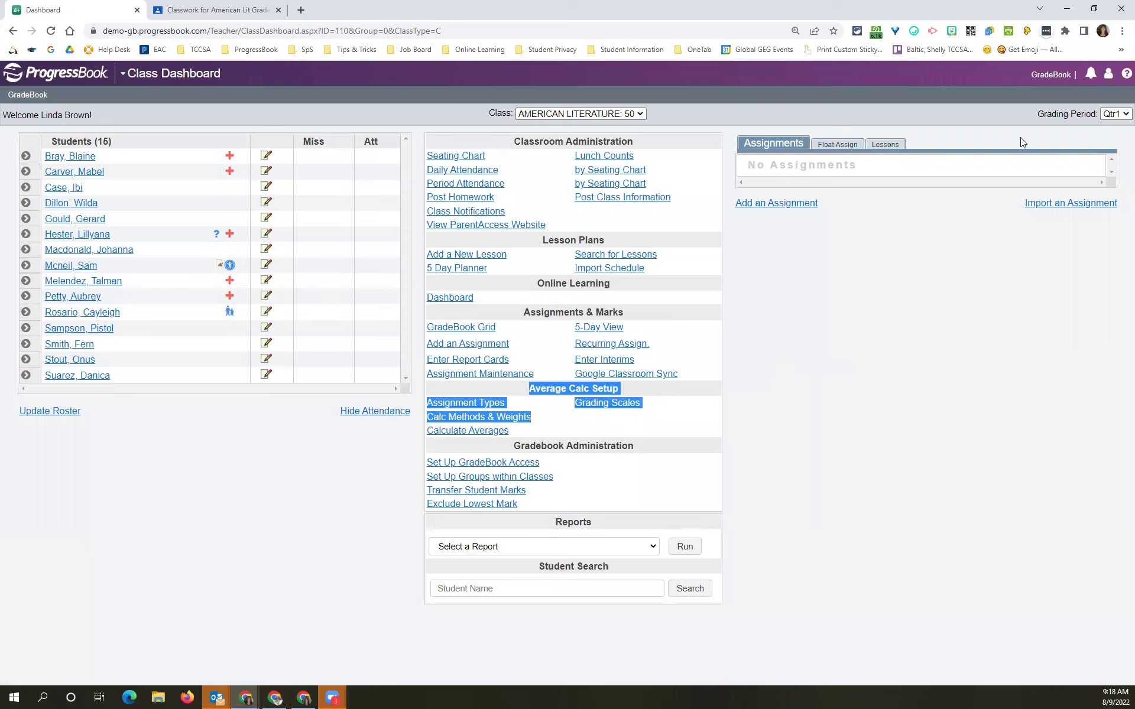
left_click(1046, 79)
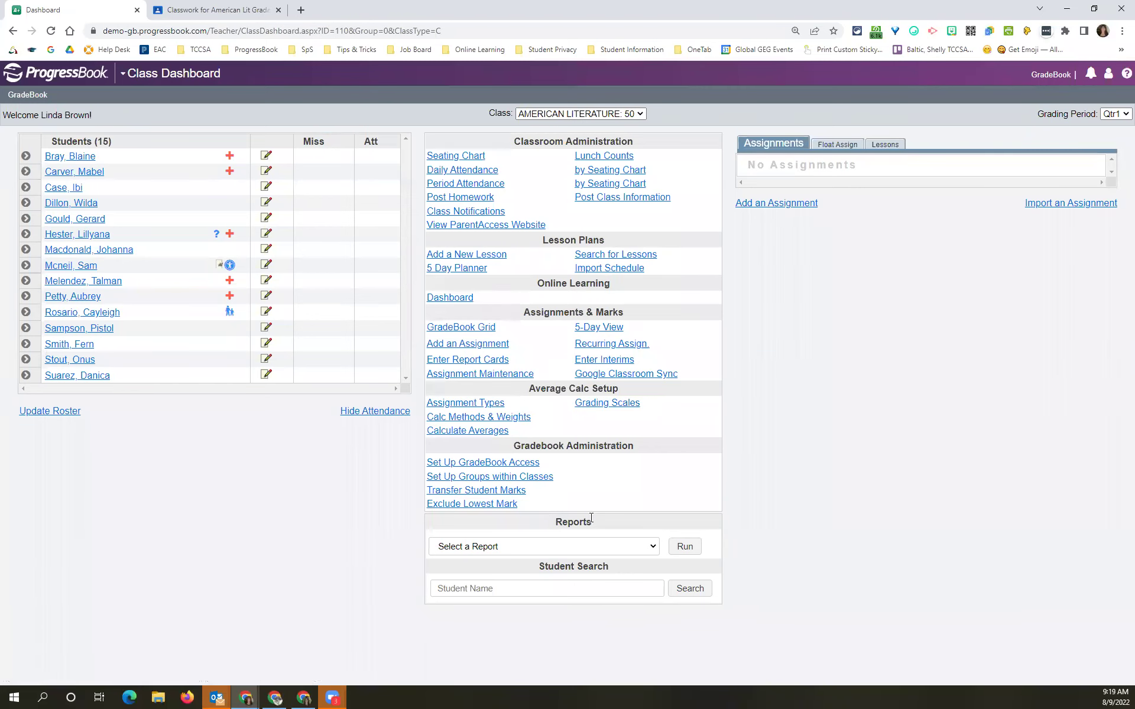
Step: From the Teacher Home Page, open Set Up GradeBook Access for sharing with other teachers
left_click(1055, 78)
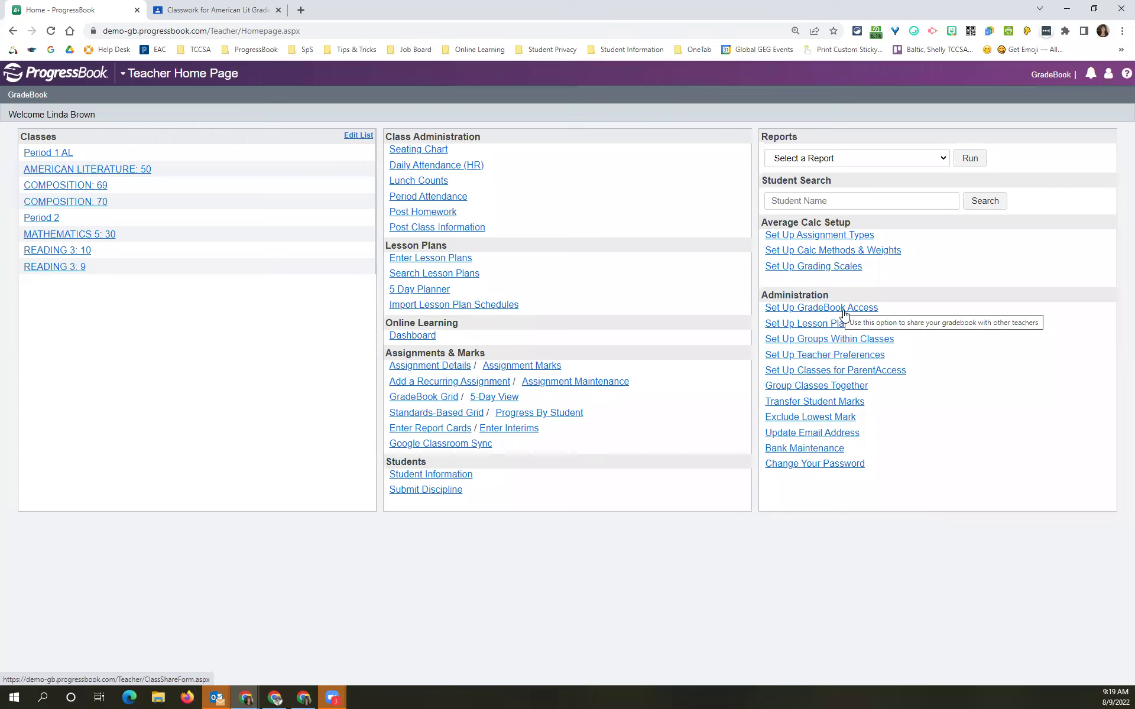
left_click(796, 308)
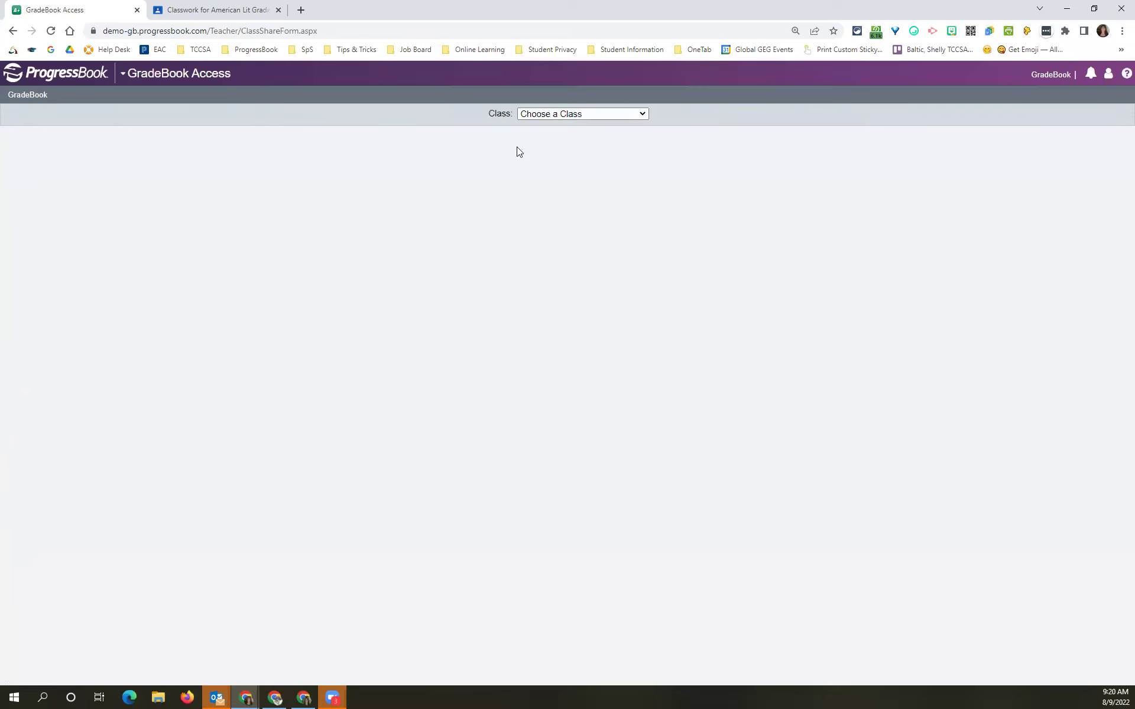
Step: Switch GradeBook Access to Period 1 AL and review its single Primary teacher, 8/1/2022–8/1/2023
left_click(545, 116)
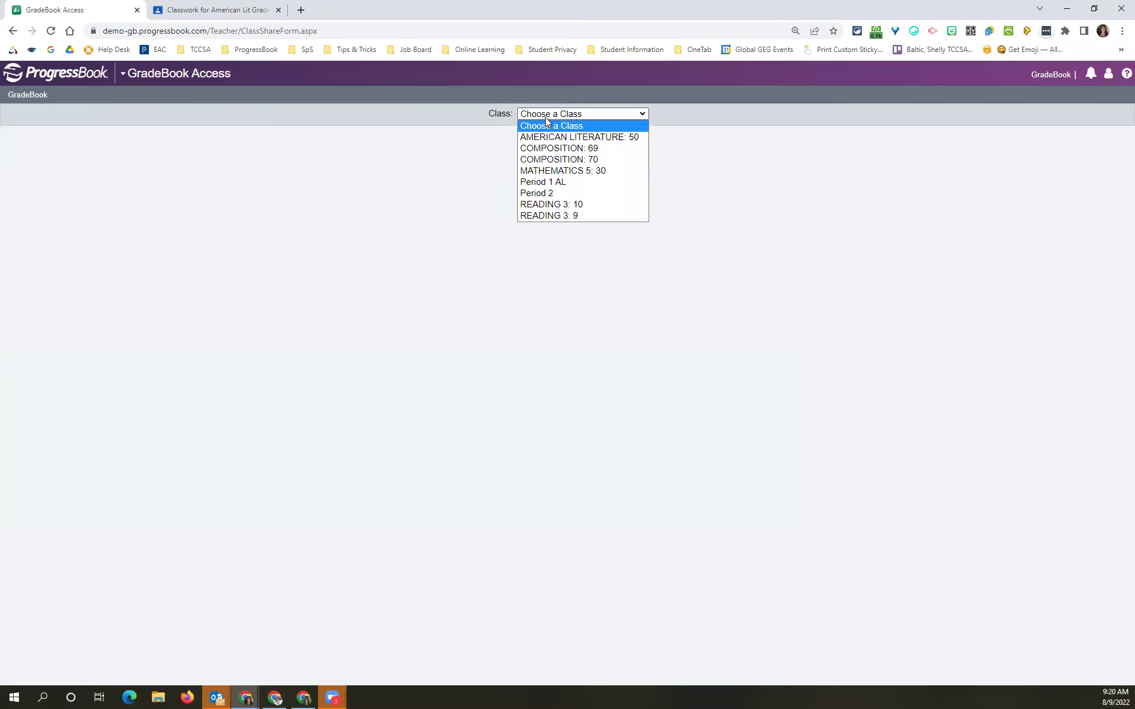
left_click(548, 183)
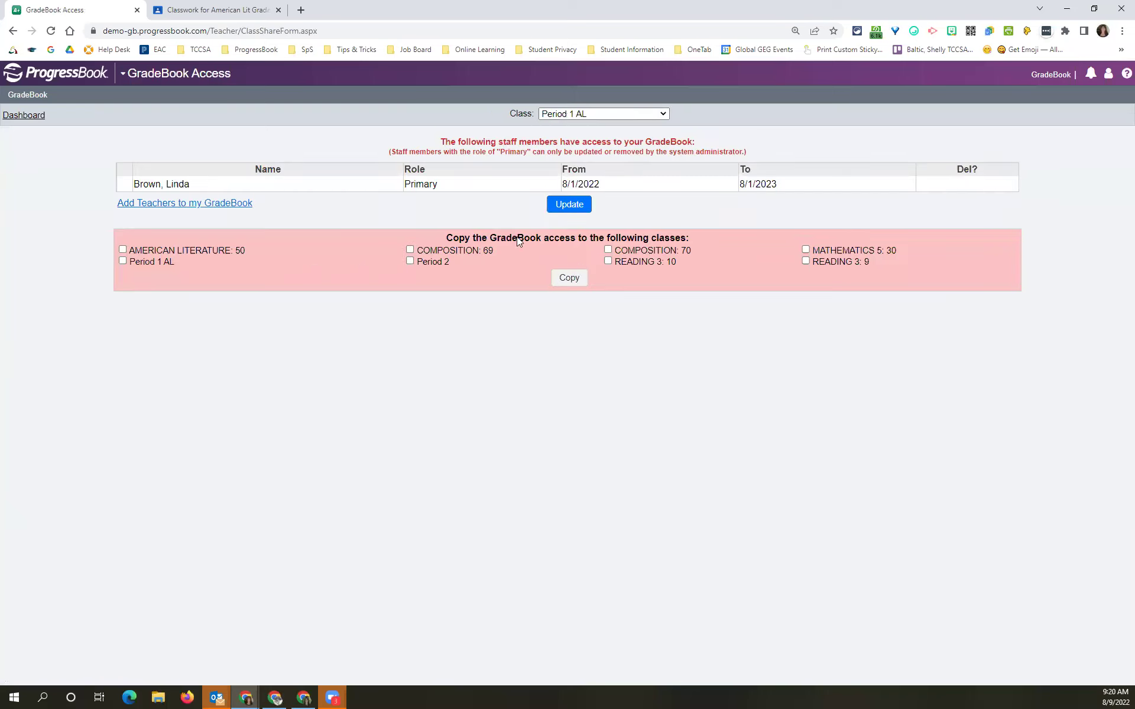
left_click_drag(140, 184, 213, 182)
left_click(210, 187)
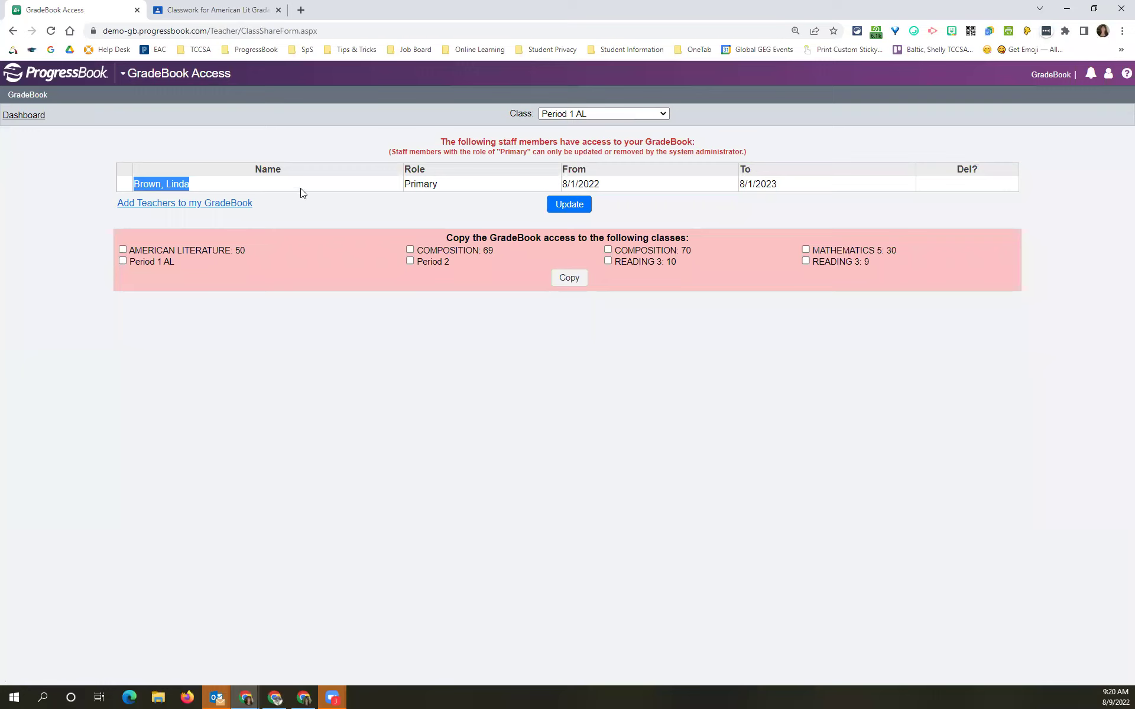
left_click_drag(404, 184, 439, 189)
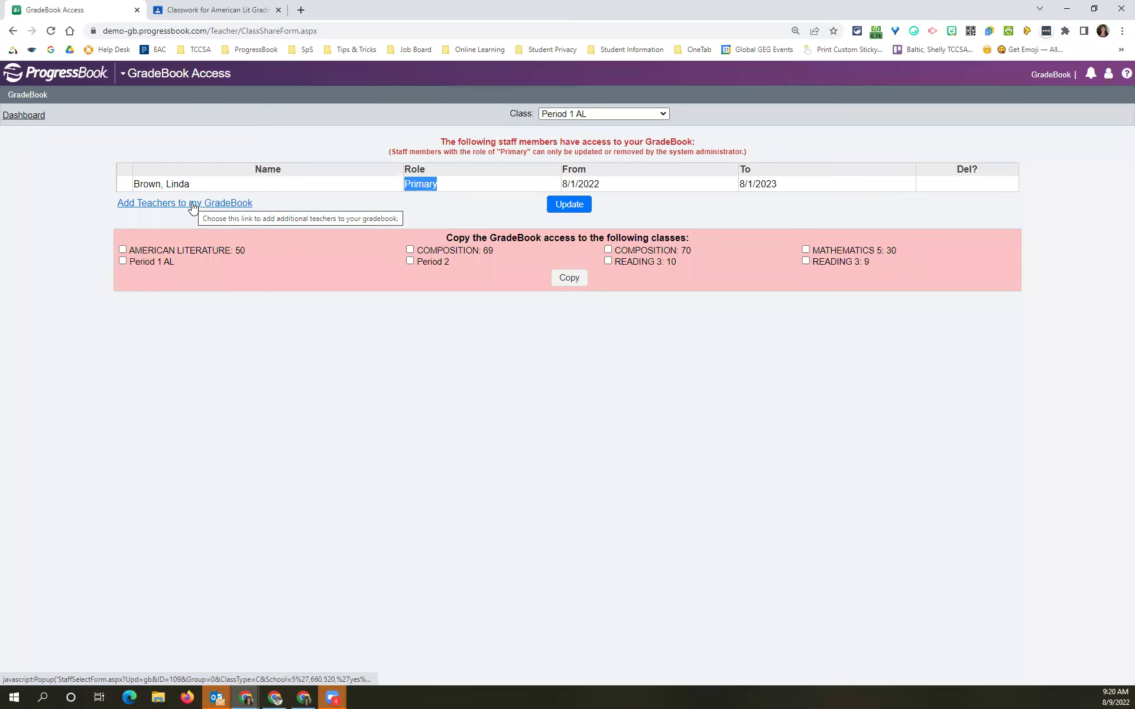
Step: Search TCHS staff by the teacher's last name and add them with Additional access, 08/09/2022–08/09/2023
left_click(160, 205)
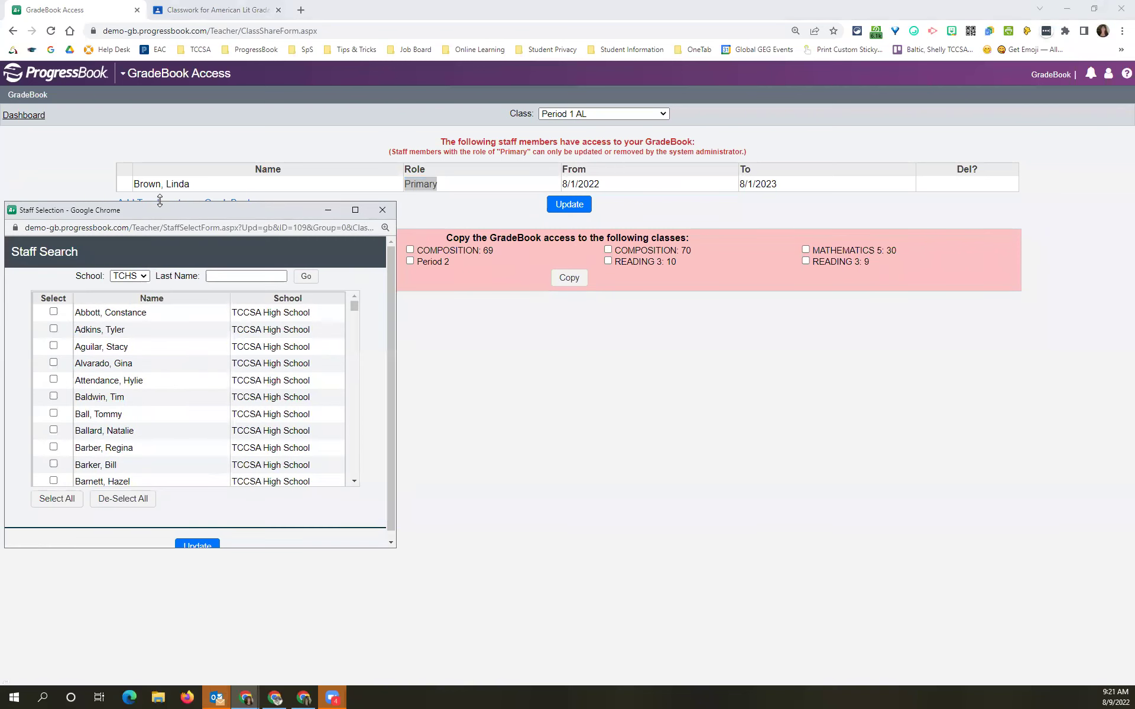
left_click(140, 276)
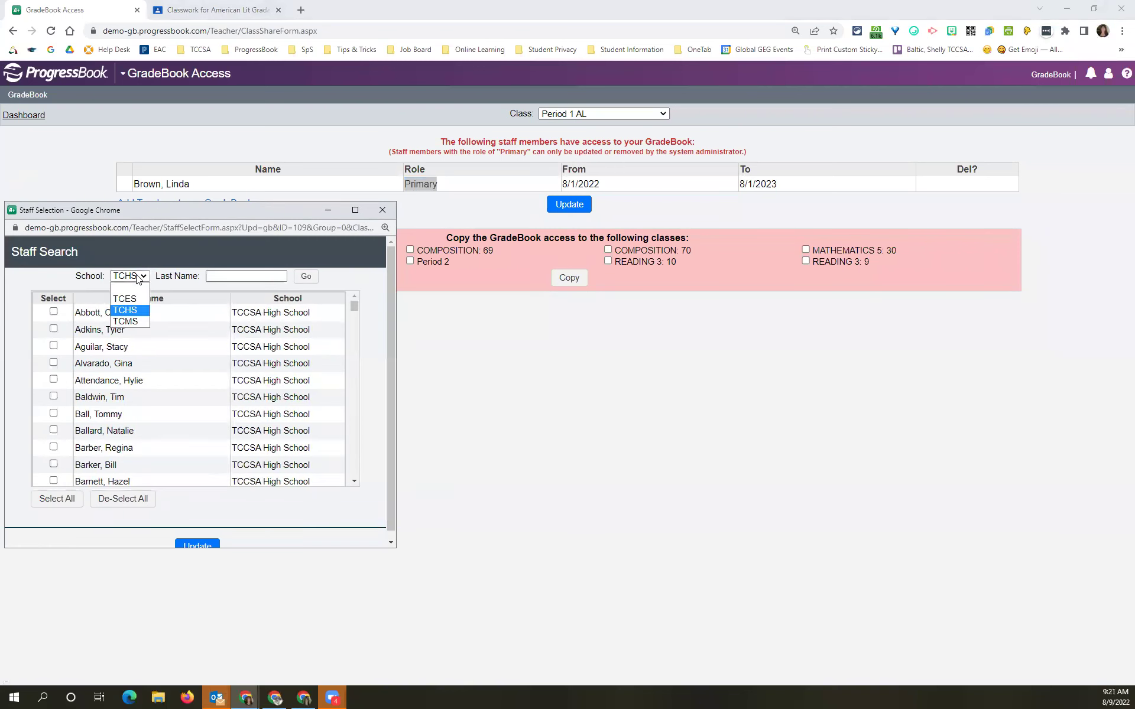
left_click(247, 276)
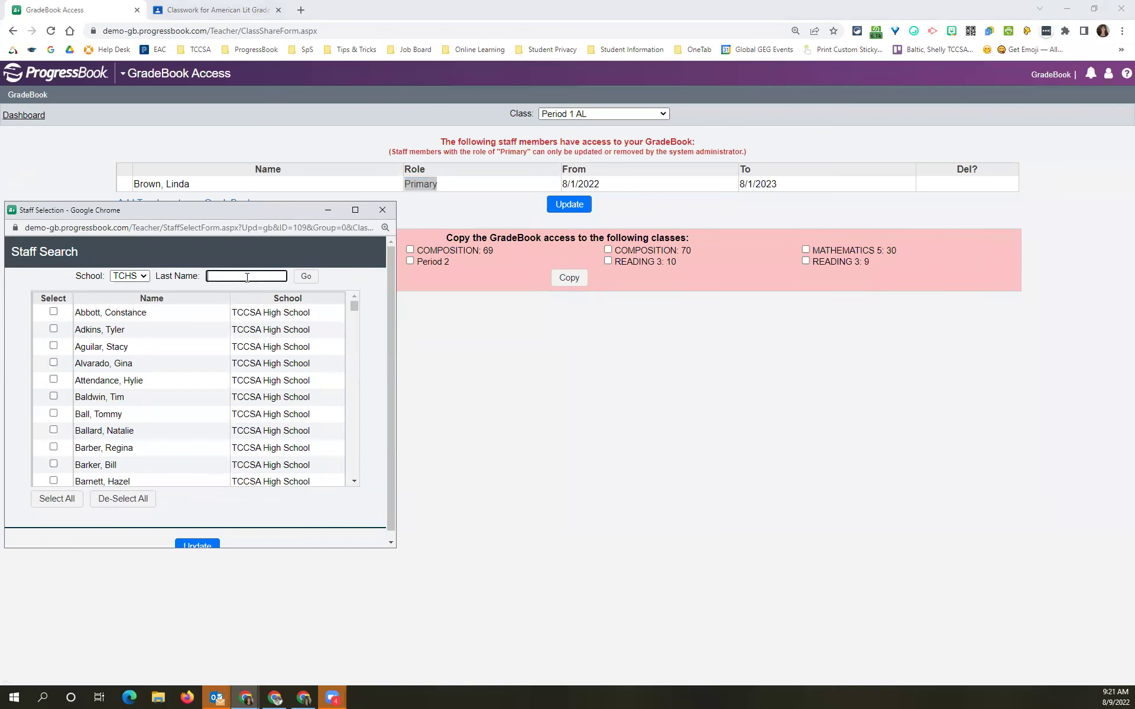
type("Johnson")
key("Return")
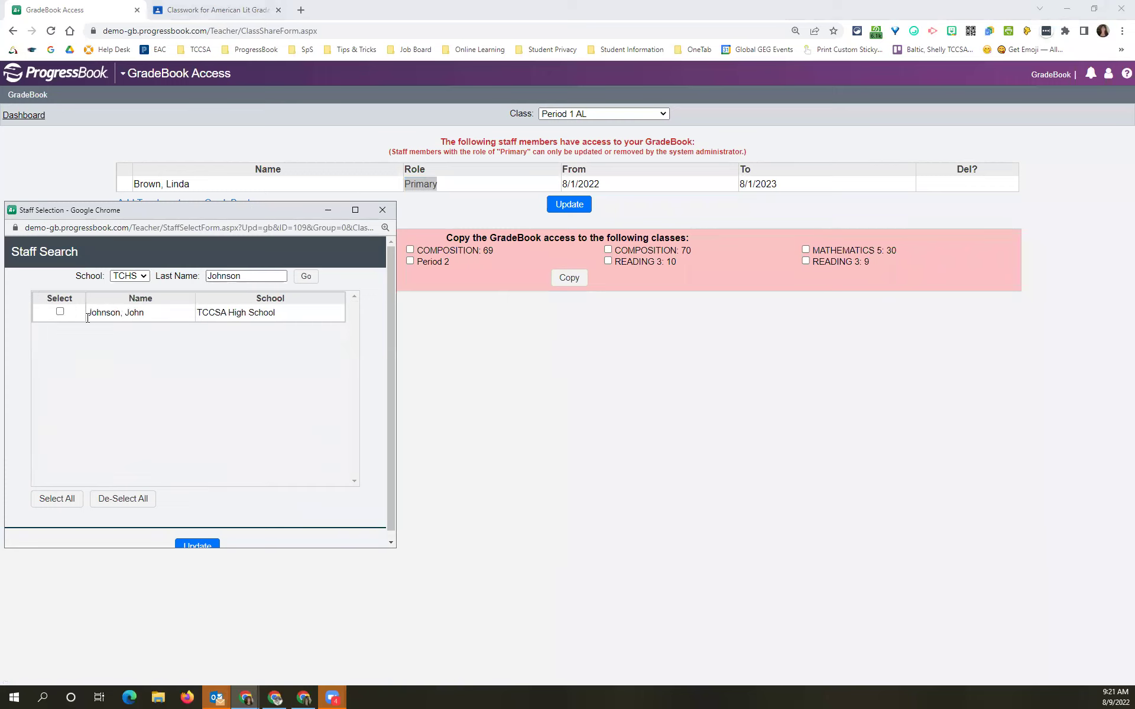
left_click(62, 315)
left_click(204, 547)
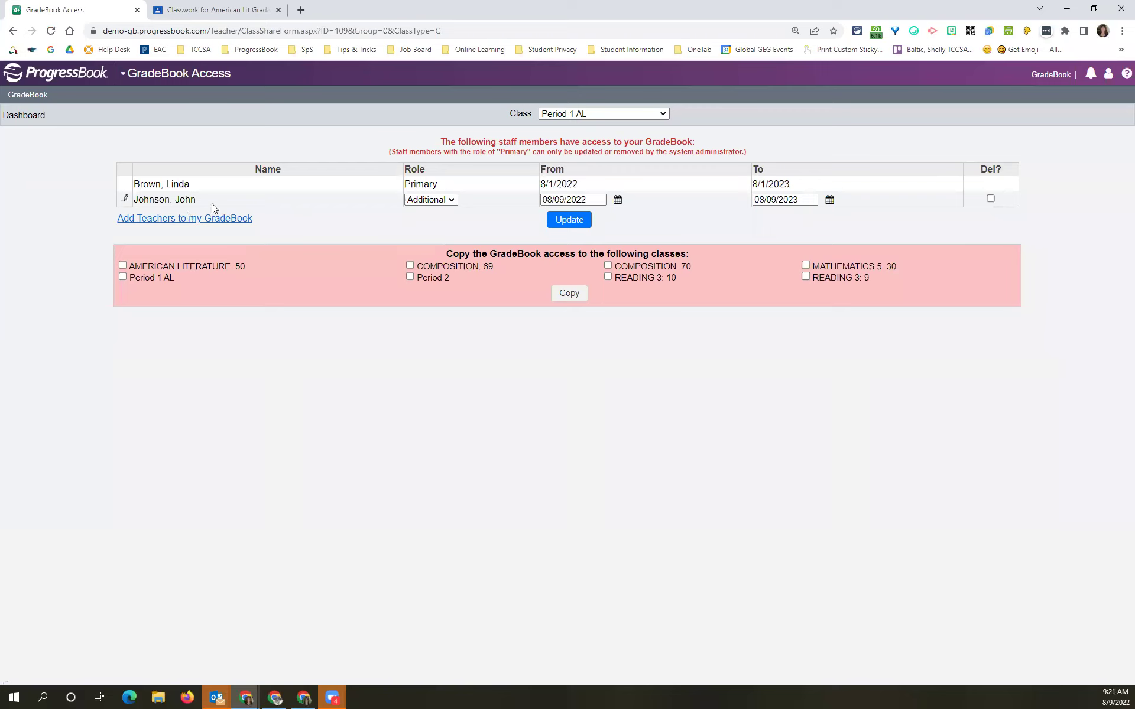
Step: Keep the new teacher's role as Additional, then return to the Teacher Home Page via Dashboard
left_click(422, 200)
left_click(421, 201)
left_click(31, 120)
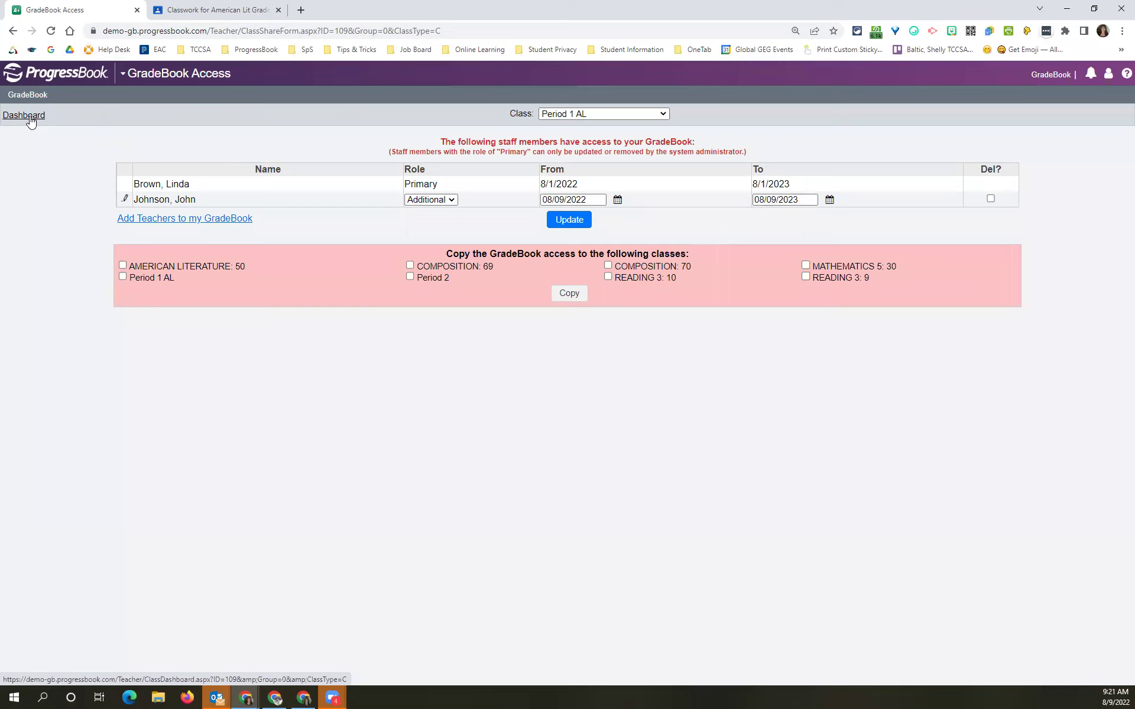
left_click(1035, 78)
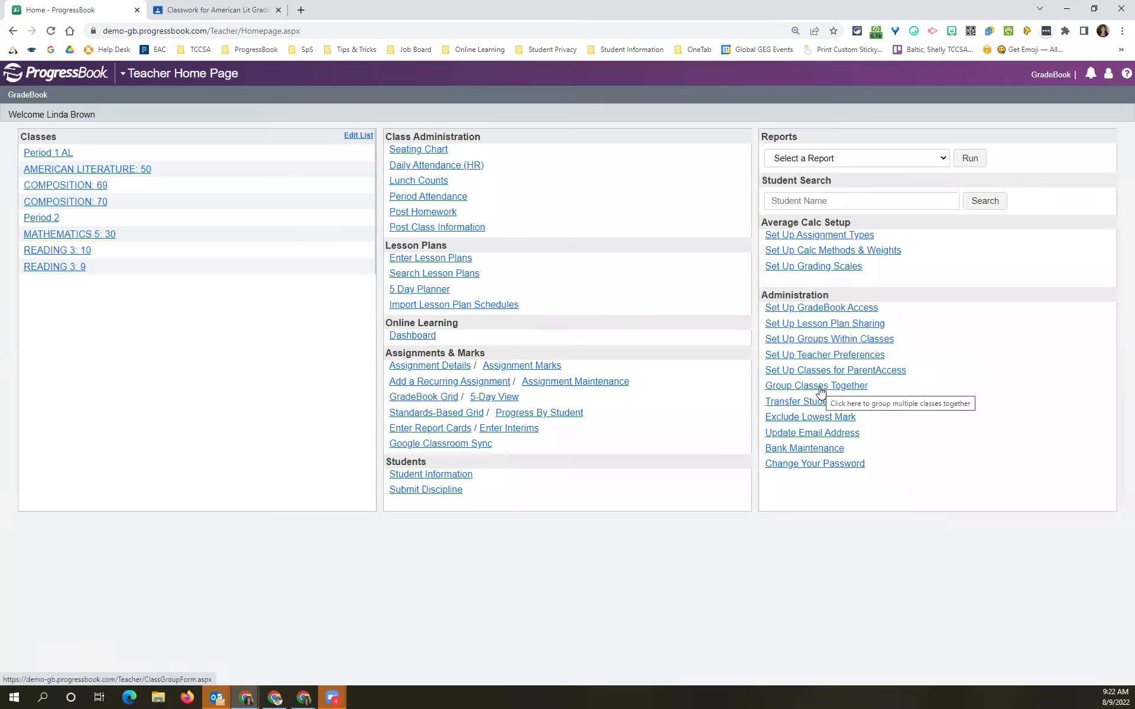
Step: Open the Student Groups setup and filter it to the COMPOSITION: 69 class
left_click(814, 346)
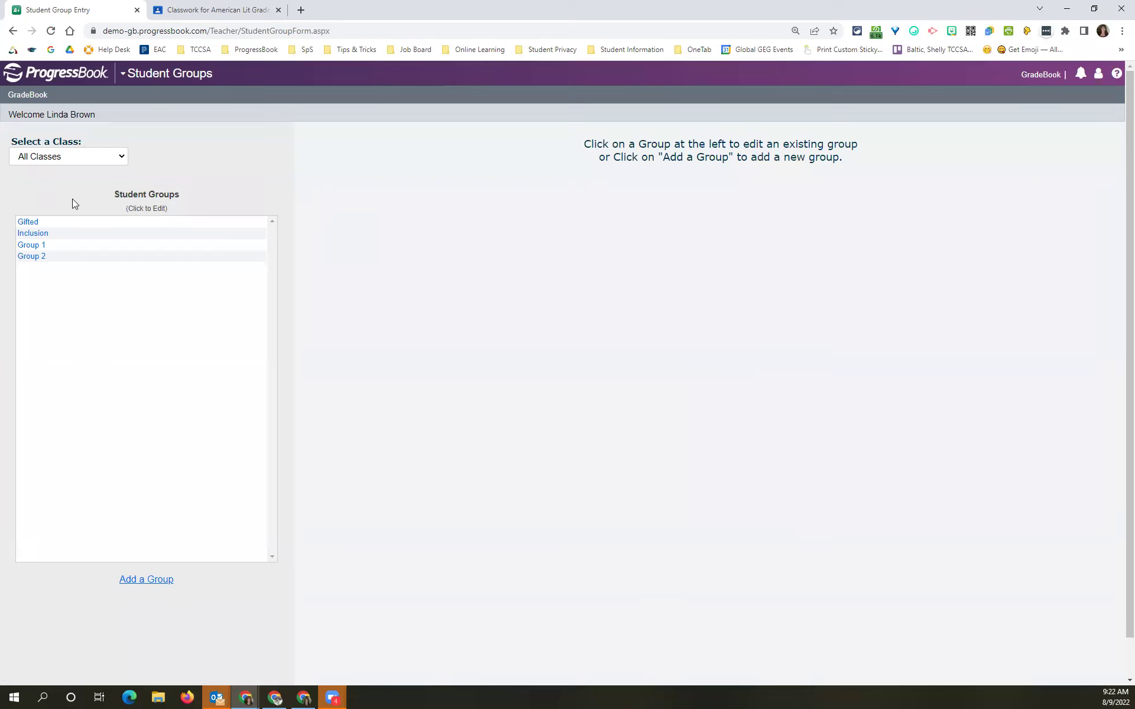
left_click(71, 161)
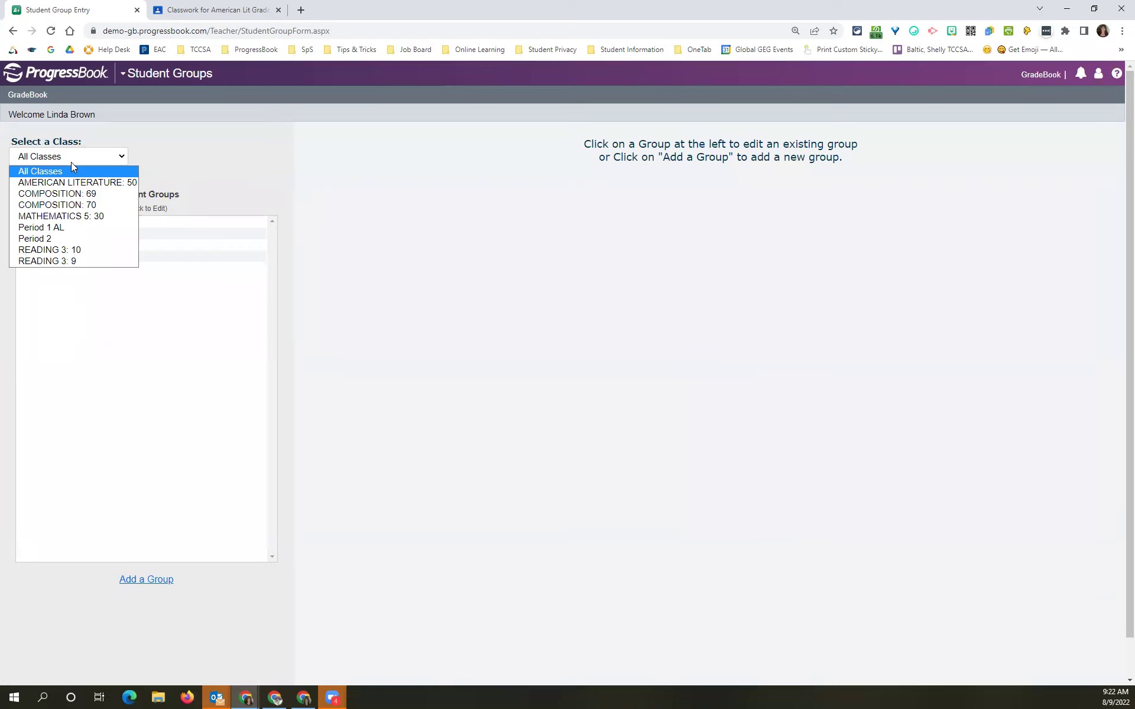
left_click(90, 194)
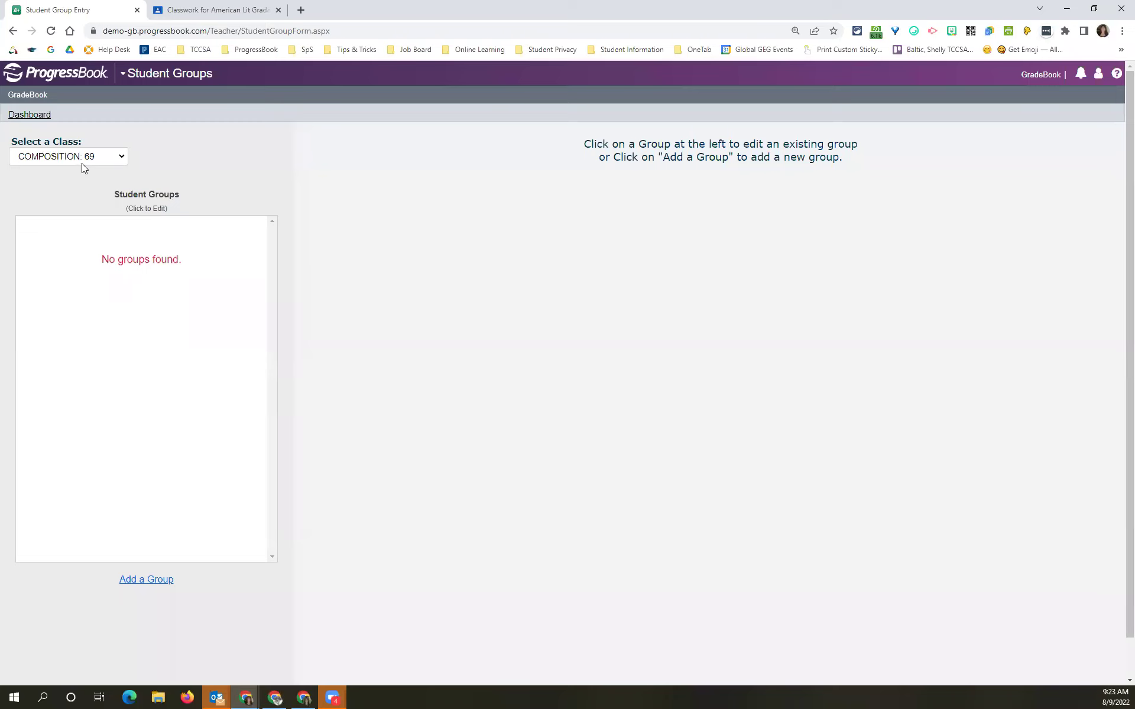
Step: Start a new student group named 'Group A'
left_click(169, 583)
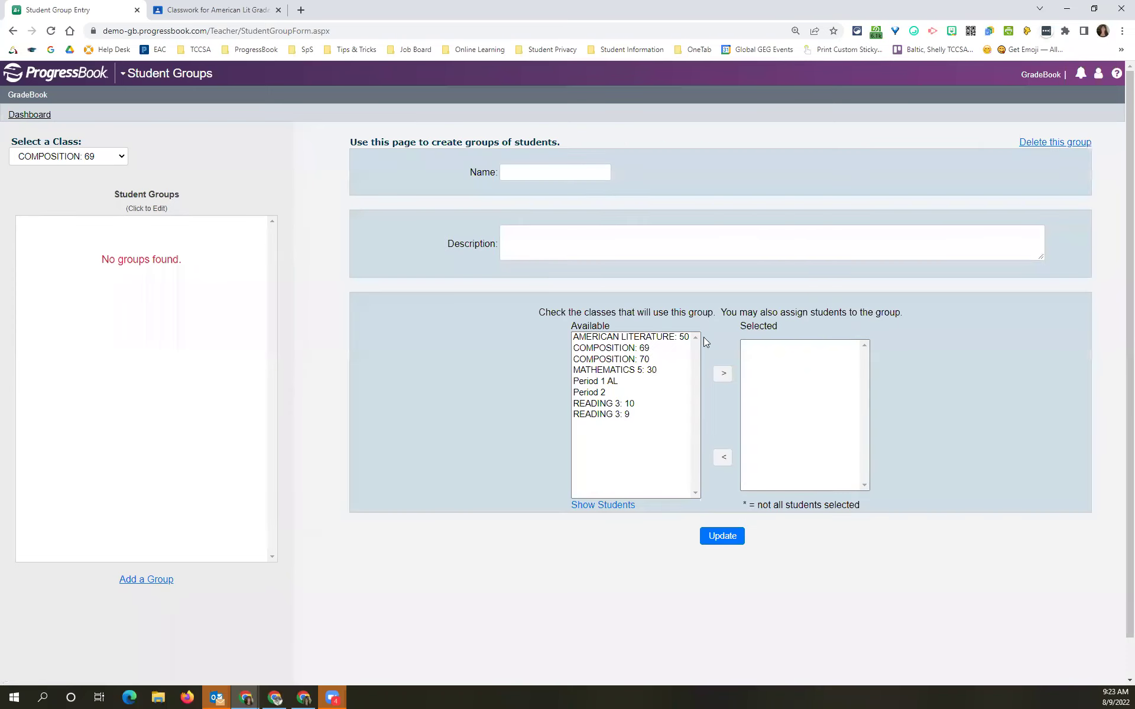
left_click(522, 176)
type("Group A")
left_click(546, 240)
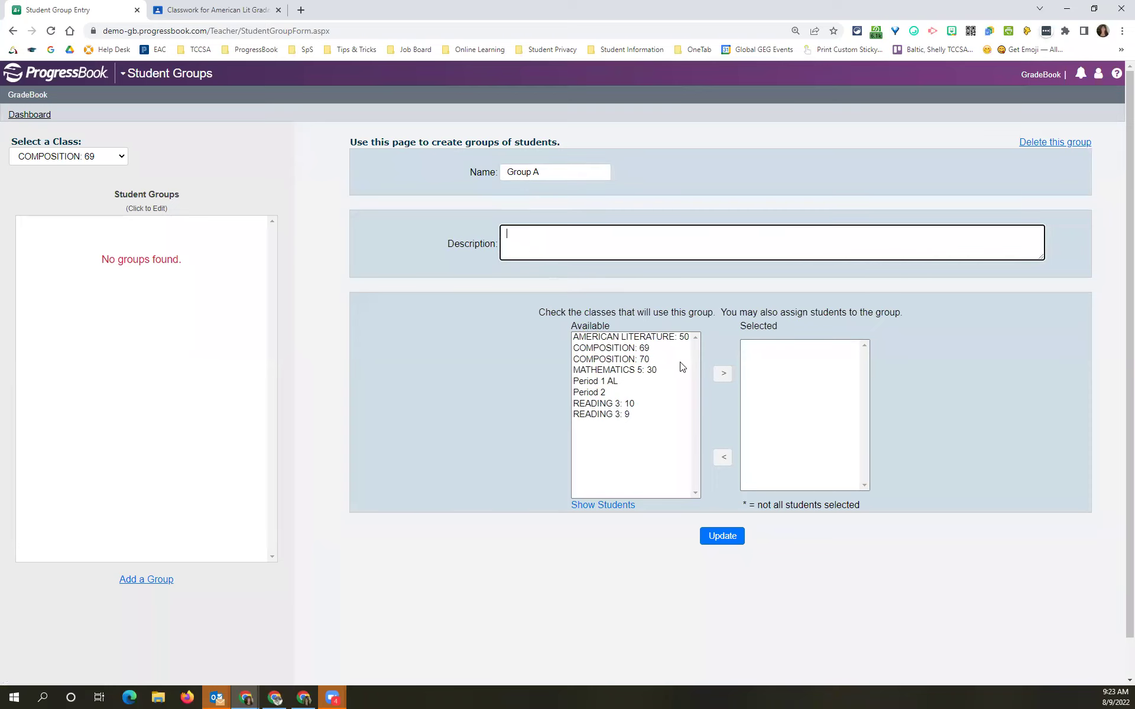
Step: Move COMPOSITION: 69 into the group's selected classes, then back to the available list
left_click(638, 349)
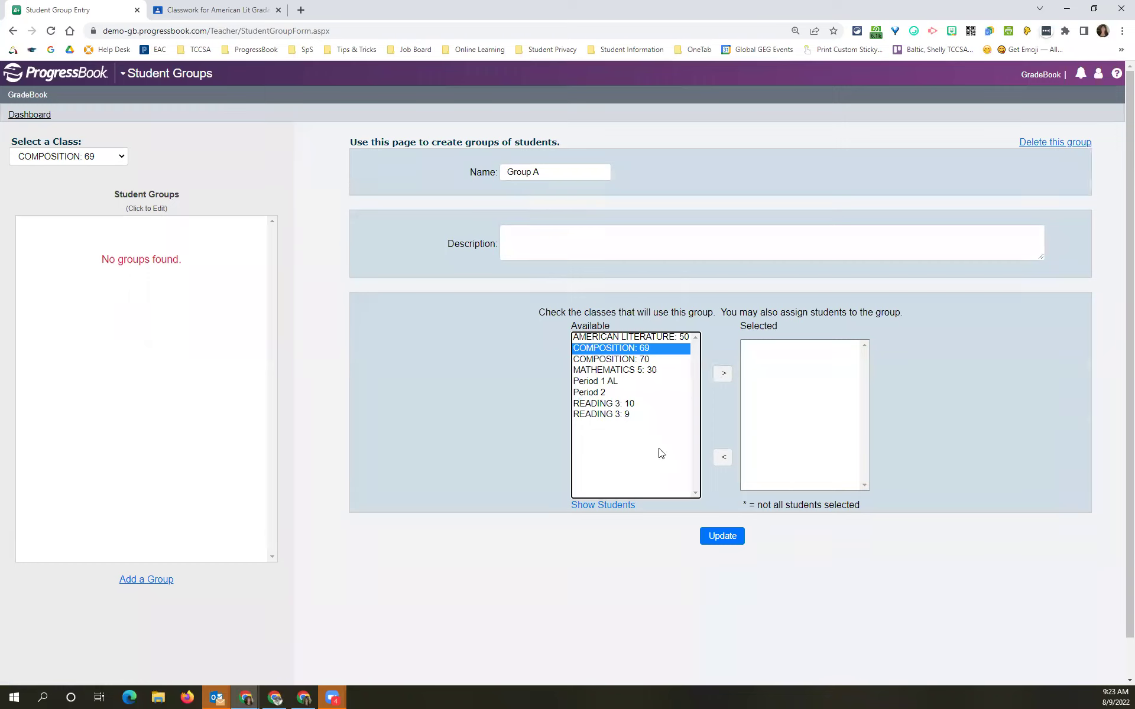
left_click(721, 373)
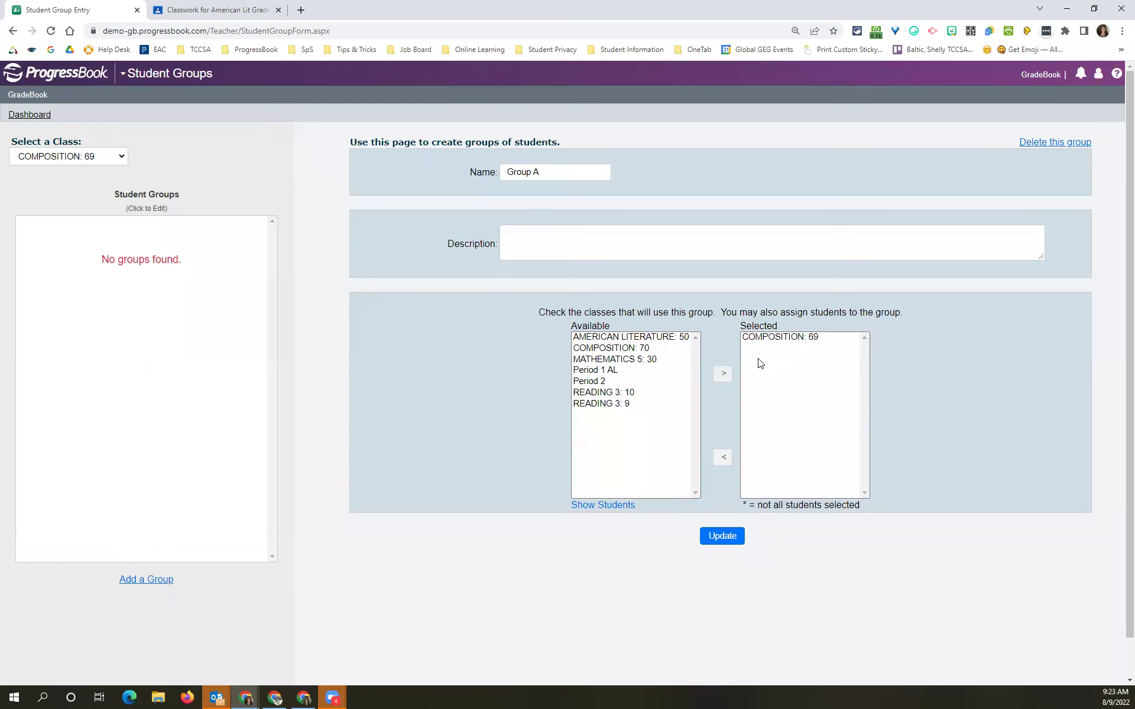
left_click(785, 337)
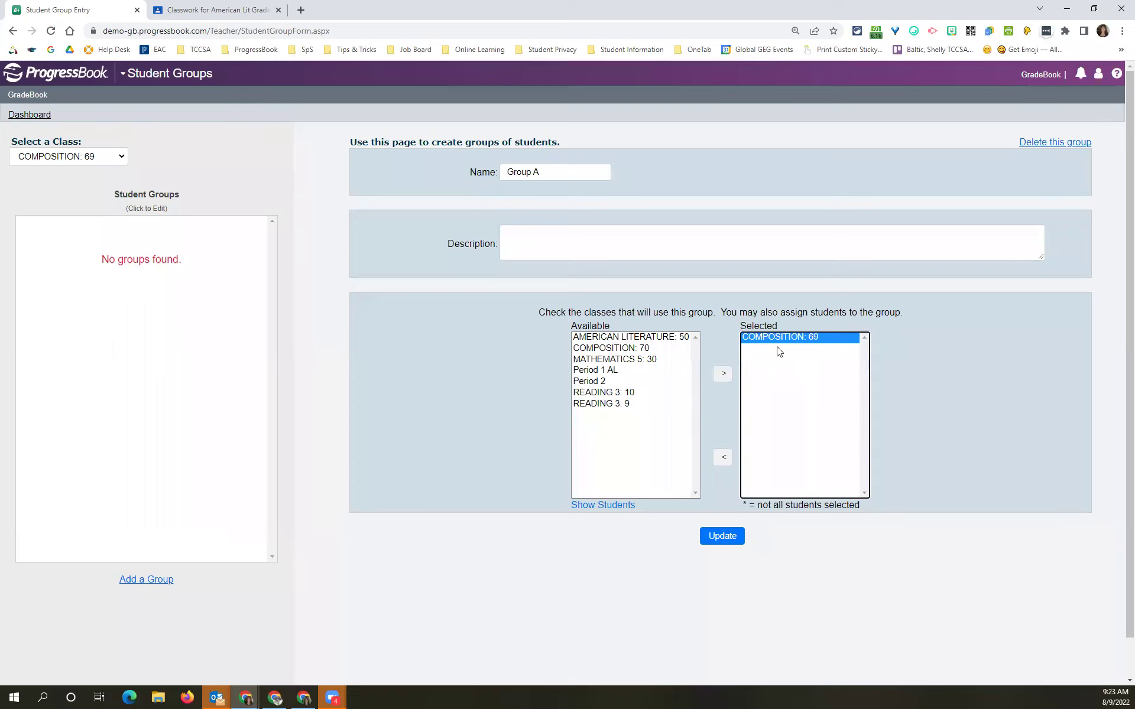
left_click(724, 458)
left_click(620, 350)
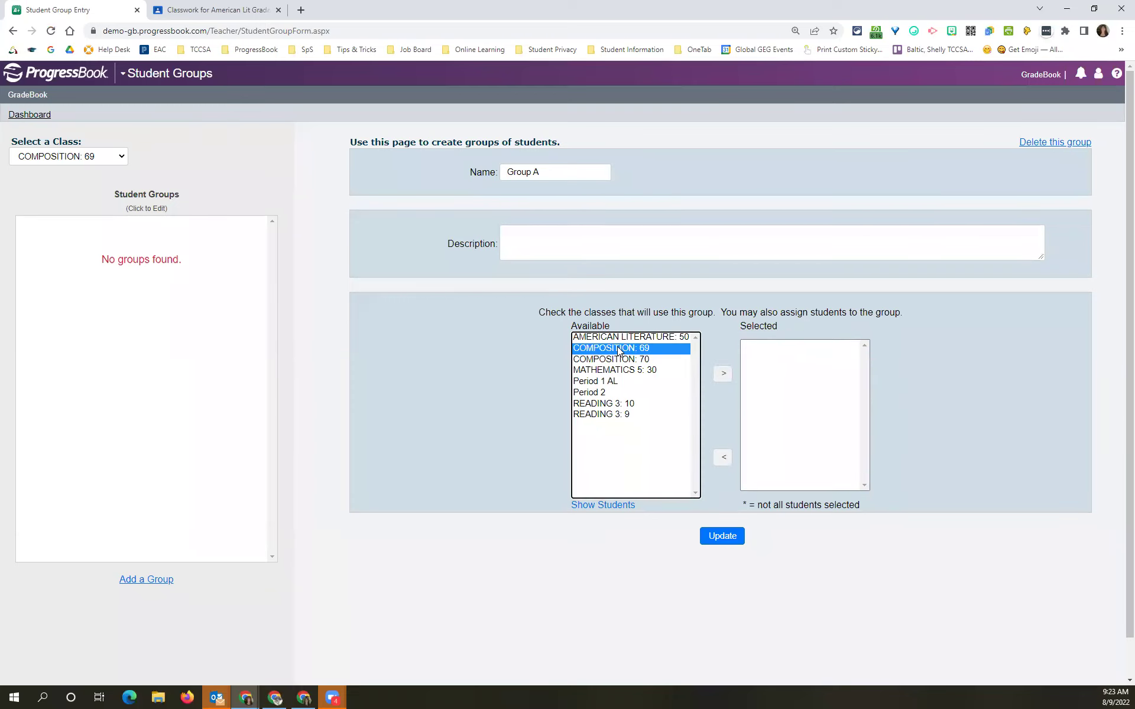
Step: Add the first COMPOSITION: 69 student to Group A, removing a mistakenly added American Literature student
left_click(604, 506)
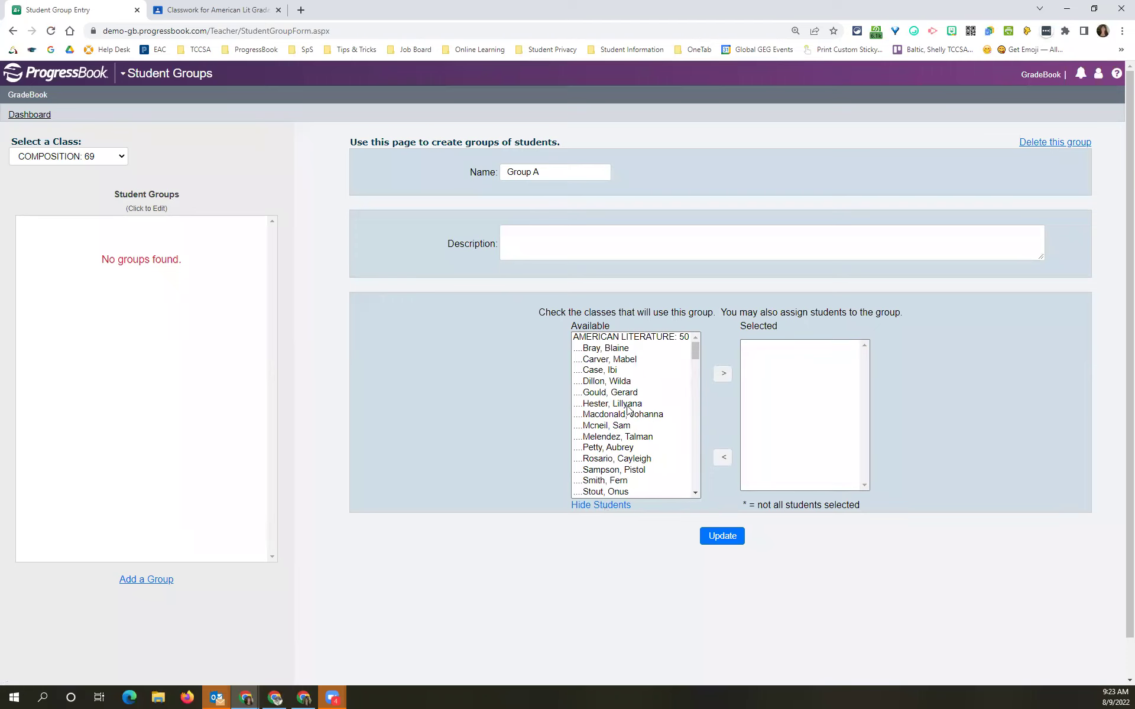
mouse_move(695, 351)
left_mouse_down()
mouse_move(702, 383)
mouse_move(697, 345)
mouse_move(675, 337)
mouse_move(699, 371)
left_mouse_up()
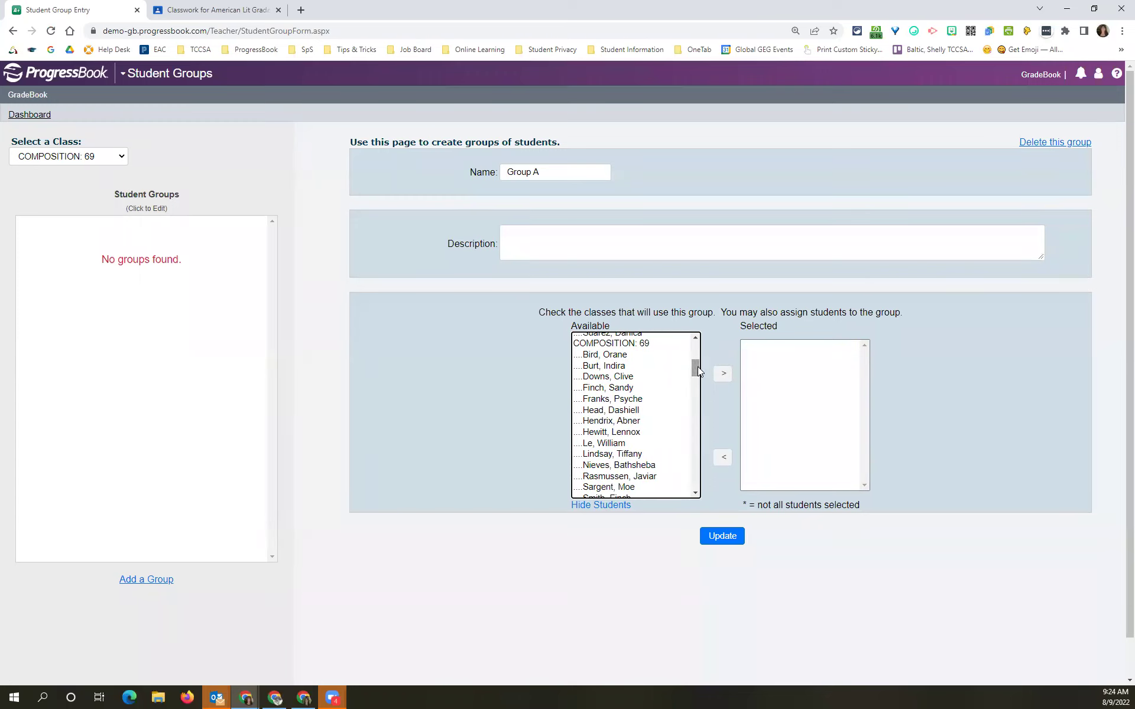
left_click(615, 356)
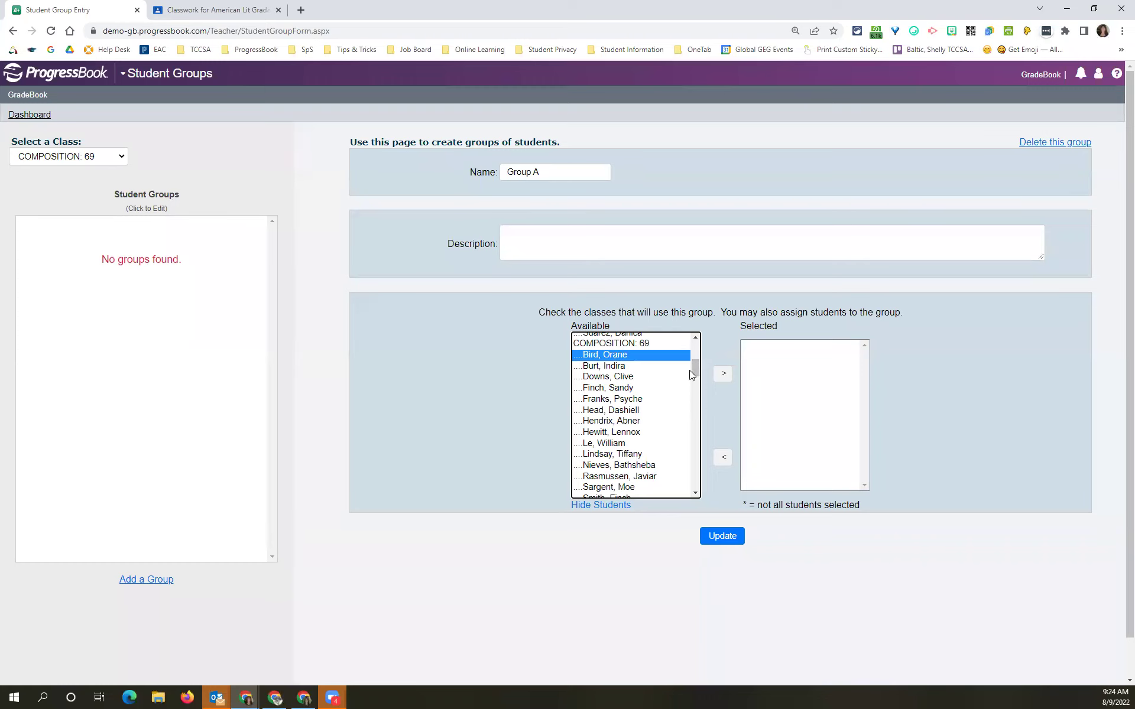
double_click(643, 354)
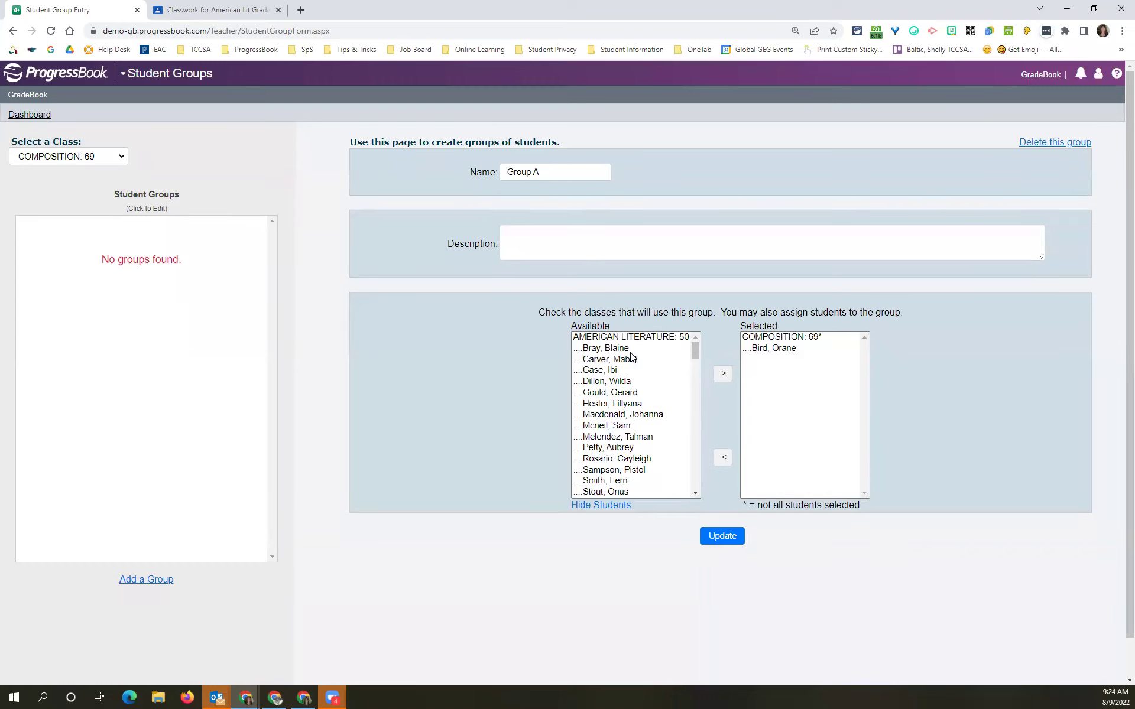
left_click(608, 360)
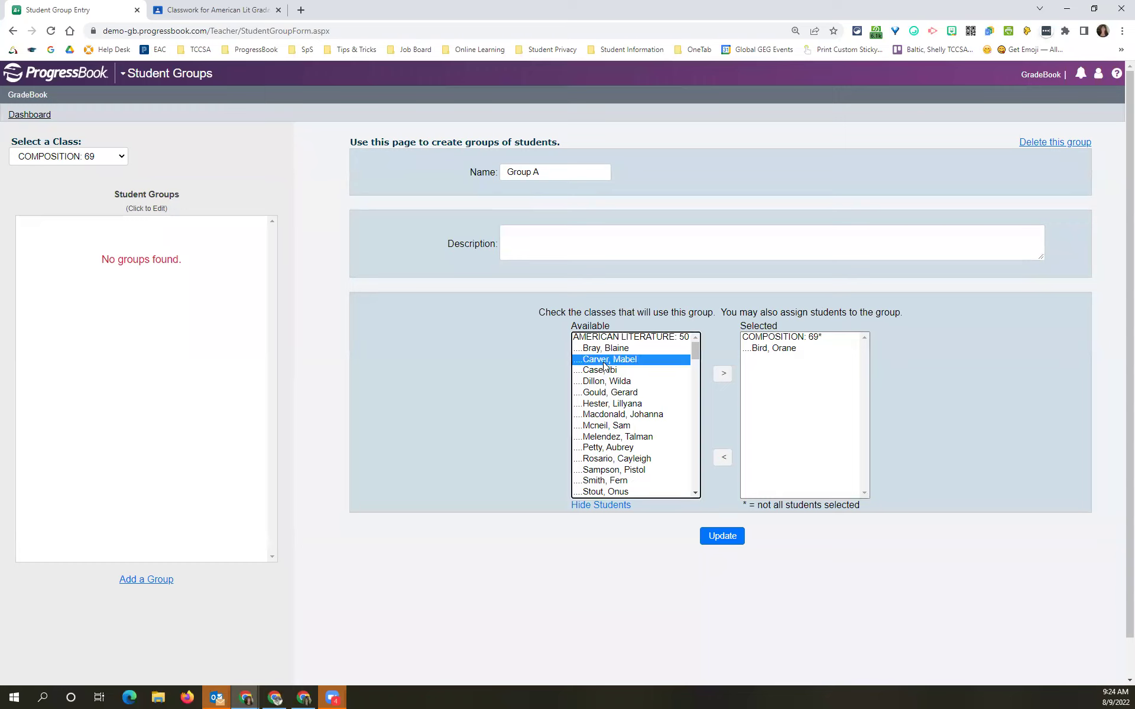
left_click(723, 376)
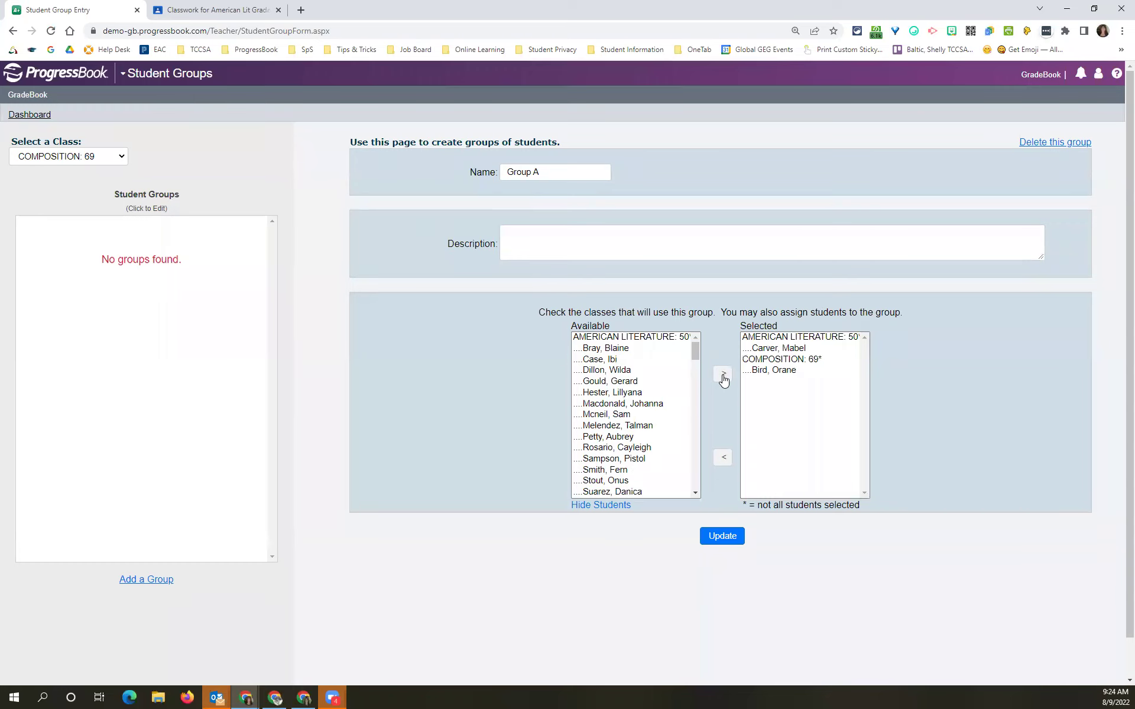
left_click(767, 343)
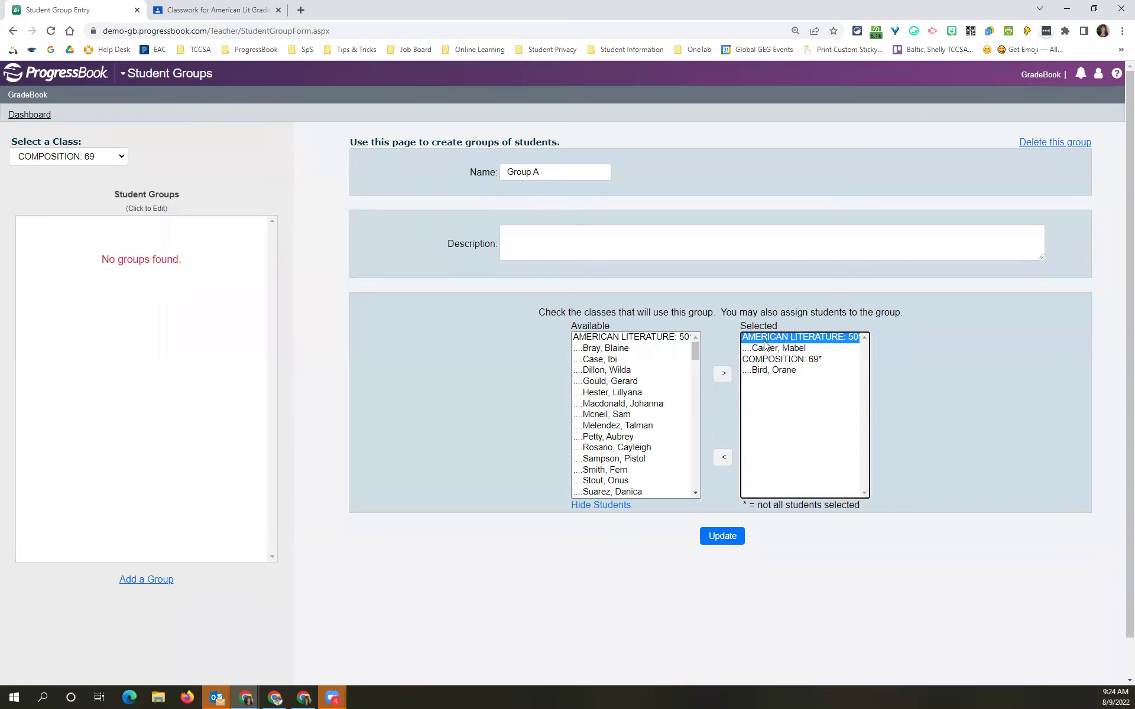
left_click(764, 349)
left_click(723, 457)
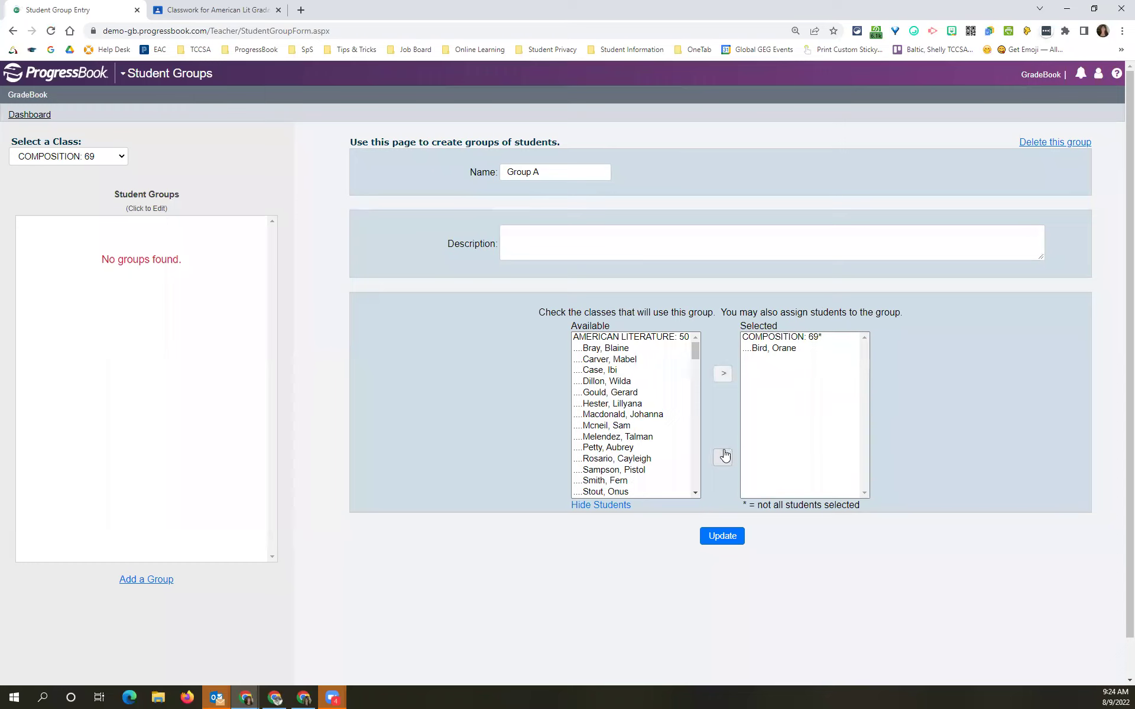
Step: Add two more COMPOSITION: 69 students, save Group A, and return to the class dashboard
left_click_drag(695, 351, 697, 366)
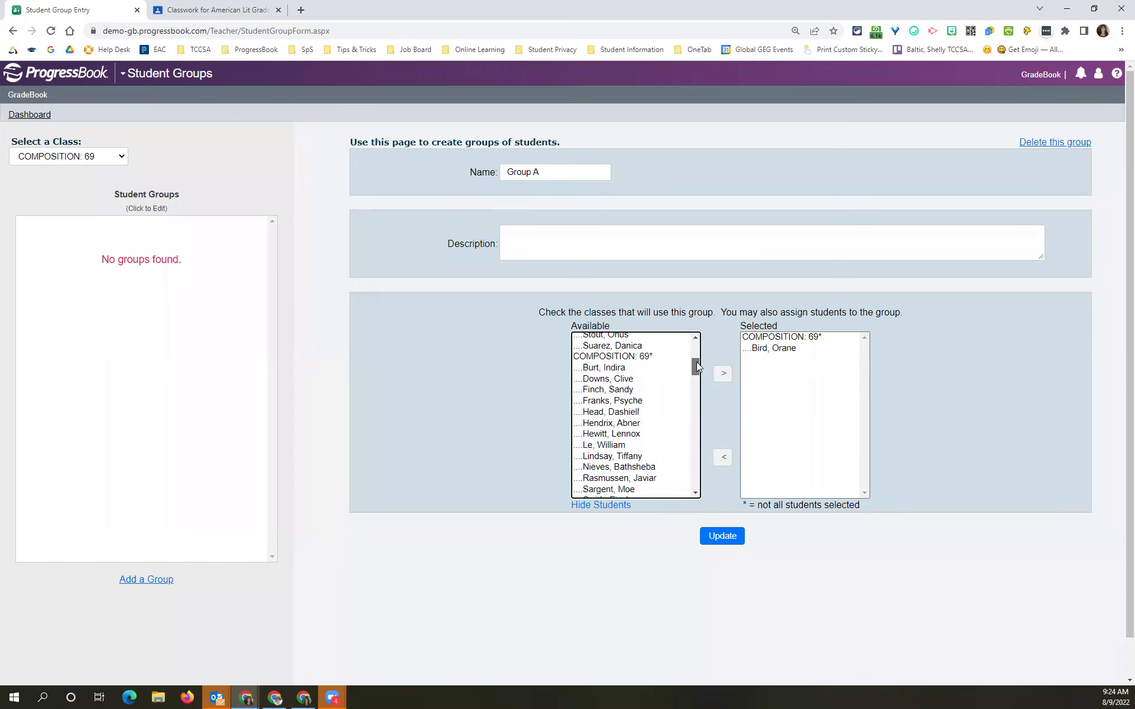
double_click(626, 391)
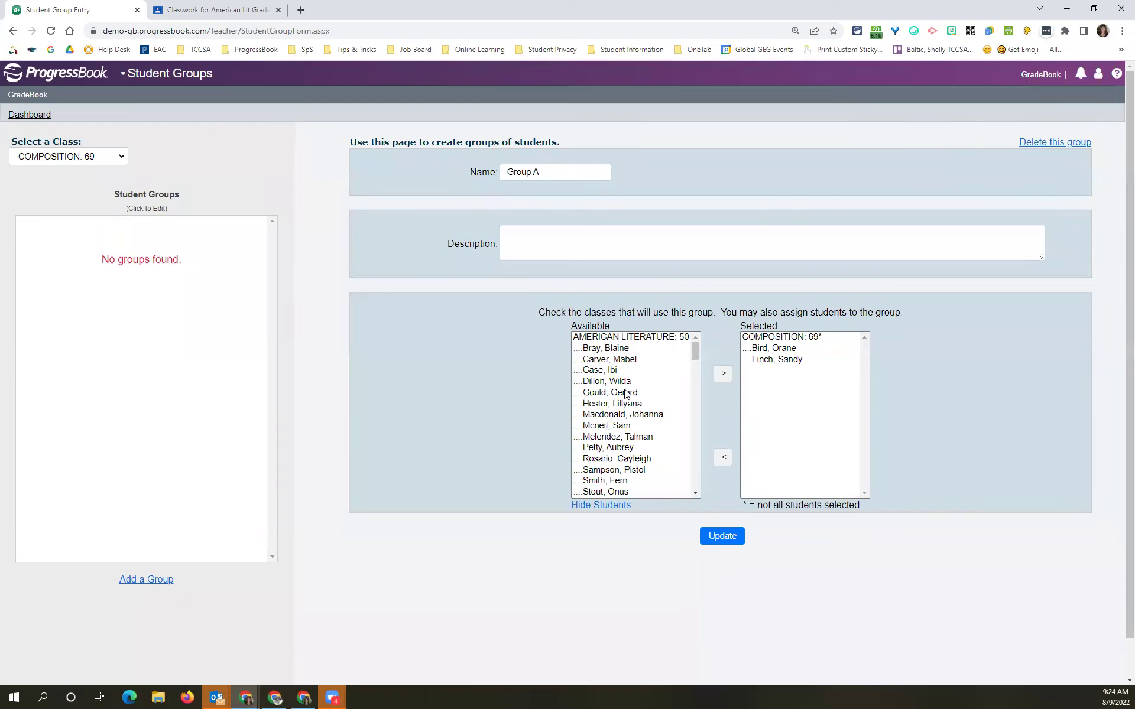
left_click_drag(695, 355, 701, 379)
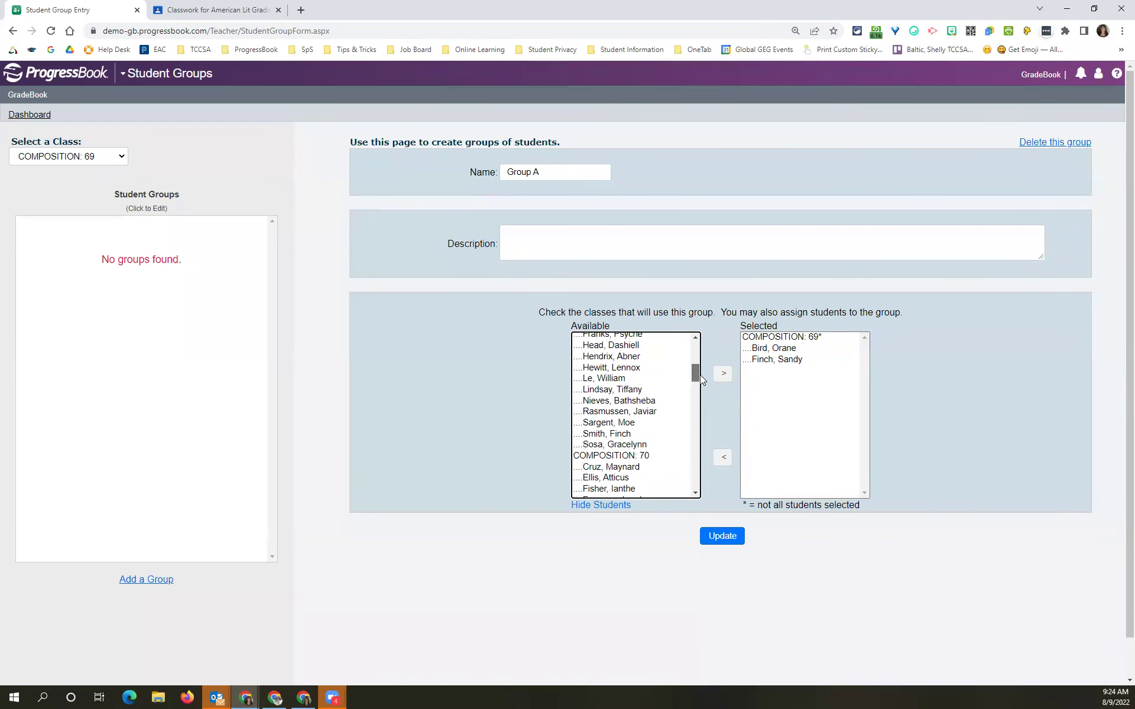
double_click(632, 390)
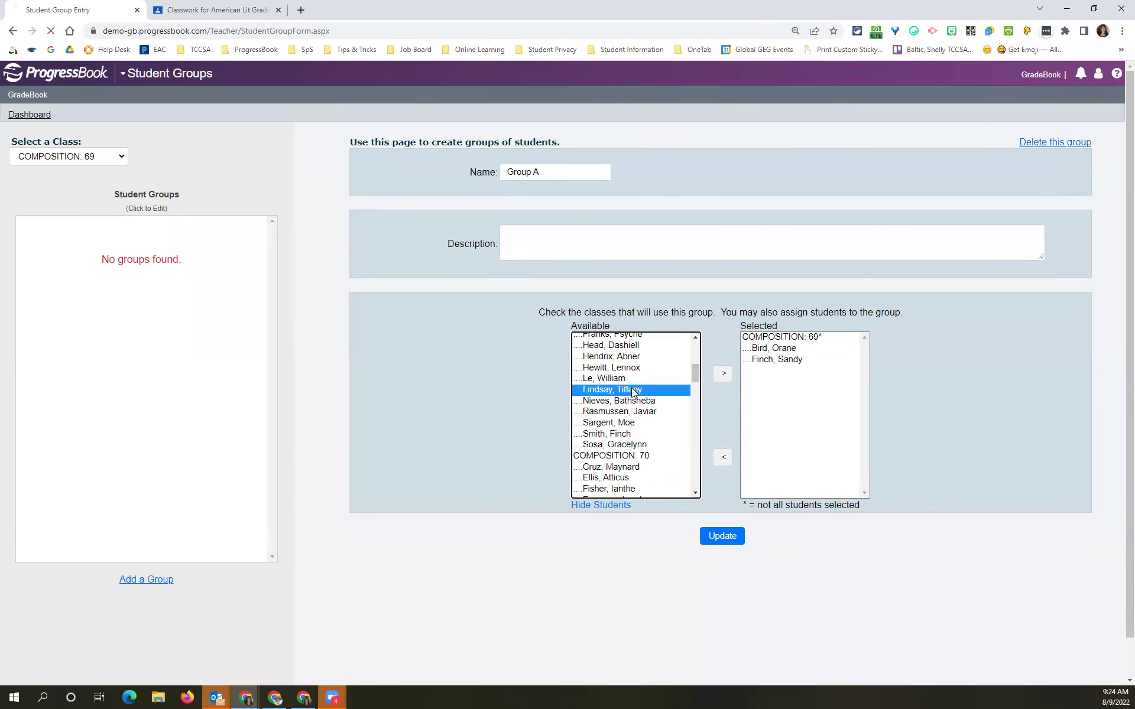
left_click(730, 540)
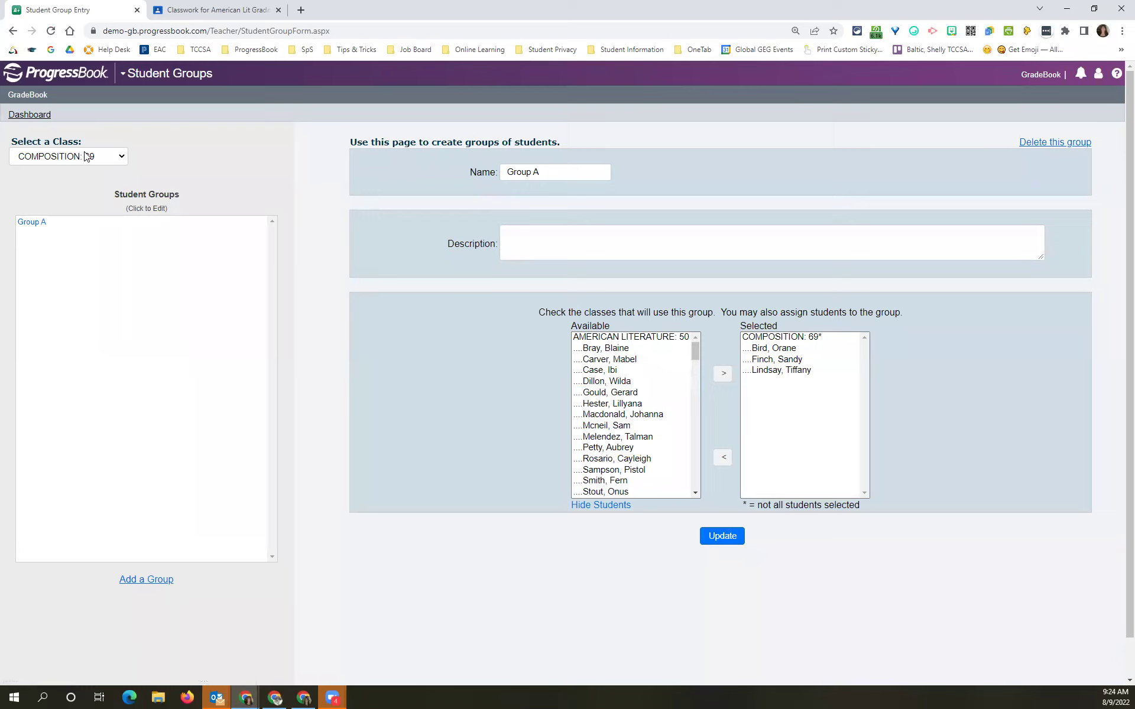
left_click(23, 117)
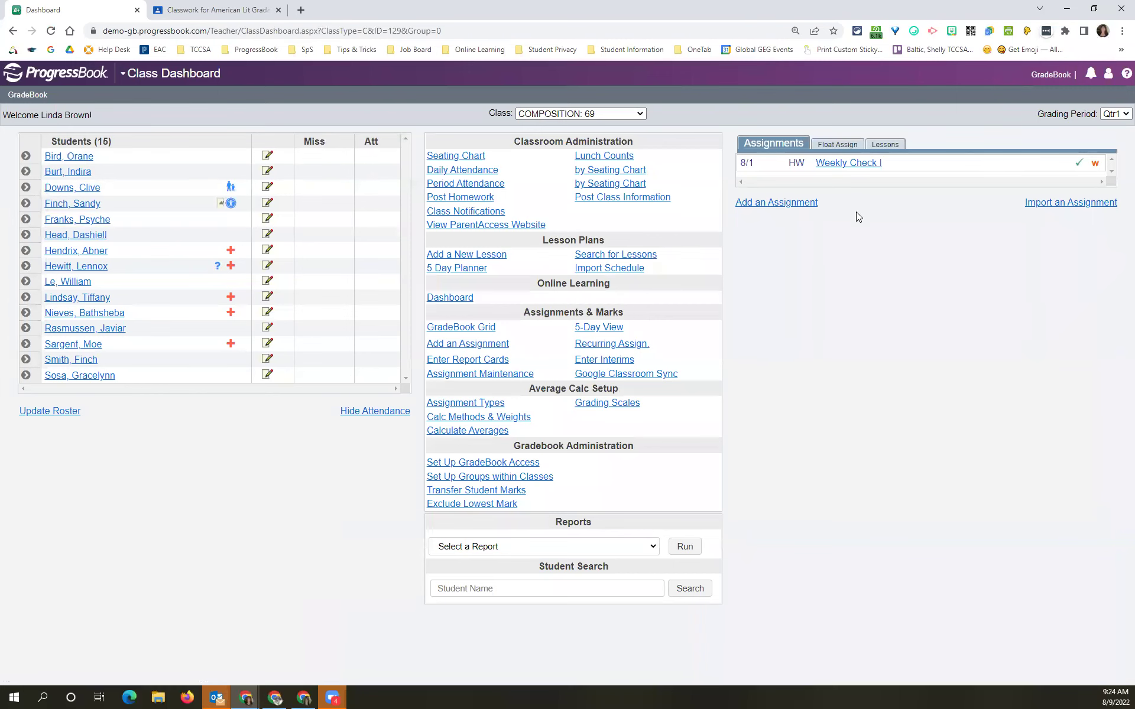
Step: Start a new Class Work assignment with the description 'Writing Asiignment'
left_click(788, 204)
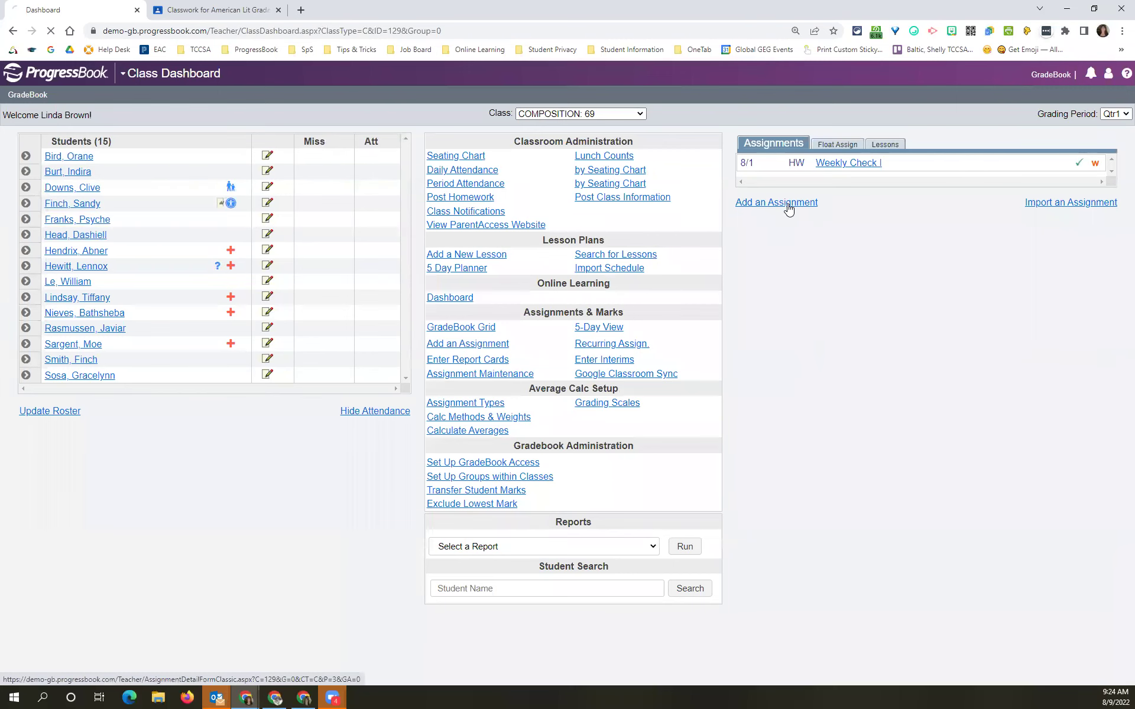
left_click(470, 188)
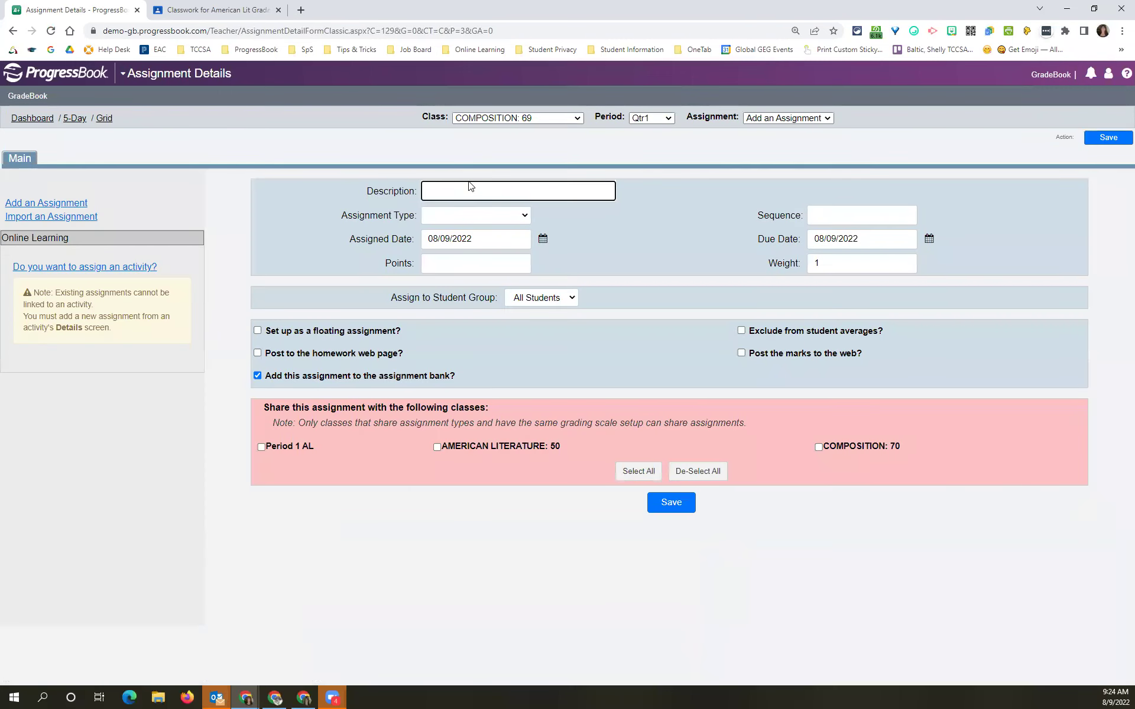
type("Writing Asiignment")
left_click(525, 217)
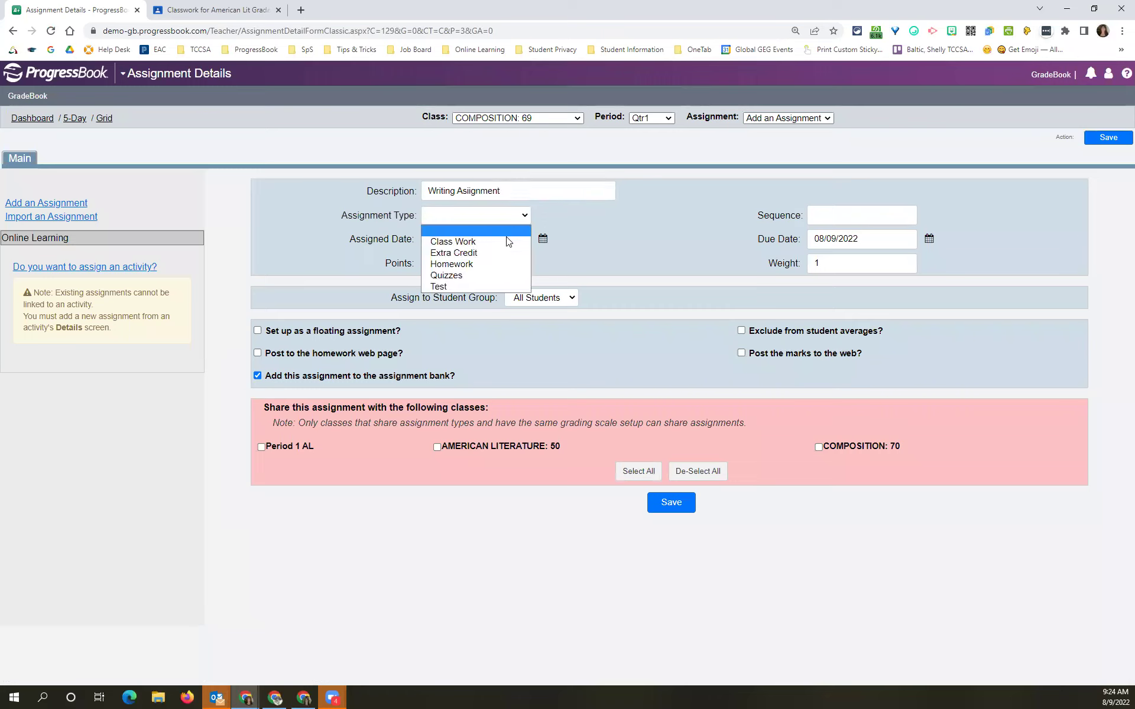
left_click(472, 241)
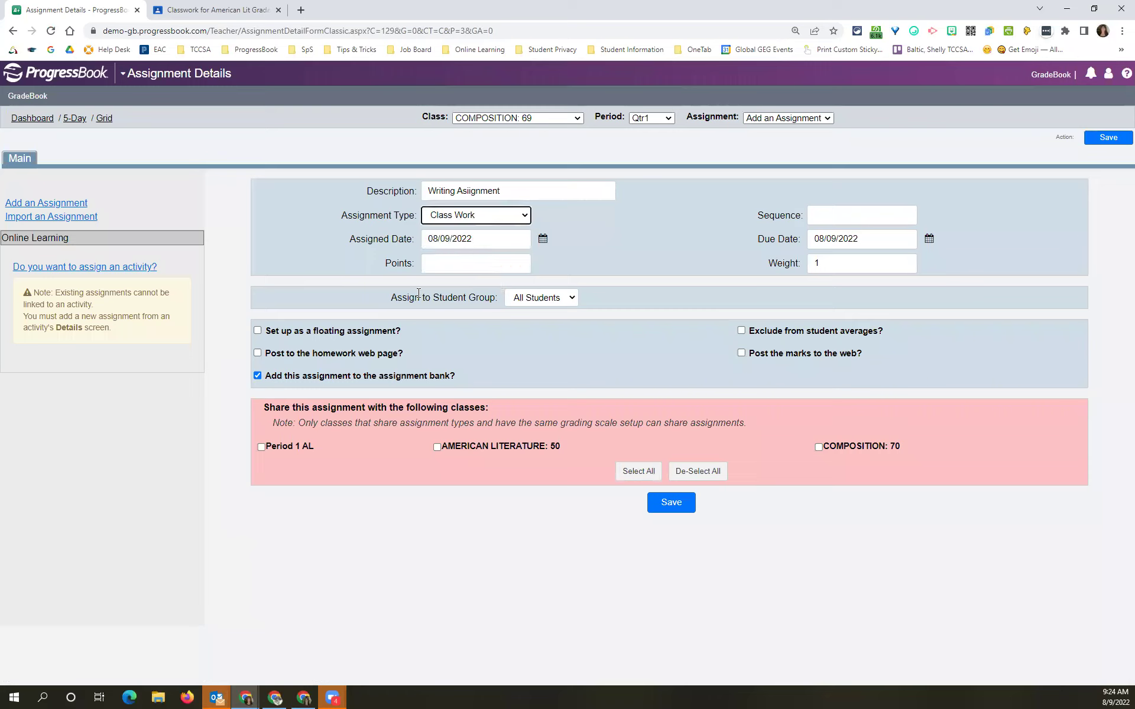
Step: Correct the description to 'Writing Assignment', assign it to Group A, and save
left_click_drag(392, 299, 507, 303)
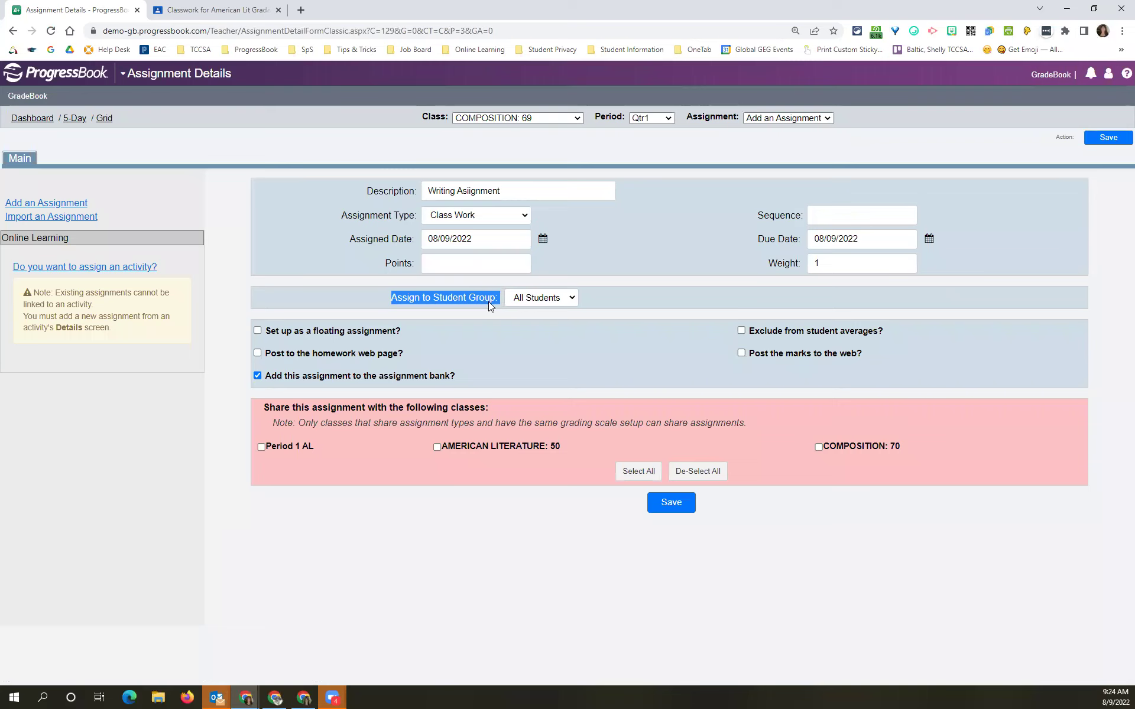
left_click(526, 299)
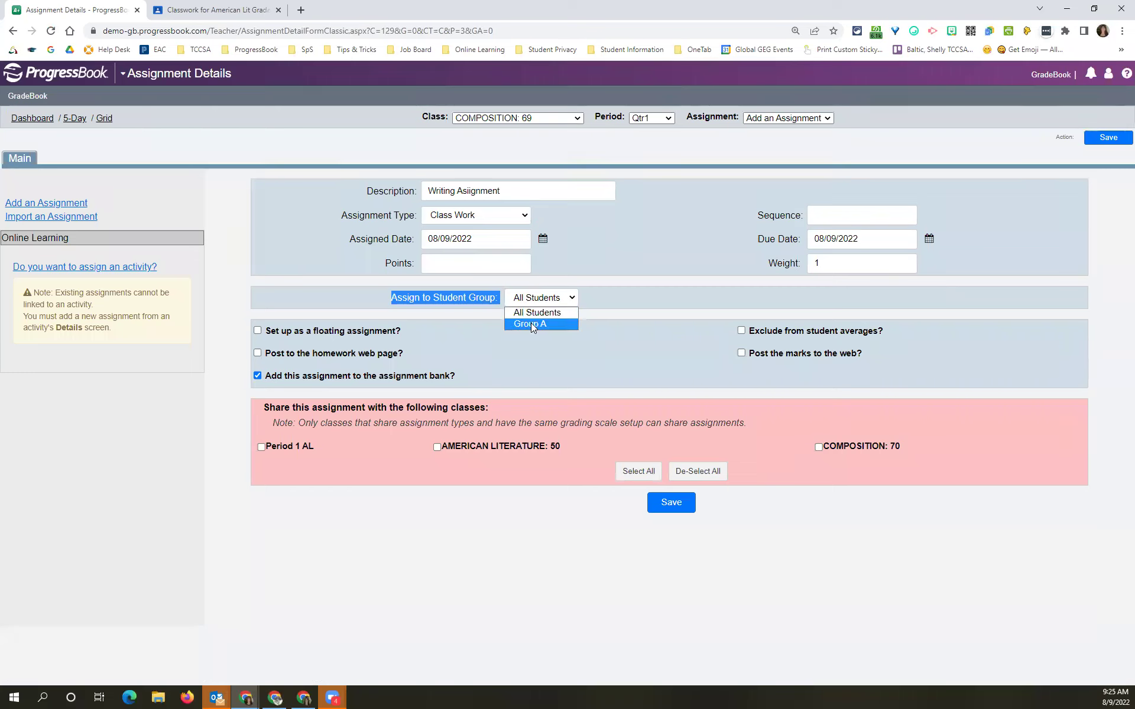
left_click(468, 191)
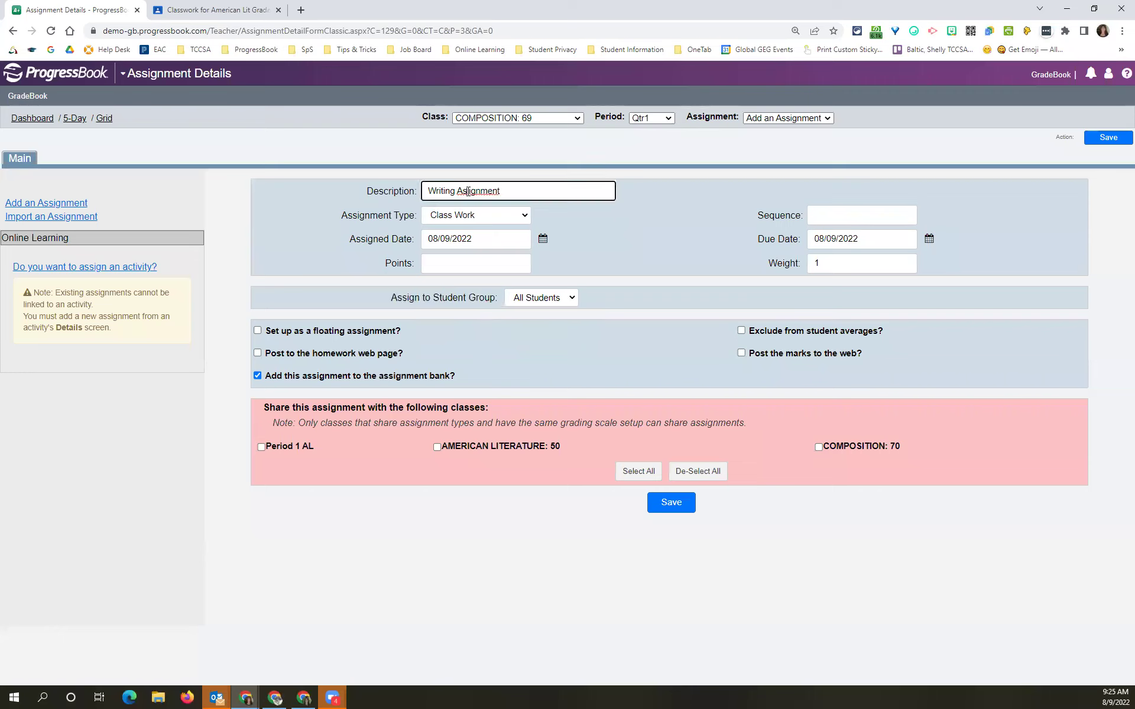
key("BackSpace")
type("s")
left_click(565, 296)
left_click(557, 326)
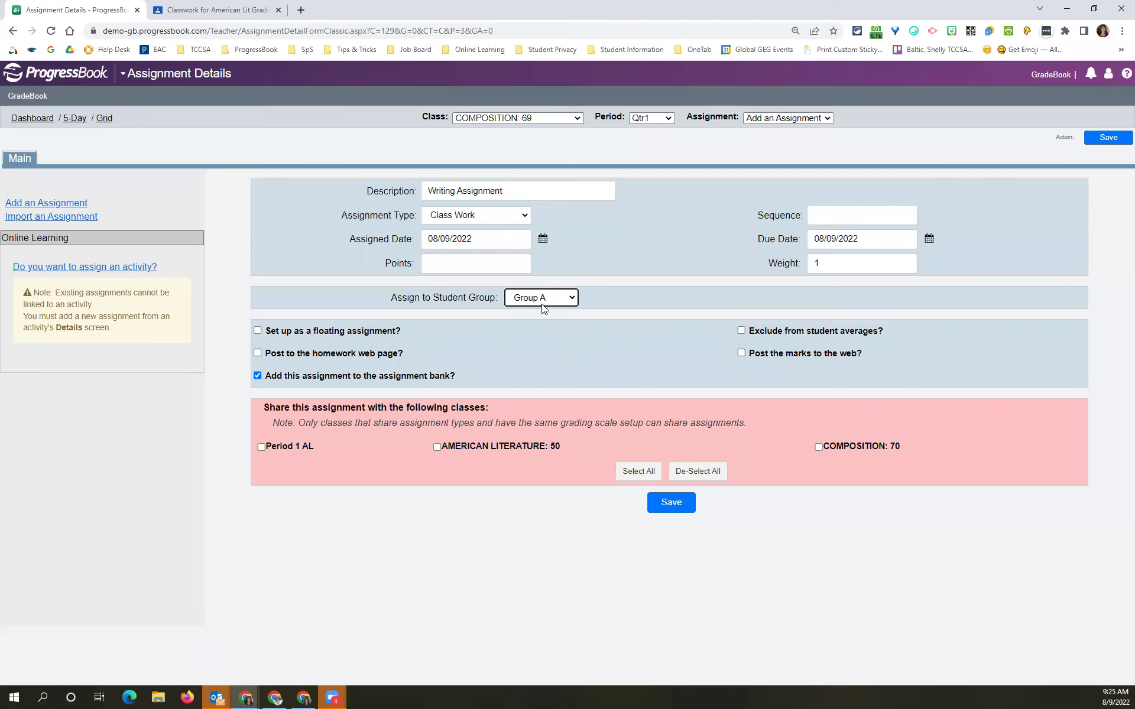
left_click(672, 503)
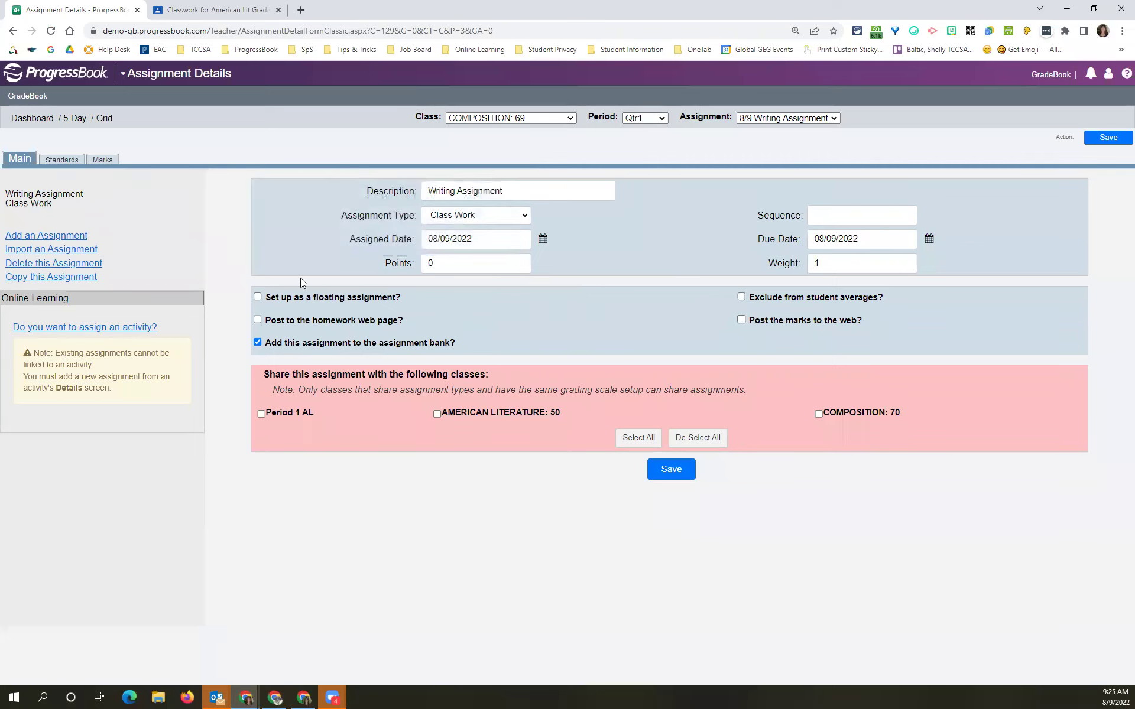
Step: Check the Writing Assignment's marks accept only Group A's three students, then return home
left_click(99, 161)
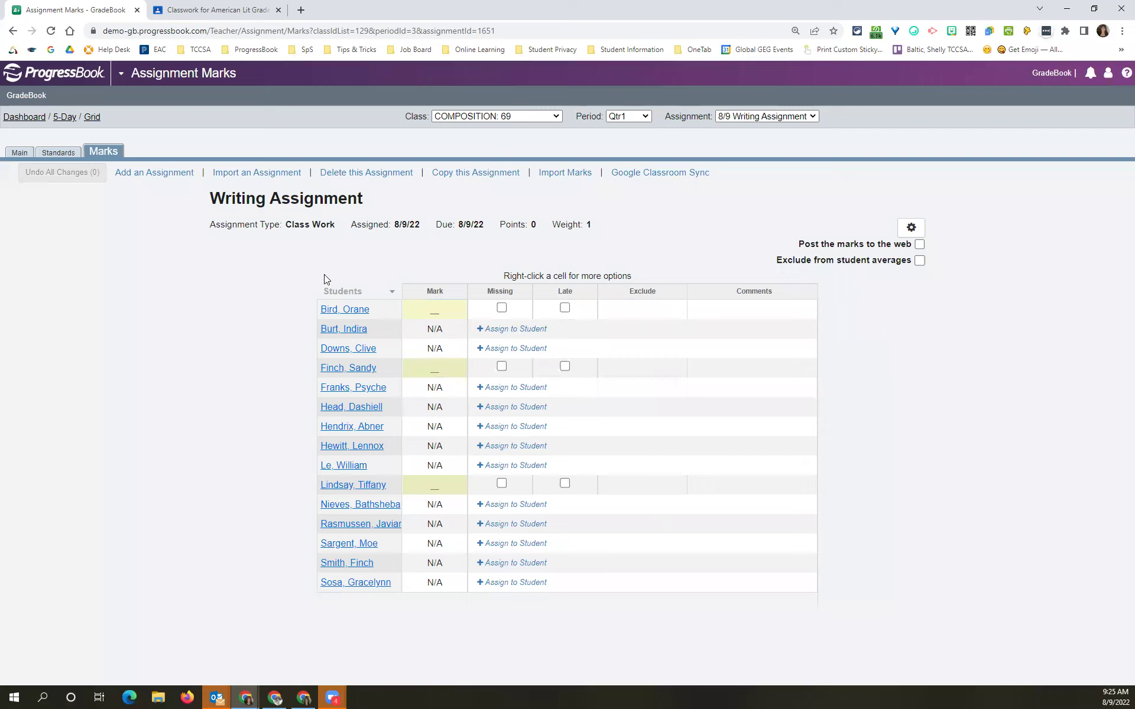
left_click(1049, 73)
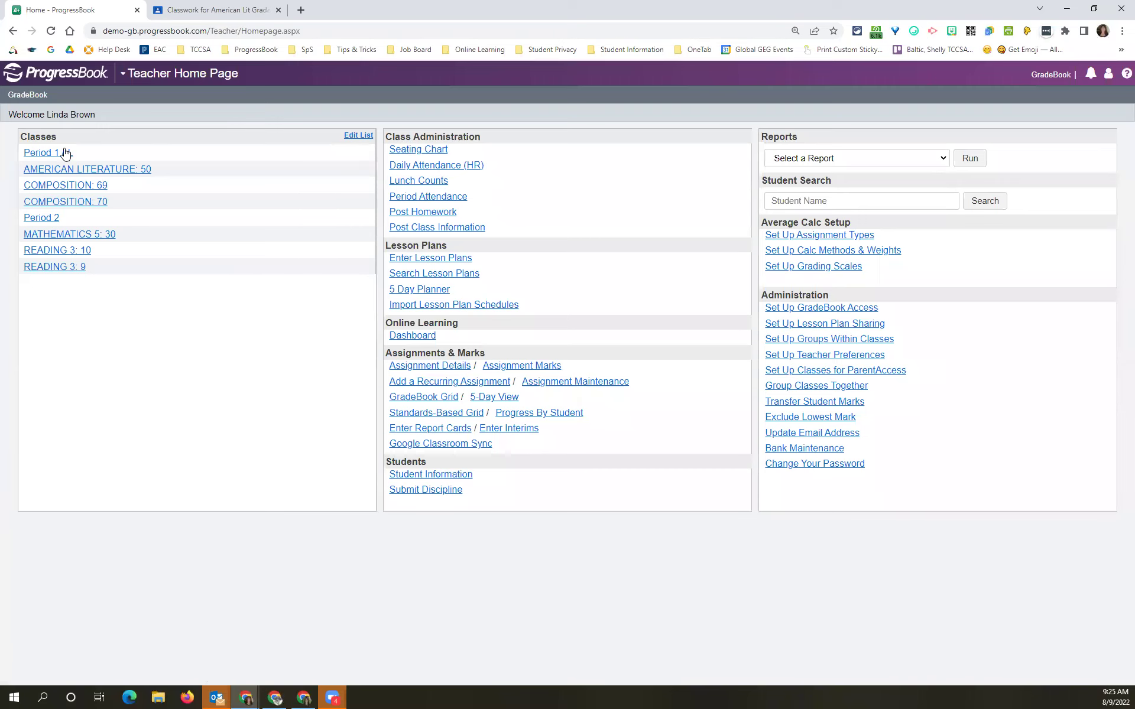
left_click(67, 189)
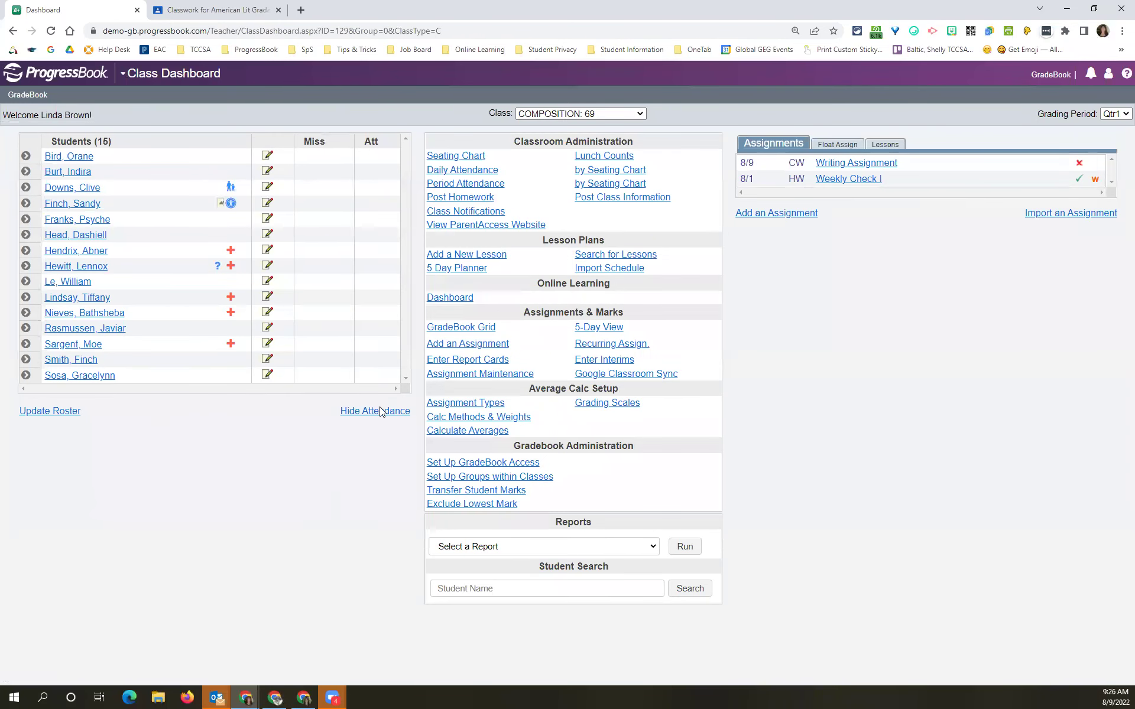
left_click(36, 413)
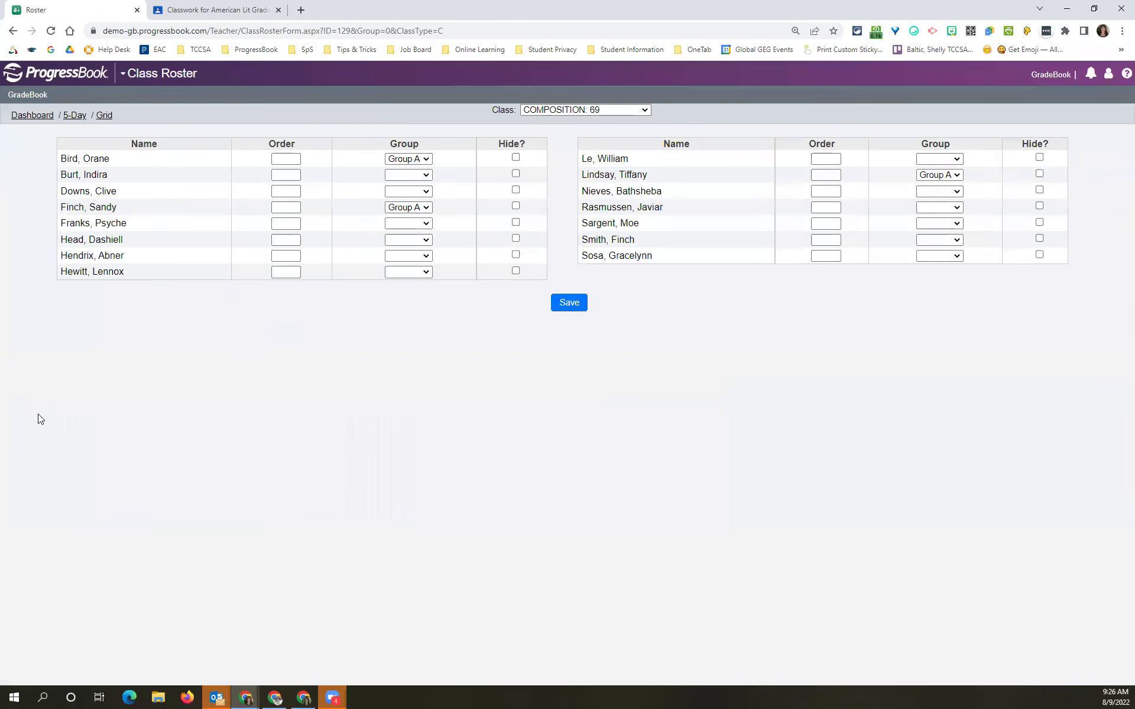
left_click(422, 240)
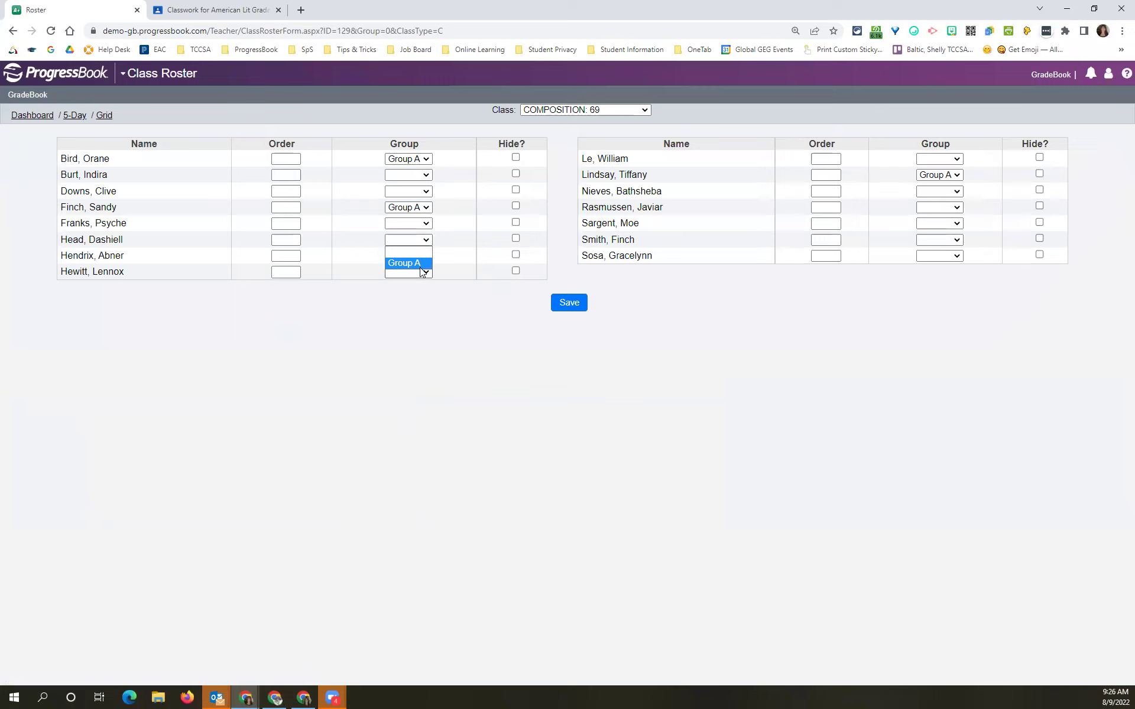
left_click(421, 267)
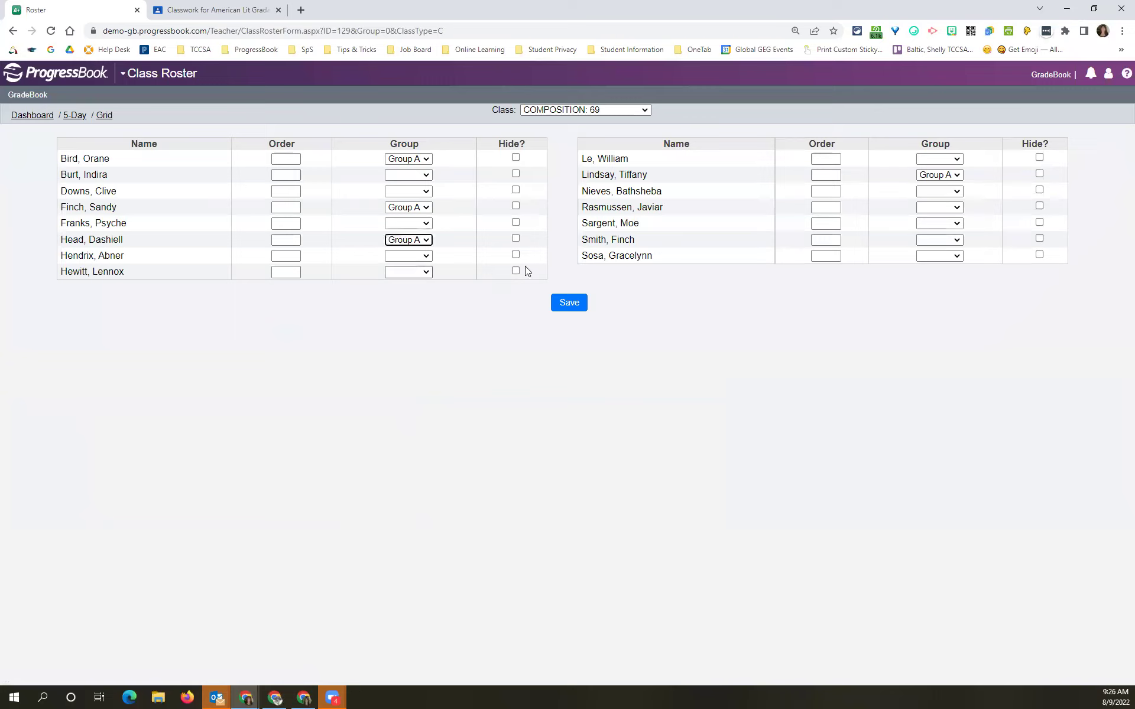
left_click(948, 239)
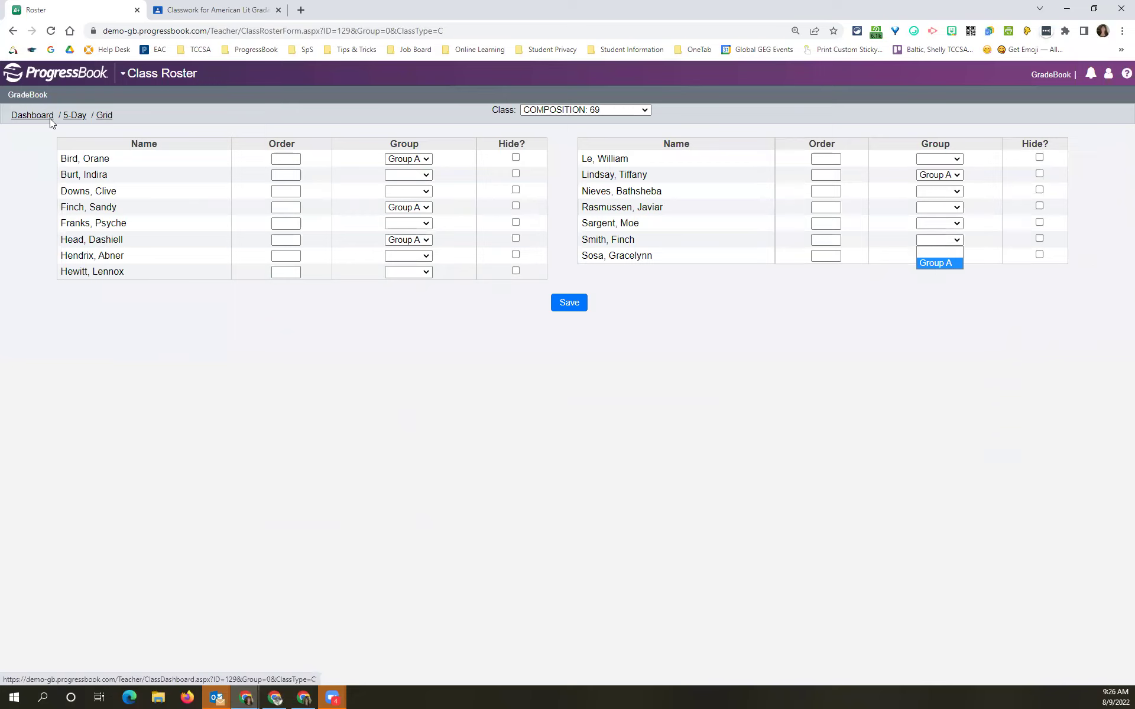
left_click(1050, 76)
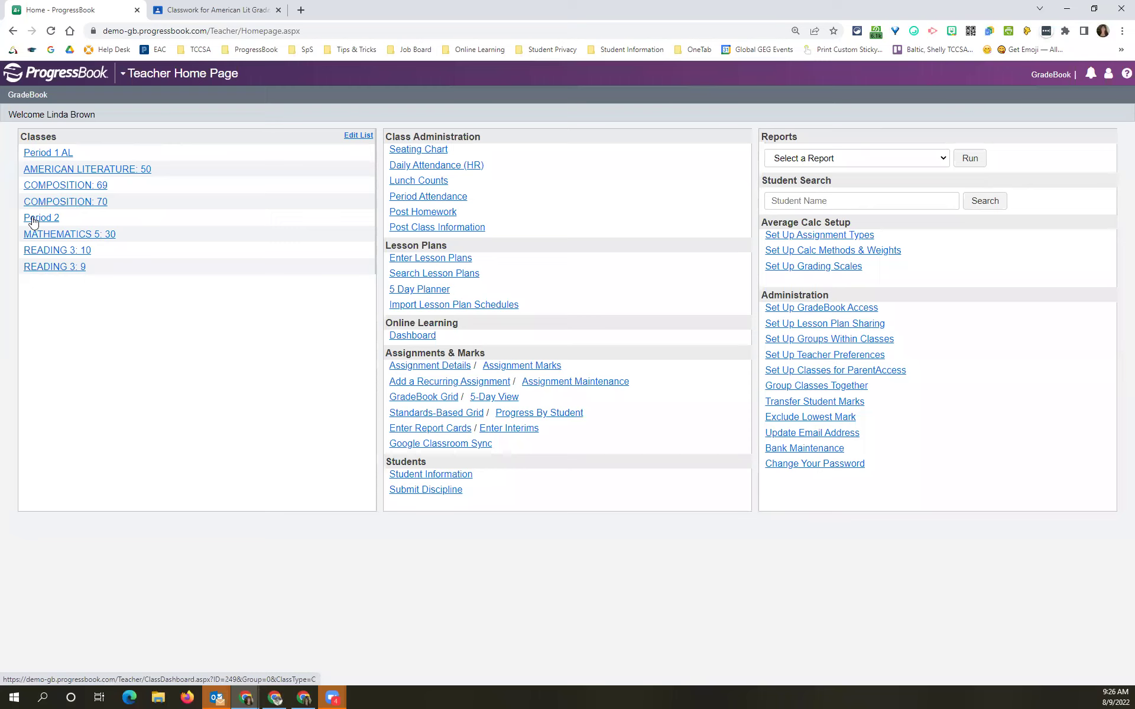
Step: Visit the Period 1 AL dashboard, then open Group Classes Together from the home page
left_click(61, 155)
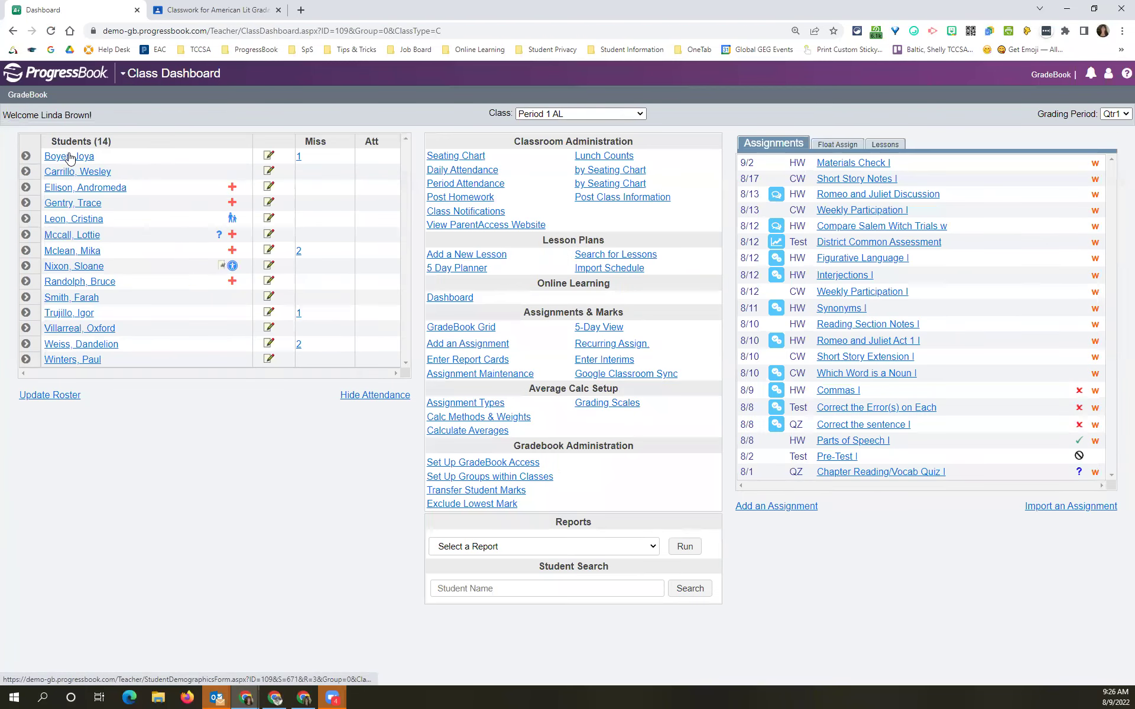
mouse_move(70, 158)
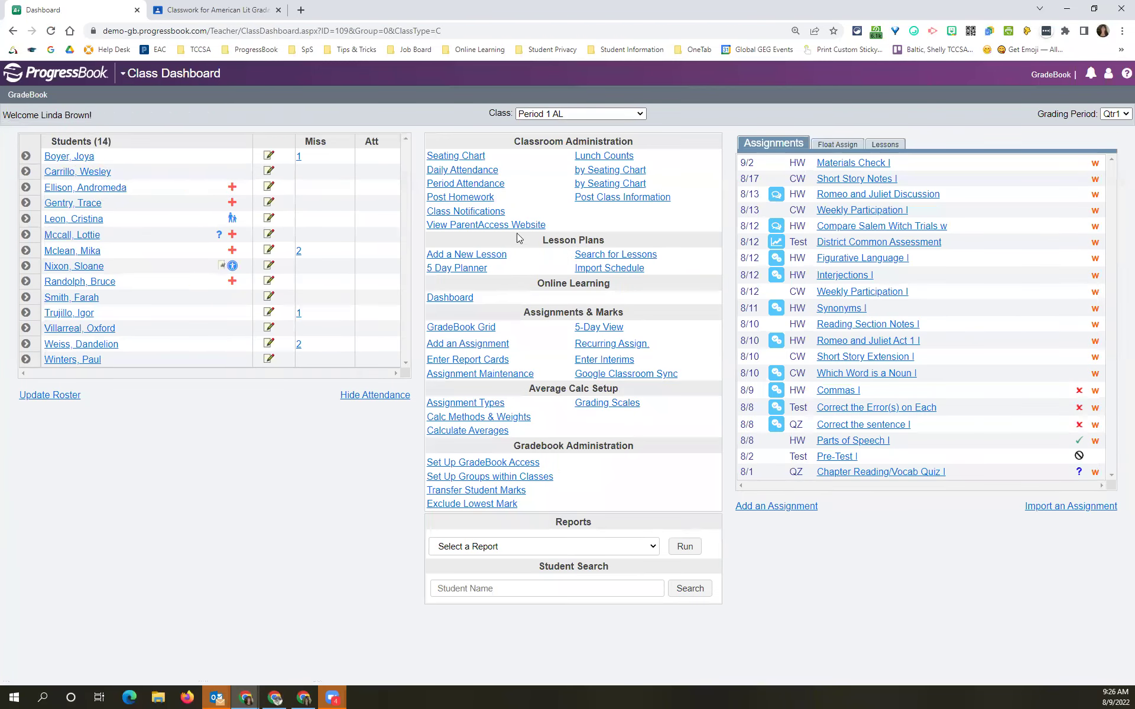
left_click(551, 114)
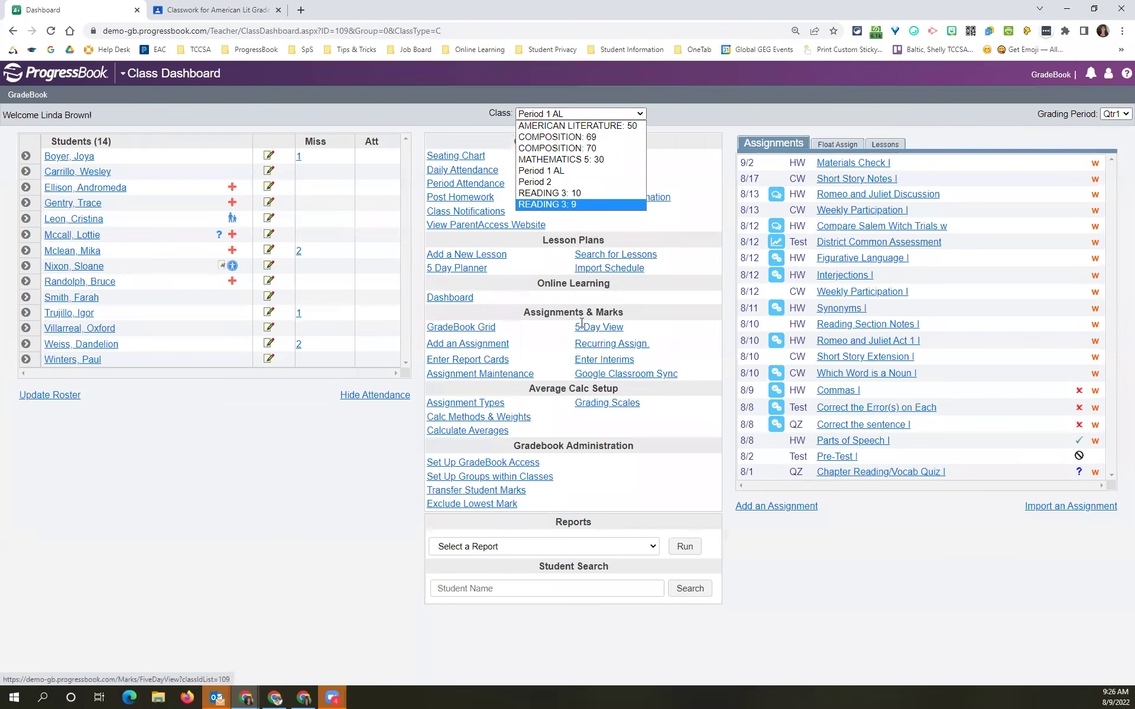
left_click(1075, 81)
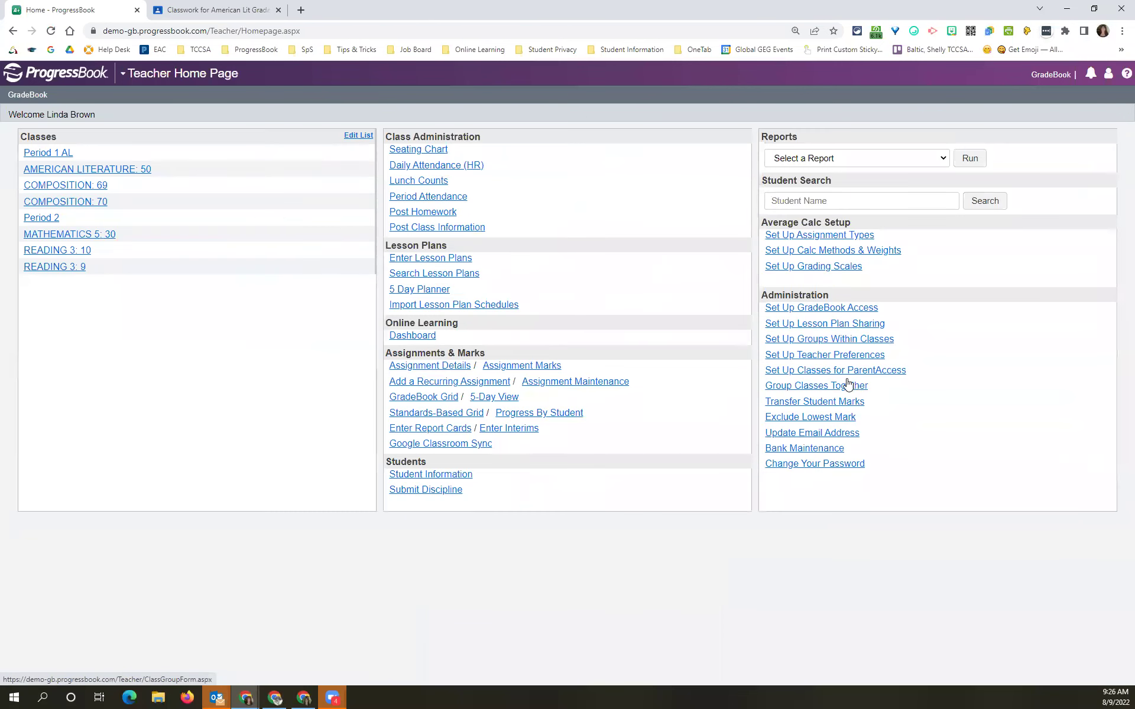
left_click(806, 387)
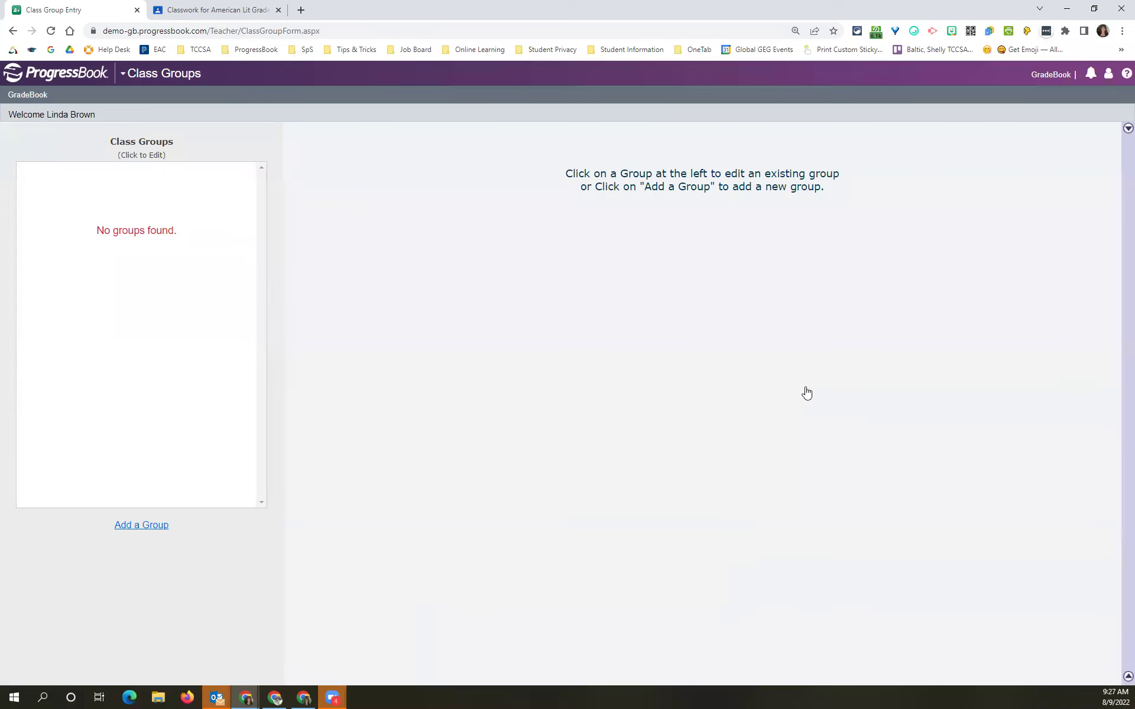
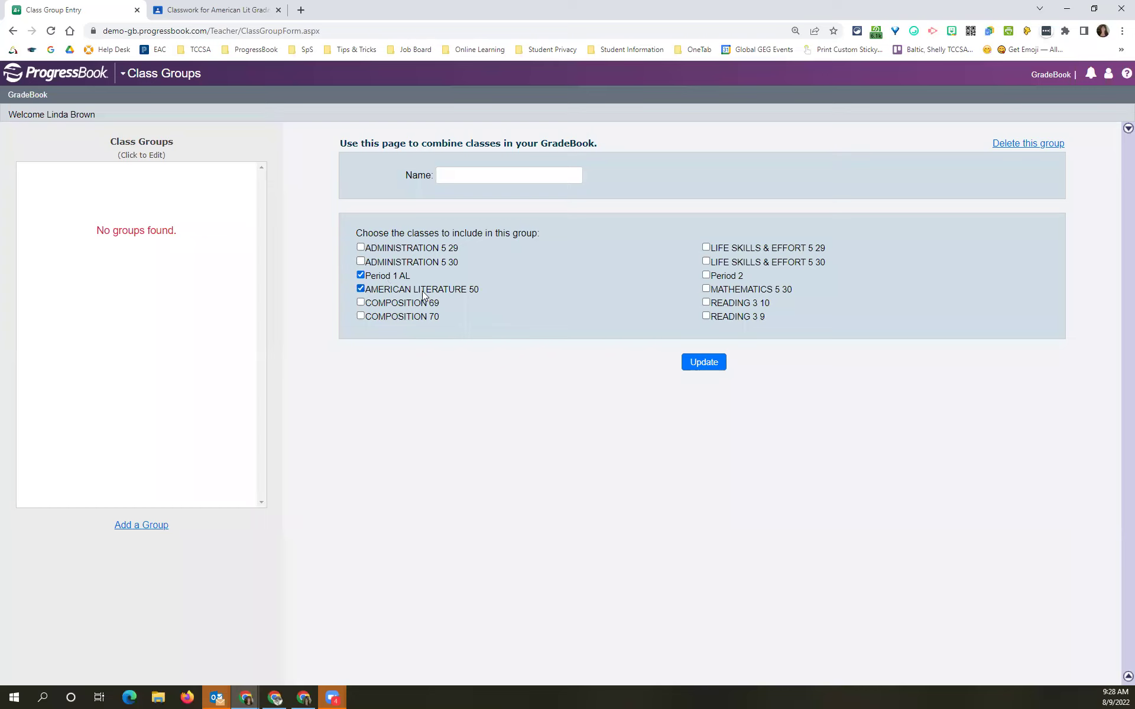
Step: Name the new class group '1st period Am Lit', save it, and go back to the Teacher Home Page
left_click(501, 177)
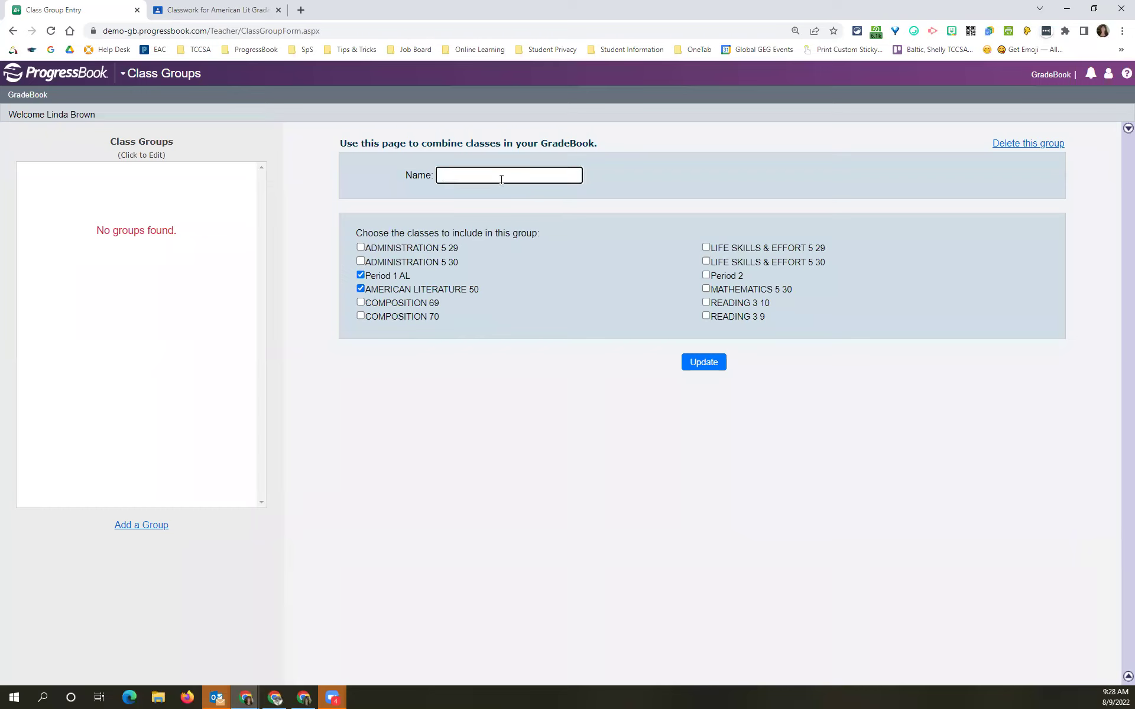
type("1st period ")
type("Sc")
key("BackSpace")
key("BackSpace")
key("BackSpace")
type("Am Lit")
left_click(699, 373)
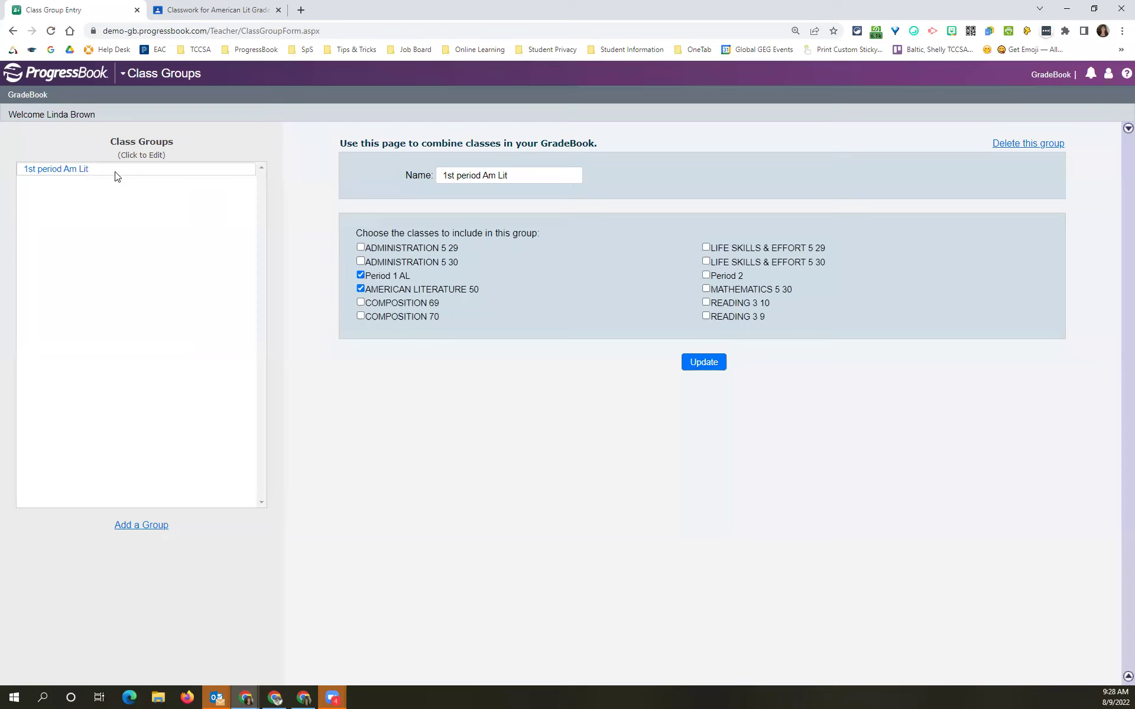
left_click(28, 97)
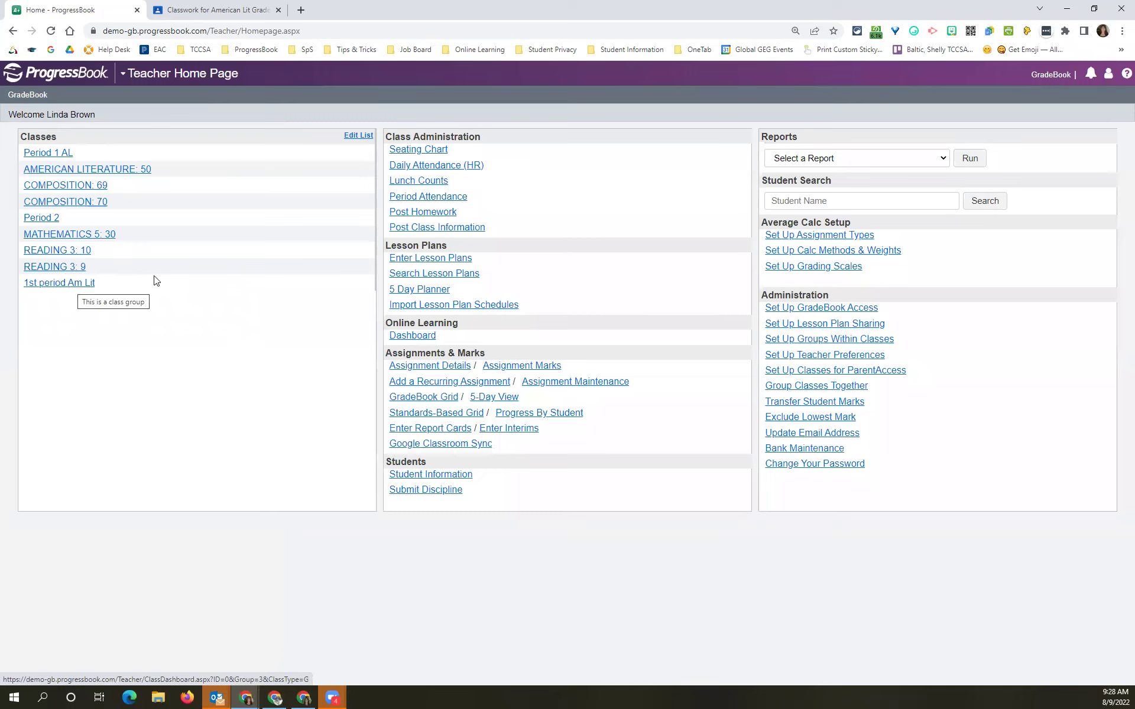
Step: Hide AMERICAN LITERATURE: 49 and 50 in the class list and save
left_click(359, 136)
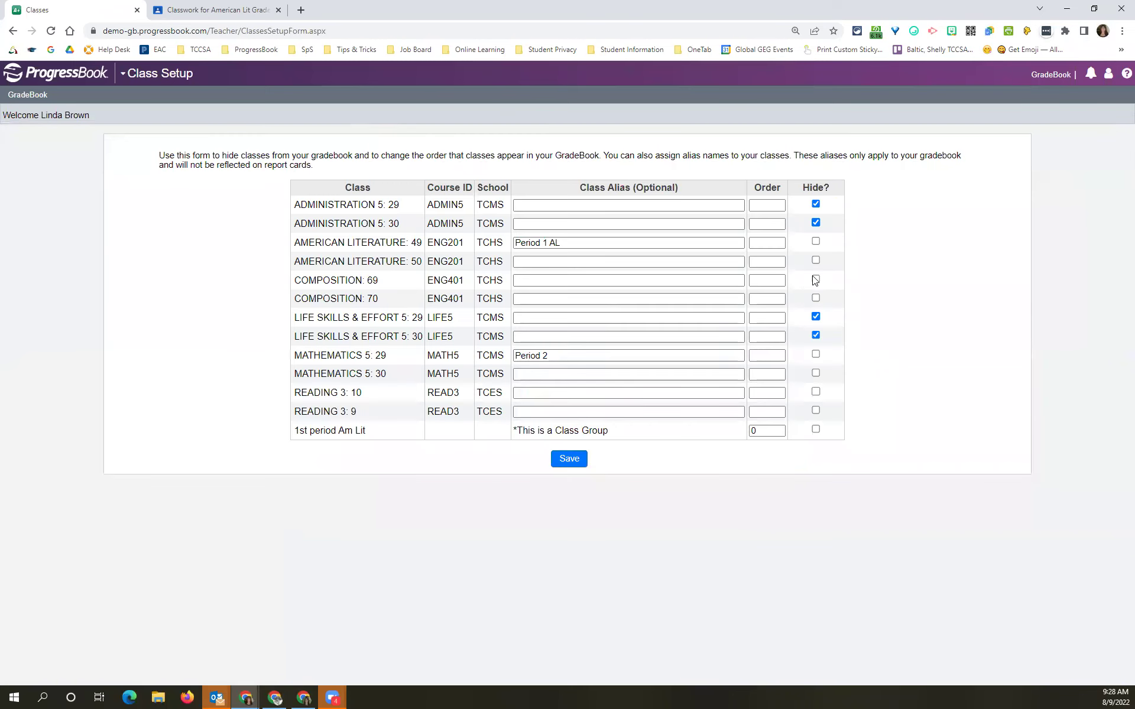
left_click(815, 242)
left_click(815, 260)
left_click(565, 457)
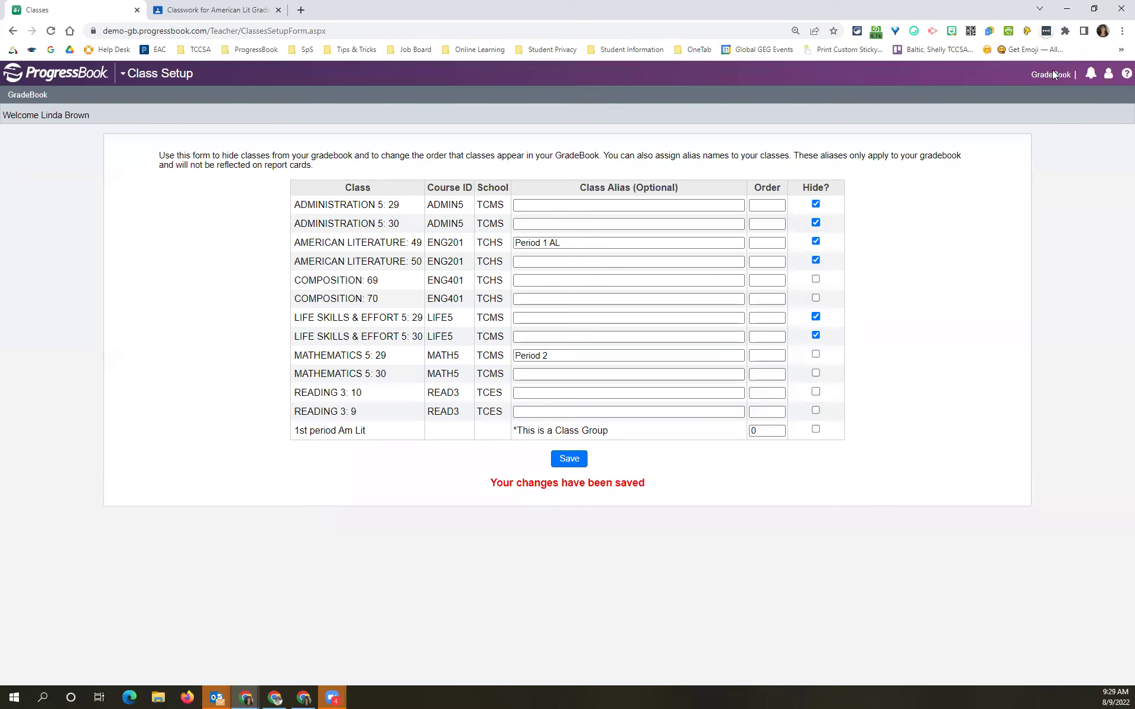
left_click(1039, 78)
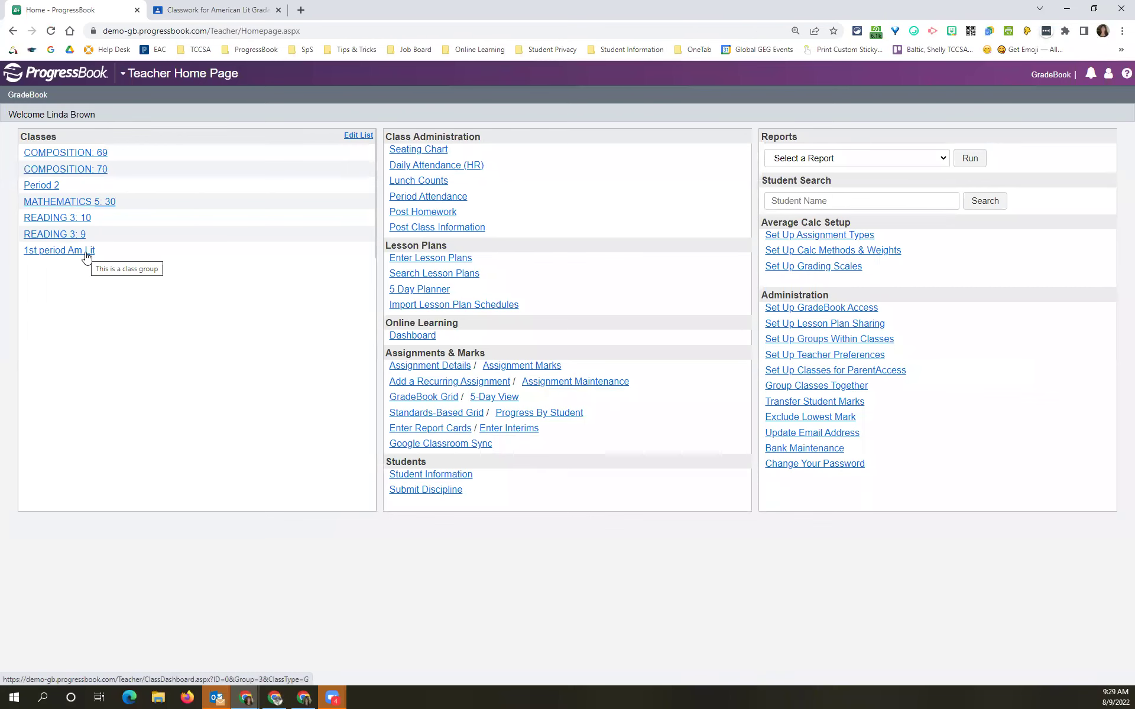
Step: Unhide AMERICAN LITERATURE: 50, save, and go to the Class Groups page
left_click(359, 136)
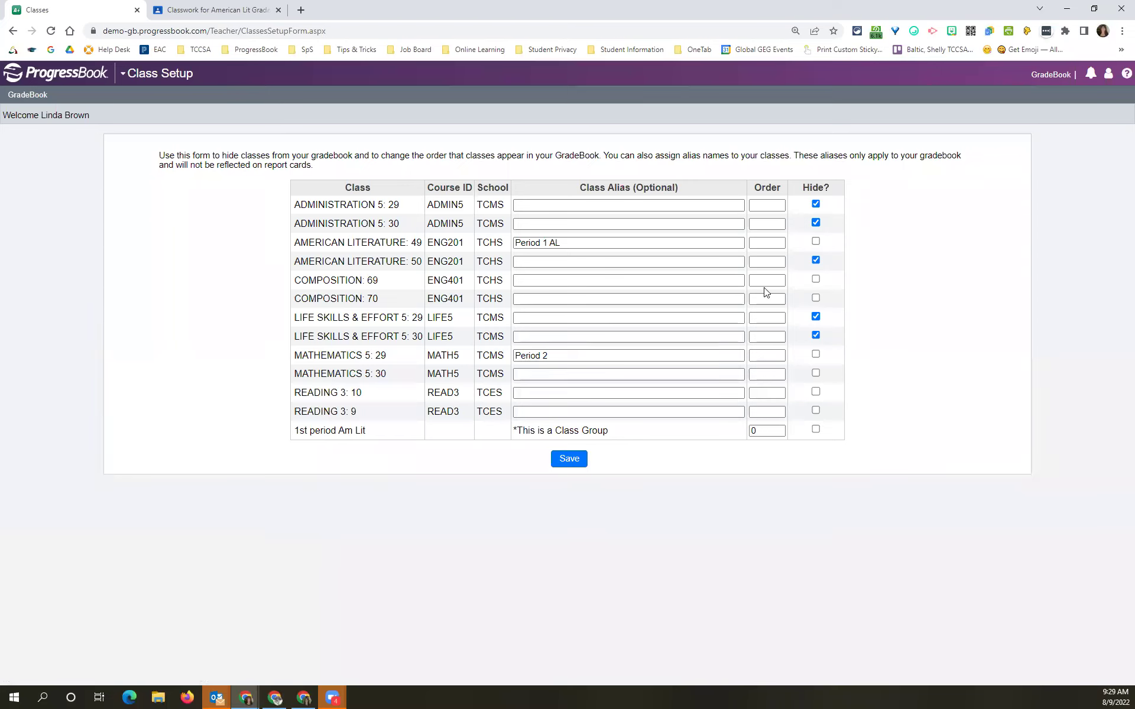
left_click(816, 261)
left_click(568, 458)
left_click(1045, 75)
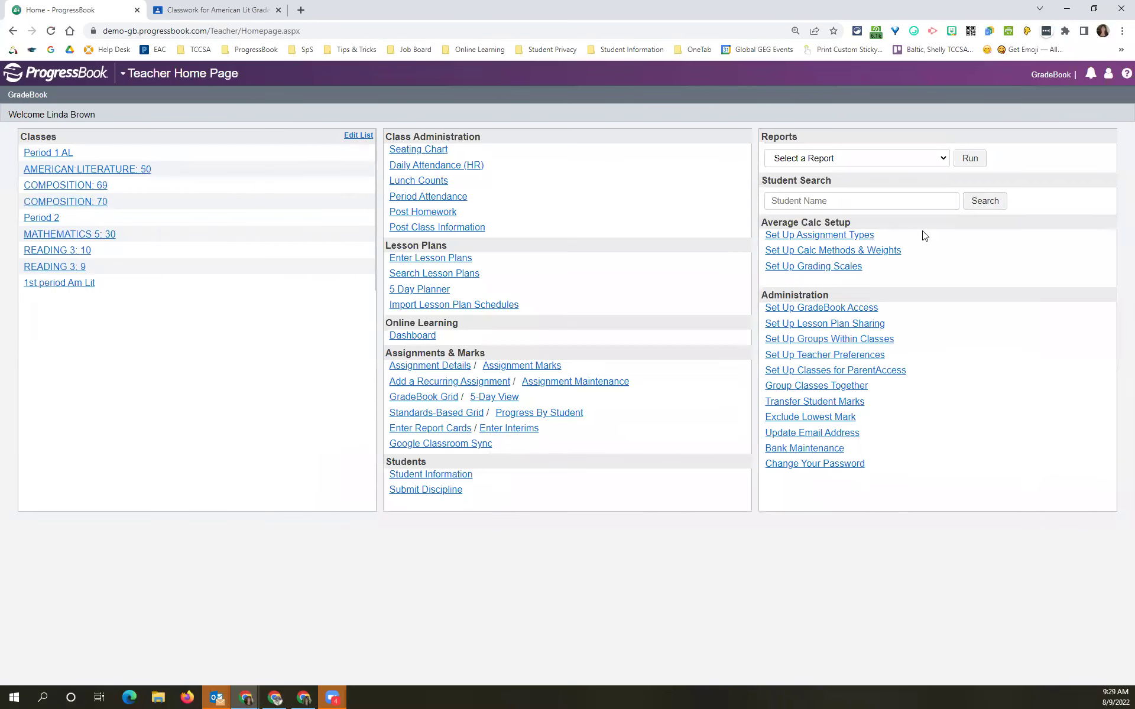
left_click(822, 387)
Step: Delete the '1st period Am Lit' class group and return to the Teacher Home Page
left_click(53, 171)
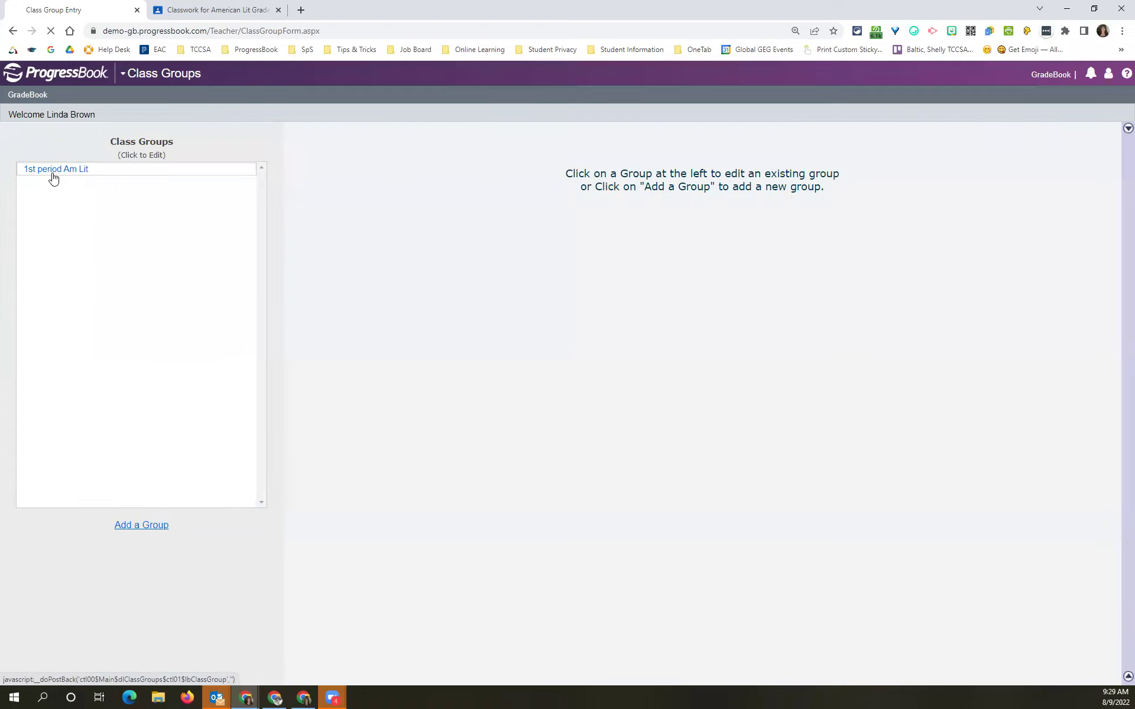
left_click(1033, 146)
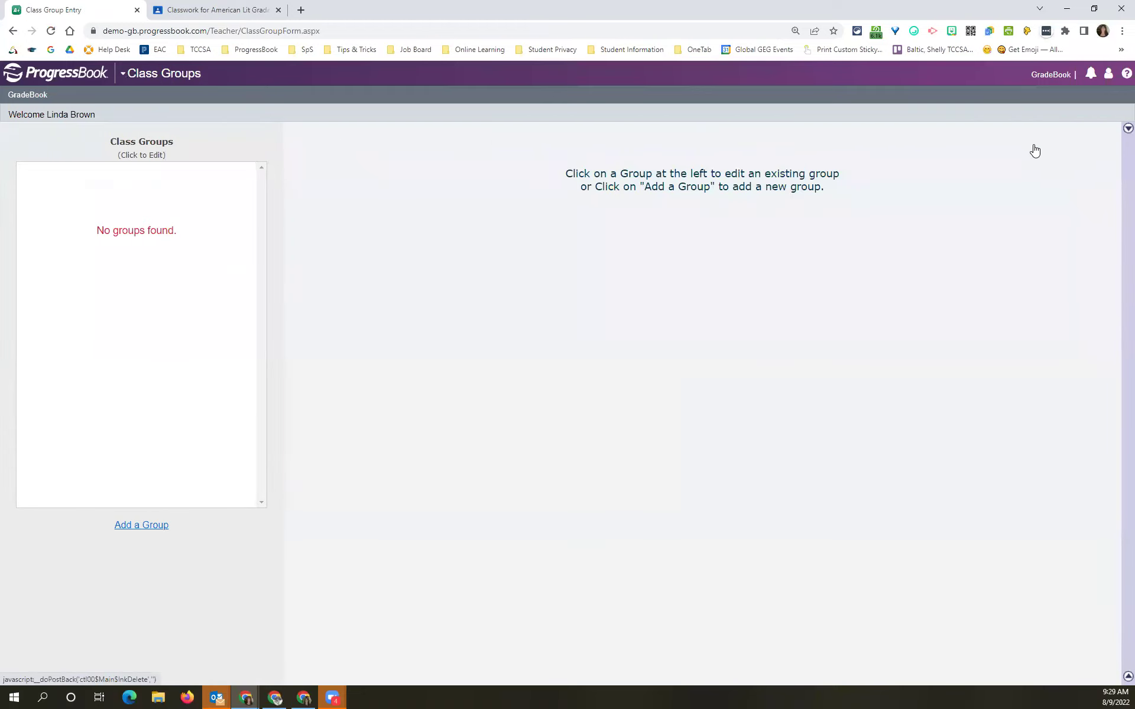
left_click(1058, 84)
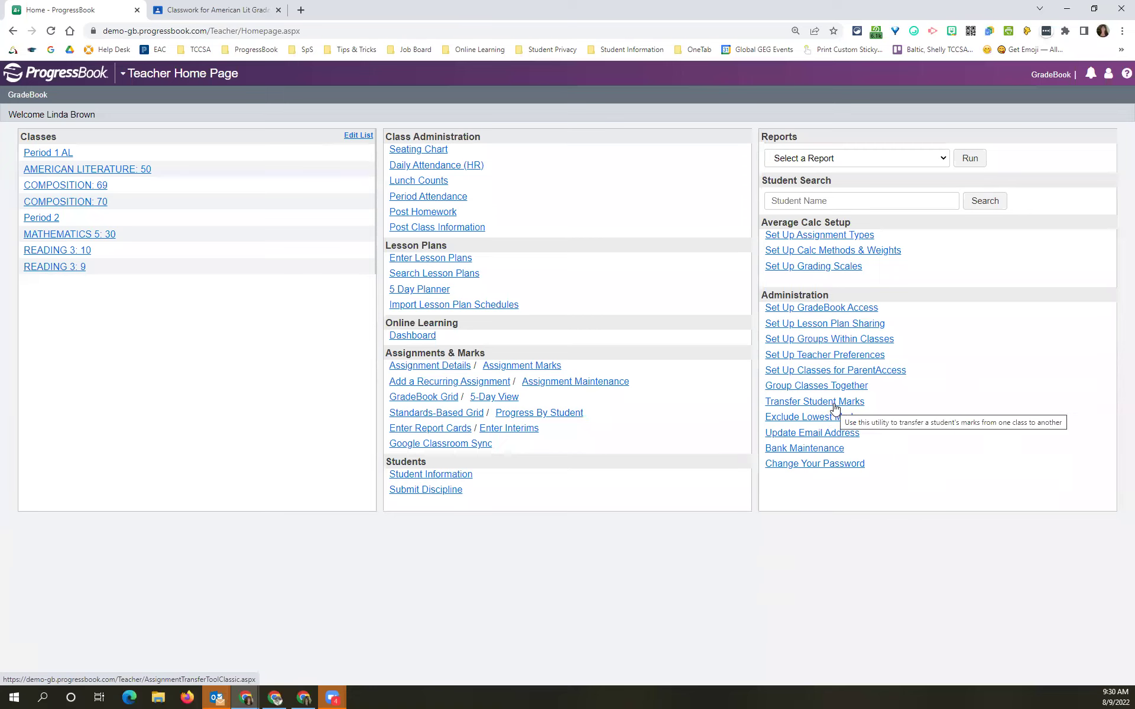
Step: Unhide the hidden student on the Period 1 AL roster, save, and start a student mark transfer
left_click(48, 159)
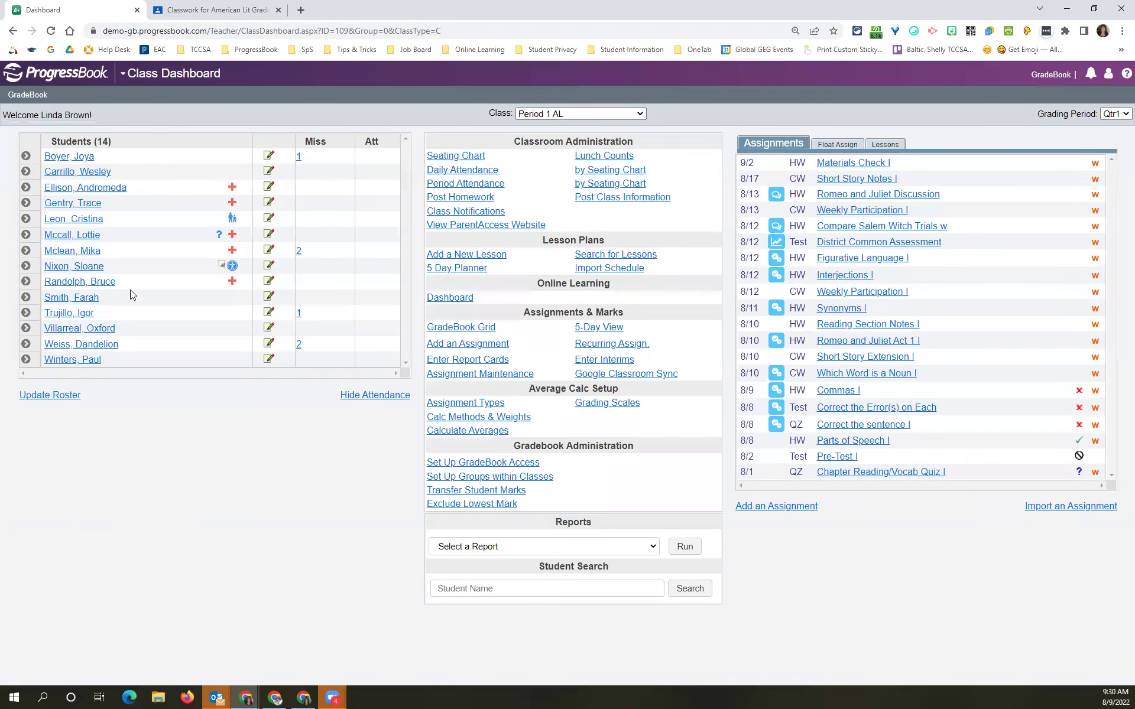
left_click(61, 401)
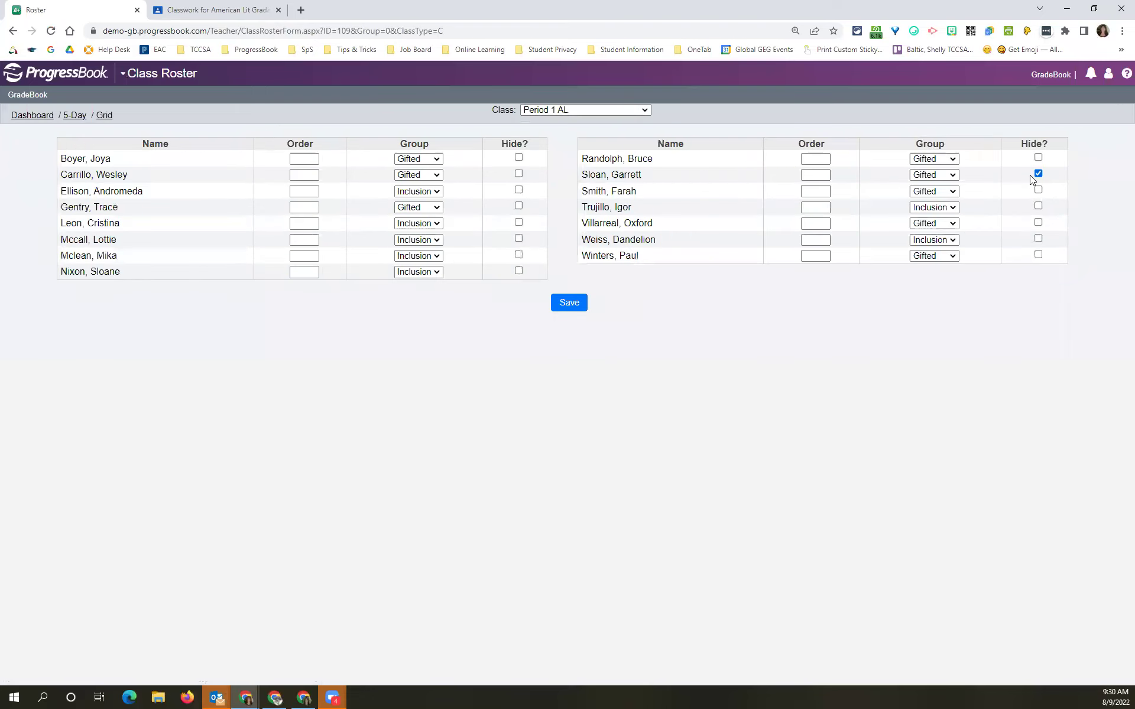
left_click(1038, 174)
left_click(569, 306)
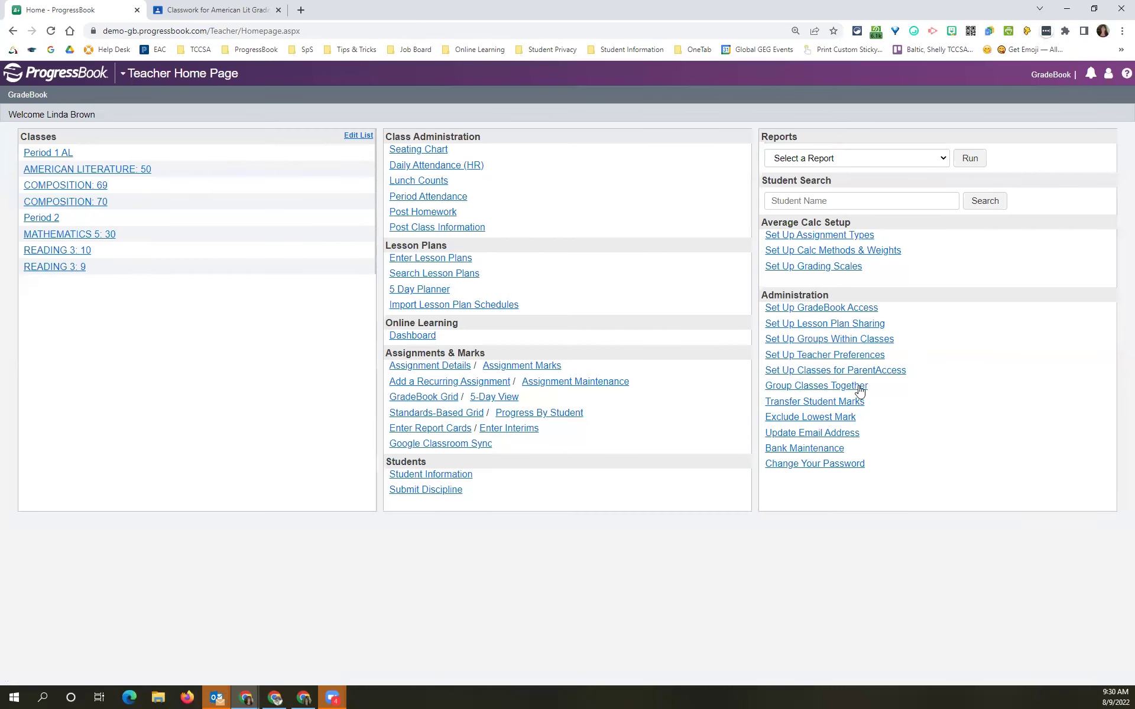
left_click(811, 402)
left_click(574, 178)
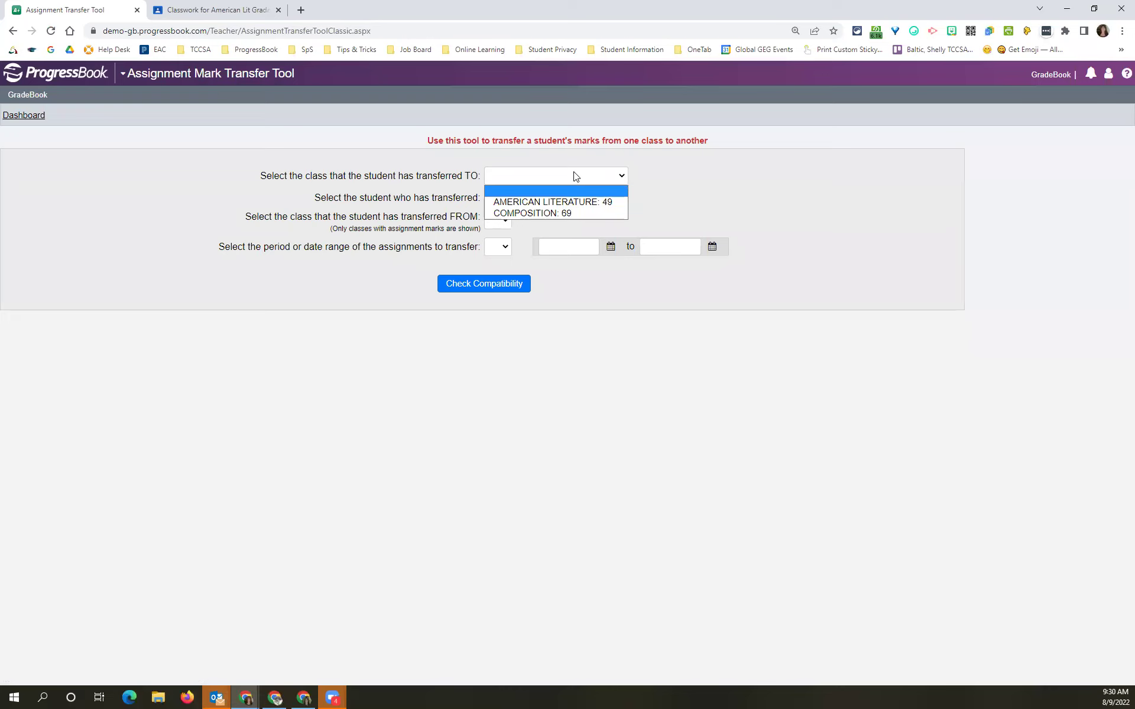
Step: Pick AMERICAN LITERATURE: 49 and the transferred student, then abandon the transfer for the dashboard
left_click_drag(410, 176, 483, 179)
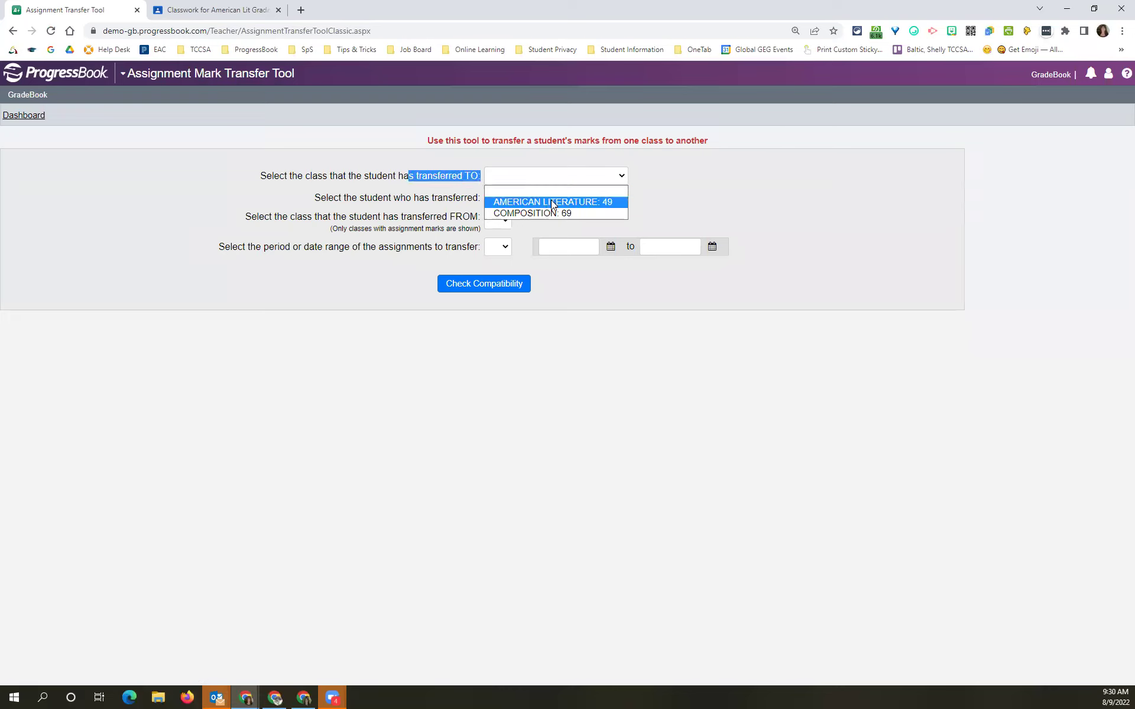
left_click(550, 201)
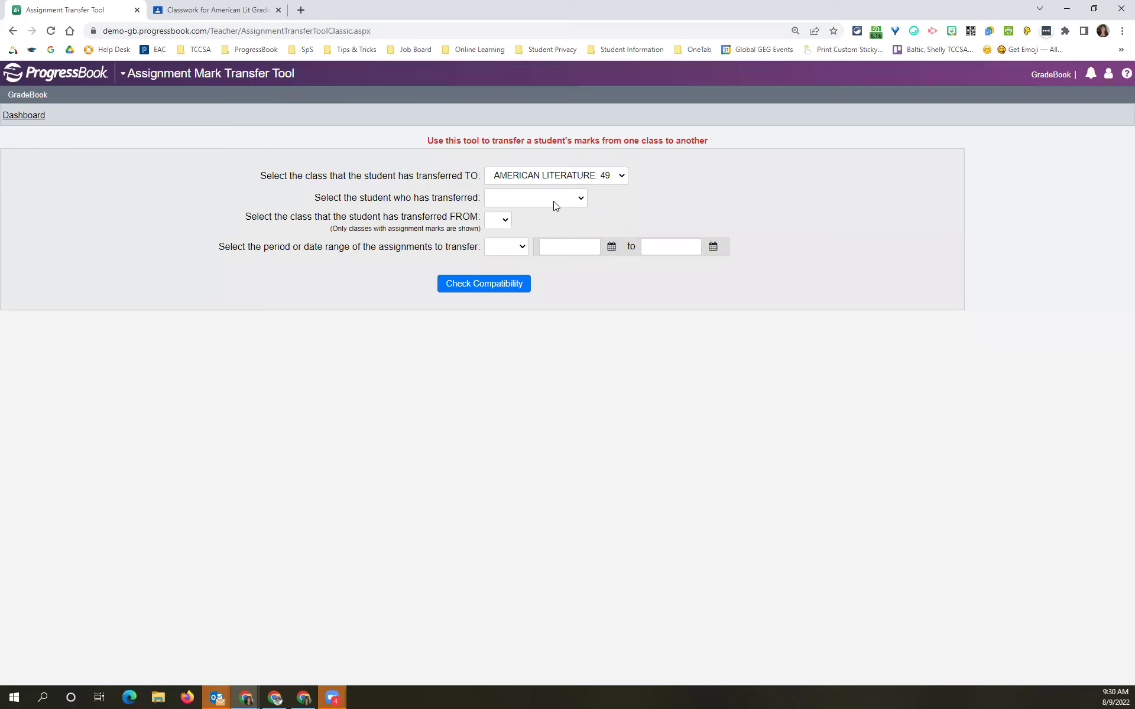
left_click(554, 202)
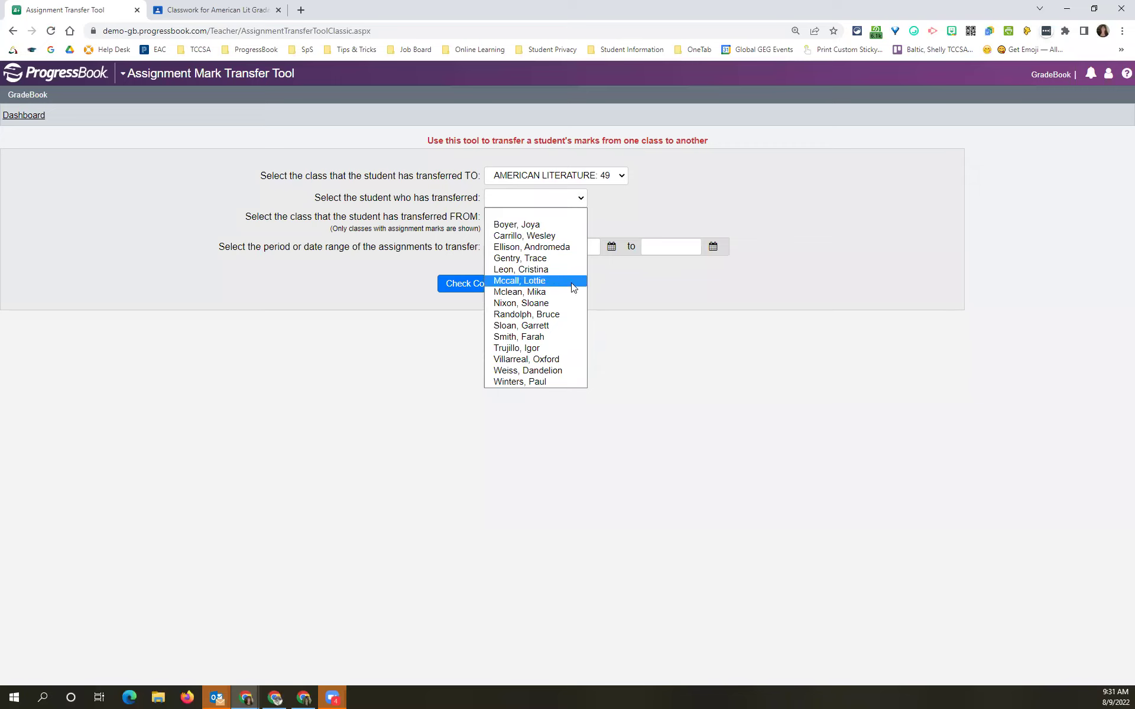
left_click(563, 235)
left_click(504, 222)
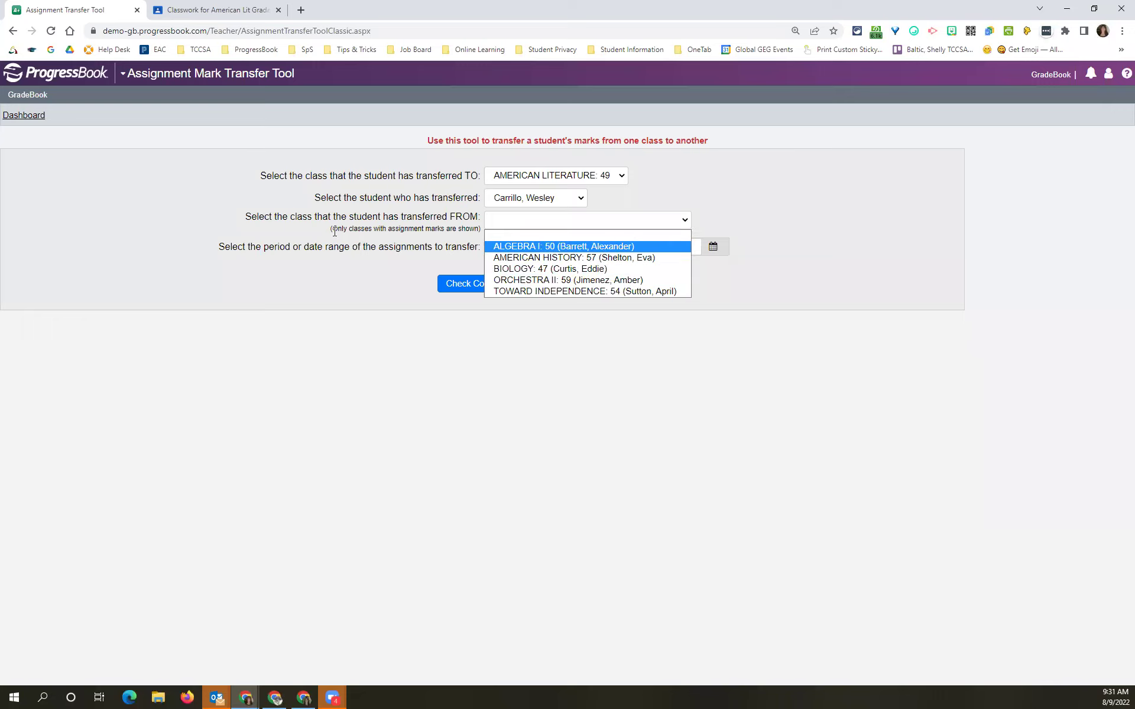
left_click_drag(388, 230, 446, 229)
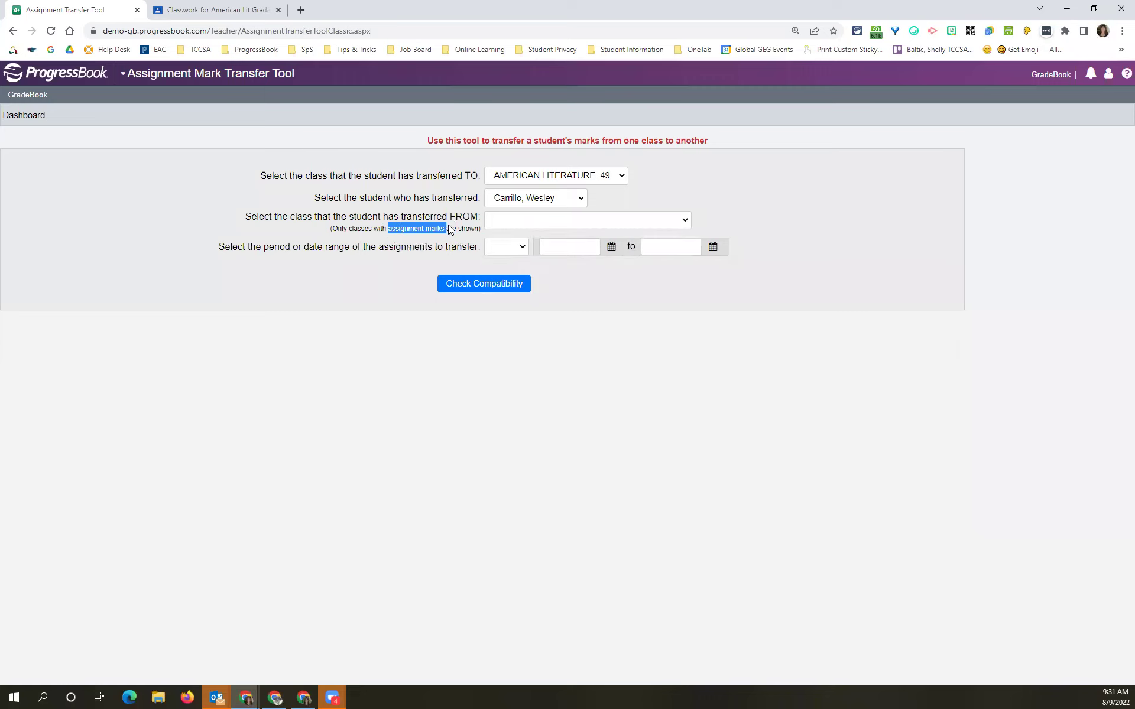
left_click(511, 224)
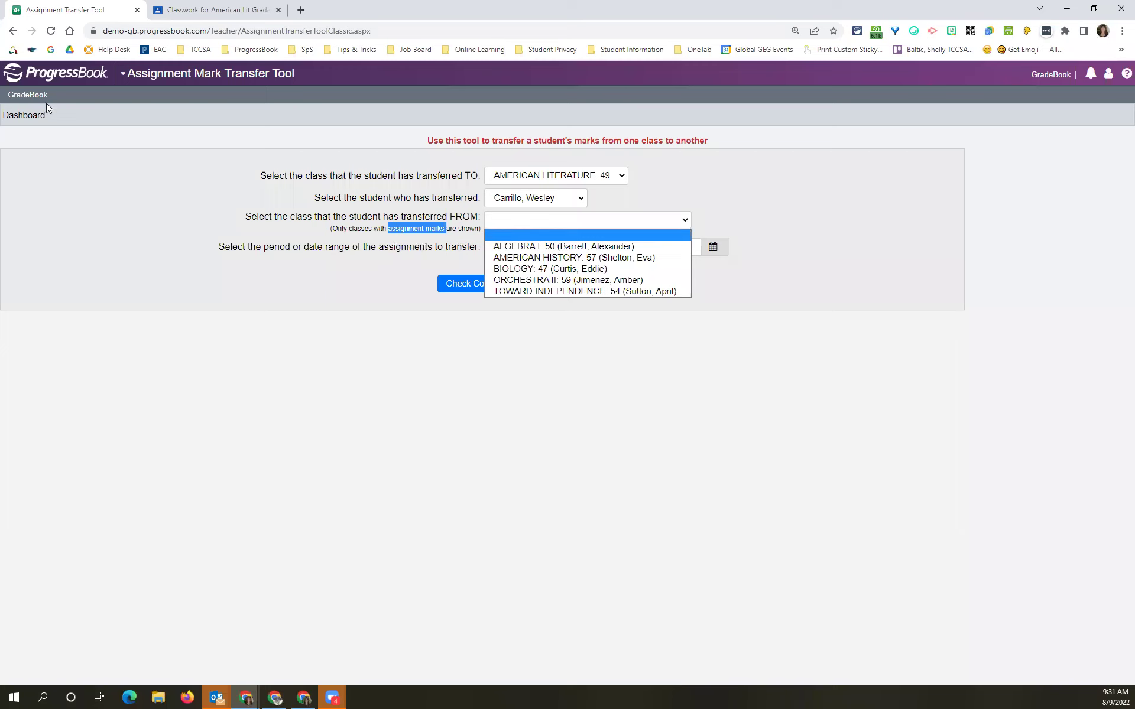
left_click(32, 116)
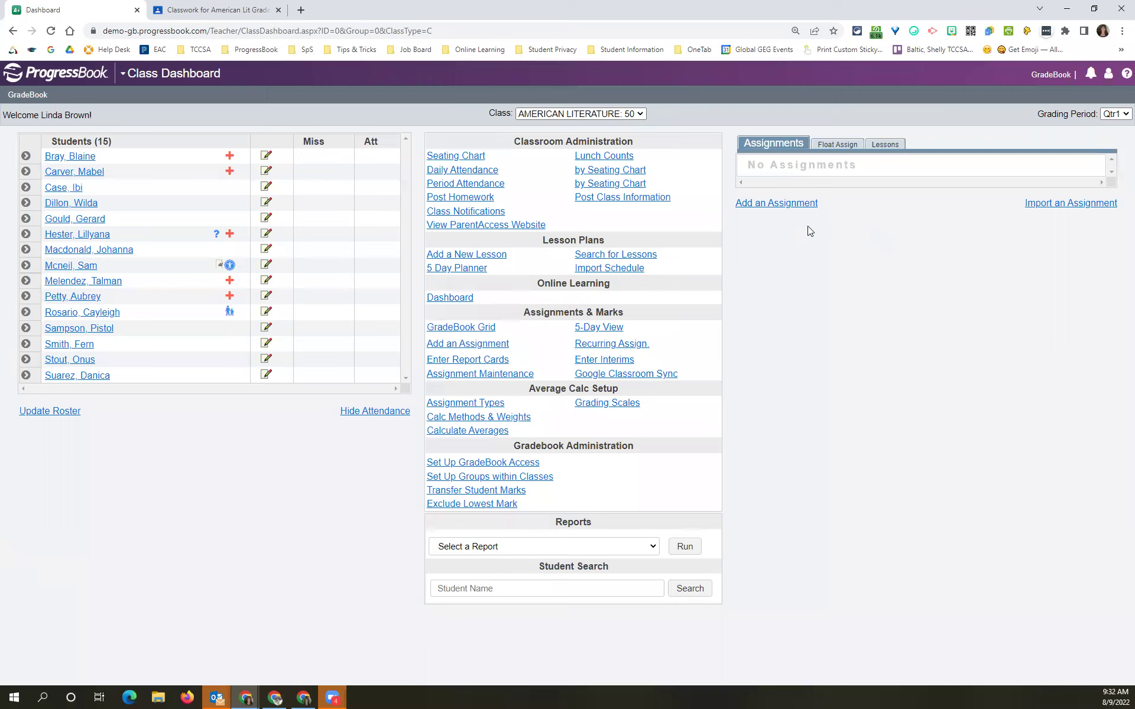
Step: Open Transfer Student Marks from the class dashboard's Gradebook Administration section
left_click(505, 491)
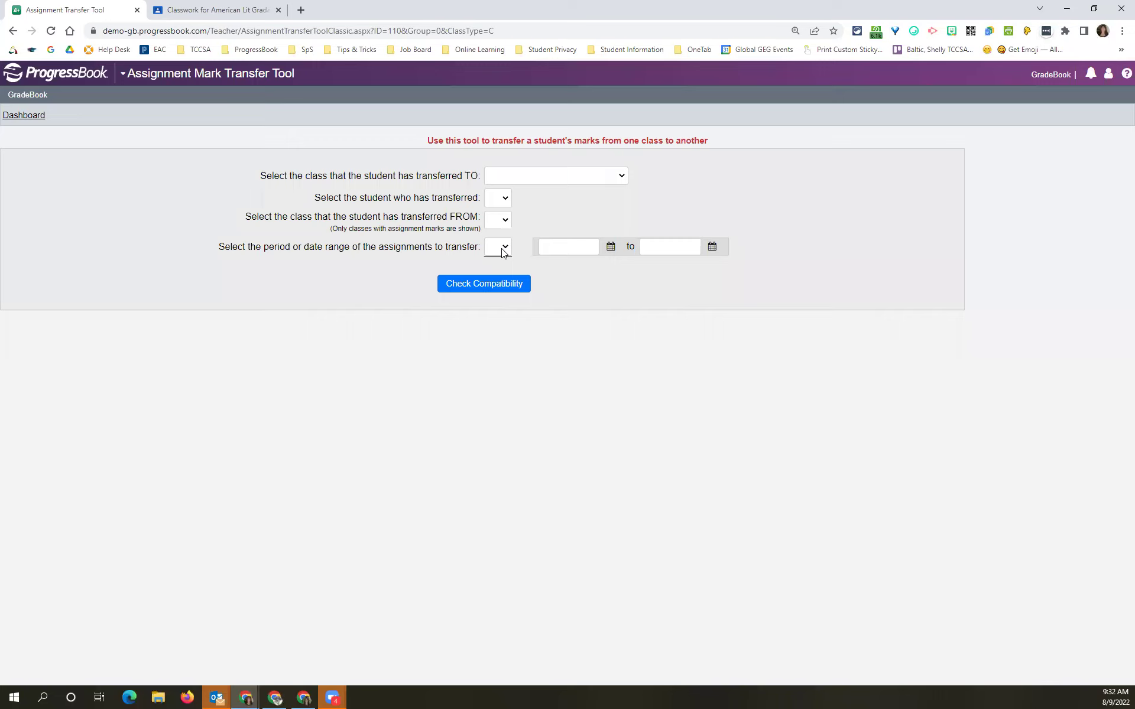
Step: Set up a Qtr1 transfer from AMERICAN HISTORY: 57 to AMERICAN LITERATURE: 49 for the student
left_click(517, 180)
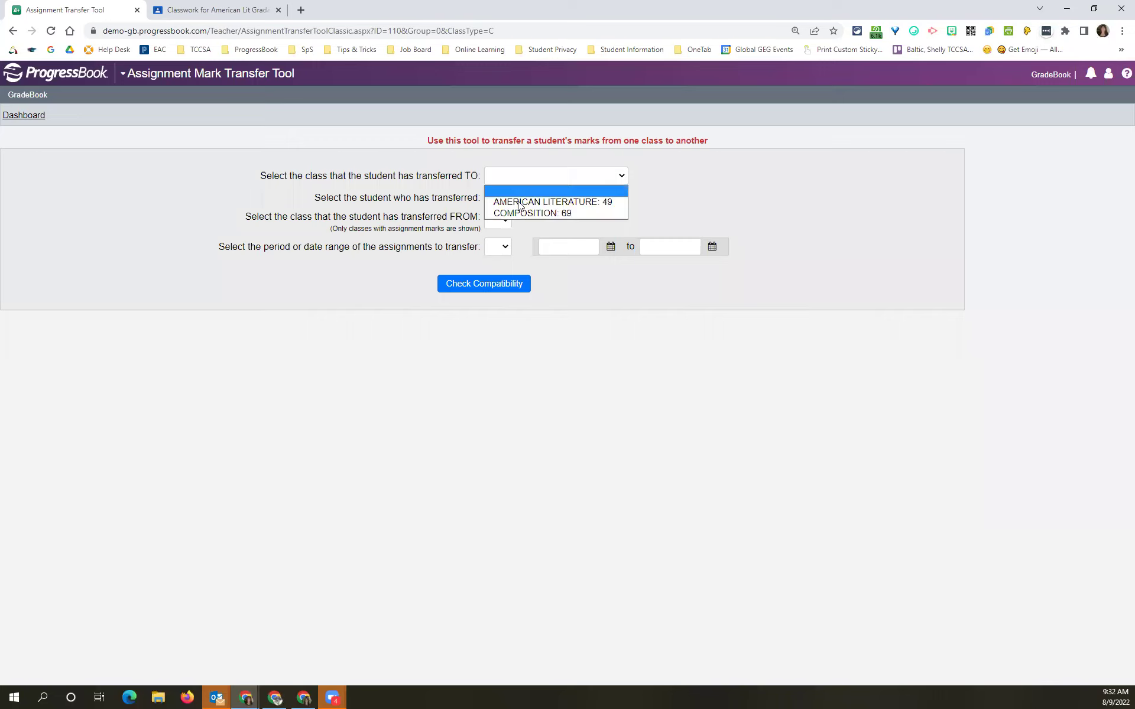
left_click(520, 198)
left_click(510, 200)
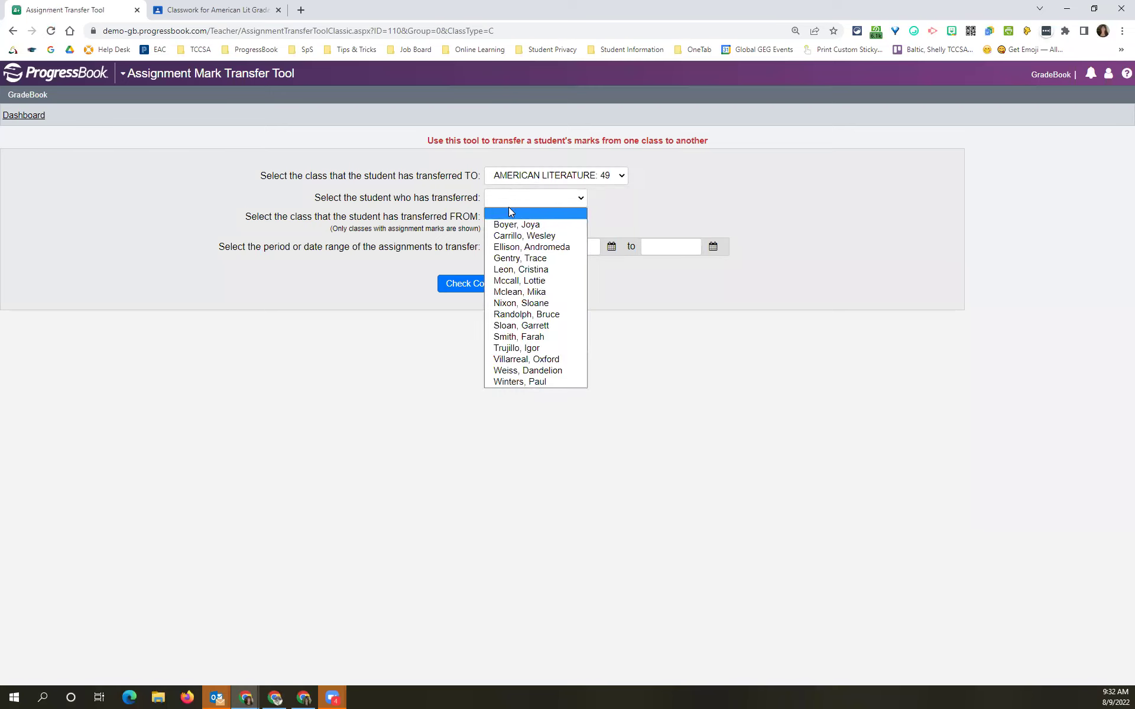
left_click(545, 278)
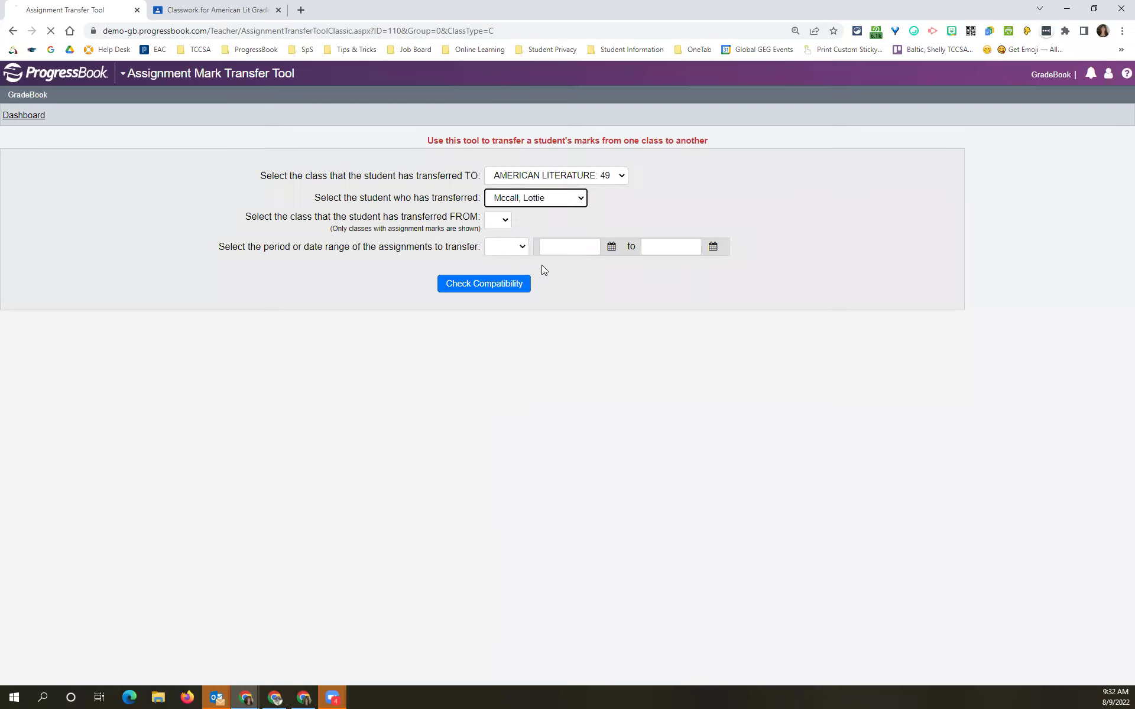
left_click(502, 223)
left_click(539, 258)
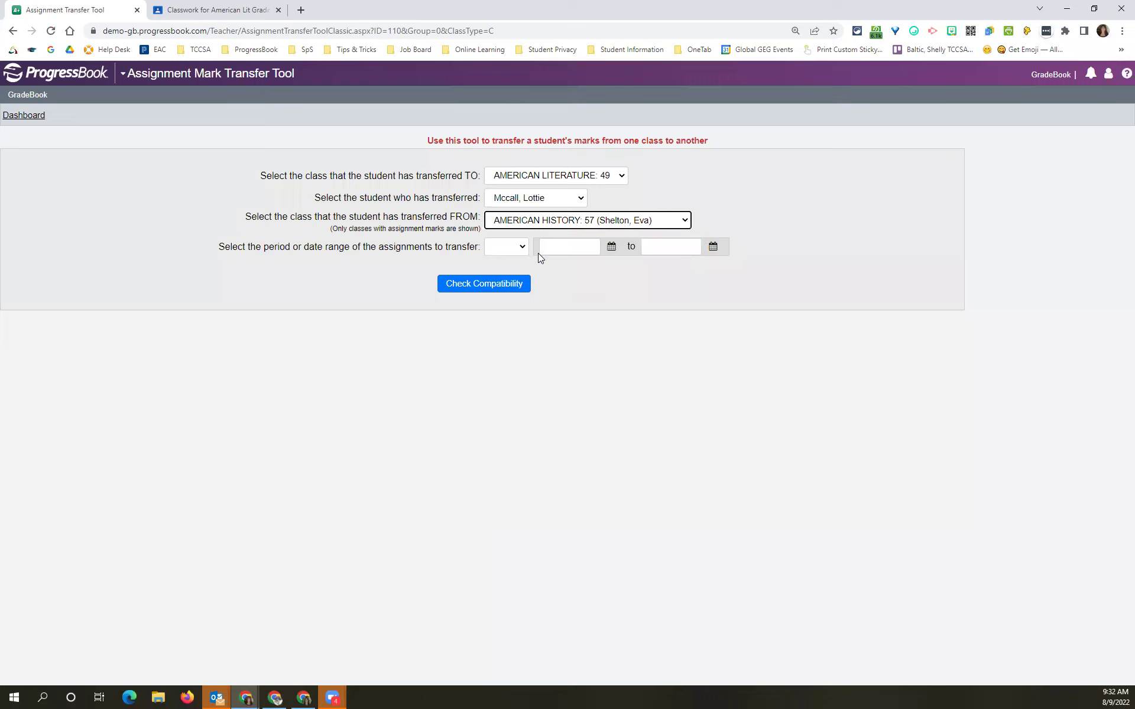
left_click(515, 249)
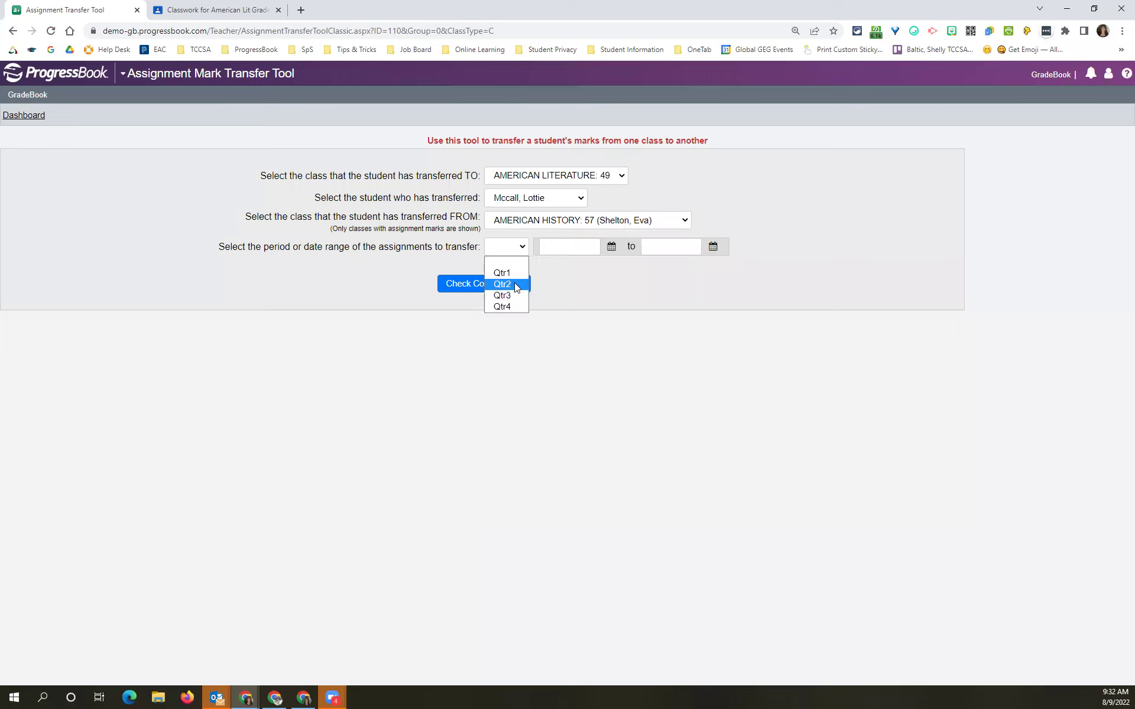
left_click(523, 286)
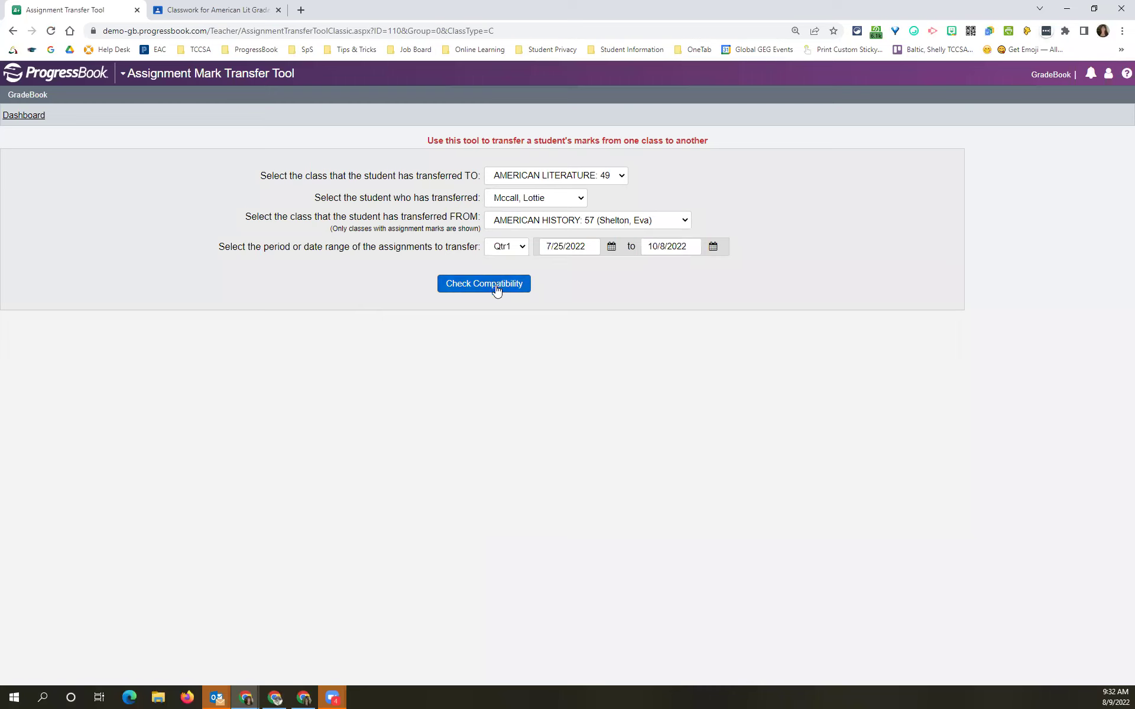
Step: Check compatibility, note the classes share no assignments, and return to the Teacher Home Page
left_click(497, 288)
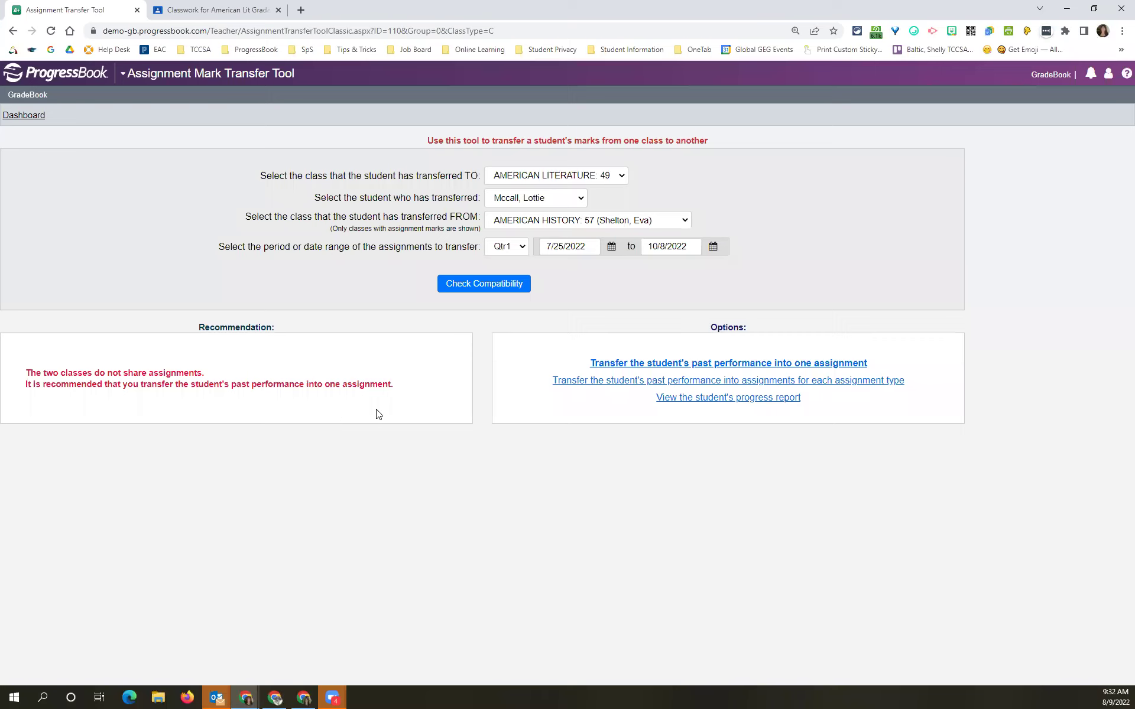
left_click_drag(94, 372, 223, 375)
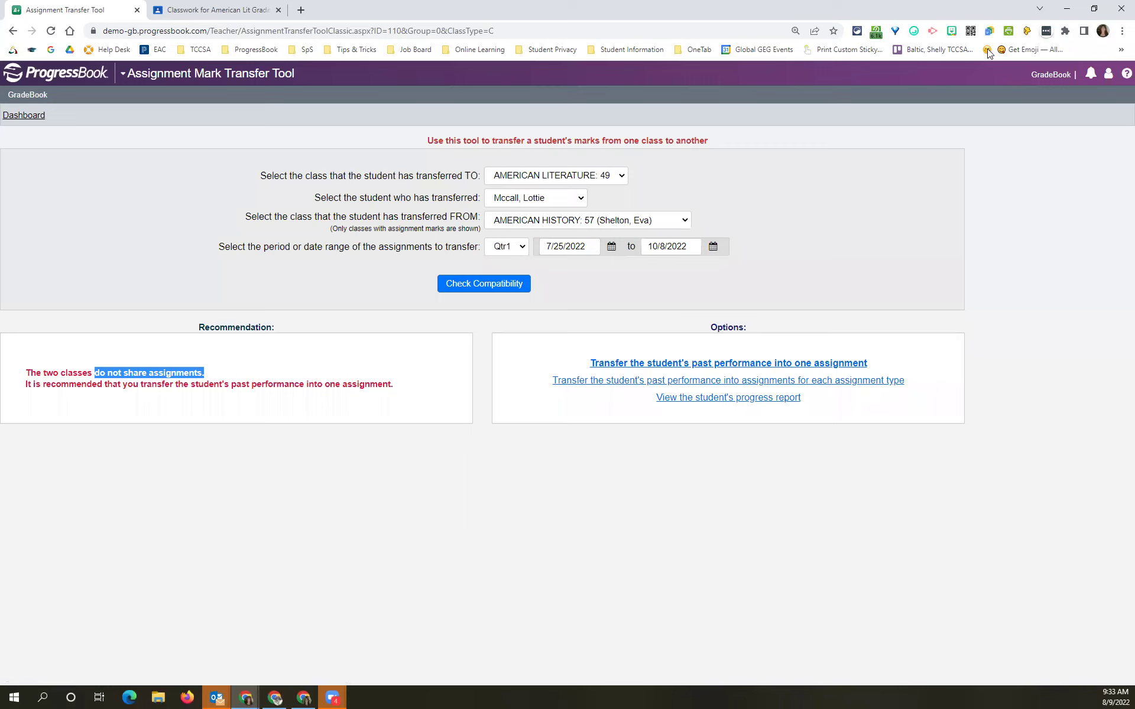
left_click(1056, 80)
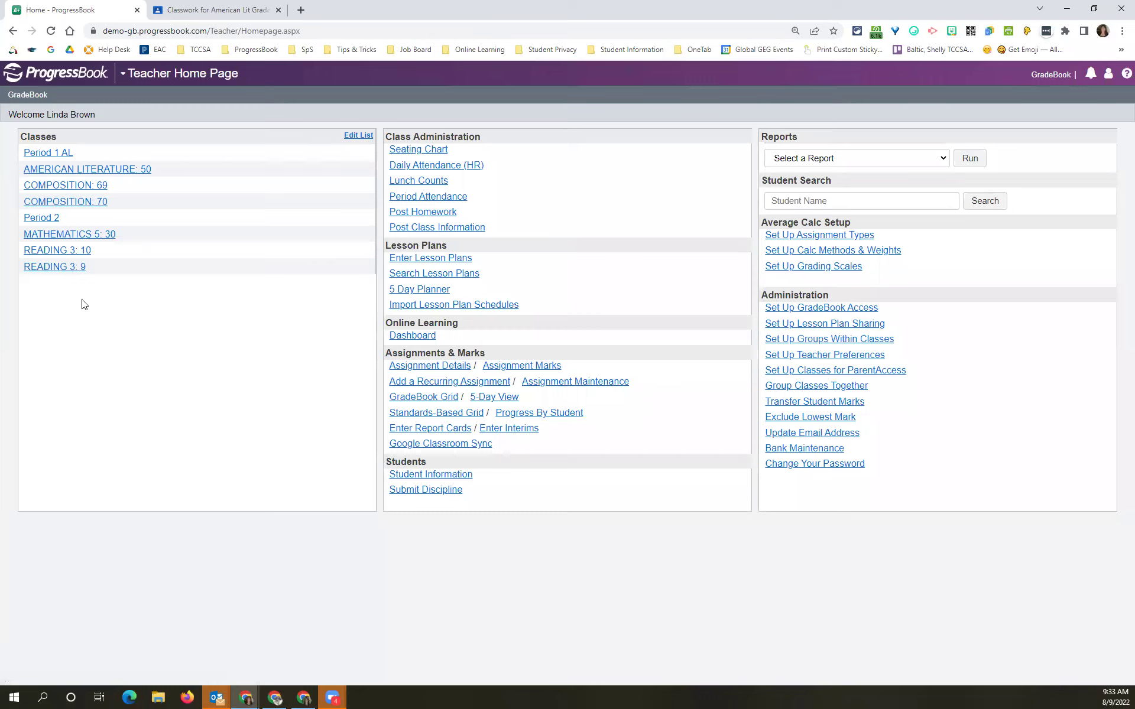
Step: Open Exclude Lowest Mark under Administration on the Teacher Home Page
left_click(790, 417)
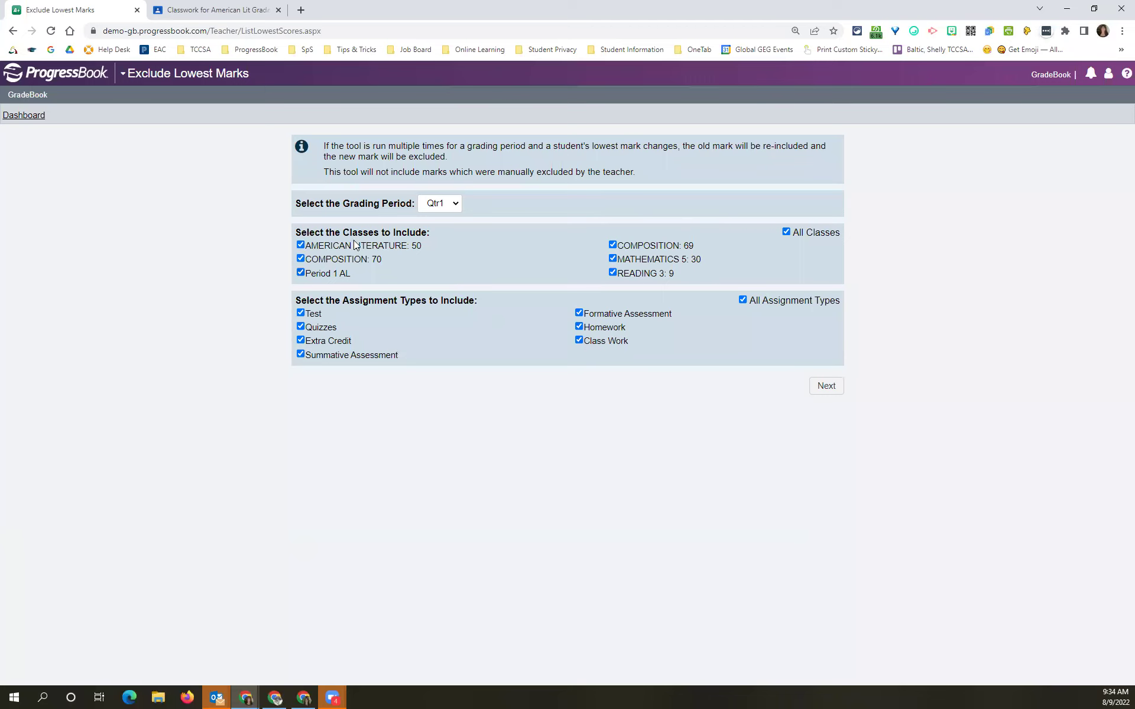
Step: Deselect All Classes and untick Quizzes and Tests so only Homework is counted
left_click(789, 231)
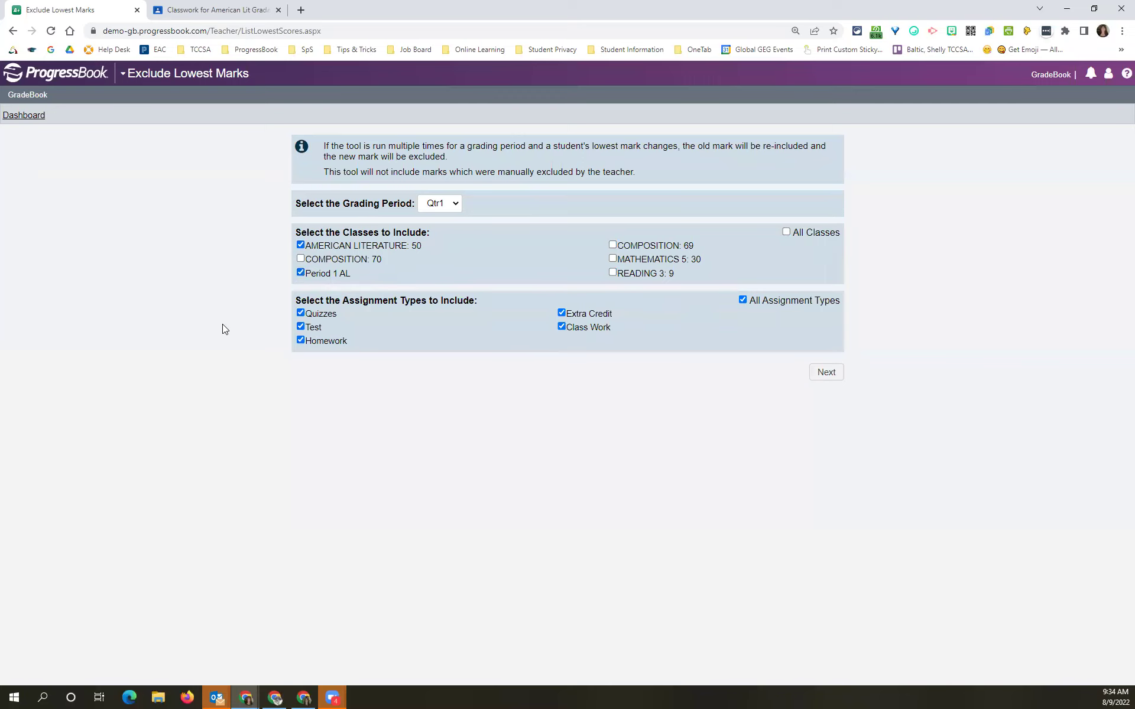
left_click(311, 314)
left_click(313, 328)
Step: Preview the Qtr1 Homework exclusion twice, find no assignments, then return to the AMERICAN LITERATURE: 50 dashboard
left_click(826, 374)
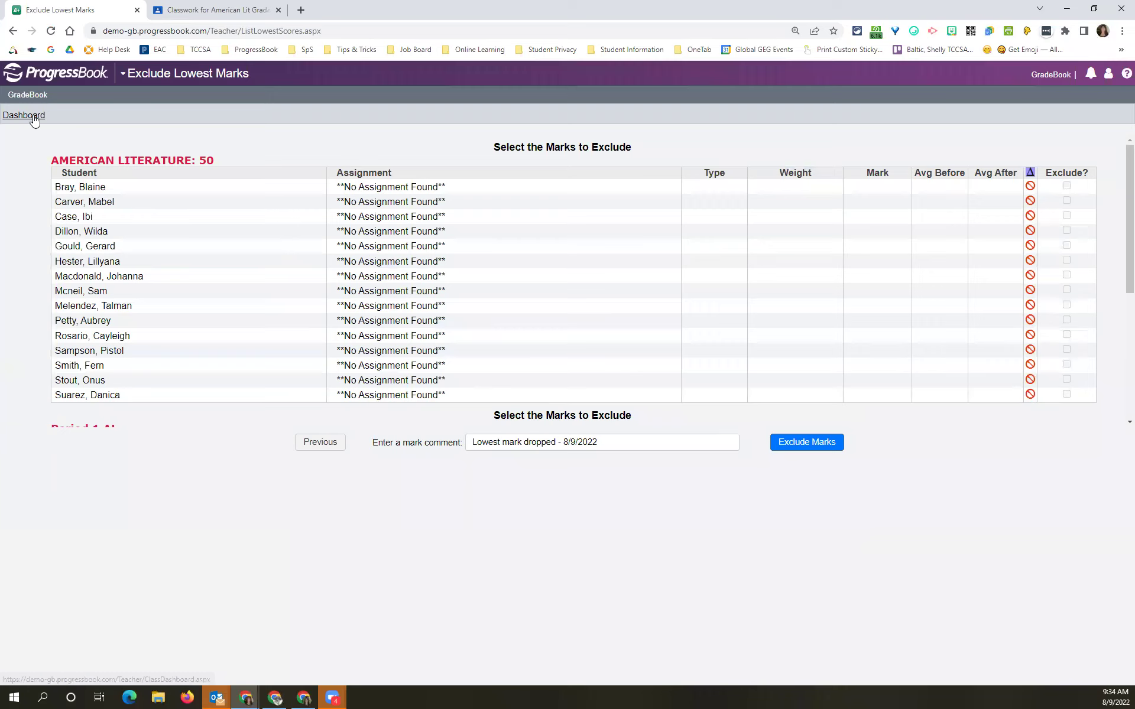
left_click(334, 452)
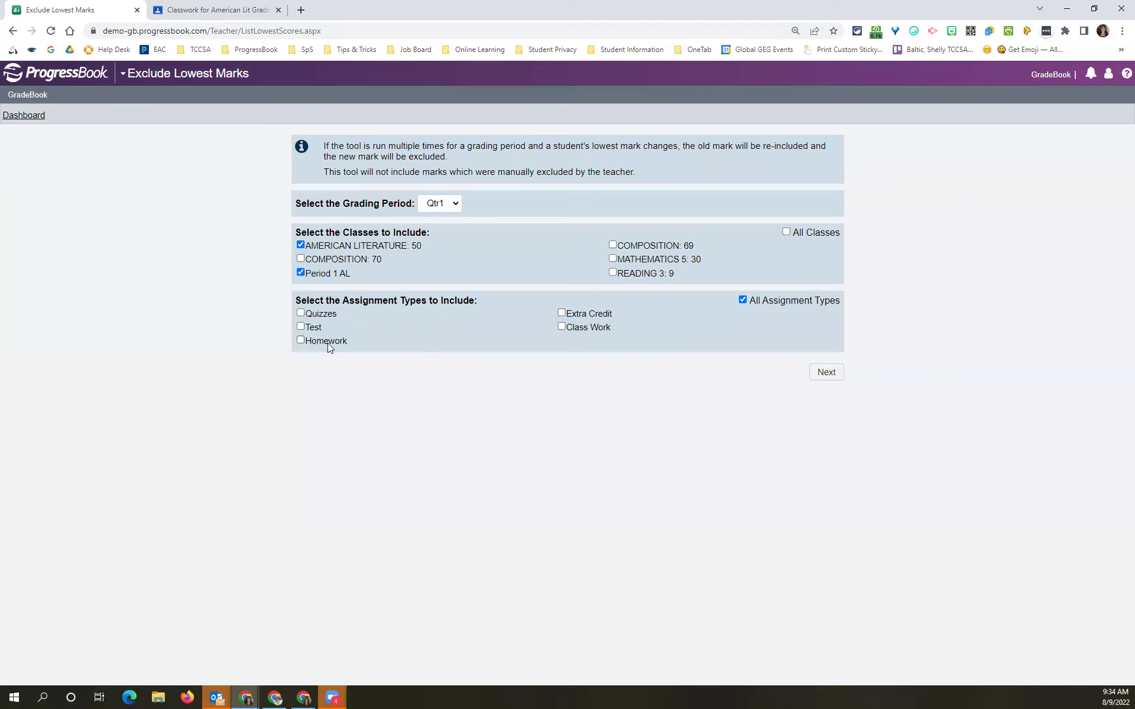
left_click_drag(578, 332, 583, 334)
left_click(833, 373)
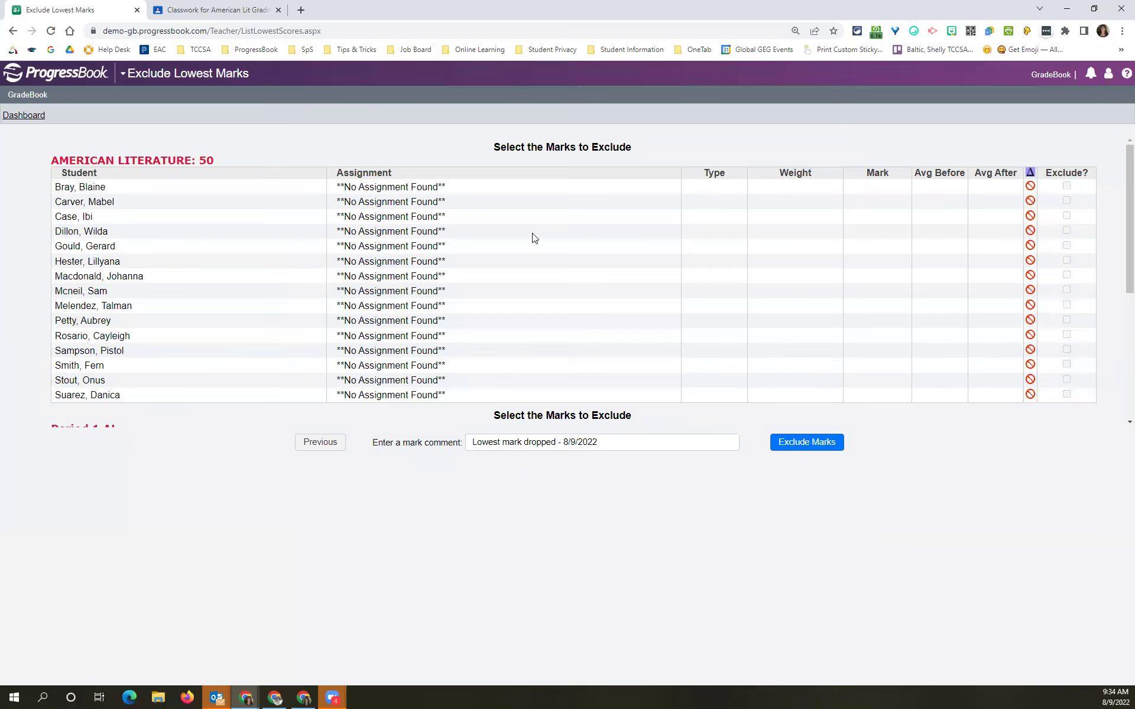
left_click(25, 117)
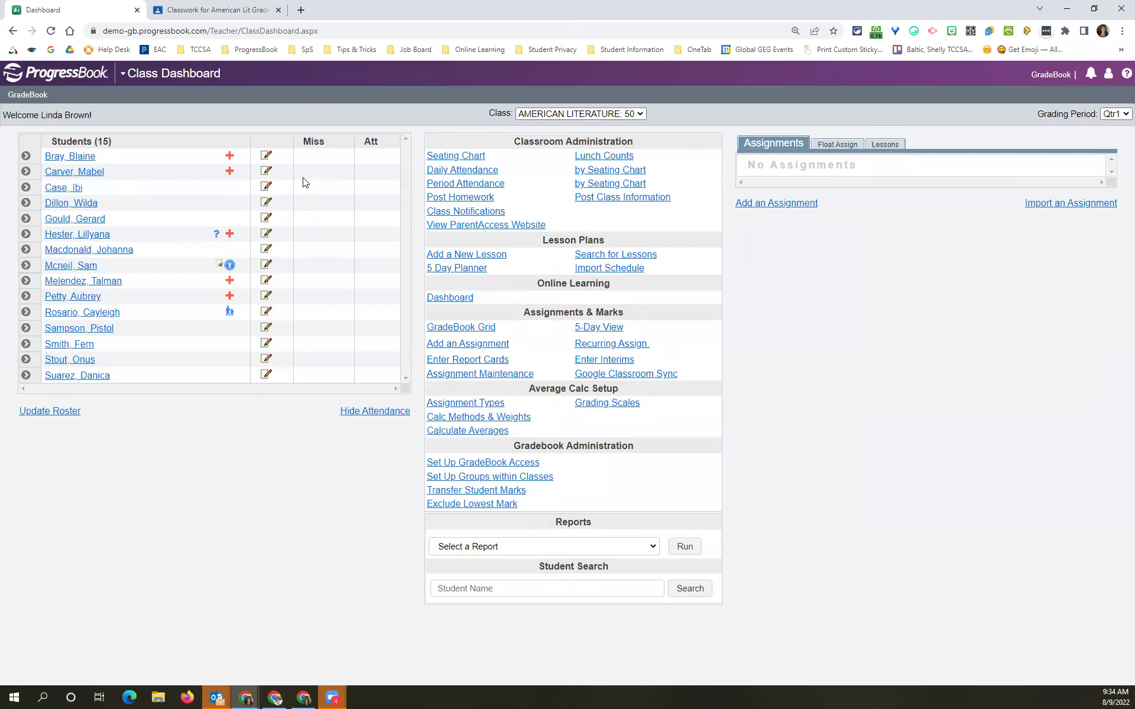
Step: Switch the class dashboard to Period 1 AL and open Exclude Lowest Mark
left_click(585, 114)
left_click(587, 172)
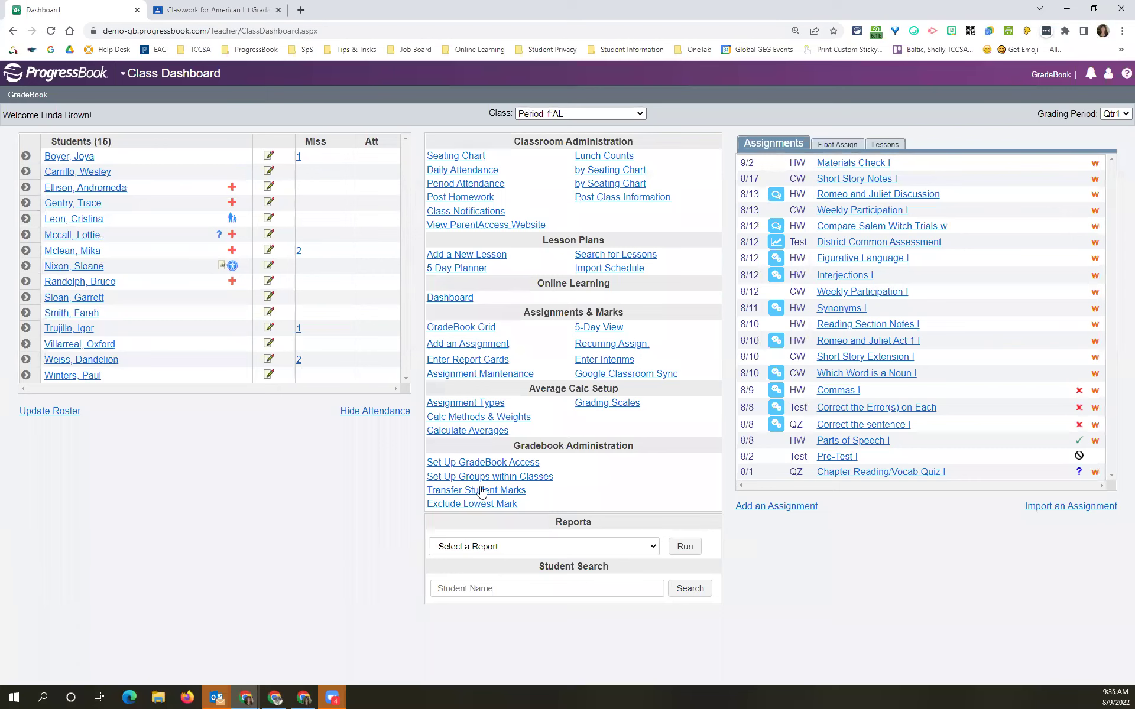
left_click(486, 505)
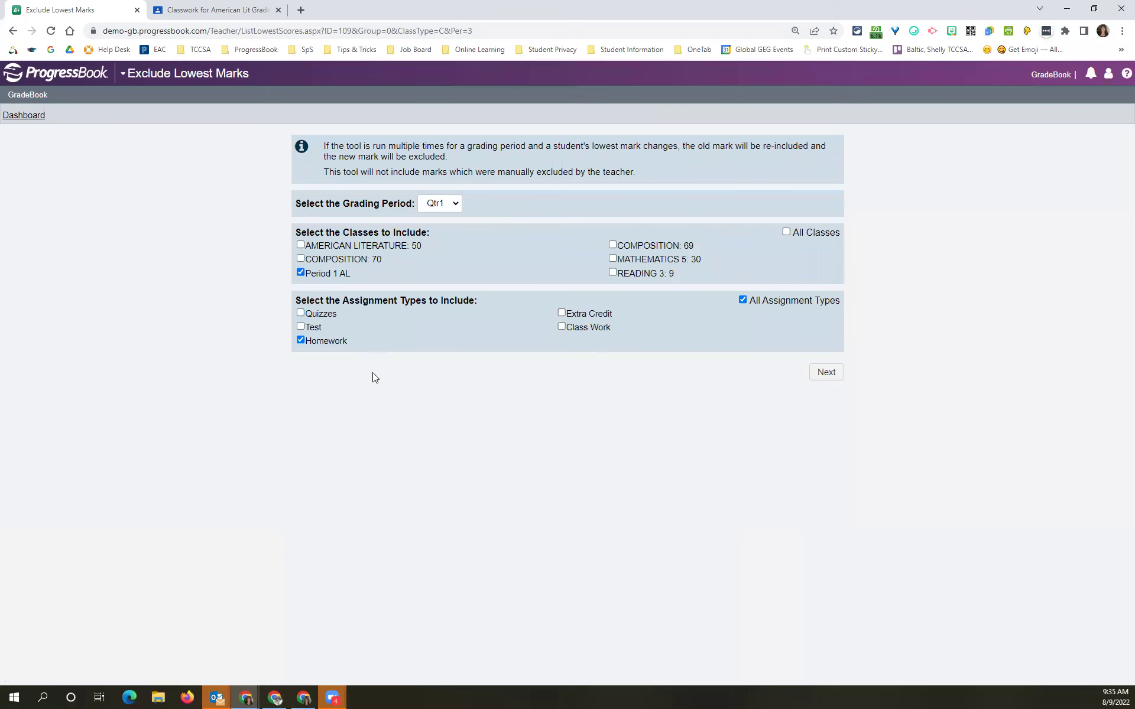
Step: Preview Period 1 AL's lowest Homework marks, such as 16/20 and 19/25, with averages before and after
left_click(835, 373)
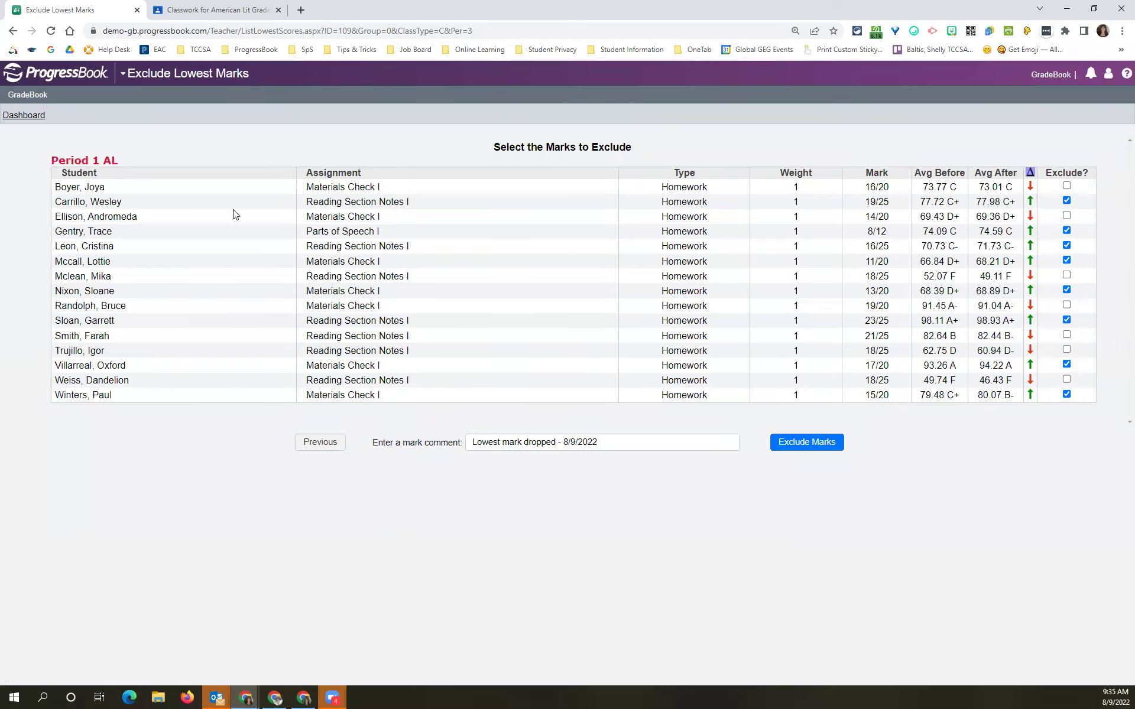
left_click_drag(71, 187, 120, 188)
left_click_drag(305, 186, 389, 189)
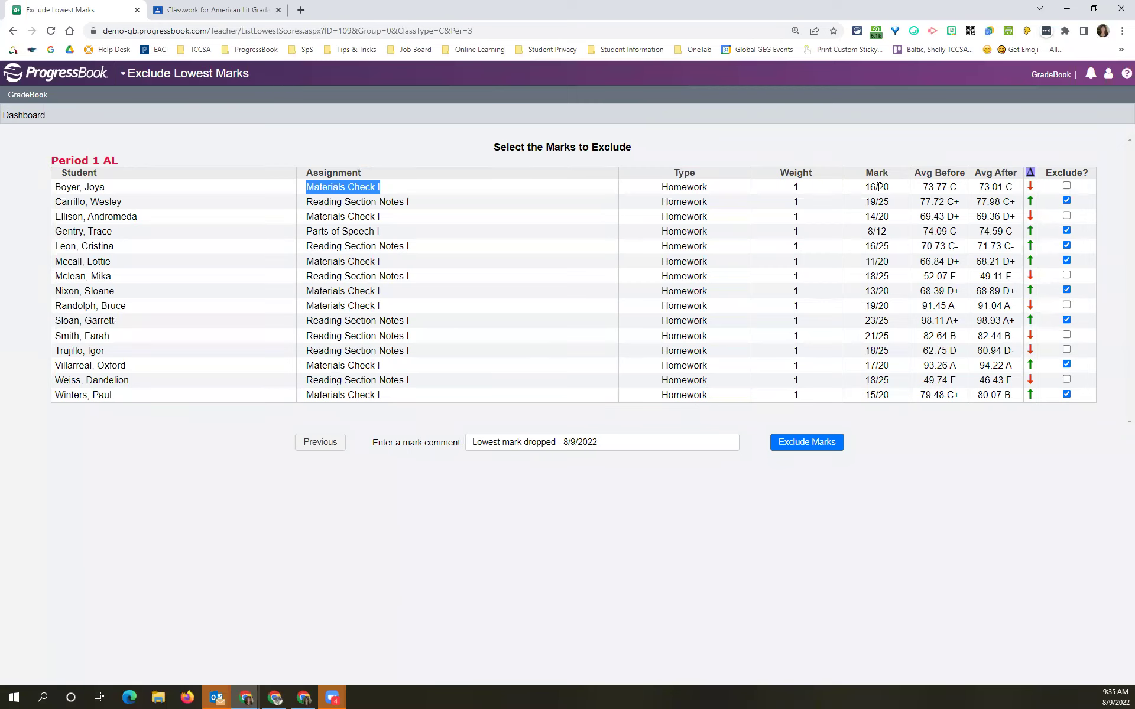
left_click_drag(864, 187, 898, 194)
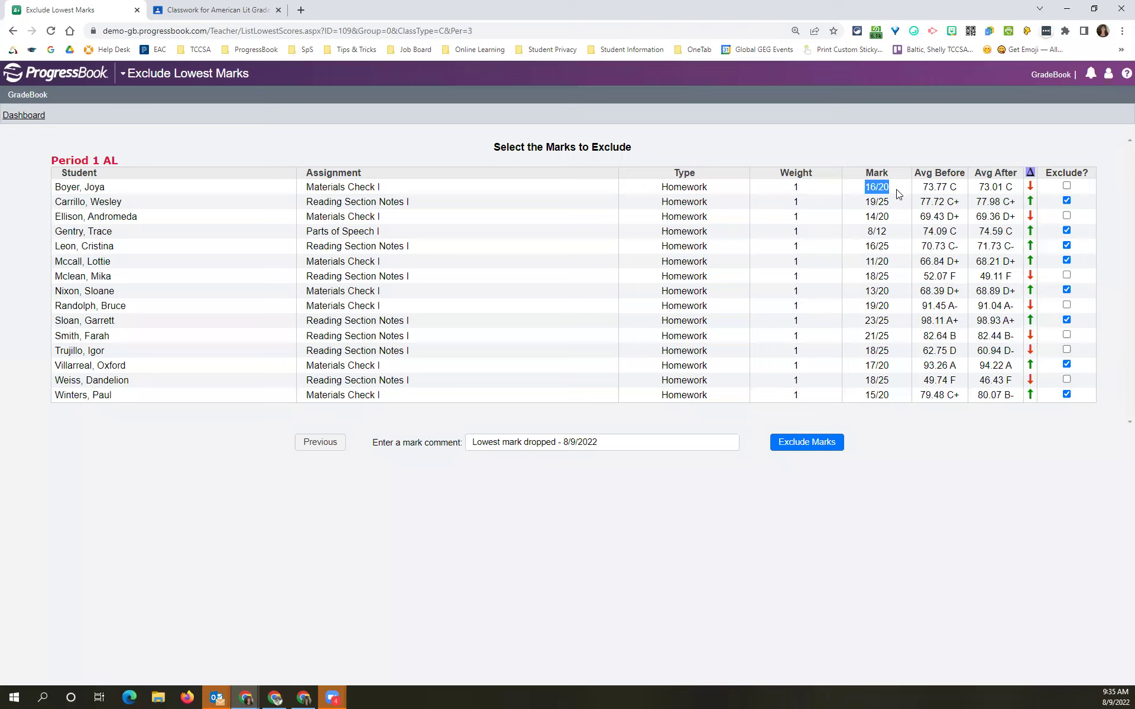
left_click_drag(922, 187, 965, 191)
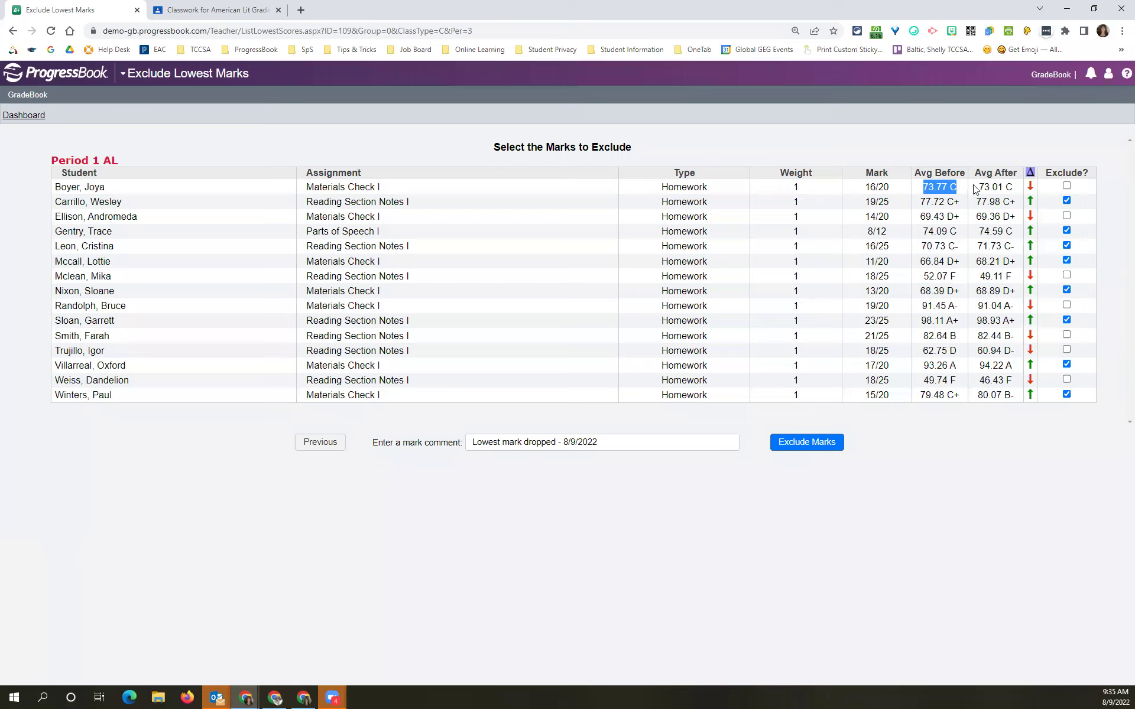
left_click_drag(978, 187, 1011, 187)
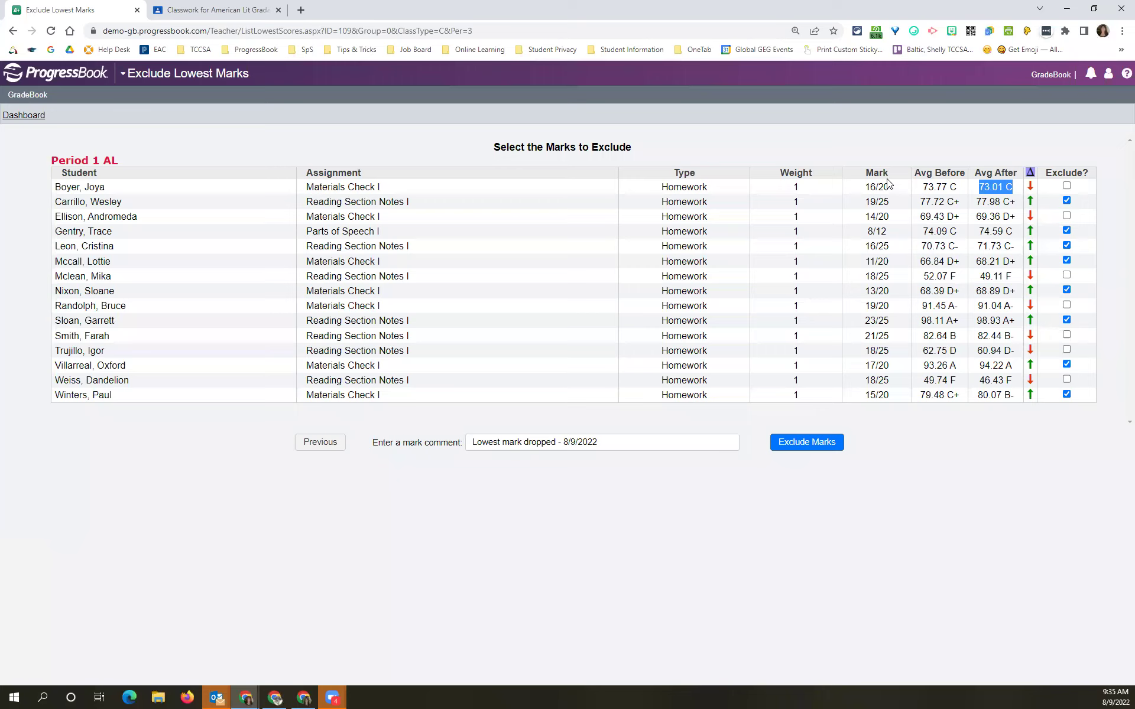
mouse_move(1032, 194)
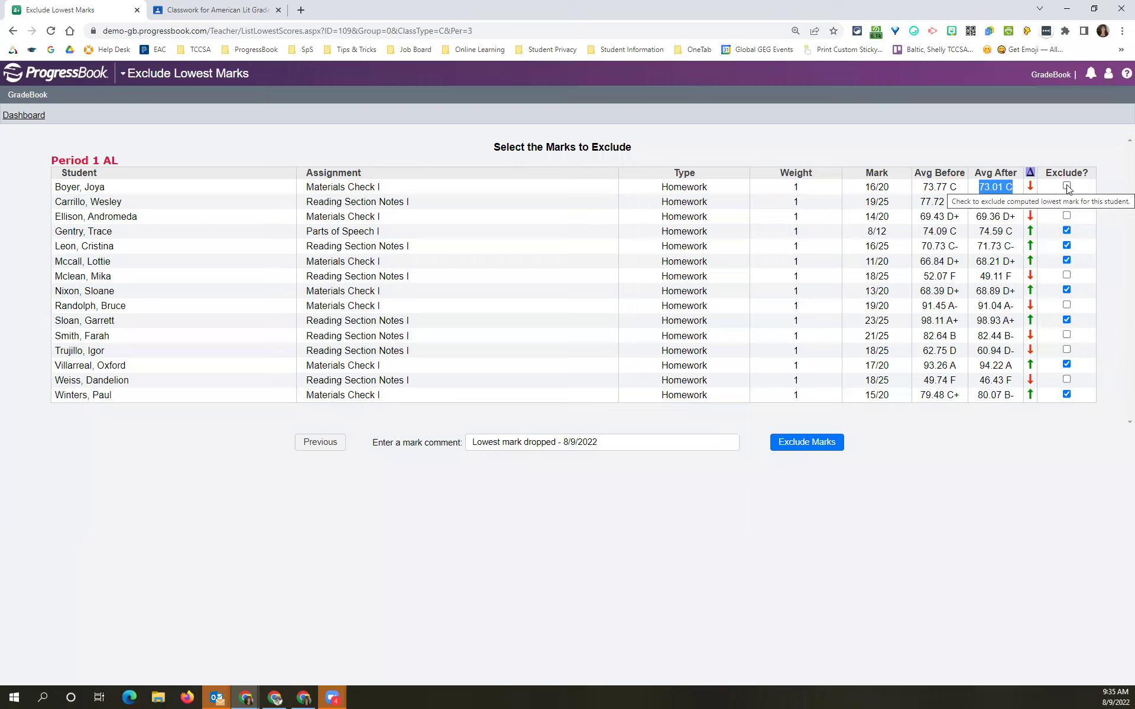
left_click_drag(864, 202, 893, 205)
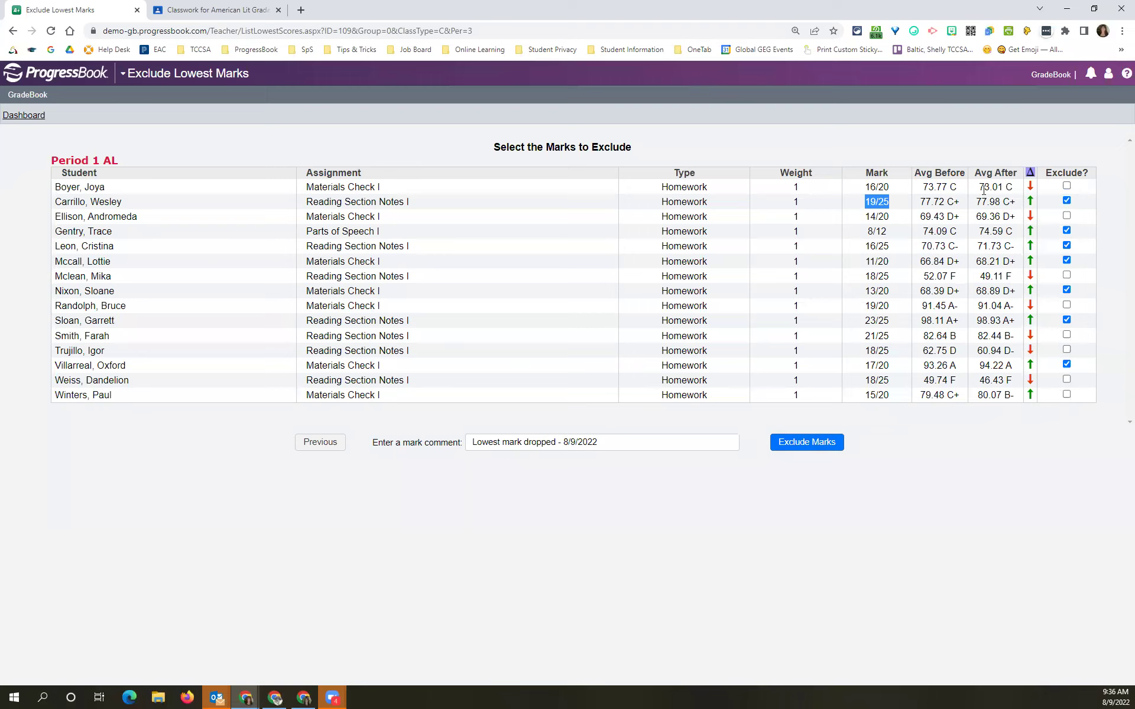
Step: Exclude the seven chosen Period 1 AL homework marks and go back to the Dashboard
left_click(816, 444)
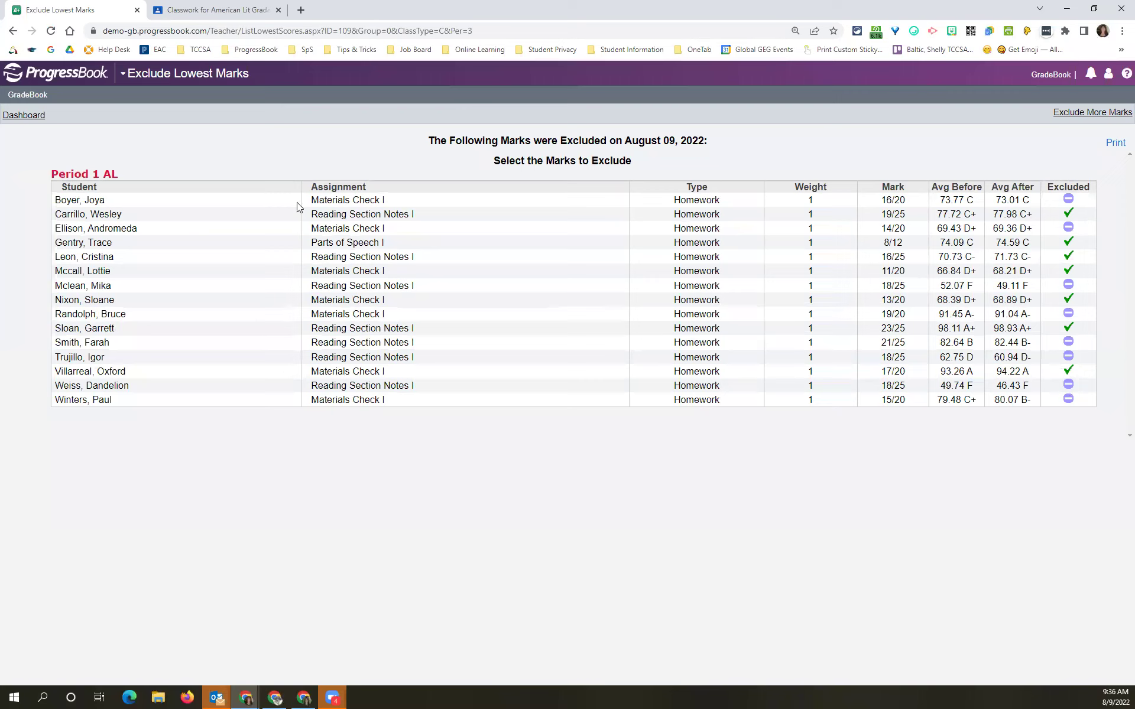
left_click(25, 116)
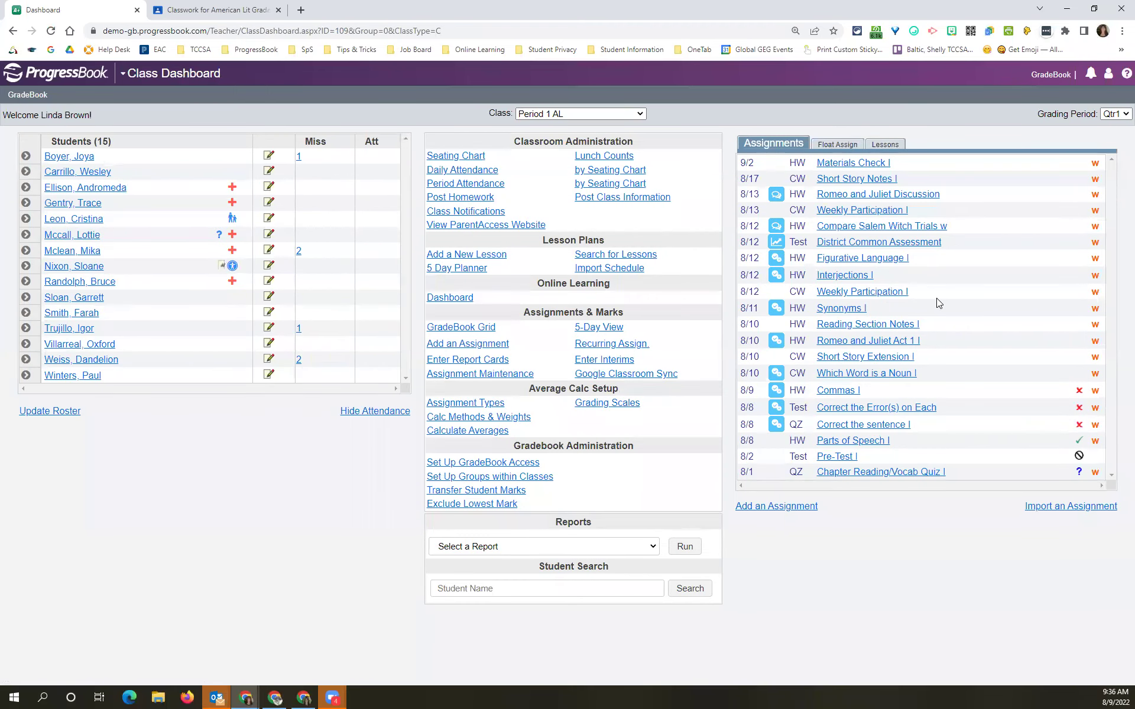
left_click(863, 329)
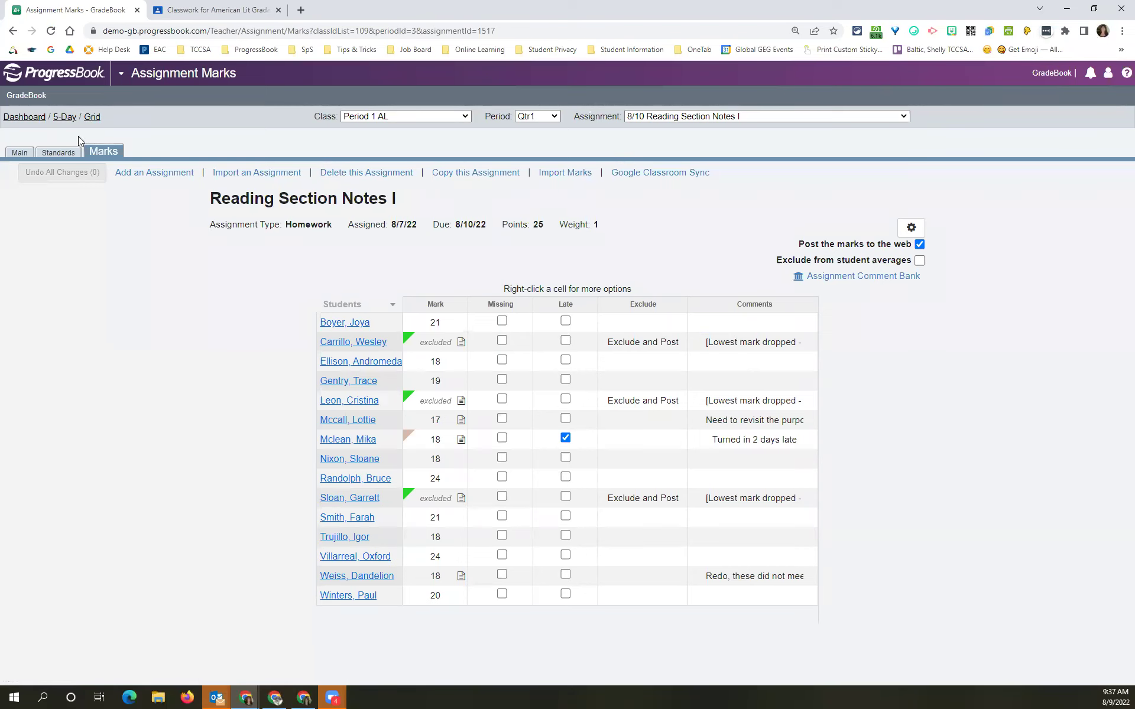
left_click(37, 118)
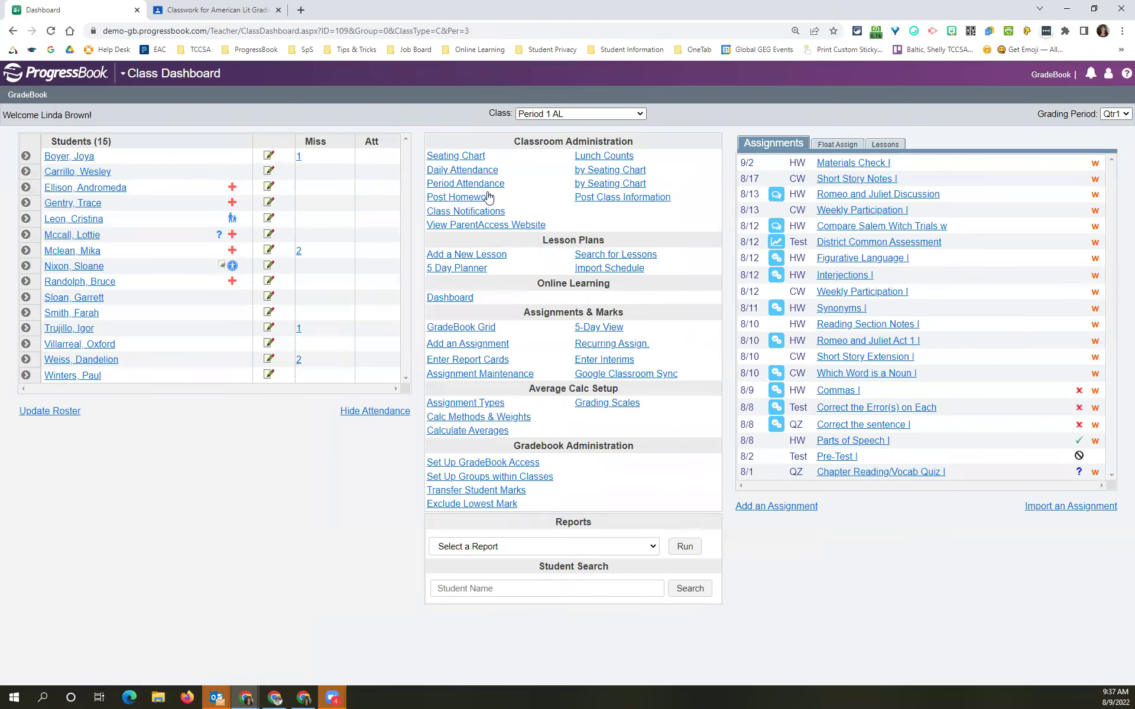
Step: View the READING 3: 10 Reading Groups seating chart, then switch the roster to Period 1 AL
left_click(465, 157)
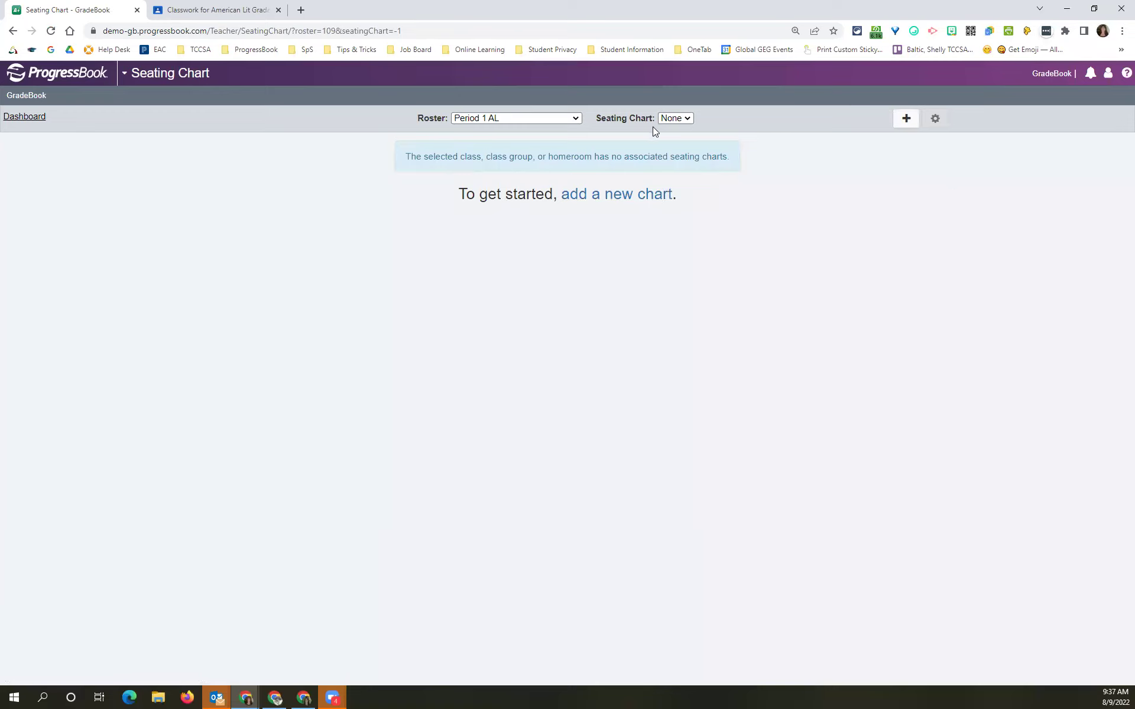
left_click(552, 116)
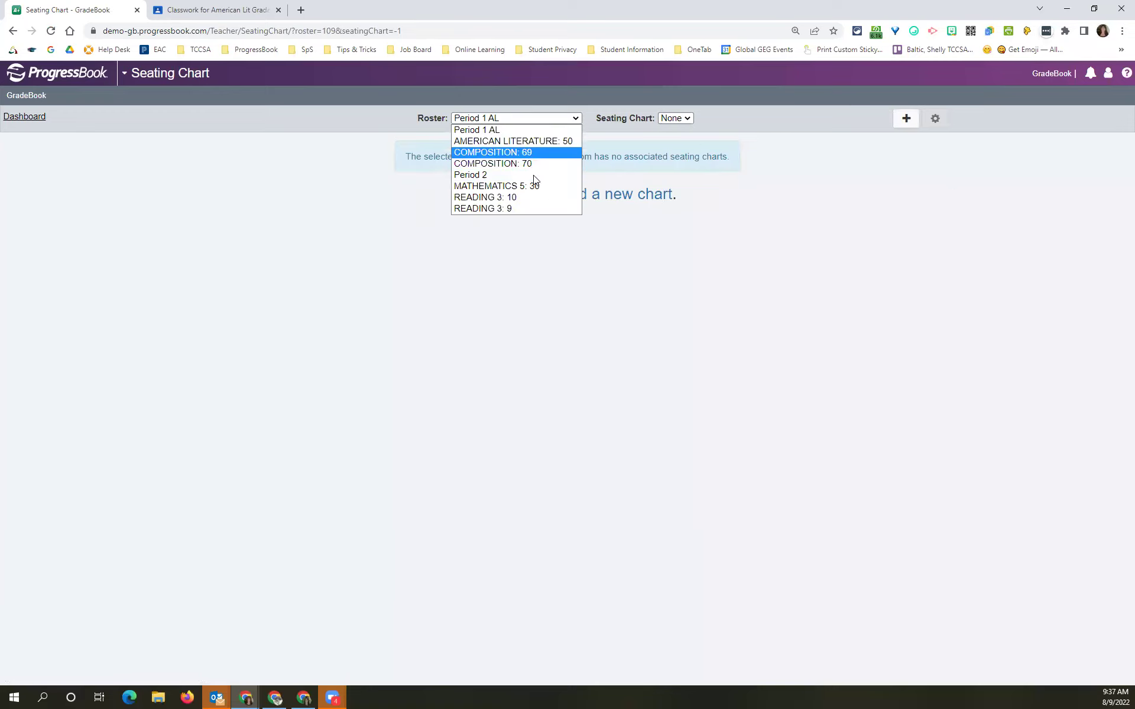
left_click(542, 195)
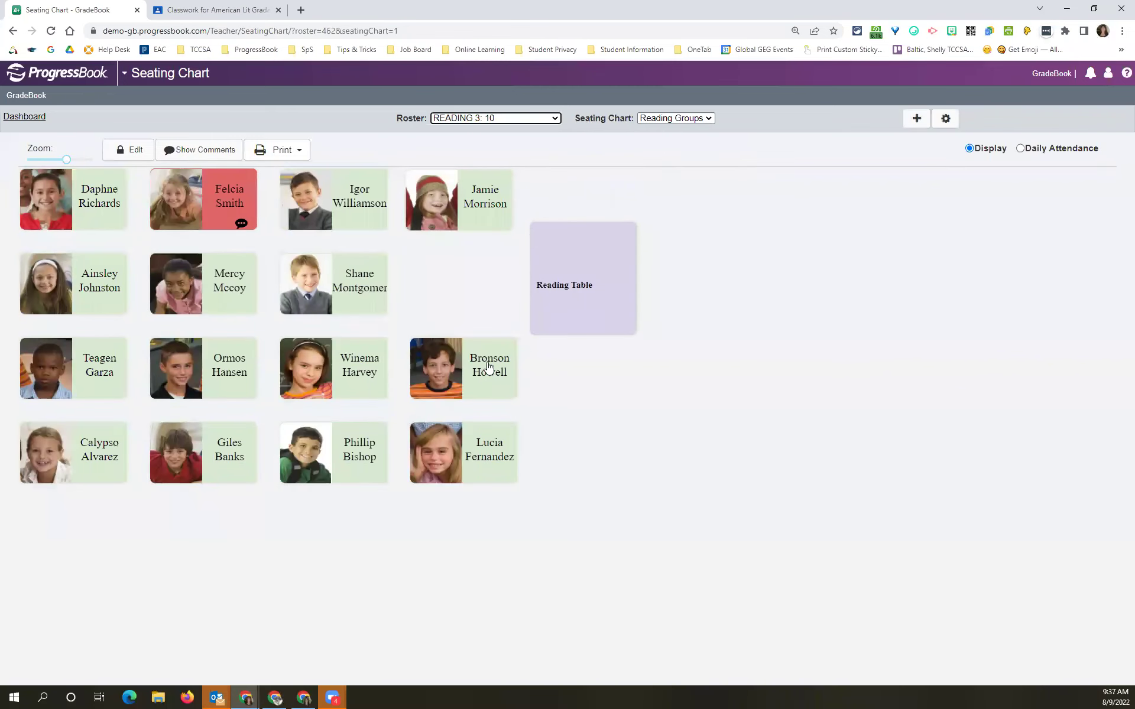
left_click(683, 121)
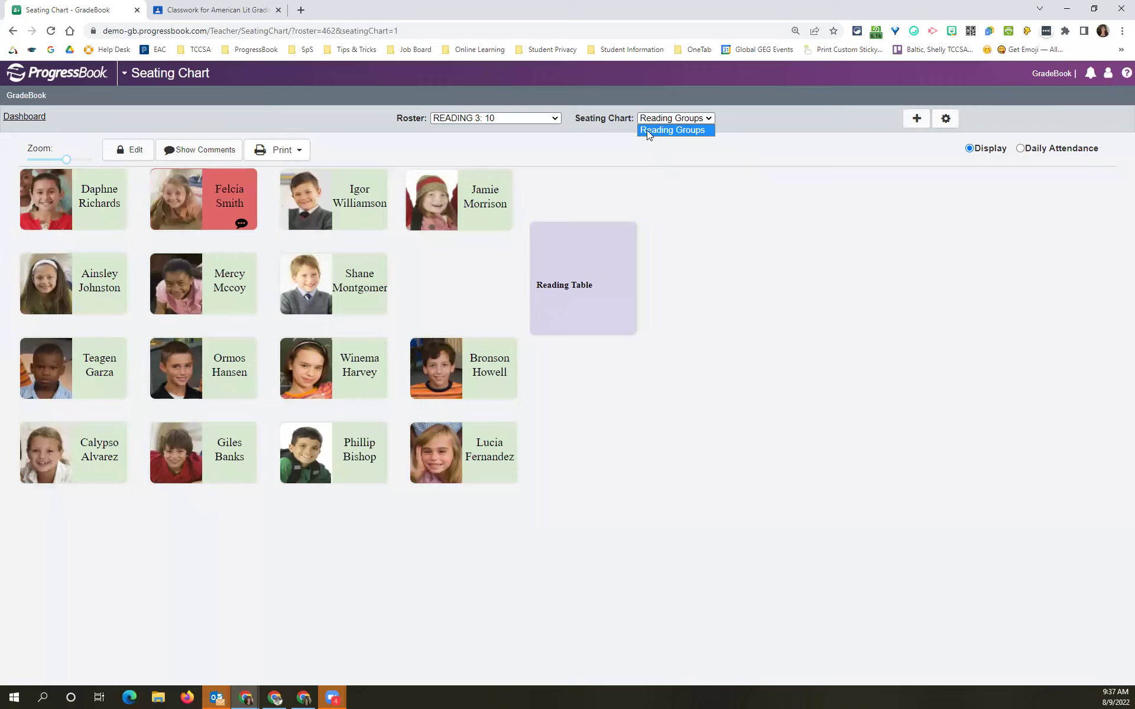
left_click(538, 120)
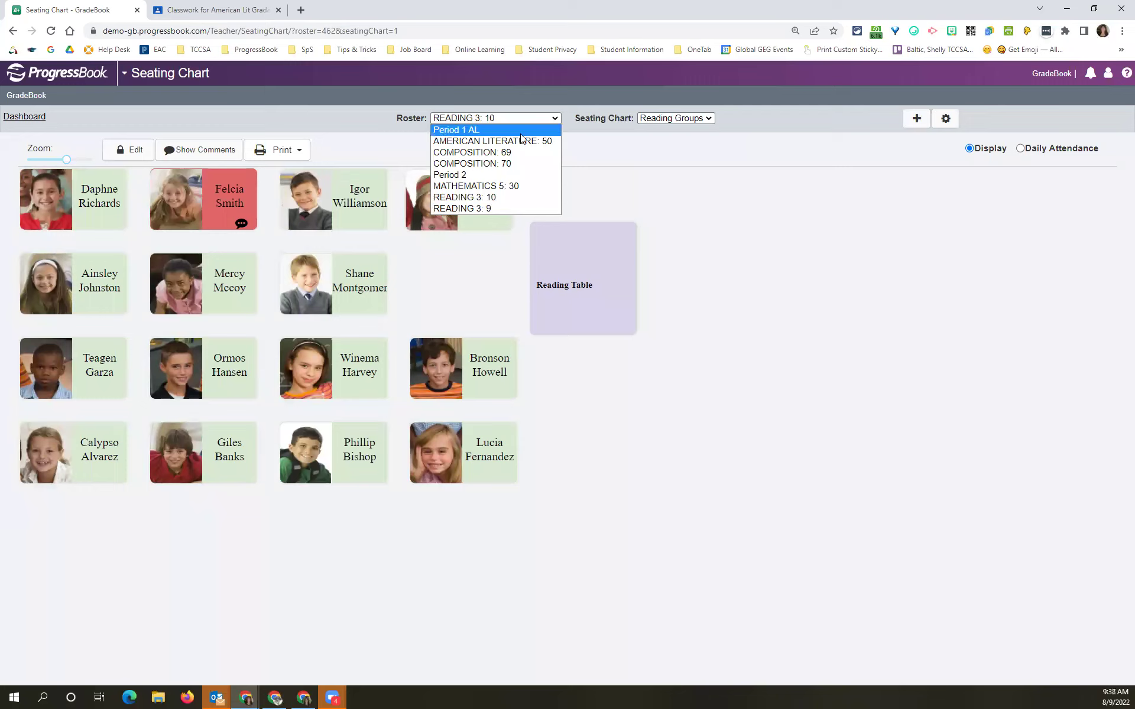
left_click(491, 129)
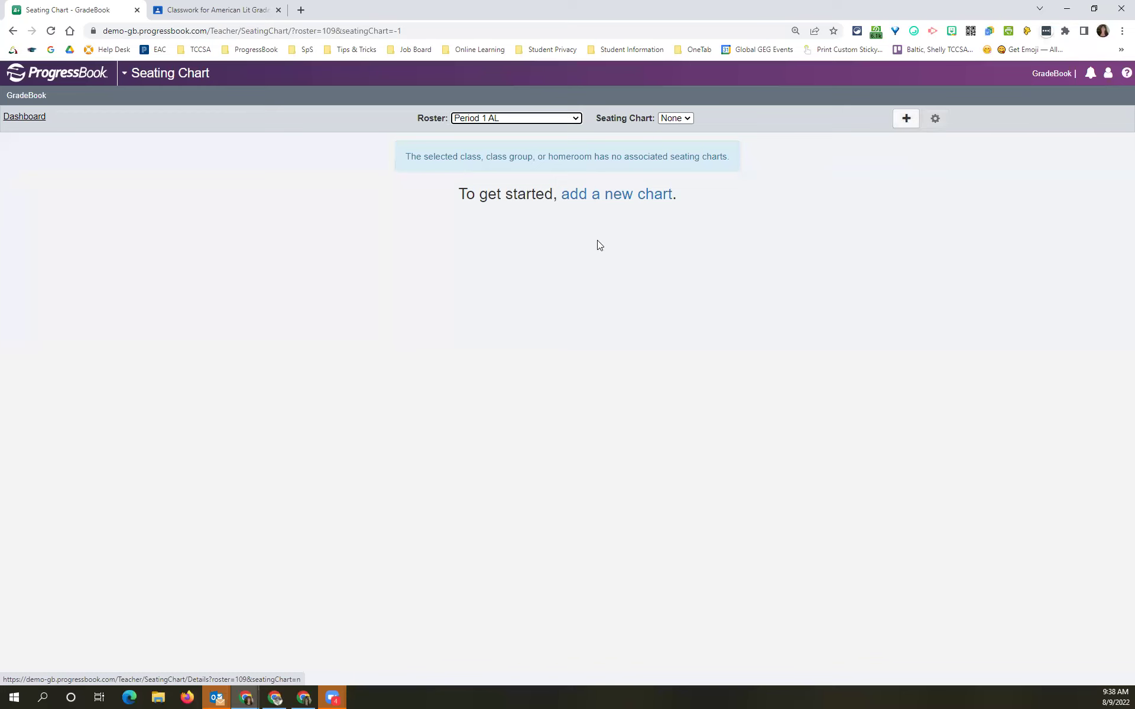
Step: Create a seating chart named '1st Period Am Lit' with comment 'For Attendance too' and pale green desks
left_click(615, 195)
left_click(507, 191)
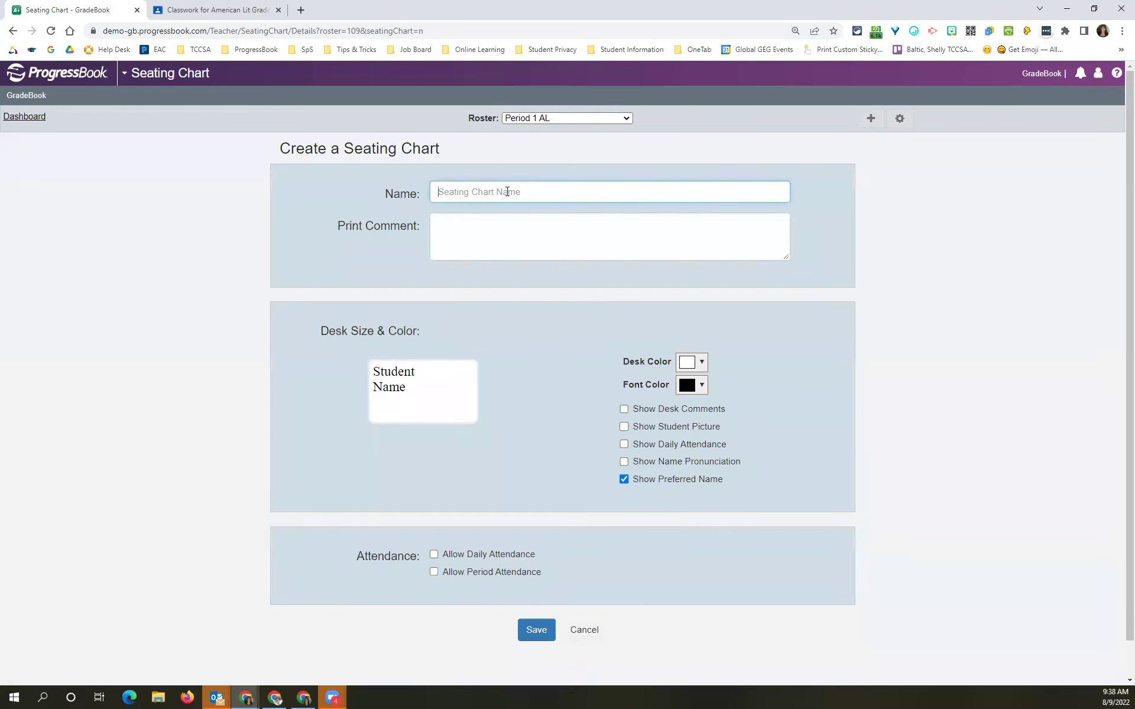
type("1st Period Am Lit")
left_click(451, 224)
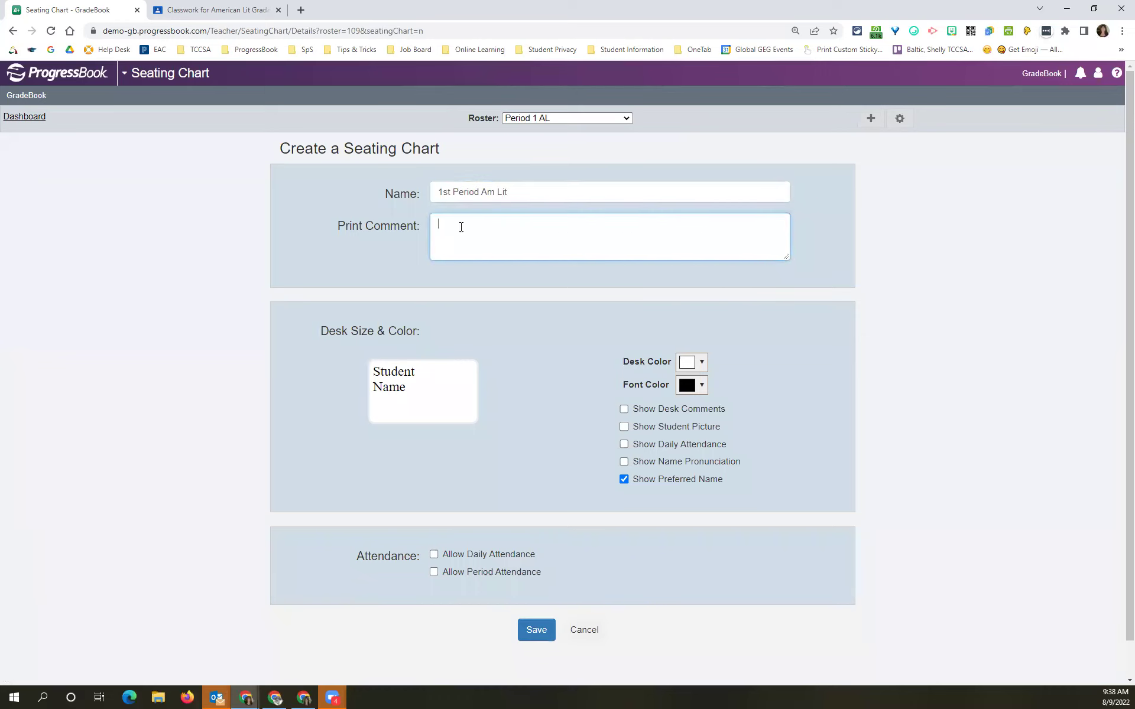
type("For Attendance too")
left_click(702, 361)
left_click(728, 416)
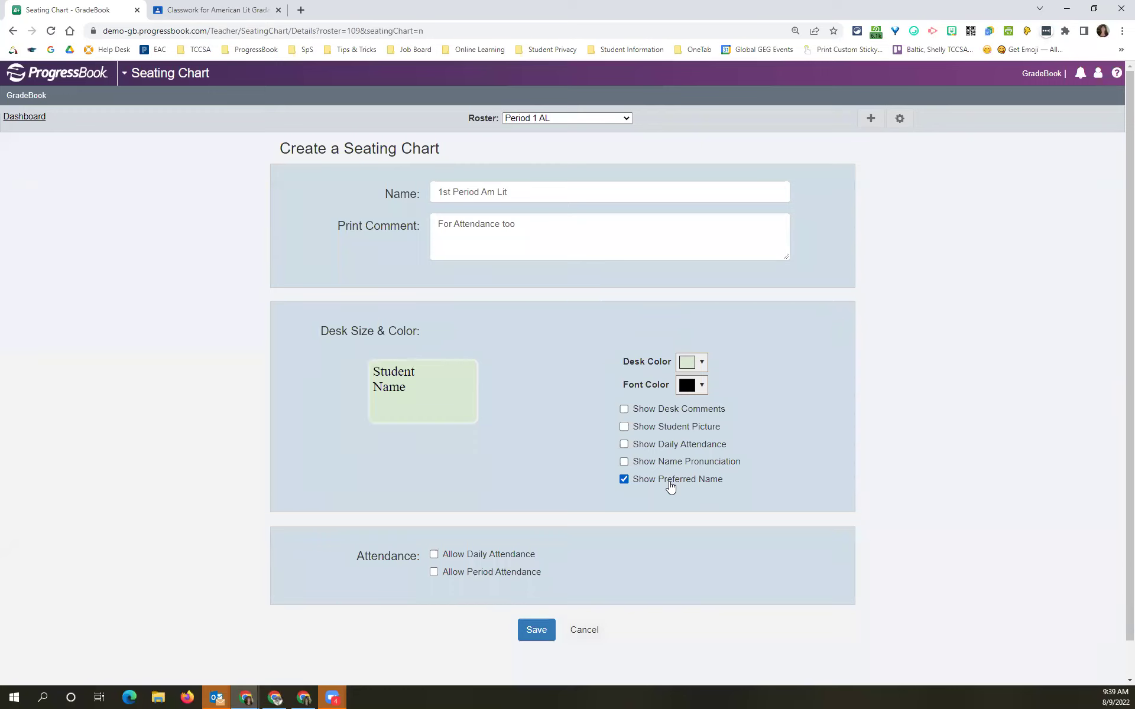
Step: Turn on desk comments, student pictures, daily attendance display and attendance taking, then save the chart
left_click(639, 415)
left_click(627, 429)
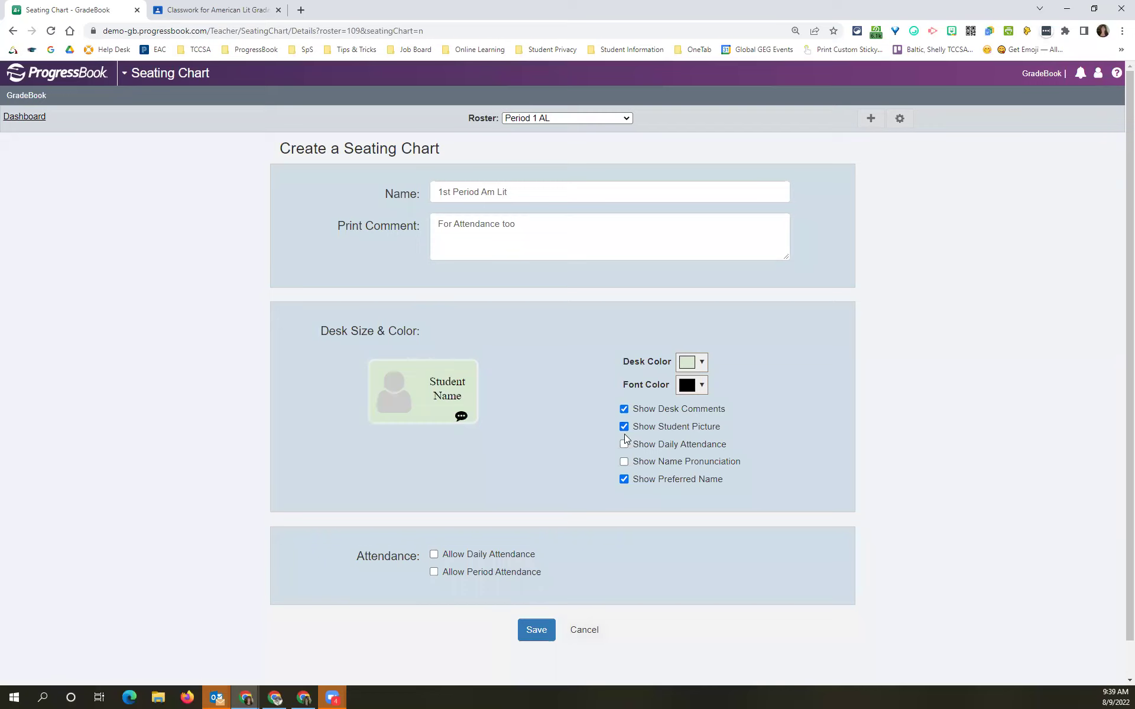
left_click(624, 427)
left_click(623, 427)
left_click(624, 446)
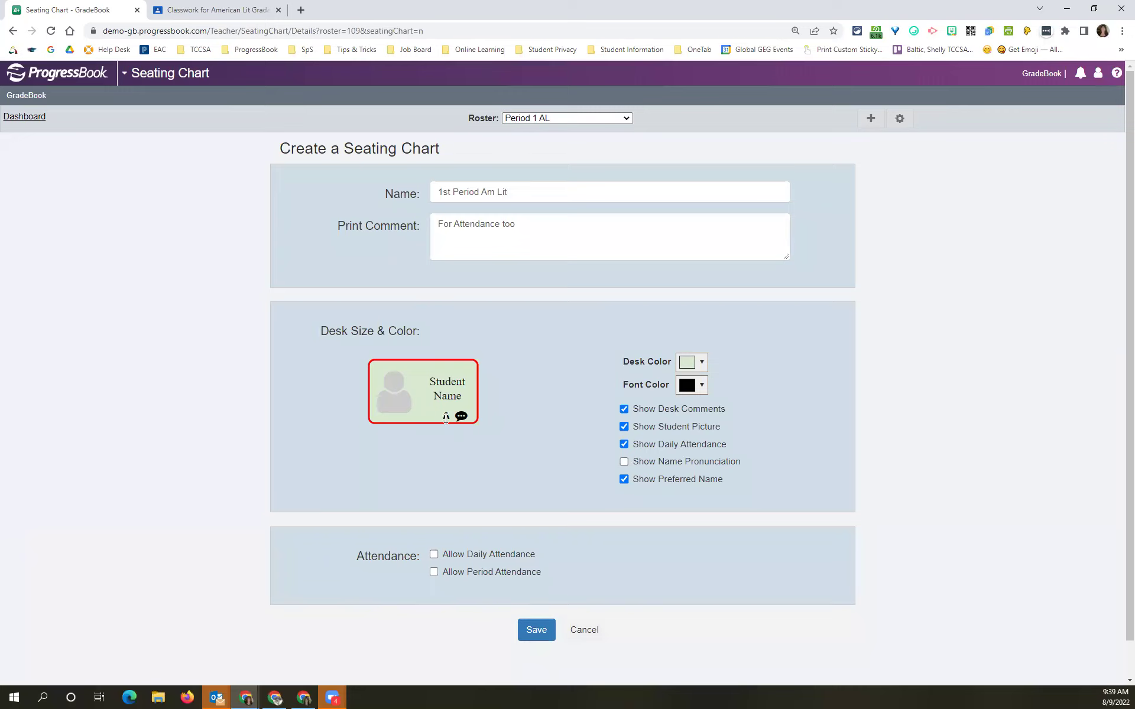
left_click(625, 445)
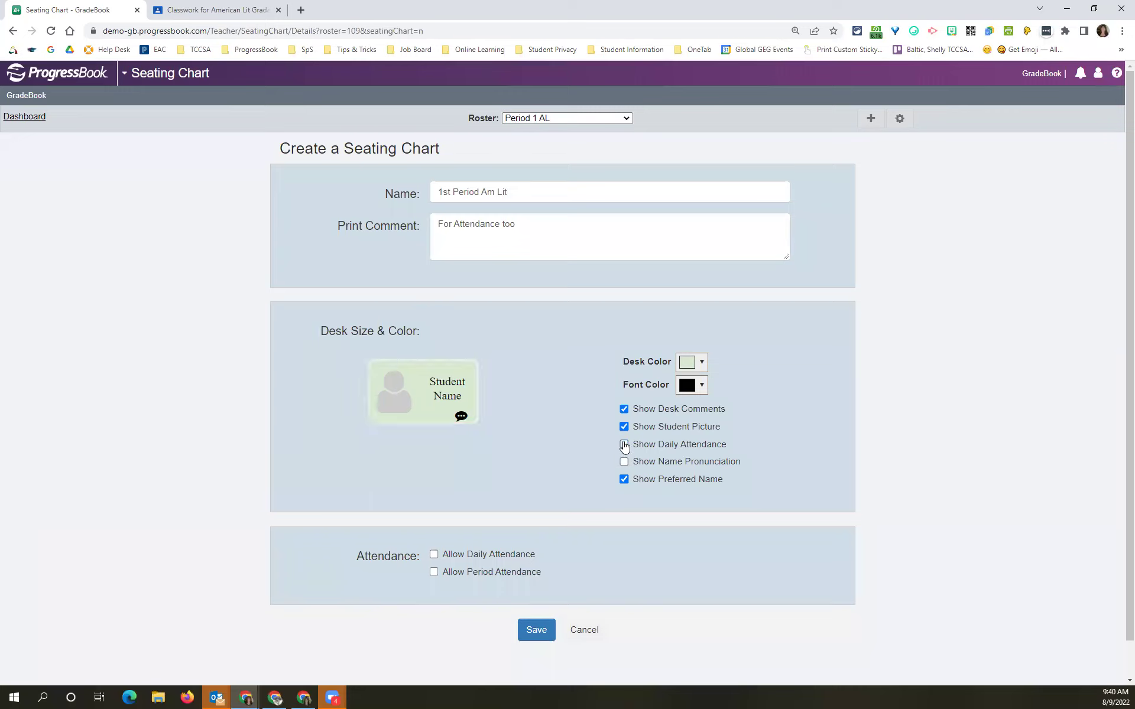
left_click(624, 445)
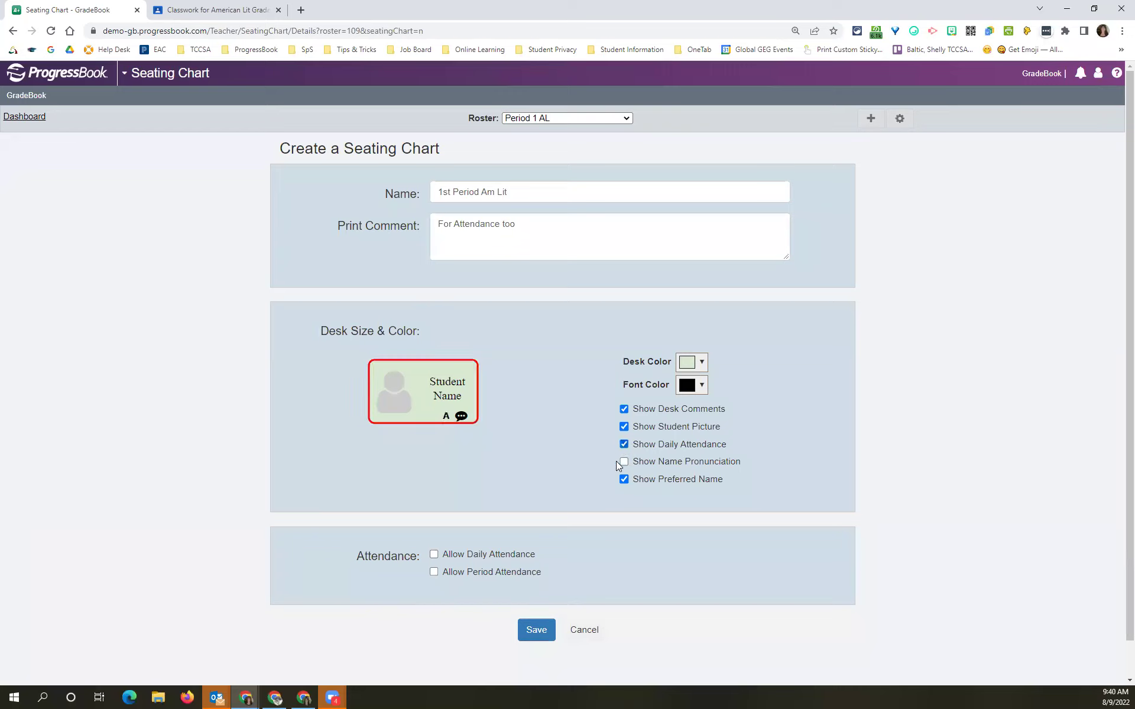
left_click(435, 557)
left_click_drag(448, 559, 552, 561)
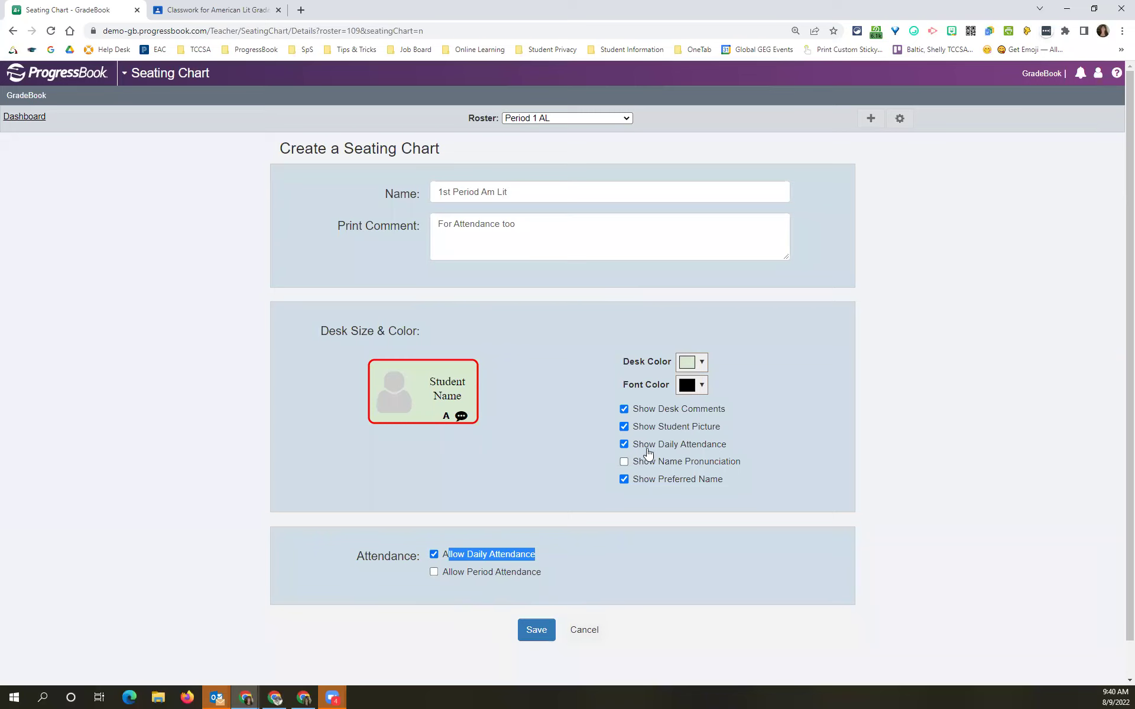
left_click(548, 632)
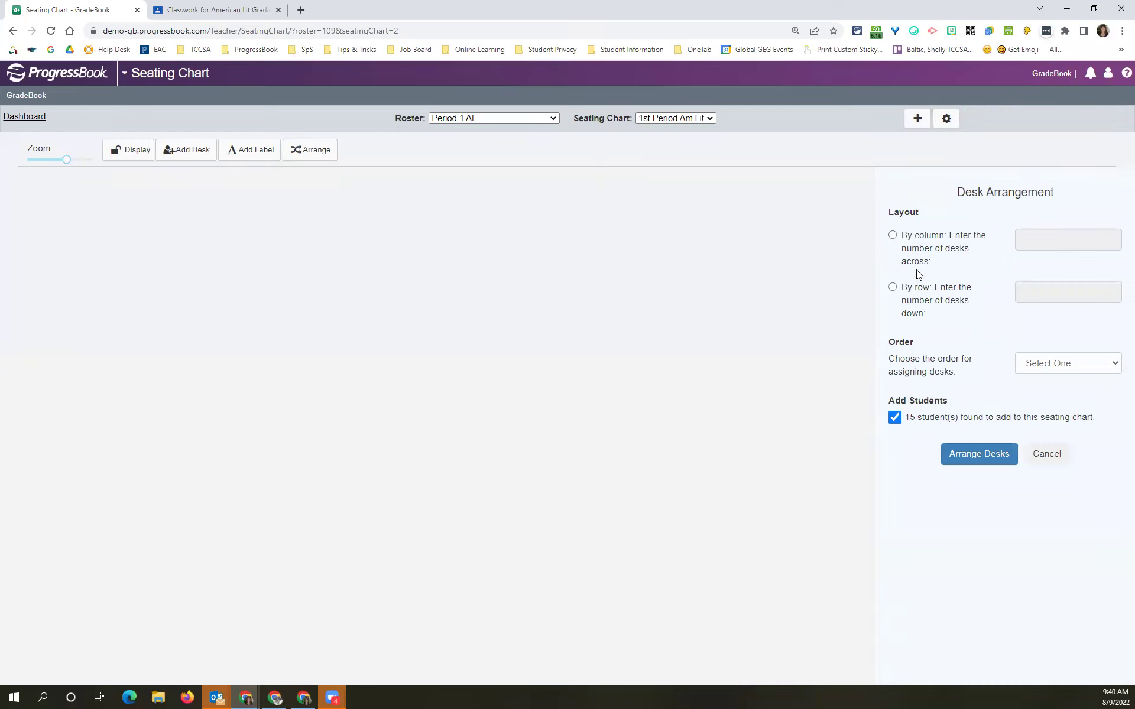
Step: Arrange the 15 desks 4 across in A-Z Vertical Fill order, shifting one student's desk right
left_click(893, 235)
left_click(1031, 230)
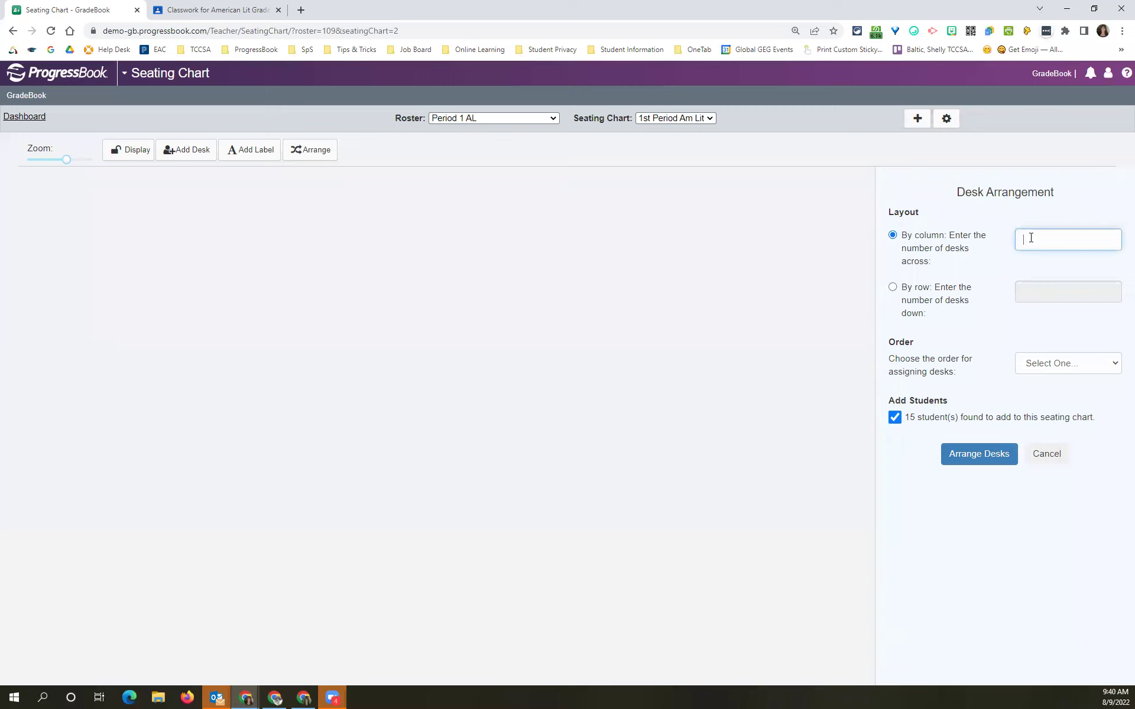
type("4")
left_click(1085, 363)
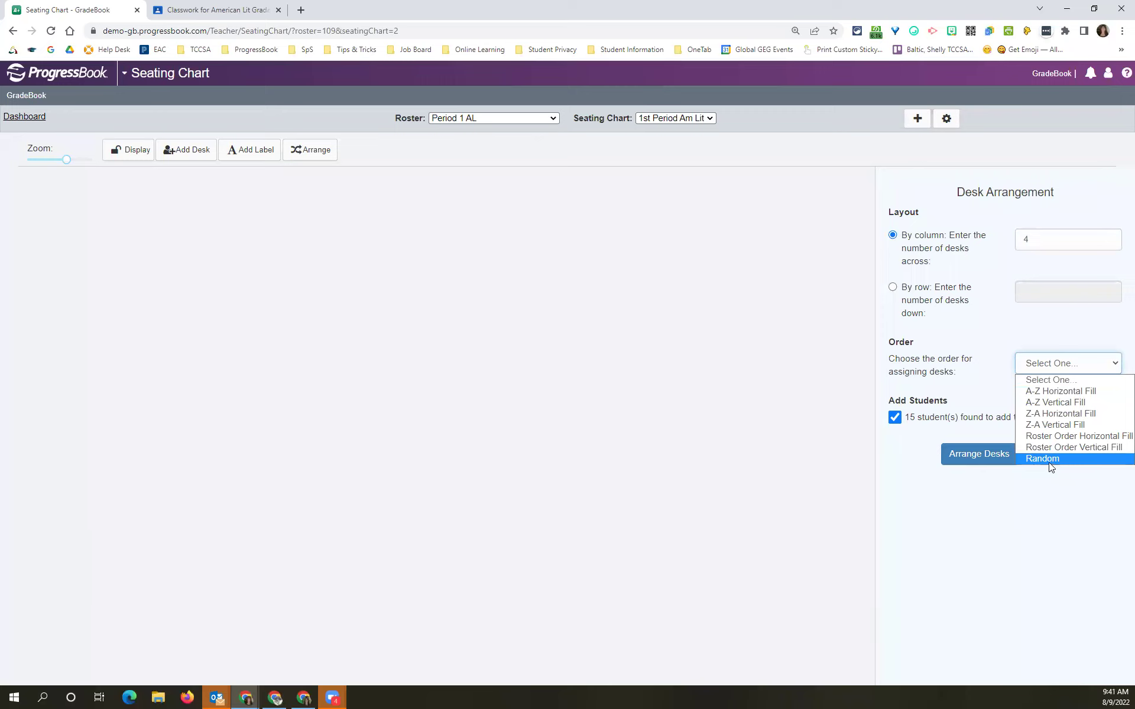
left_click(1064, 403)
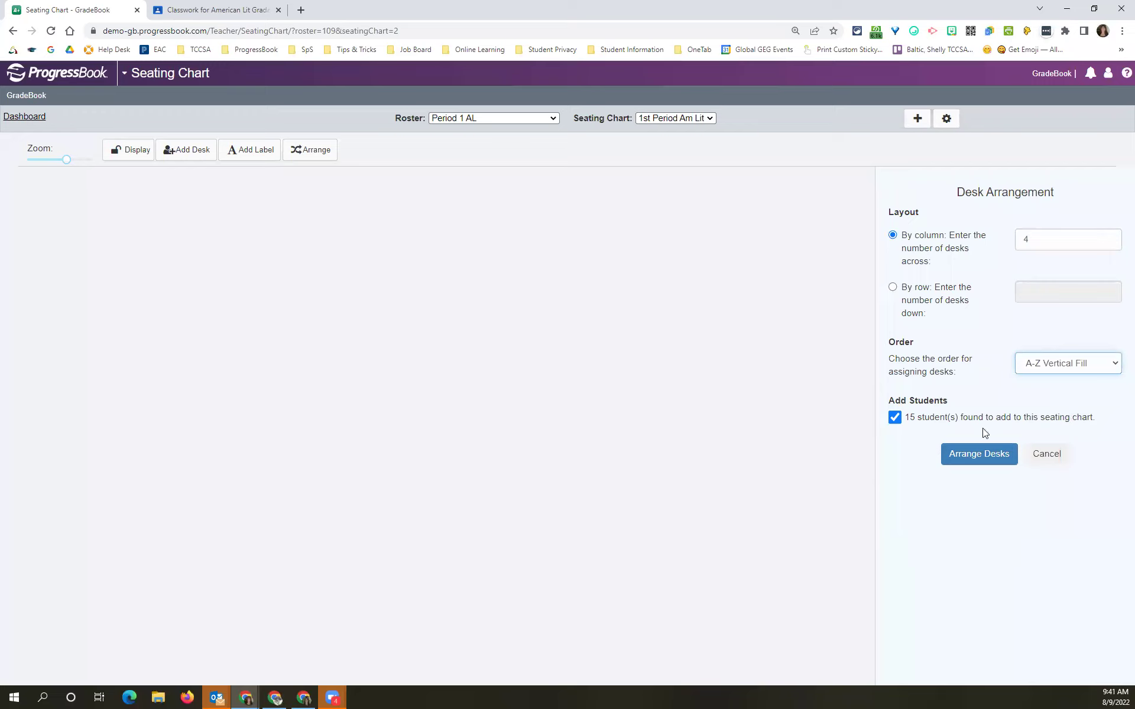
left_click(992, 458)
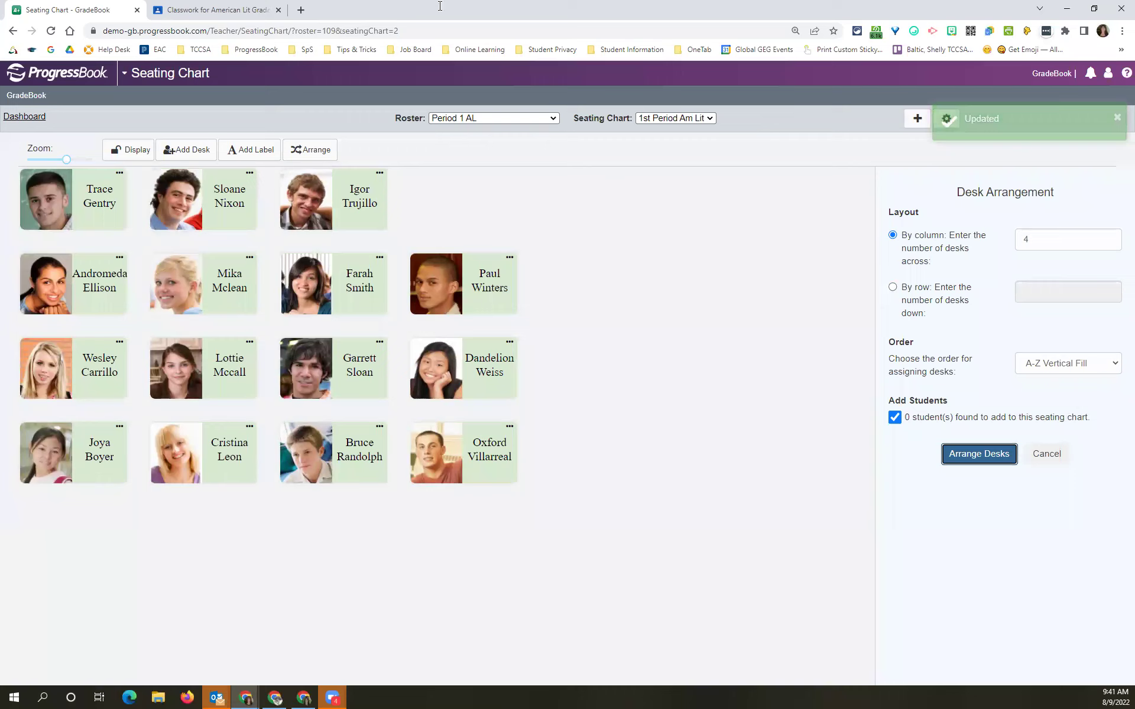
left_click_drag(334, 192, 461, 198)
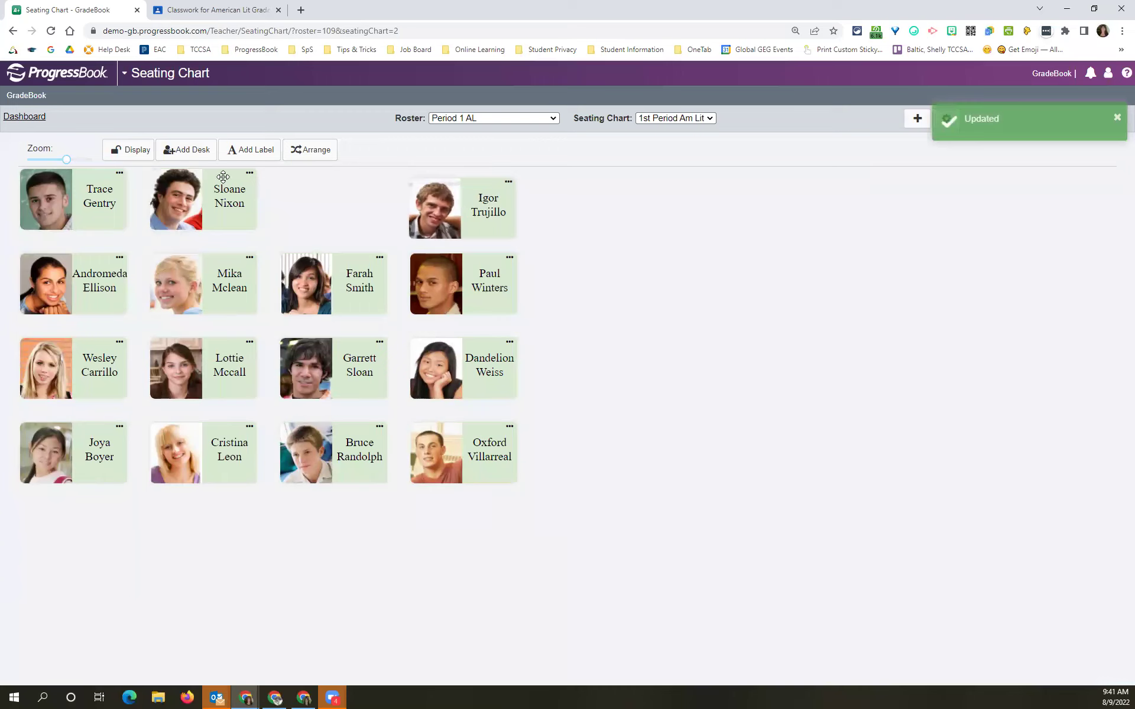
left_click(190, 149)
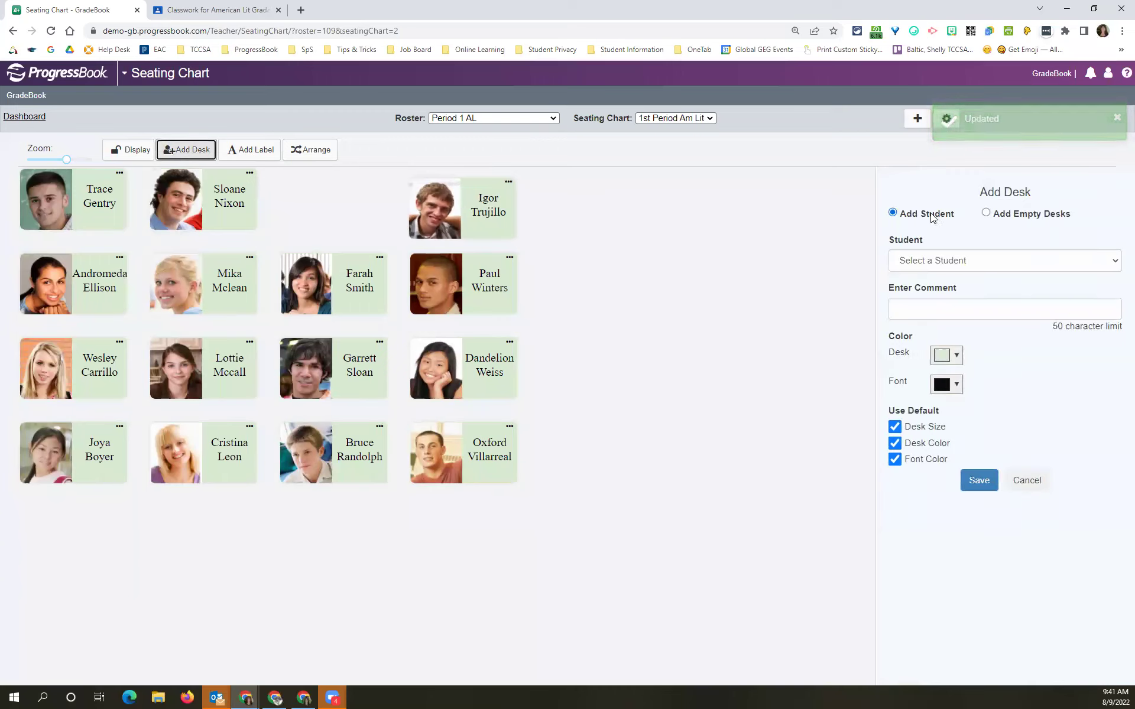
Step: Add an empty lavender desk with the comment 'Teacher Desk' and save it
left_click(944, 261)
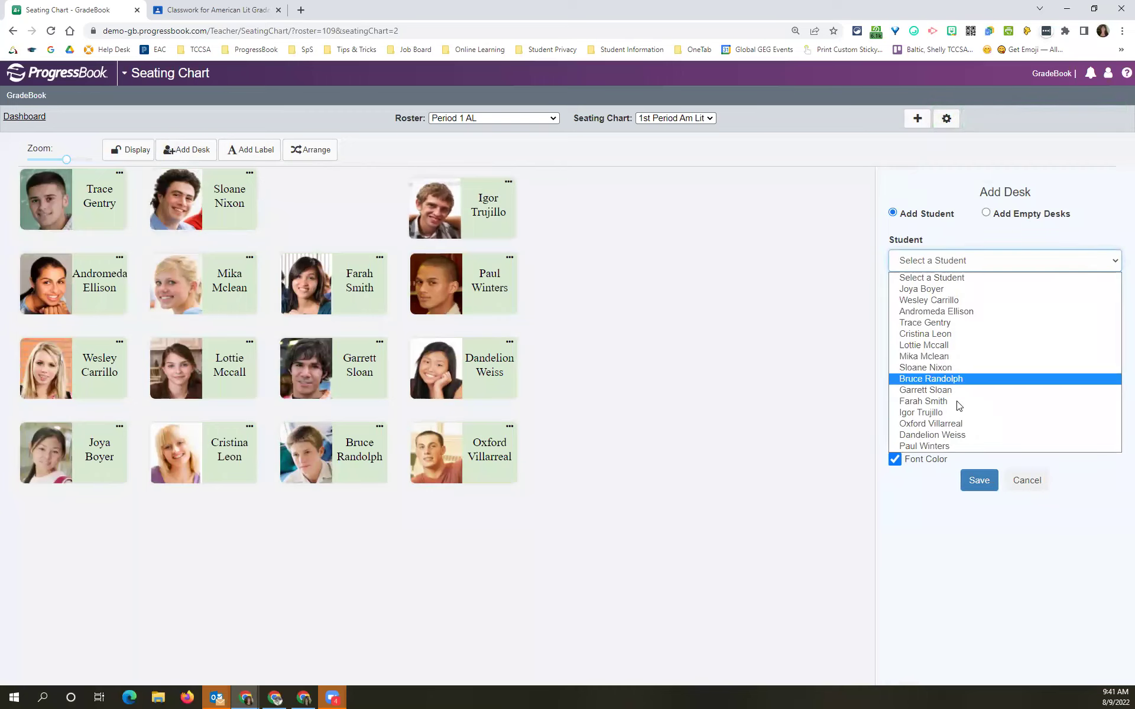
left_click(1004, 216)
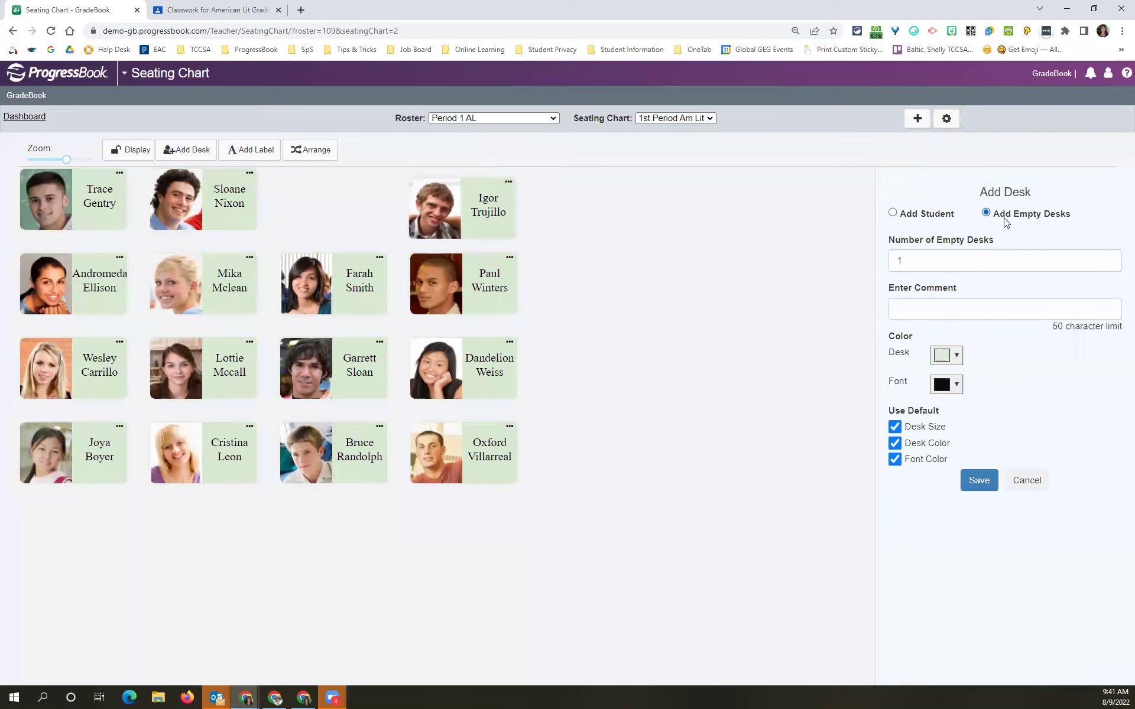
left_click(913, 304)
type("Teache")
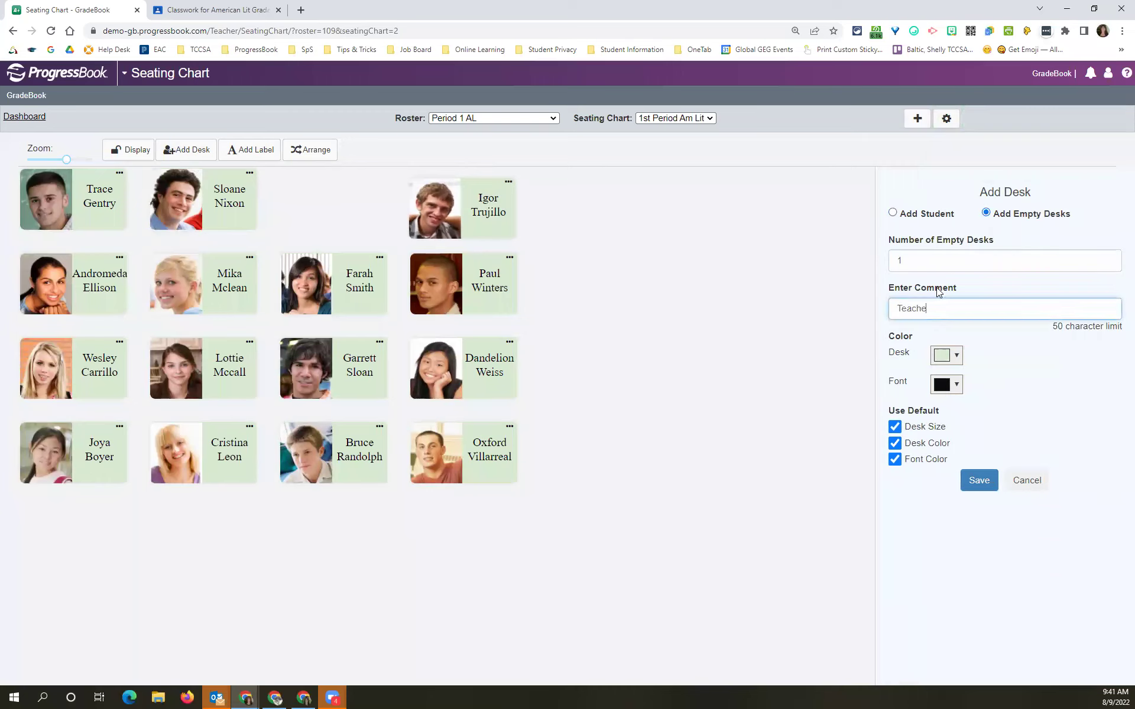
type("r Desk")
left_click(957, 356)
left_click(1021, 408)
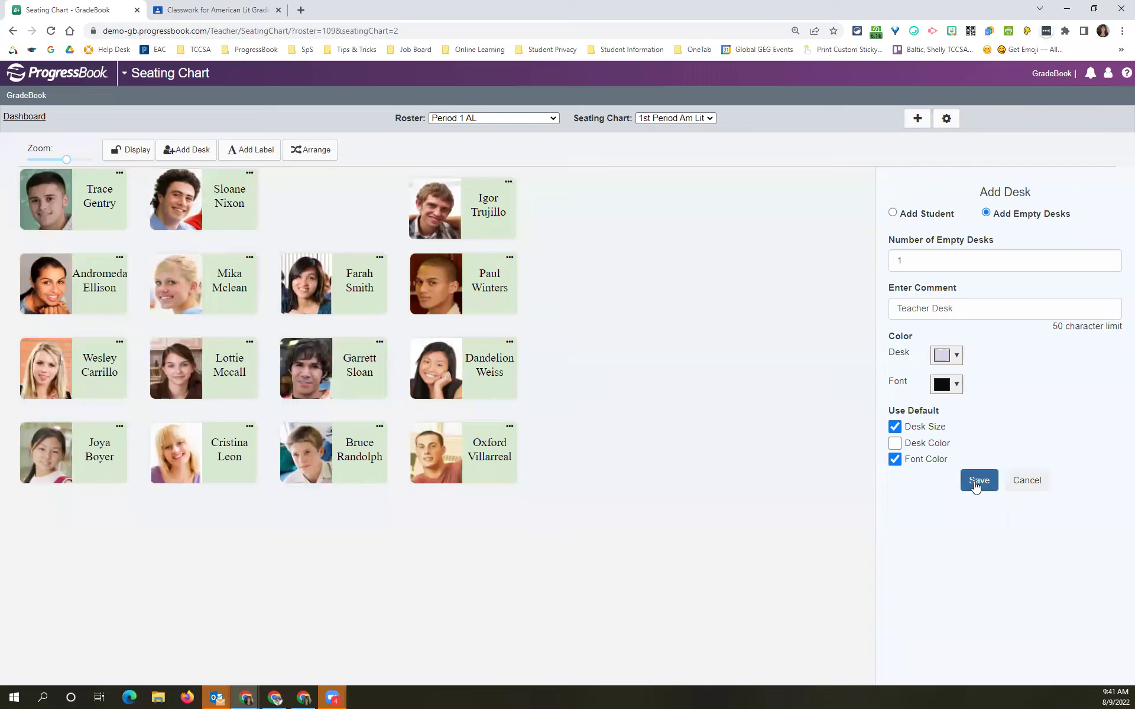
left_click(976, 481)
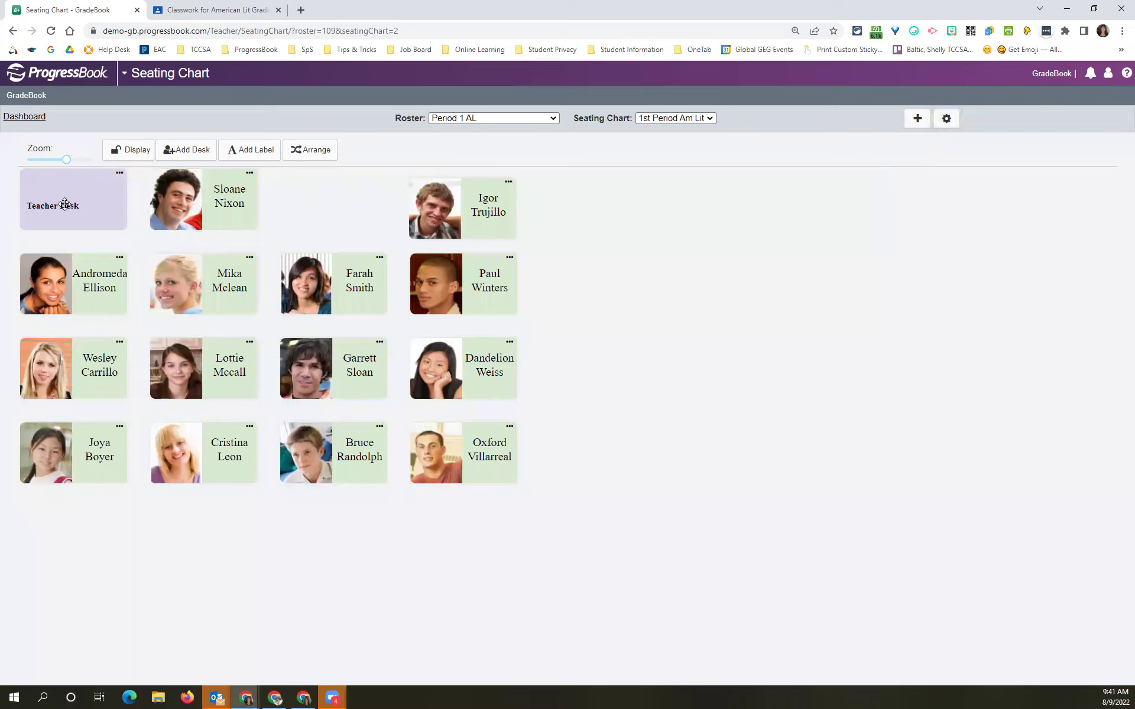
Step: Place Teacher Desk in the empty third top-row slot, enlarge it, and switch to Display view
mouse_move(65, 204)
left_mouse_down()
mouse_move(213, 216)
mouse_move(324, 209)
left_mouse_up()
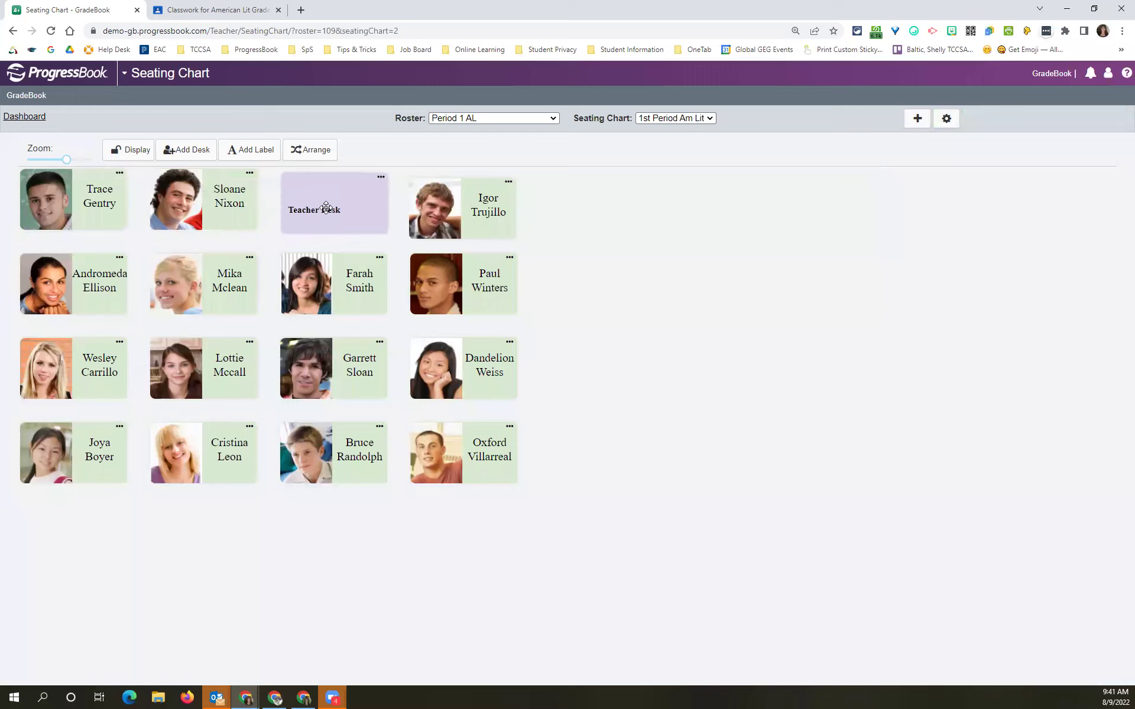
mouse_move(383, 231)
left_mouse_down()
mouse_move(473, 290)
mouse_move(367, 197)
mouse_move(395, 248)
left_mouse_up()
mouse_move(341, 205)
left_mouse_down()
mouse_move(629, 357)
mouse_move(628, 278)
mouse_move(327, 197)
mouse_move(340, 202)
left_mouse_up()
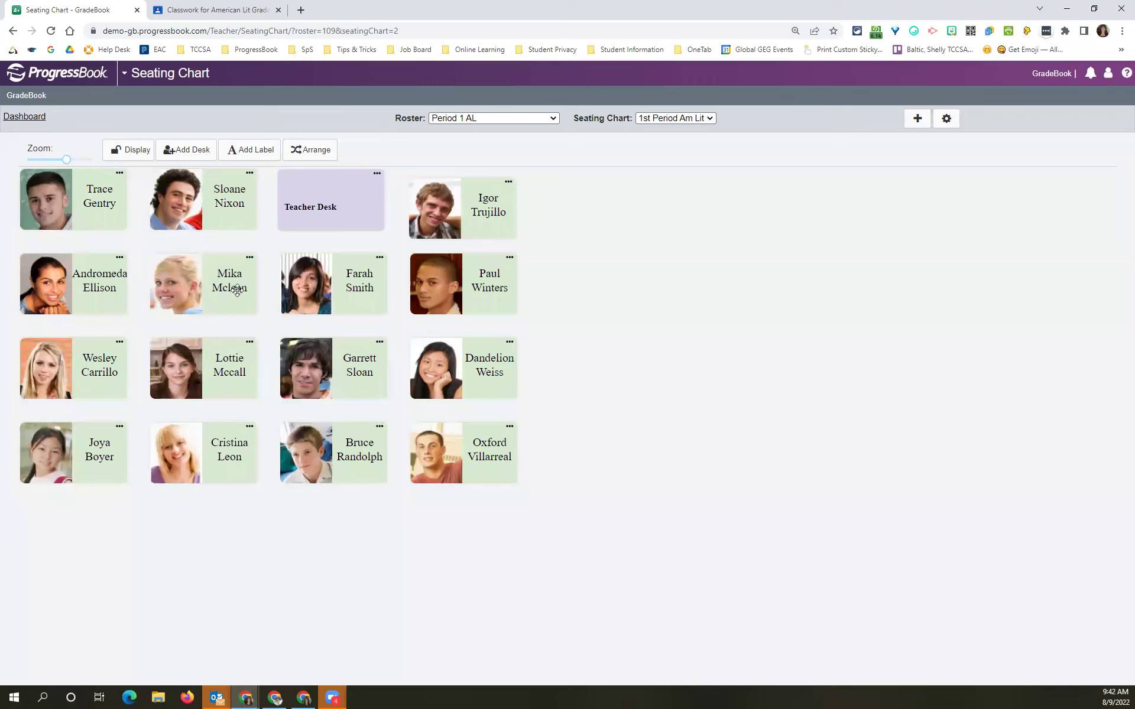
left_click(138, 152)
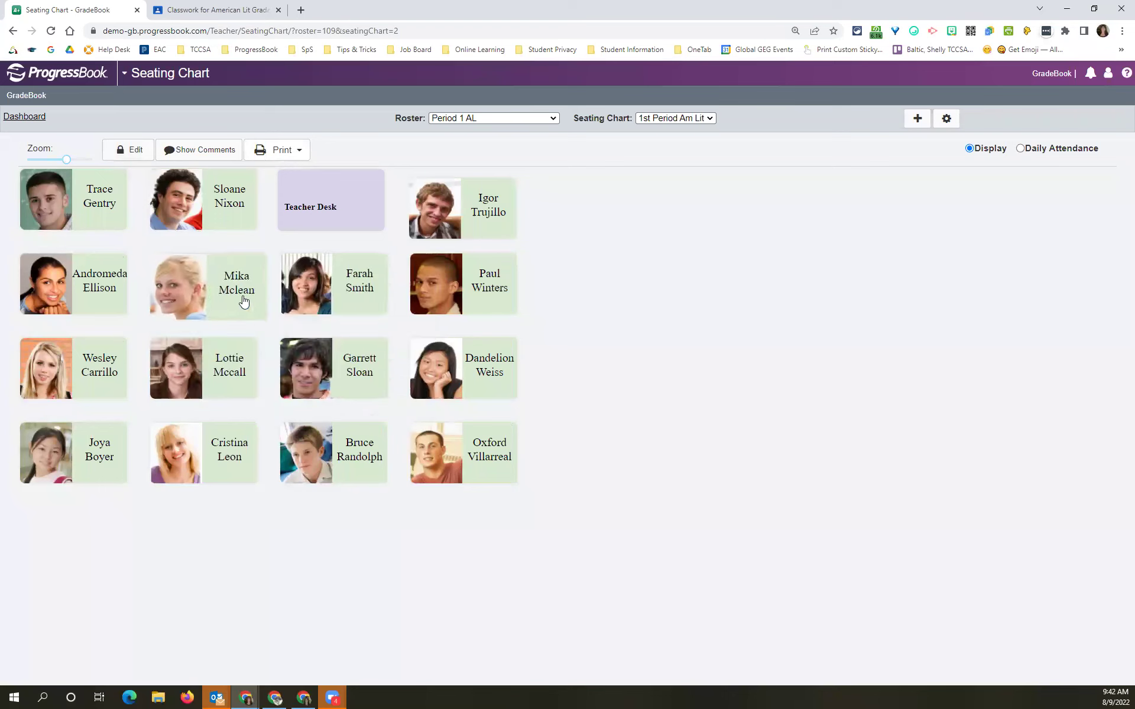
Step: Make one student's desk red with the comment 'Allergy to Peanuts', then lock the chart again
left_click(134, 150)
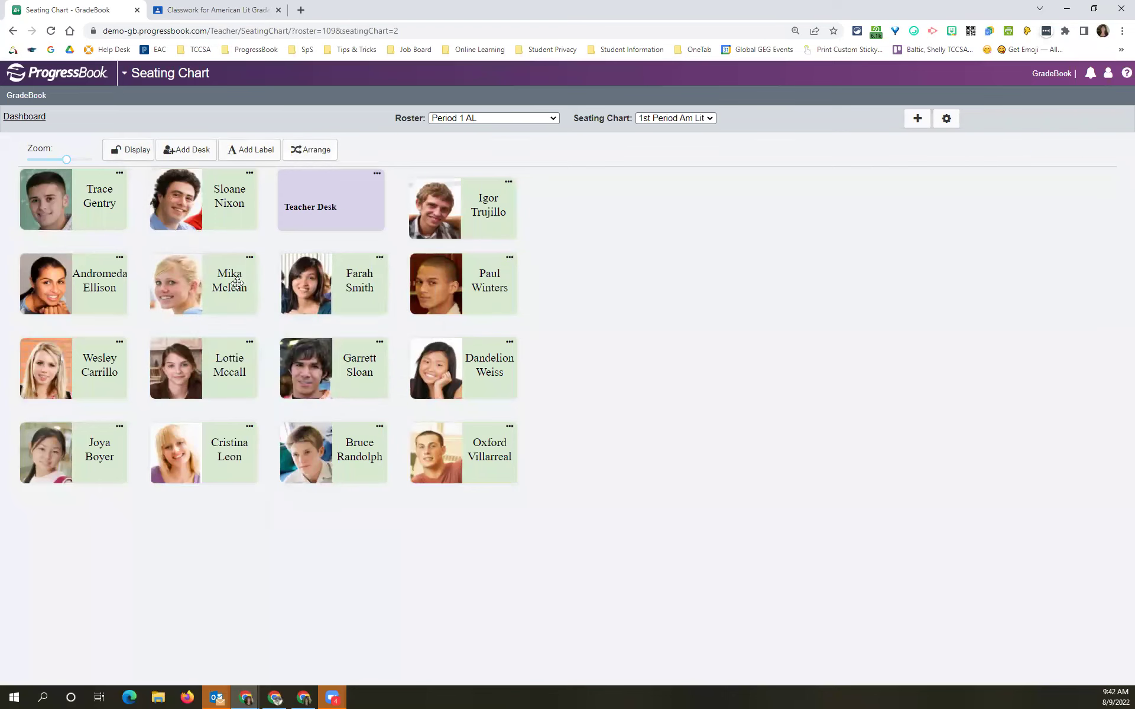
left_click(250, 258)
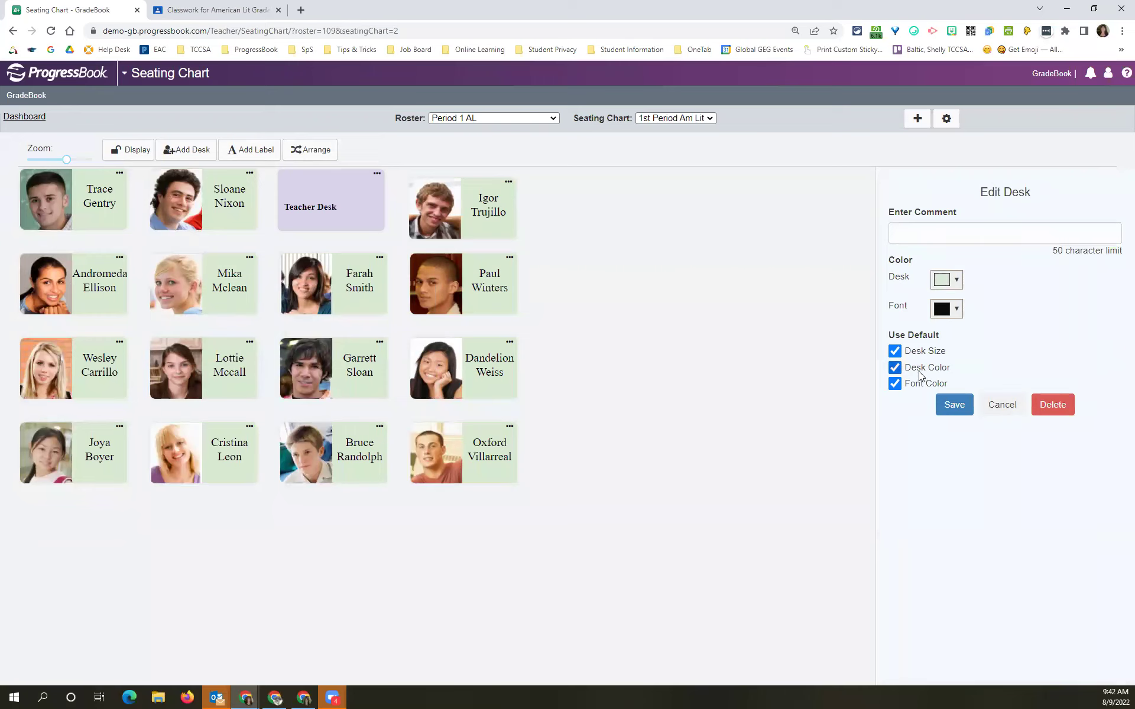
left_click(922, 240)
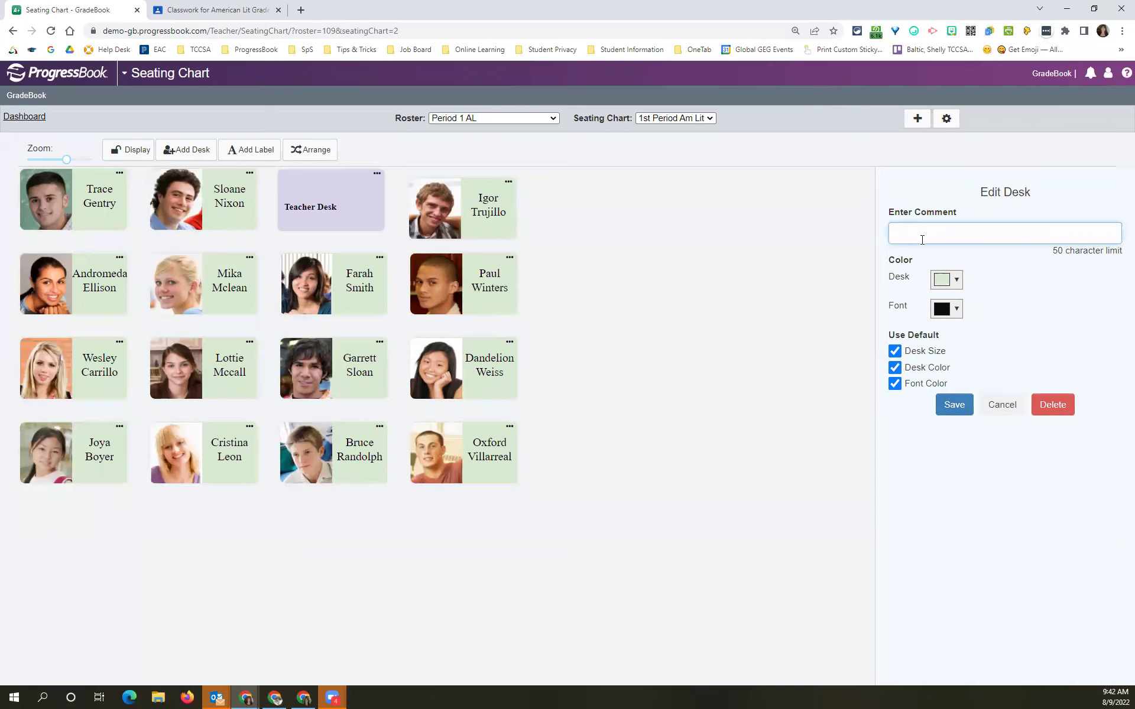
type("Allergy to Peany")
left_click(956, 279)
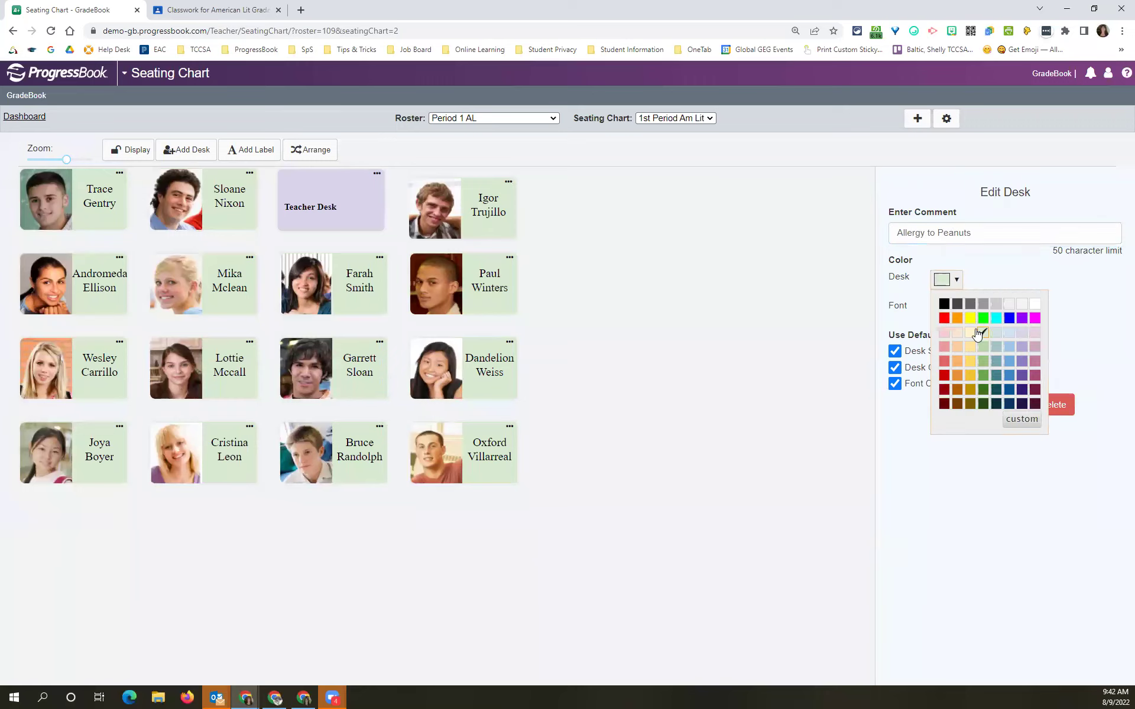
left_click(944, 319)
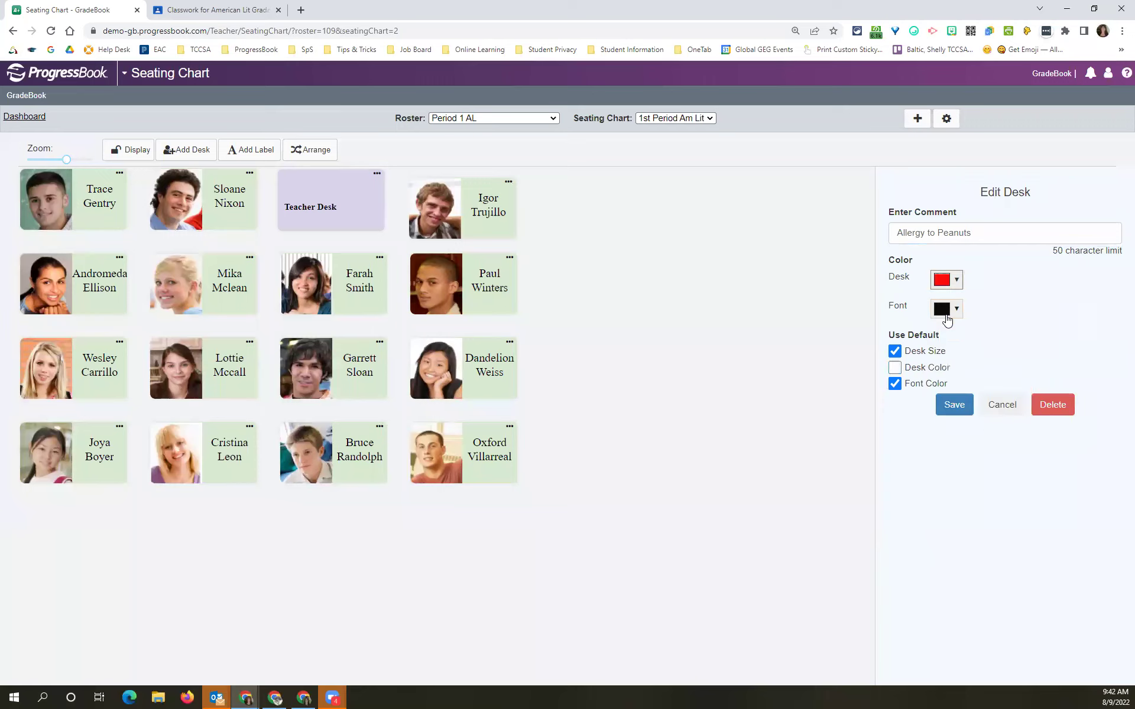
left_click(947, 414)
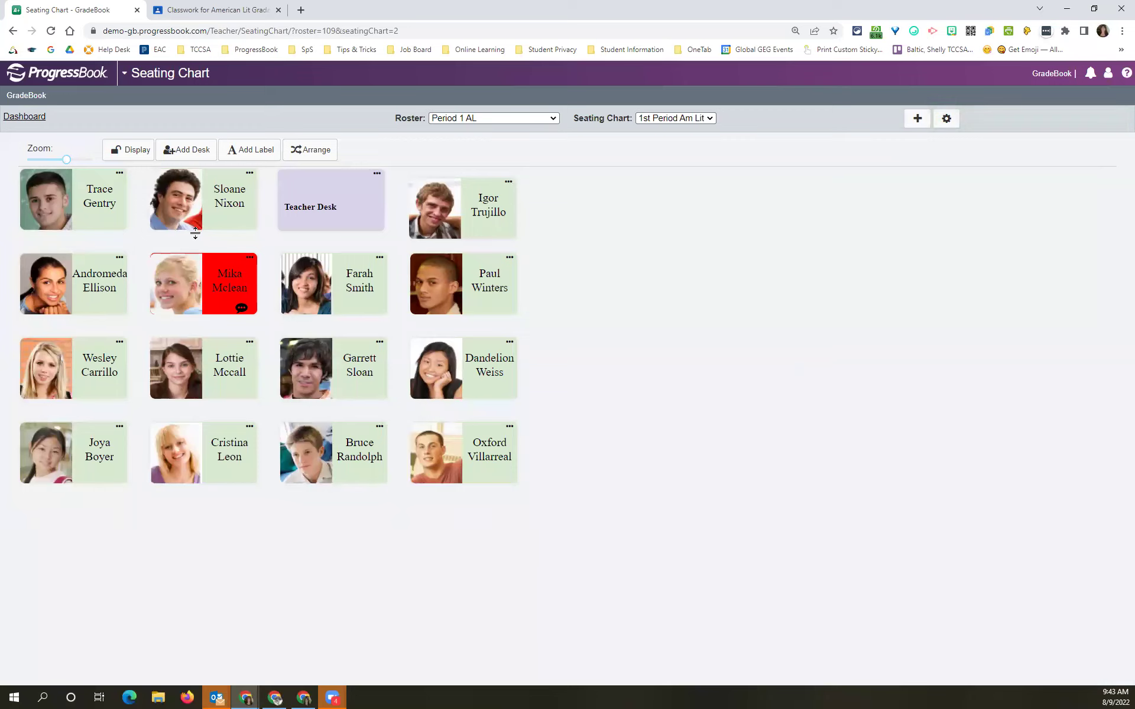
left_click_drag(198, 260, 196, 259)
left_click(145, 145)
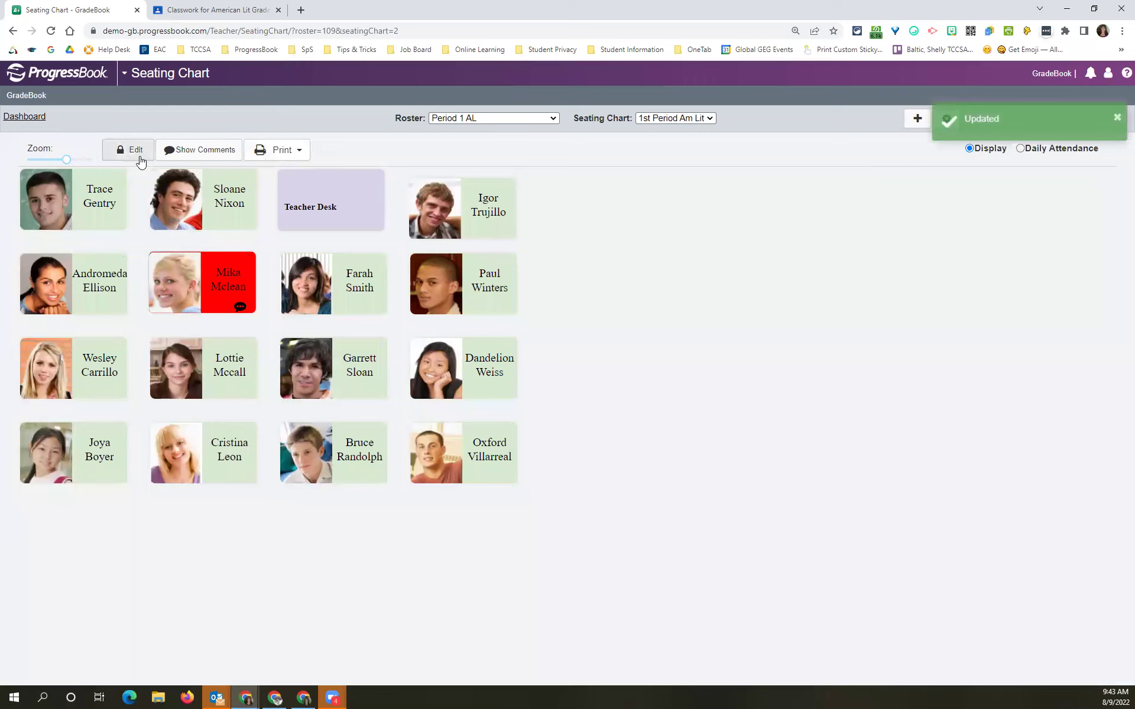
Step: Move the bottom row's rightmost desk to the end of the third row and lock the chart
mouse_move(195, 269)
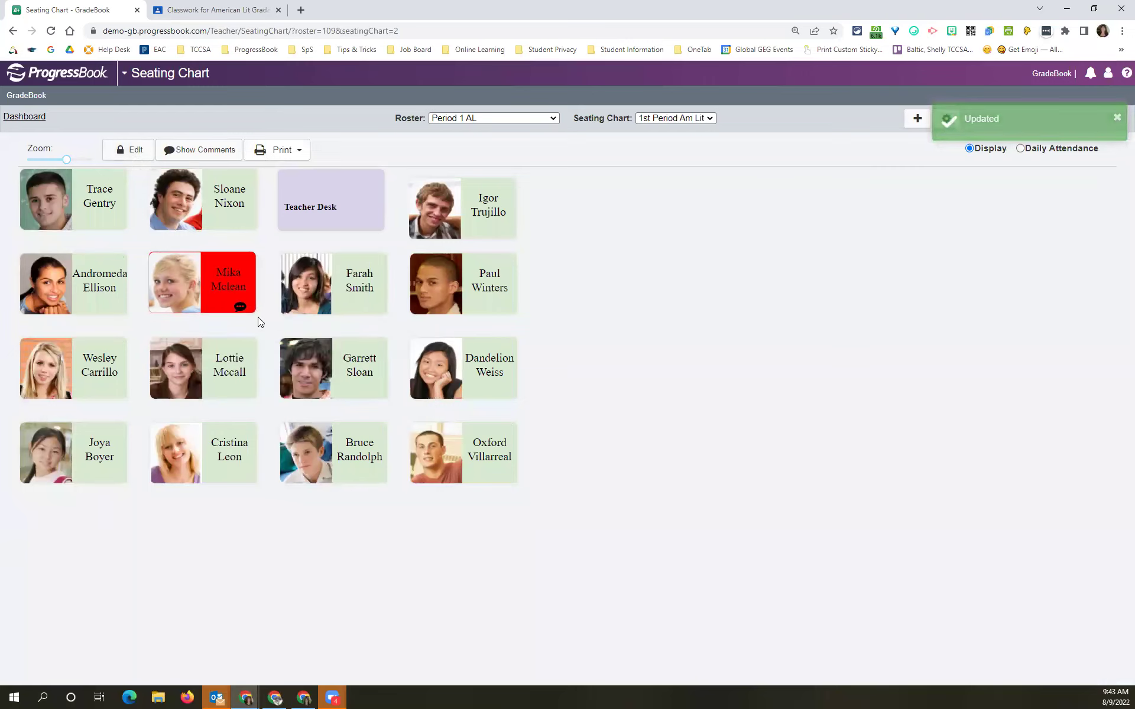
mouse_move(240, 314)
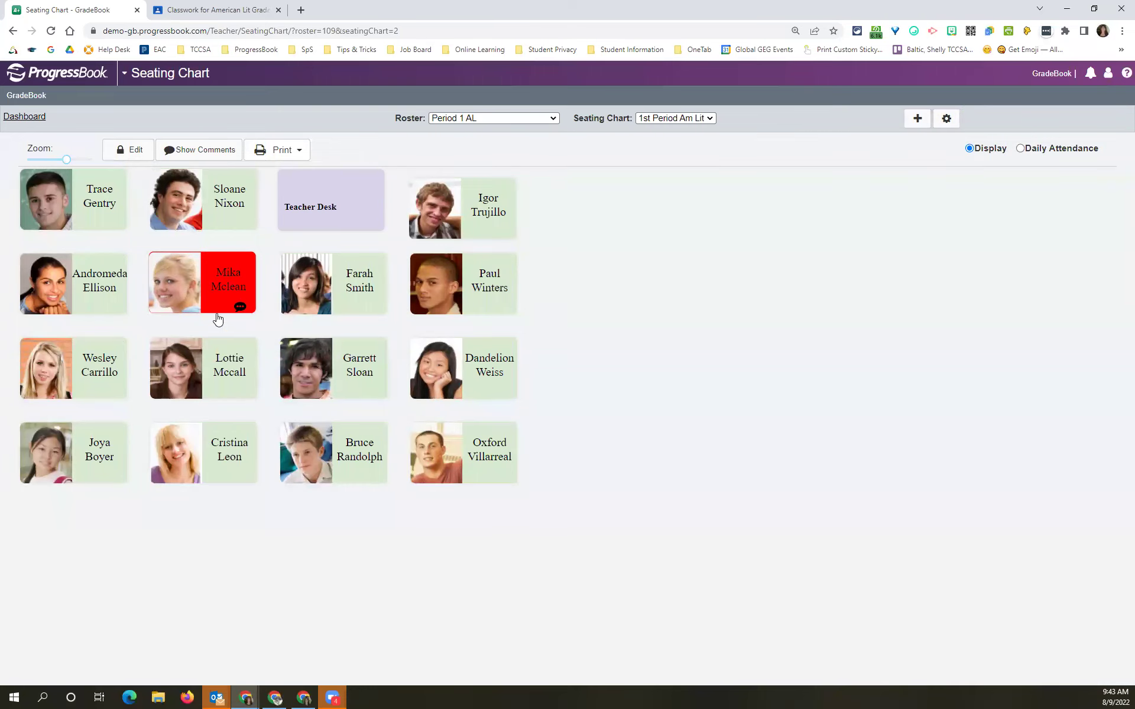
left_click(152, 151)
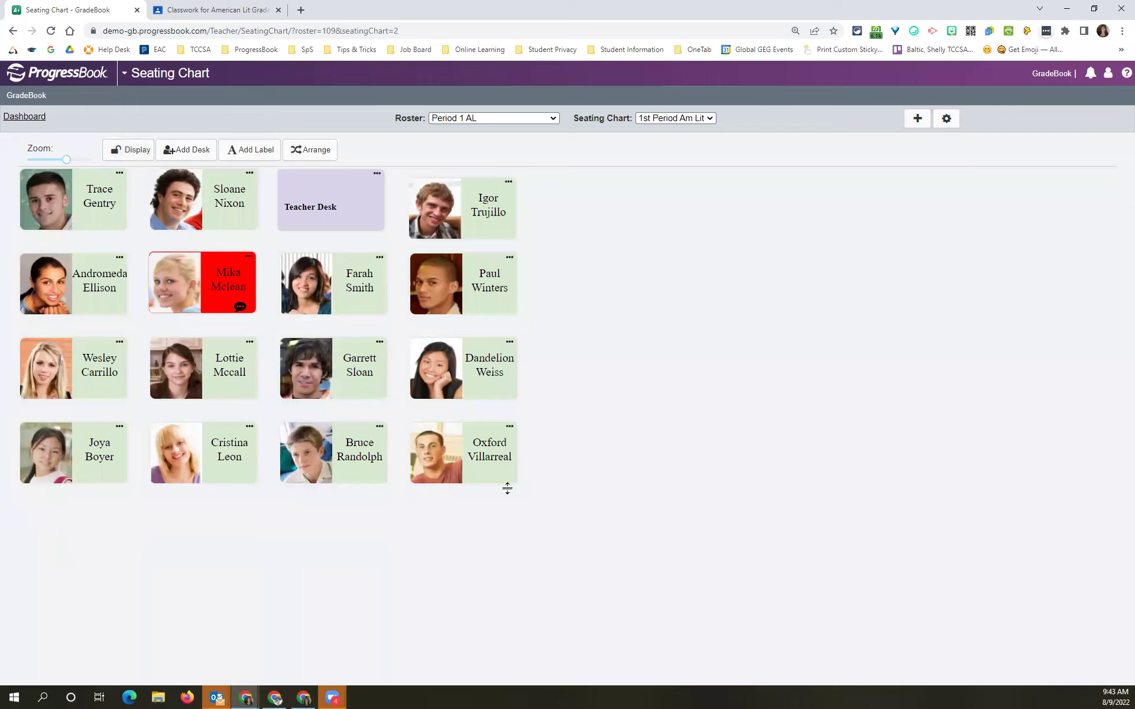
left_click_drag(482, 449, 625, 366)
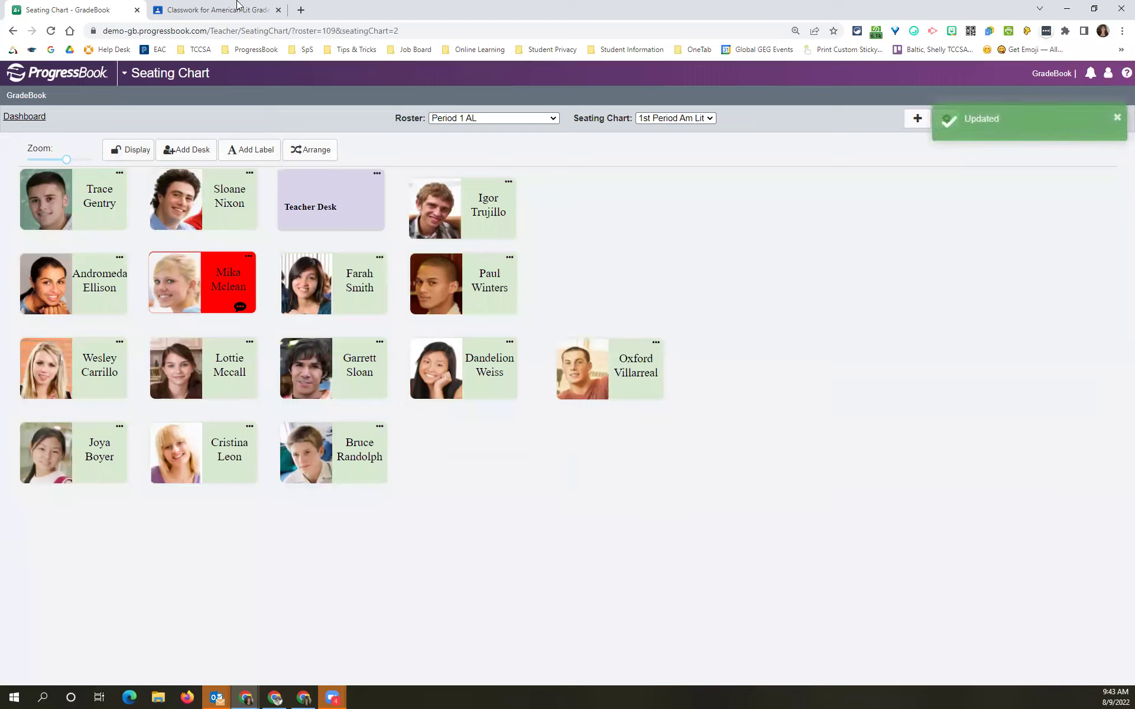
left_click(135, 151)
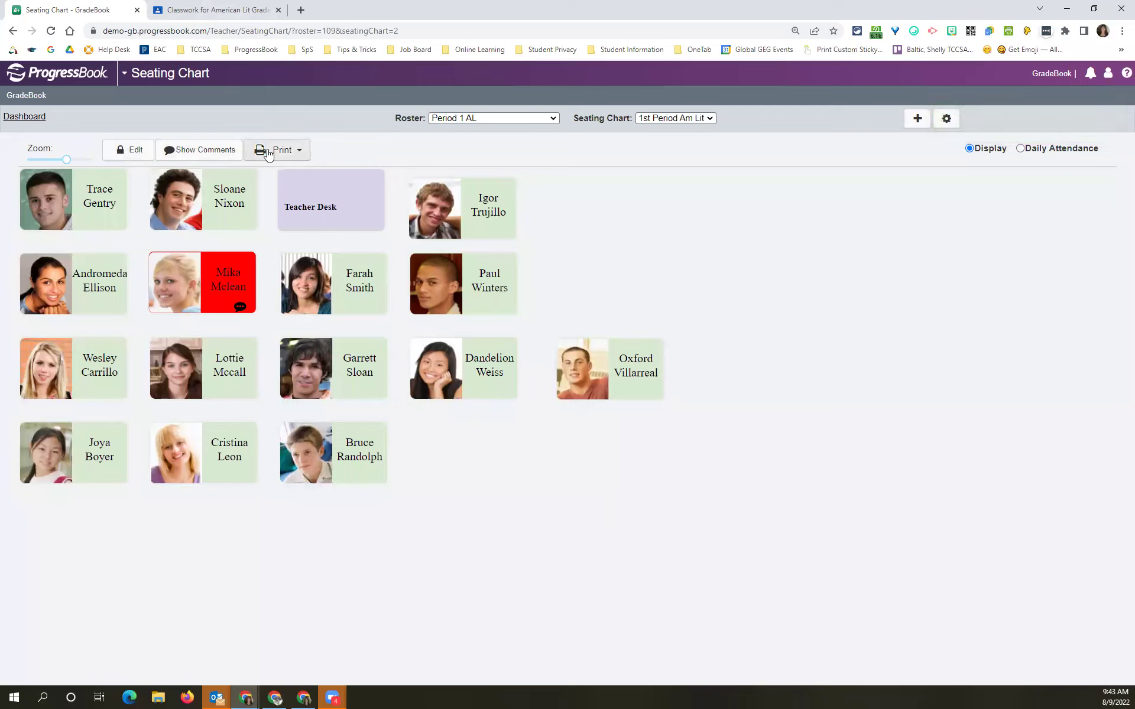
Step: Switch the seating chart to Daily Attendance and mark the top row's second student absent
left_click(295, 153)
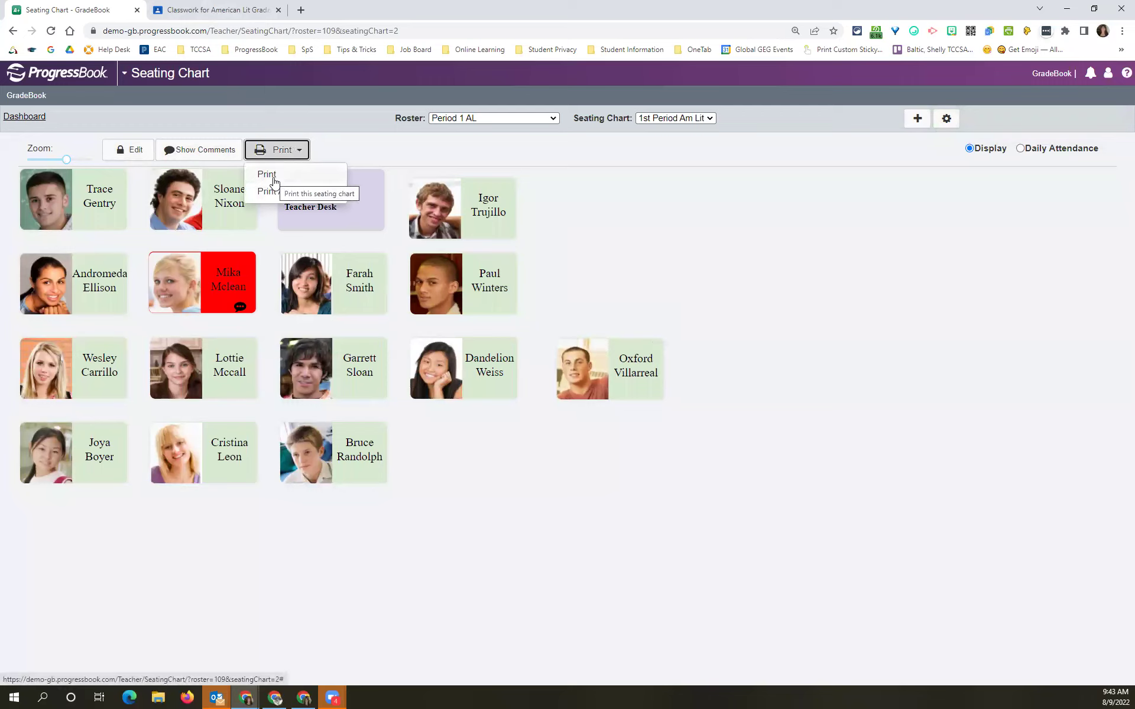
left_click(954, 157)
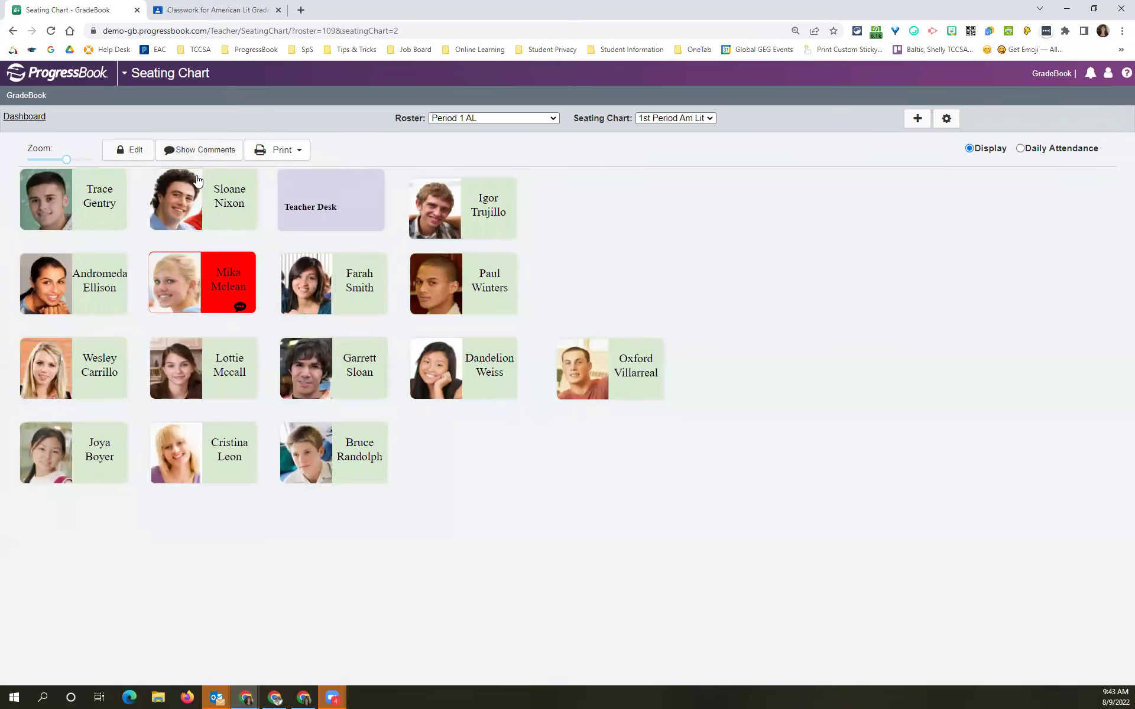
left_click(1021, 149)
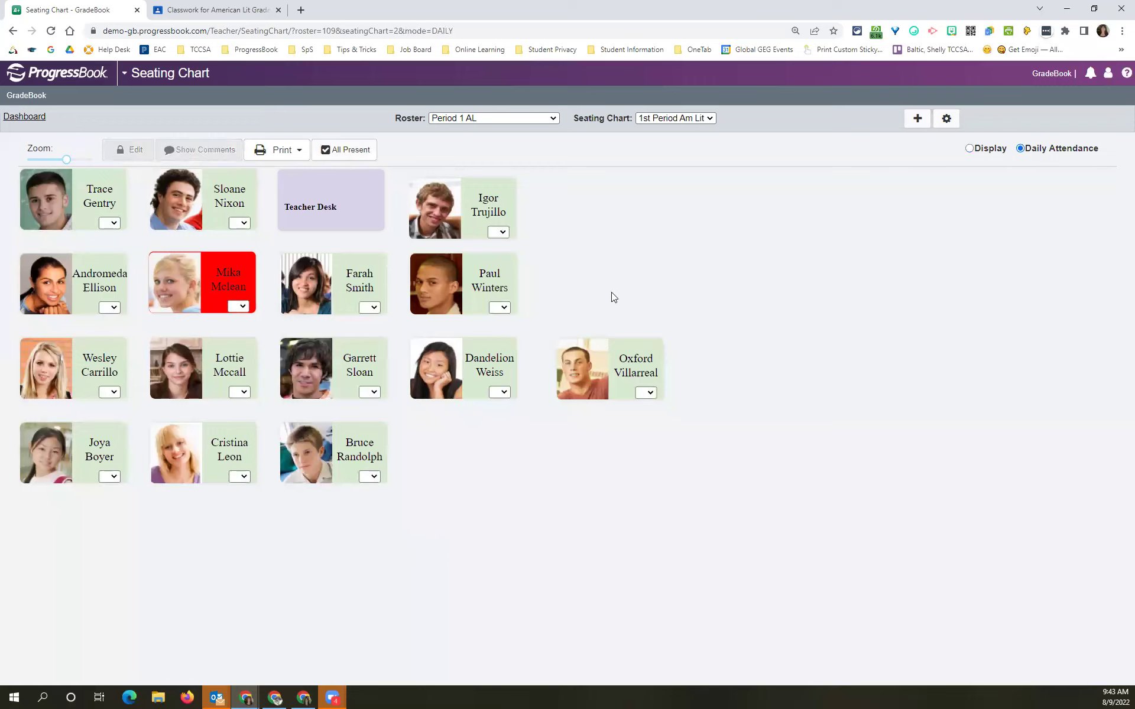
left_click(243, 223)
left_click(239, 246)
Step: Mark the bottom row's third student absent and return to the class dashboard
left_click(370, 476)
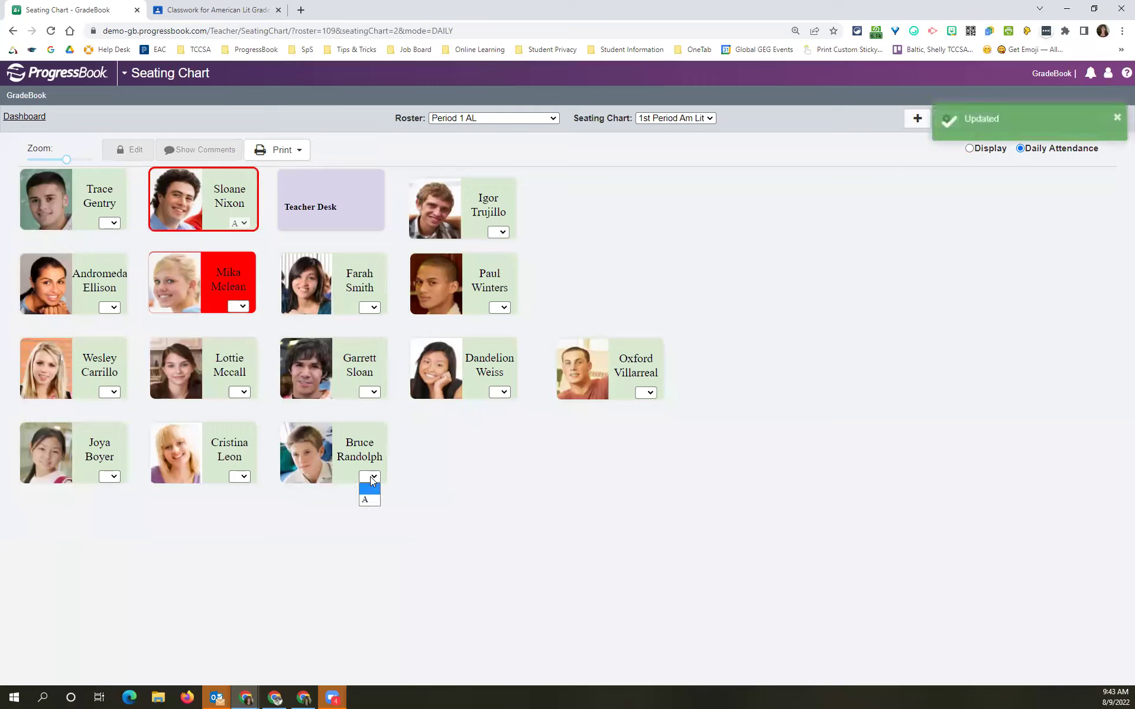
left_click(373, 498)
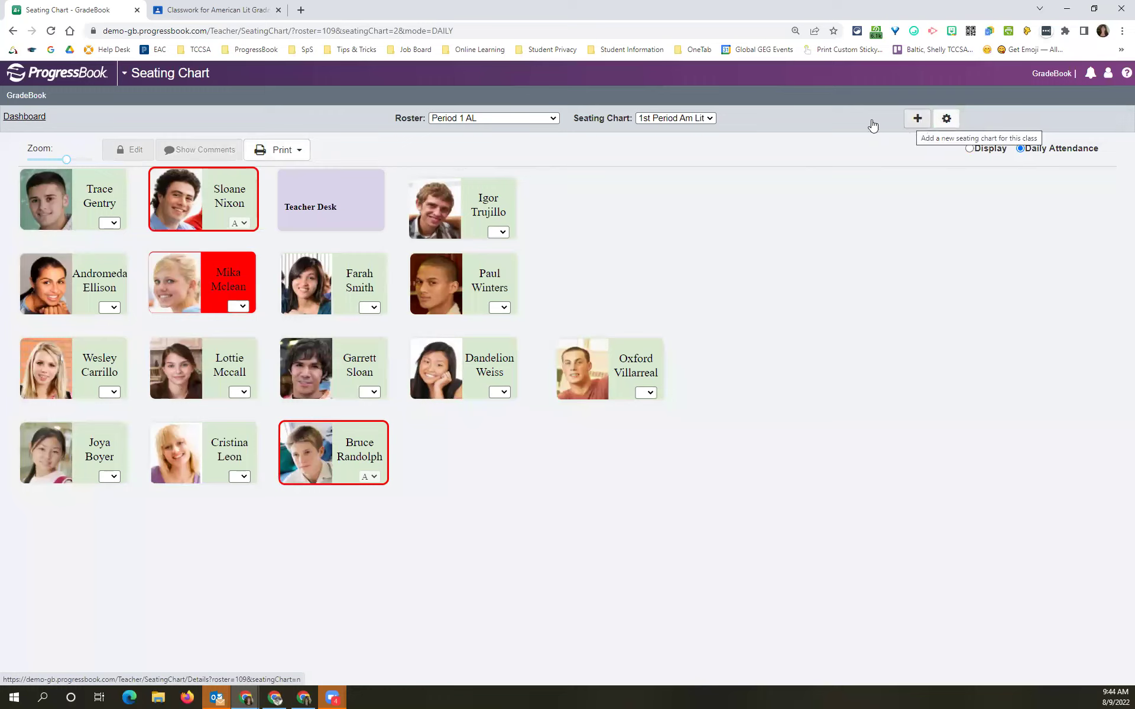
left_click(298, 150)
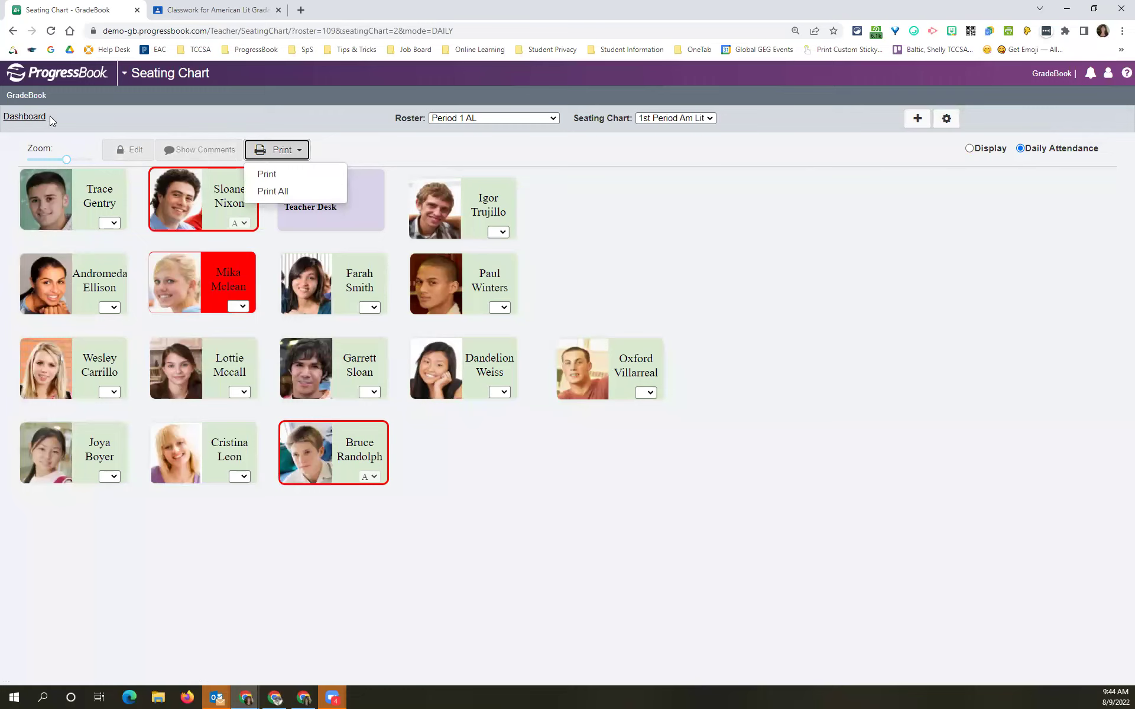
left_click(25, 117)
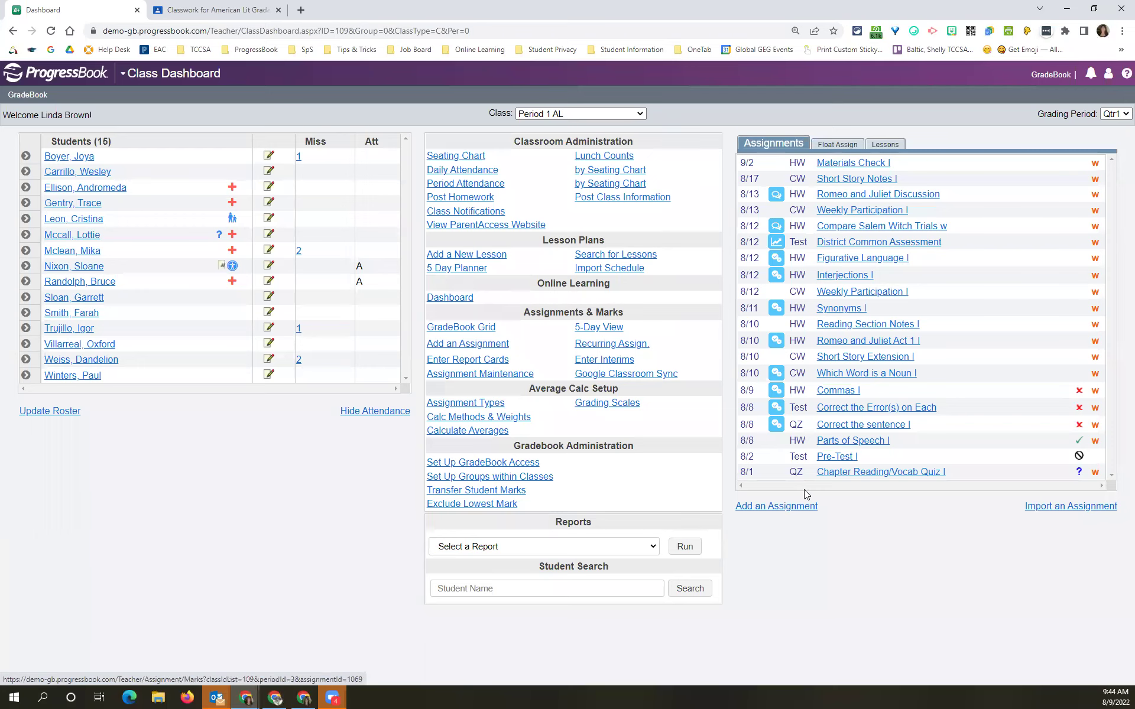
Step: Start a blank Add an Assignment form for Period 1 AL
left_click(774, 508)
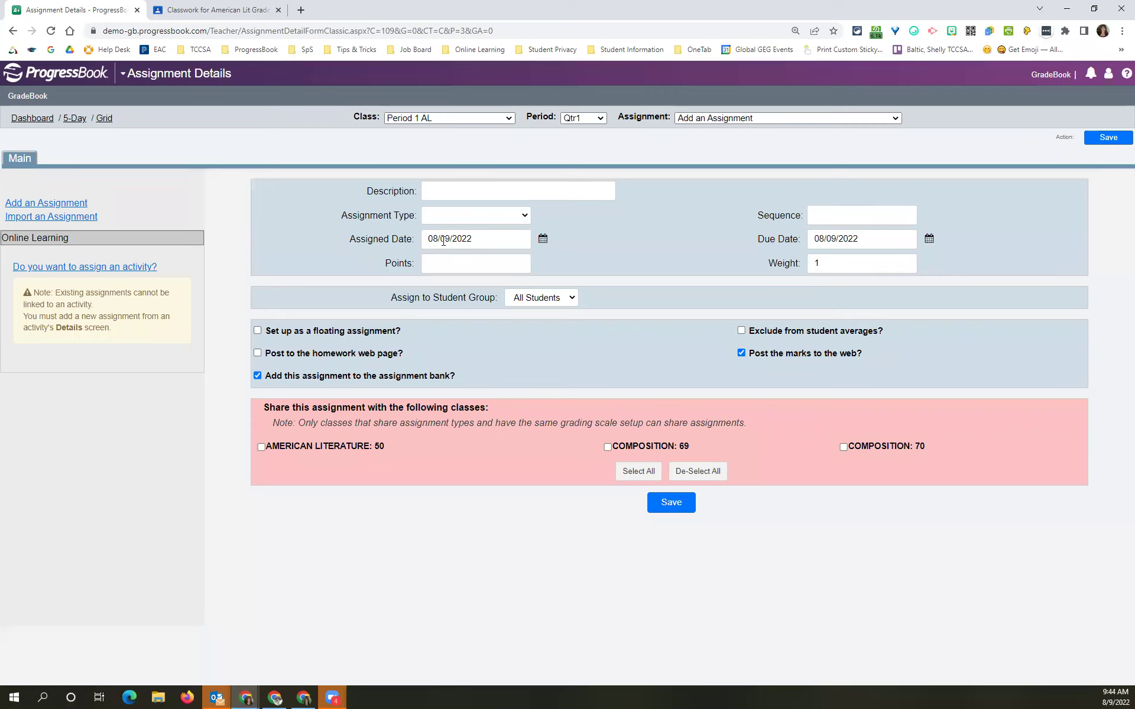
Step: View the Assigned Date and Due Date calendars, then leave the form unsaved for the dashboard
left_click_drag(433, 240, 428, 239)
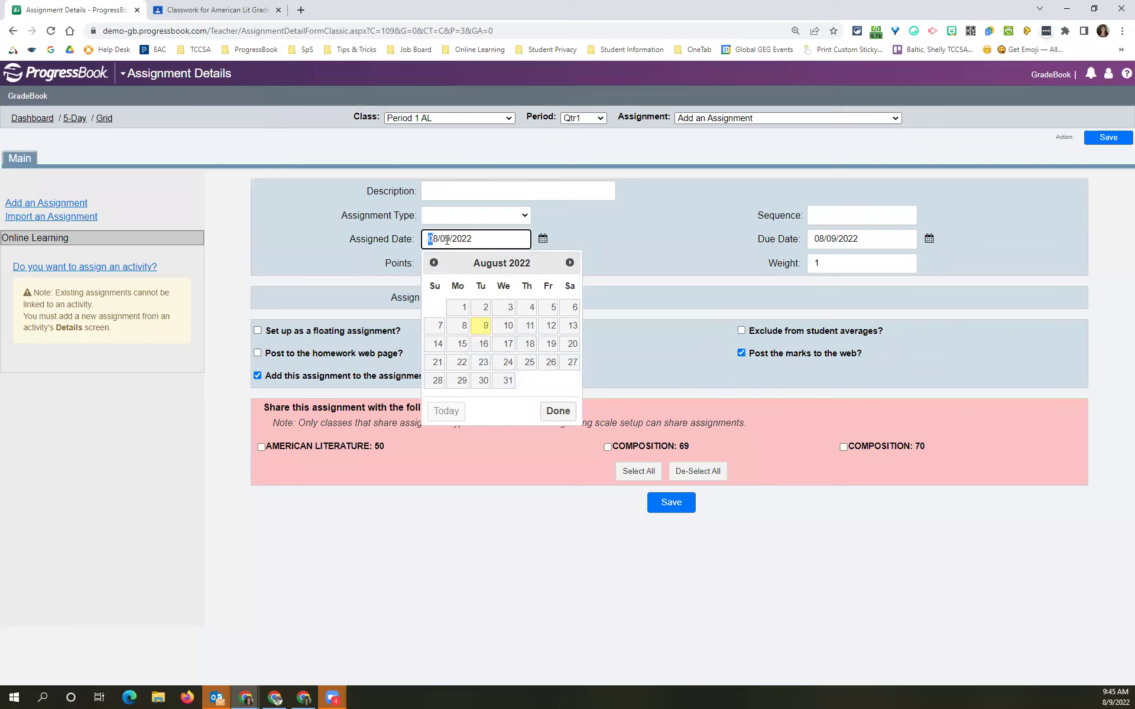
left_click(839, 236)
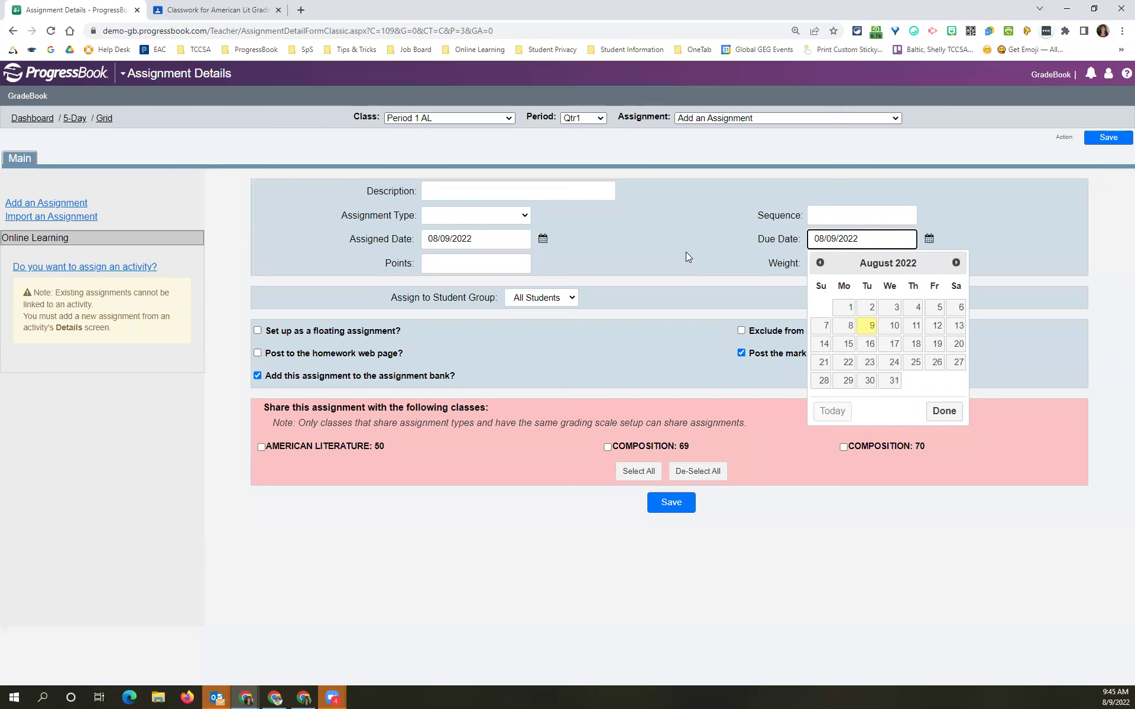
left_click(447, 239)
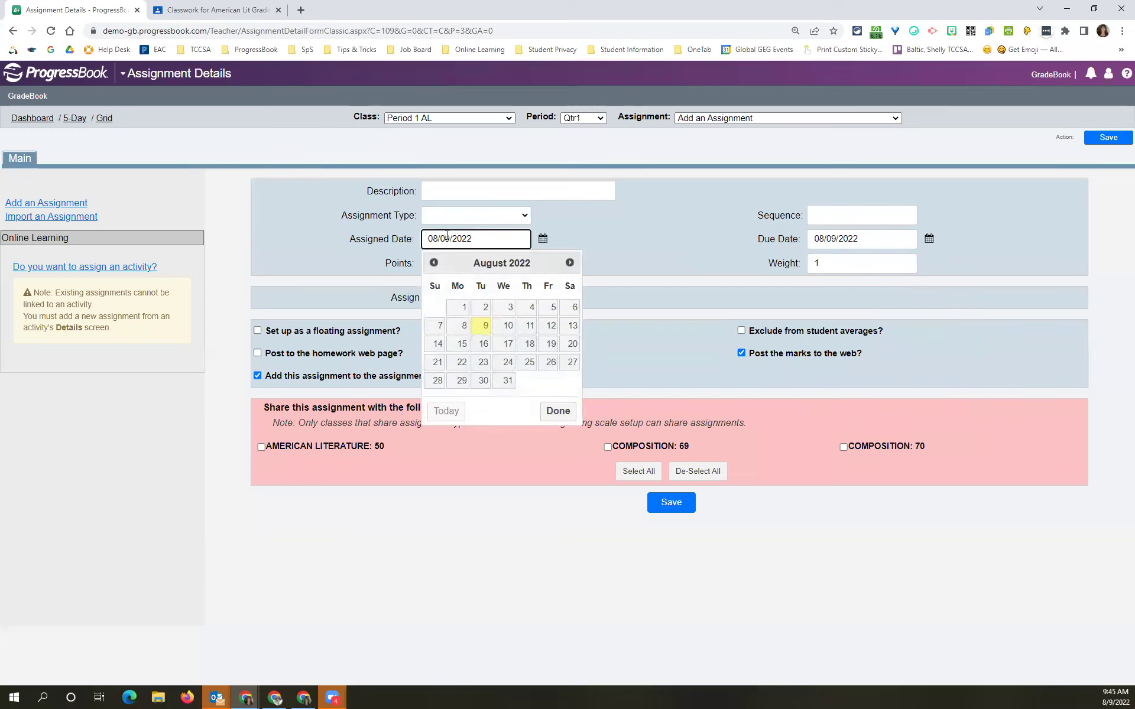
left_click(858, 238)
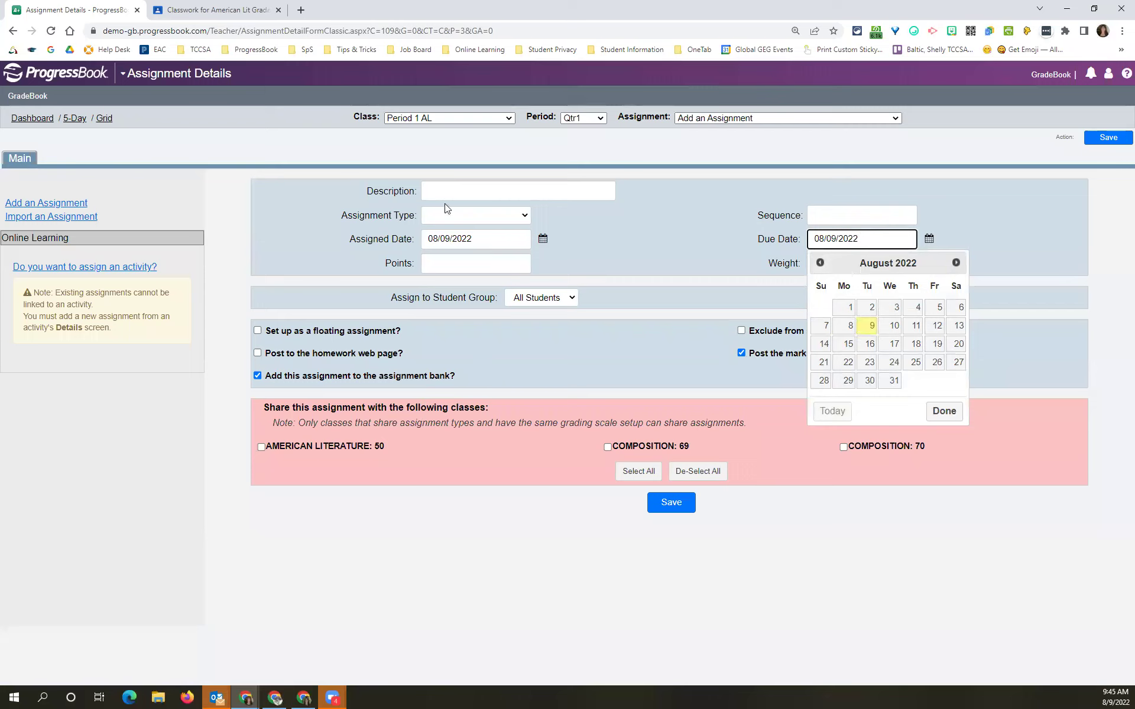
left_click(31, 118)
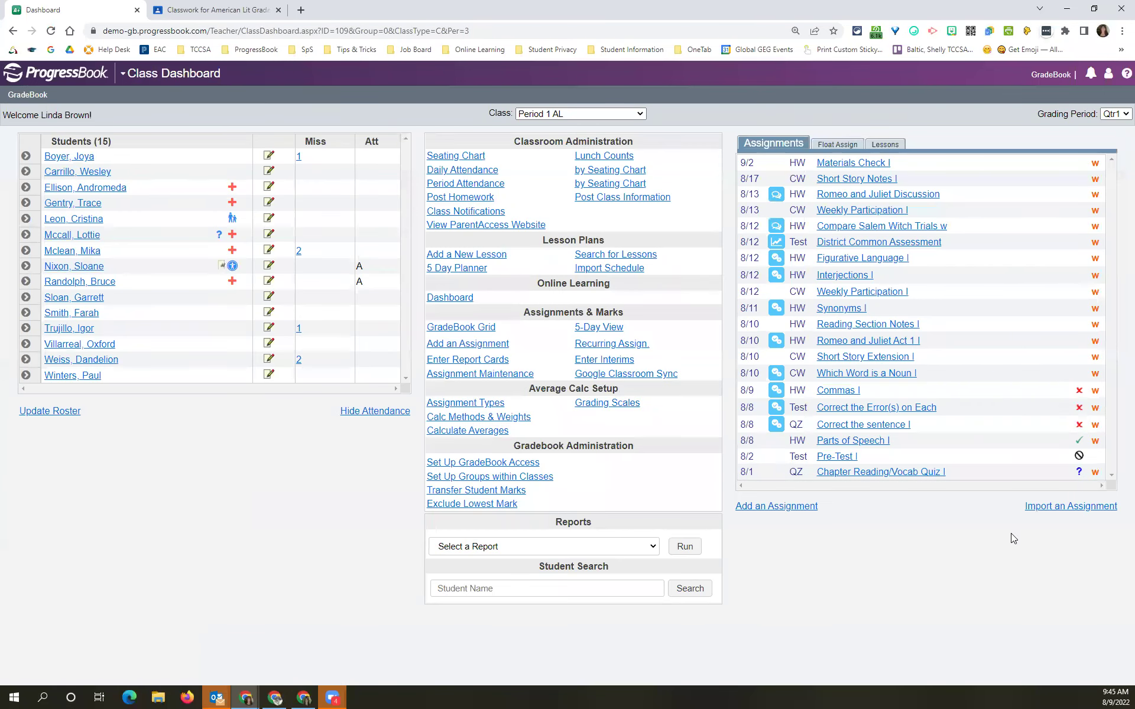
Step: Import the Commas I homework from the American Literature assignment list
left_click(1056, 507)
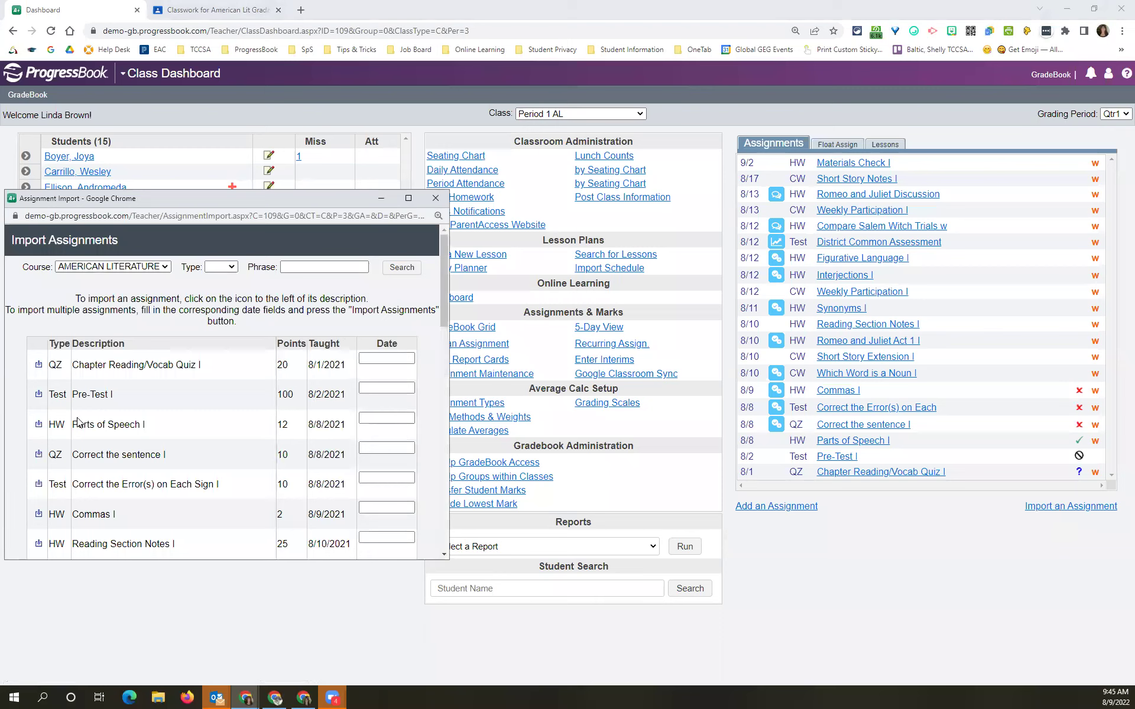
left_click_drag(72, 394, 112, 395)
scroll(246, 449, "down", 5)
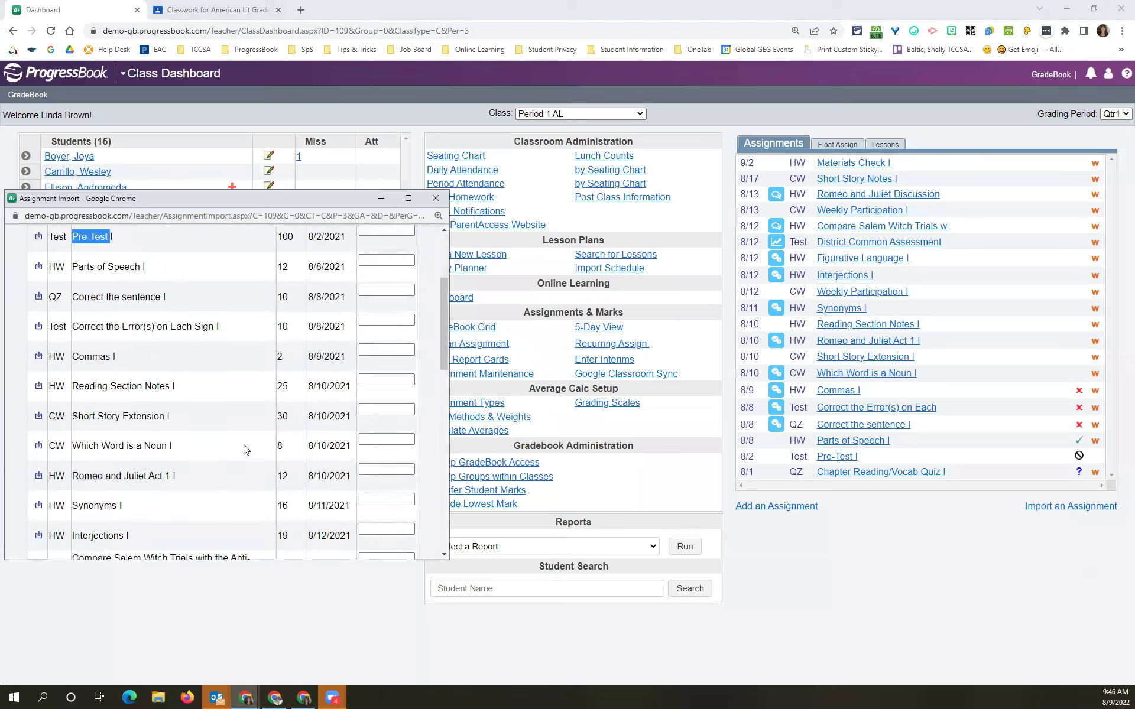
scroll(247, 449, "down", 1)
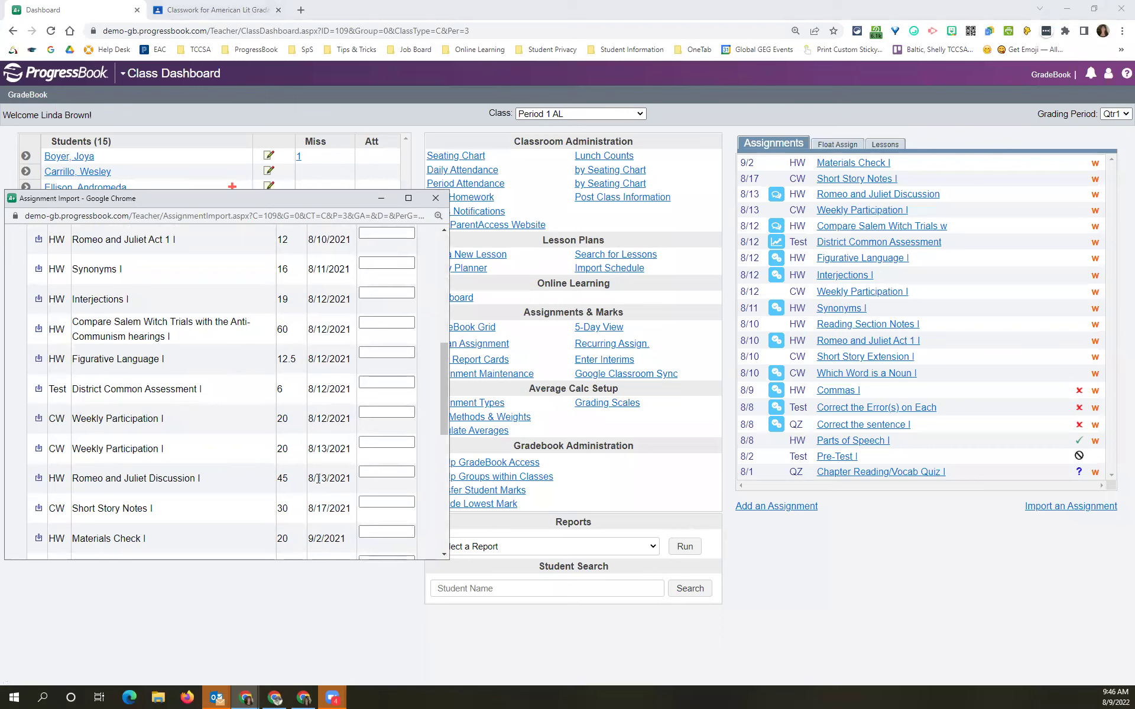
left_click_drag(320, 482, 341, 479)
scroll(107, 491, "up", 4)
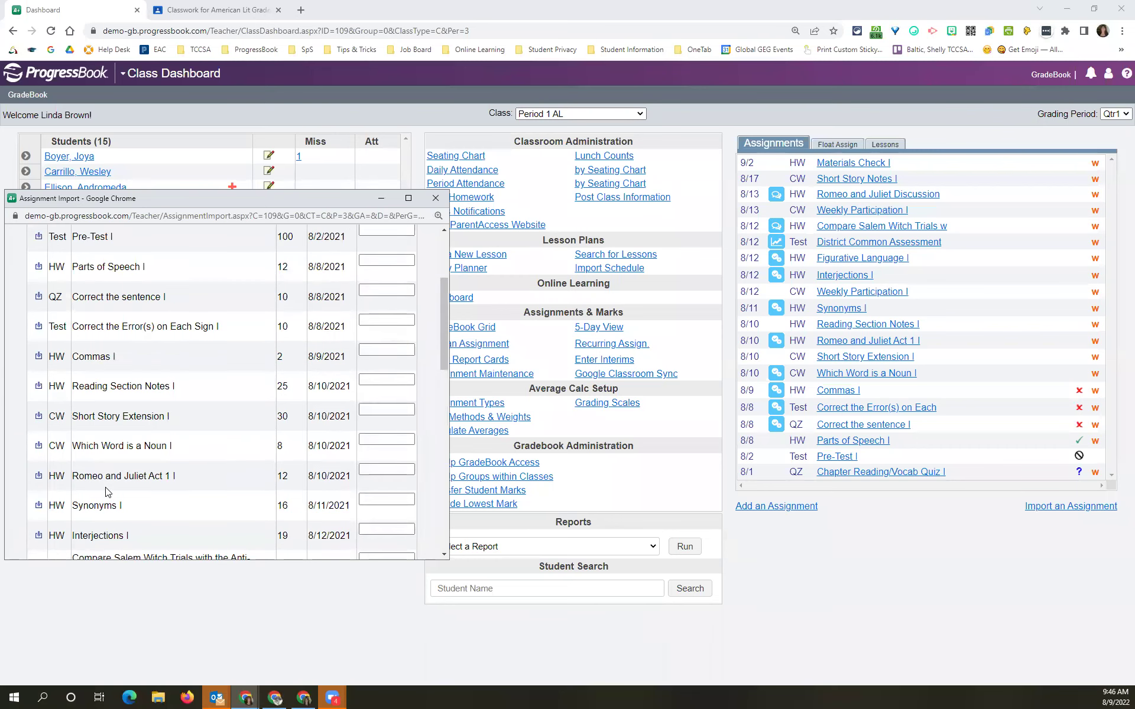
left_click(38, 357)
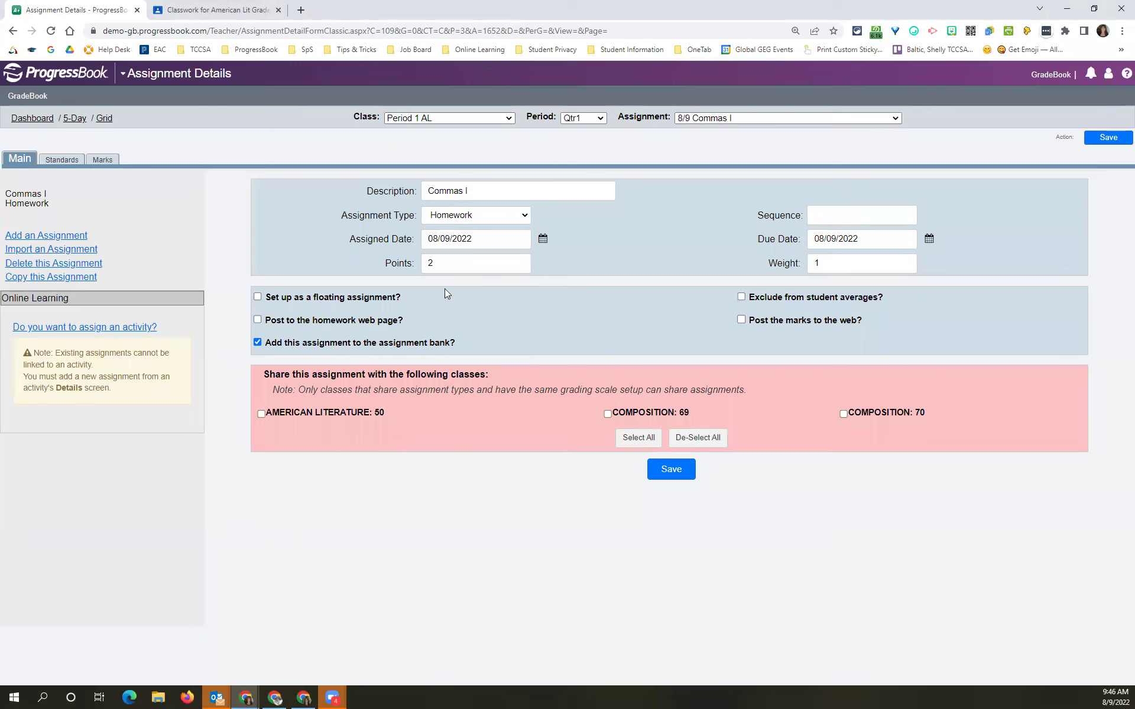
Step: Set Commas I to 5 points, then go to Google Classroom's American Lit Classwork page
left_click(440, 262)
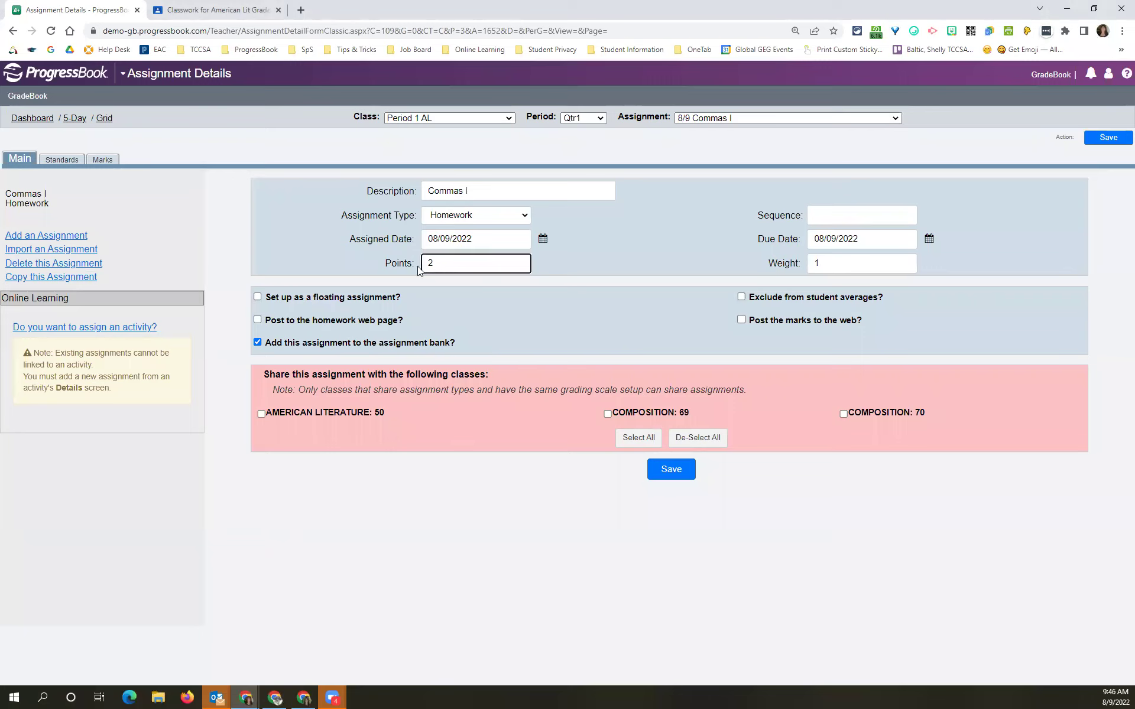
key("BackSpace")
type("5")
left_click(32, 118)
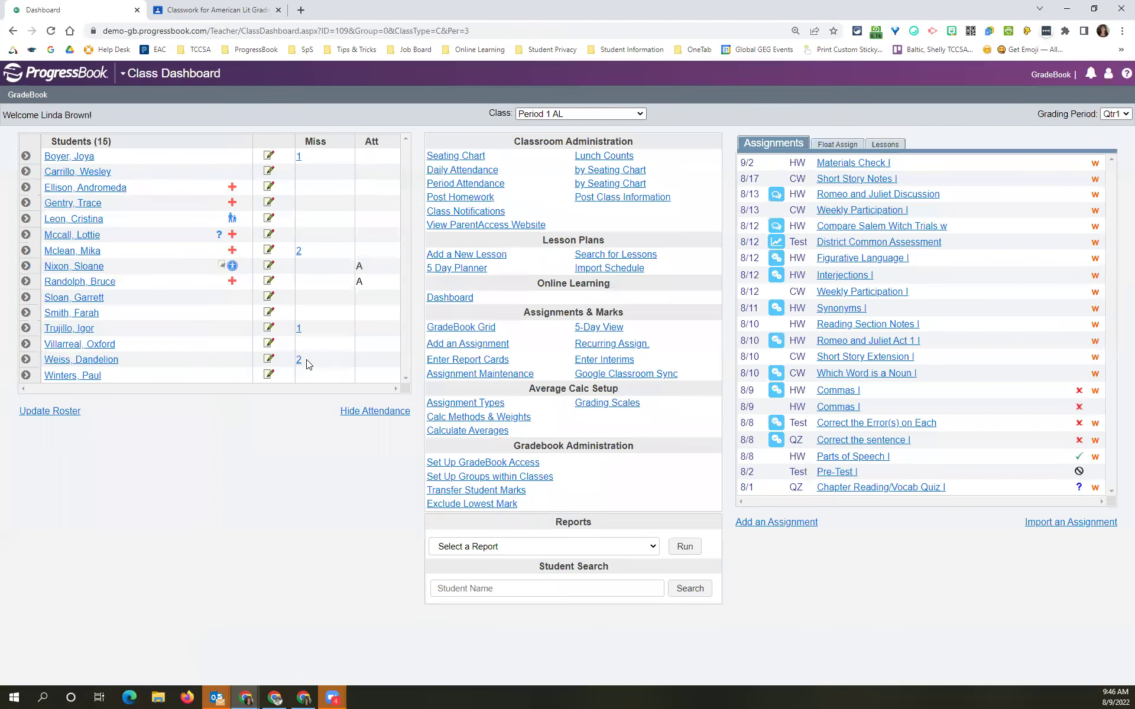
left_click(209, 10)
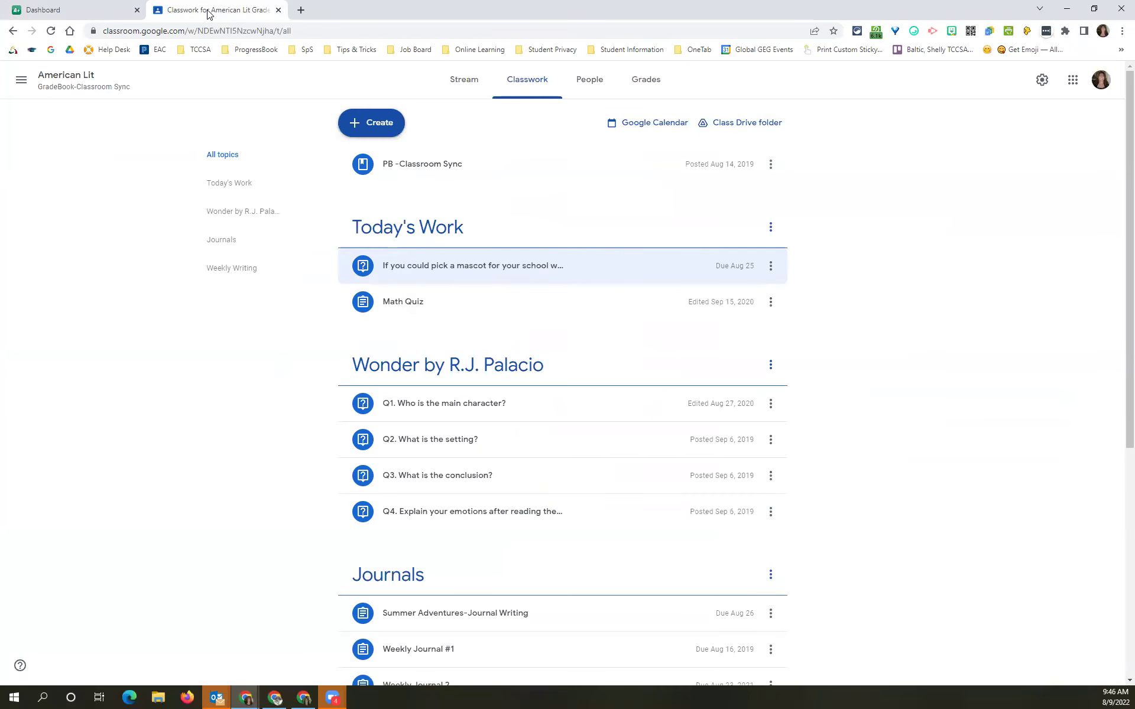
Step: Give the turned-in mascot answer a 4/5 draft grade and return to ProgressBook
left_click(475, 275)
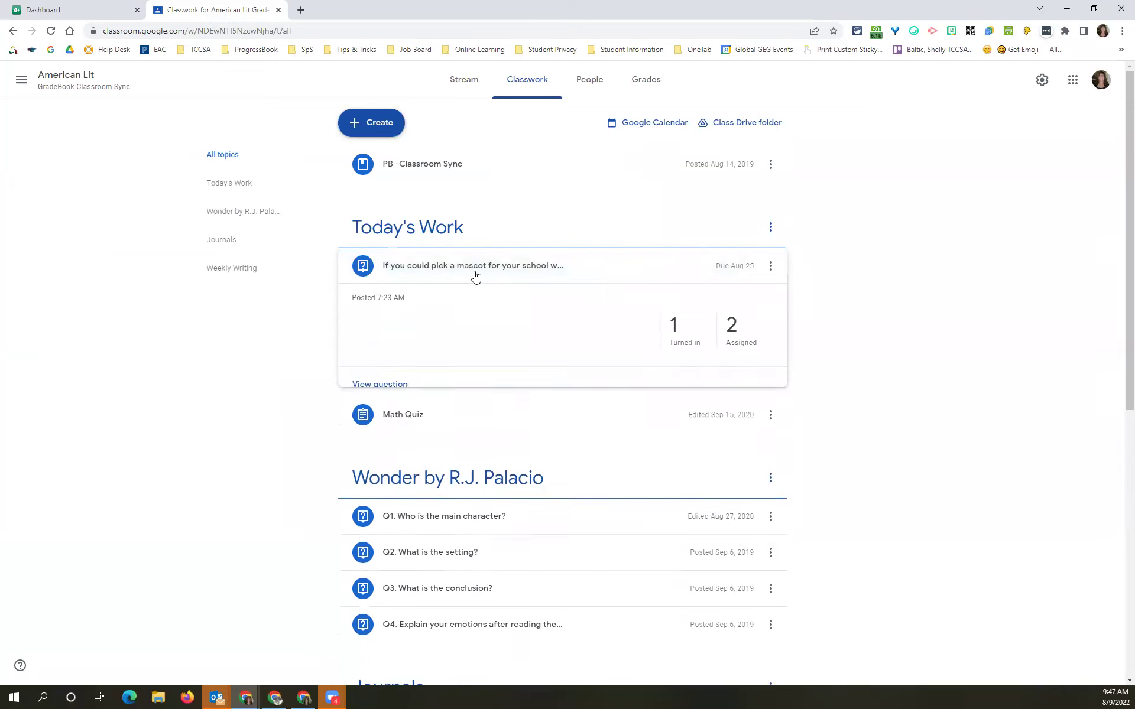
left_click(673, 330)
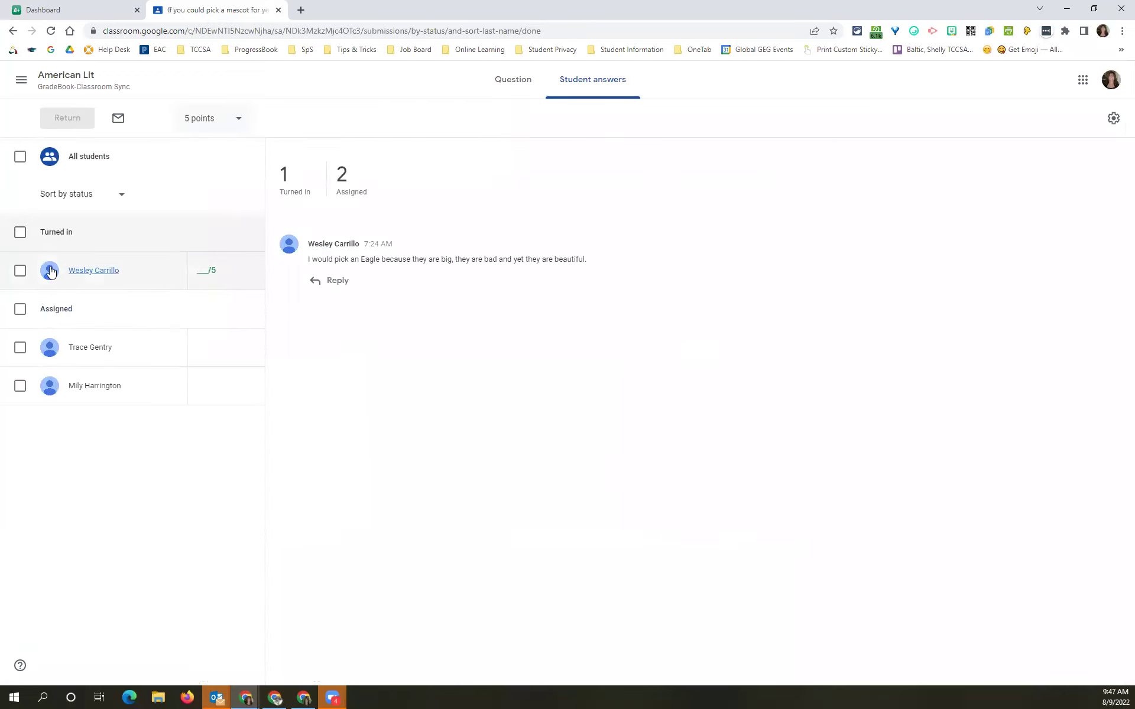
left_click(205, 271)
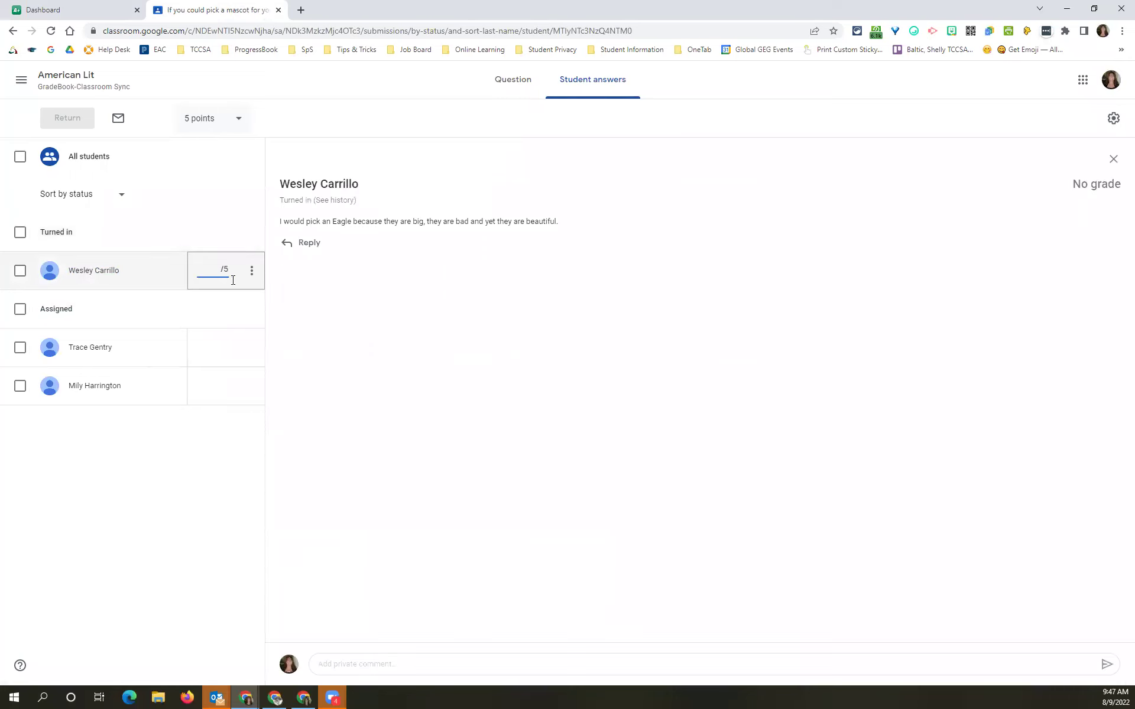
type("5")
key("BackSpace")
type("4")
left_click(258, 463)
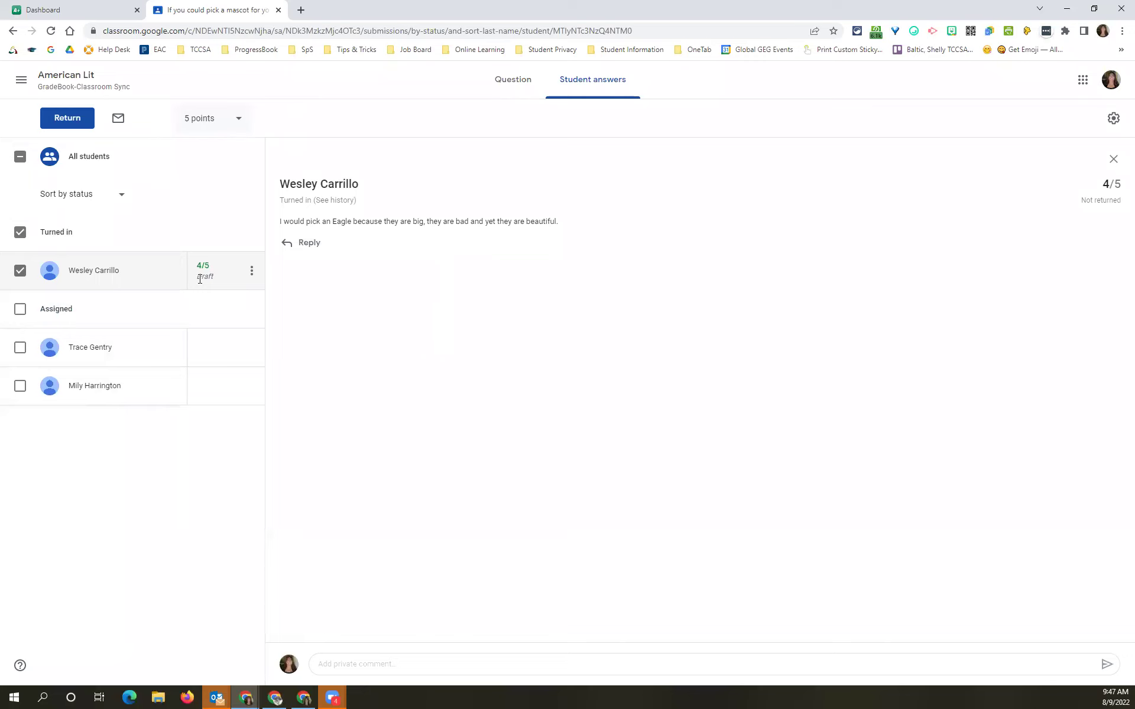
left_click(68, 12)
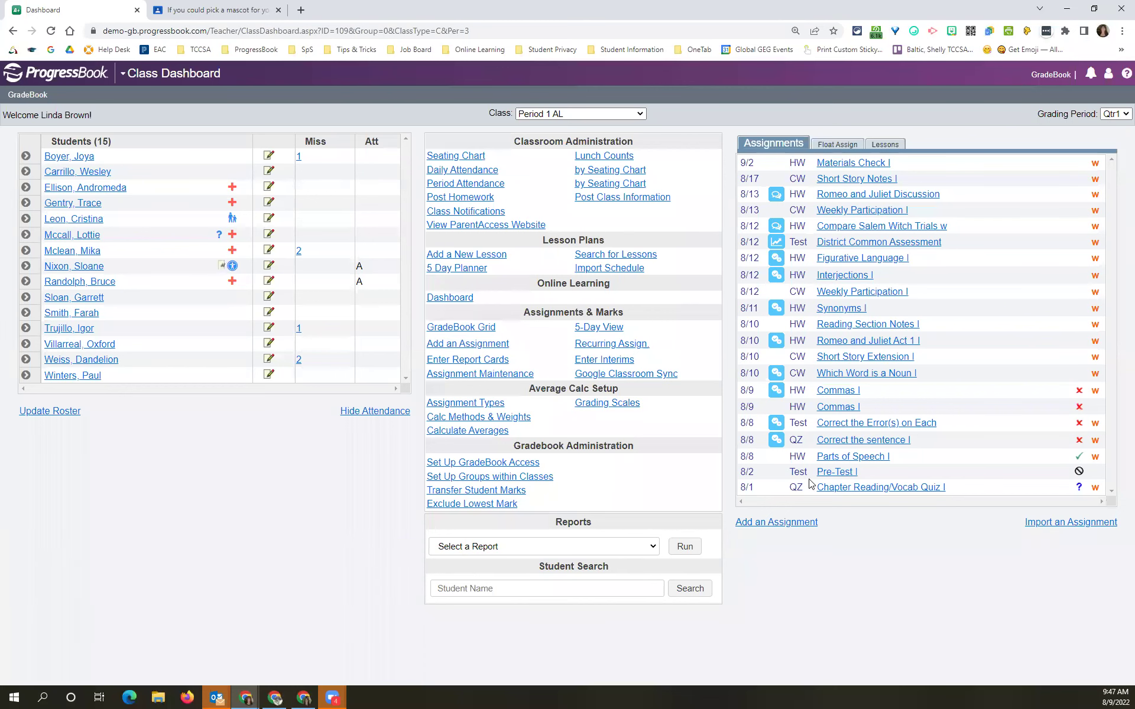
Step: Open Google Classroom Sync with Class Work and the American Lit: GradeBook-Classroom Sync class
left_click(607, 375)
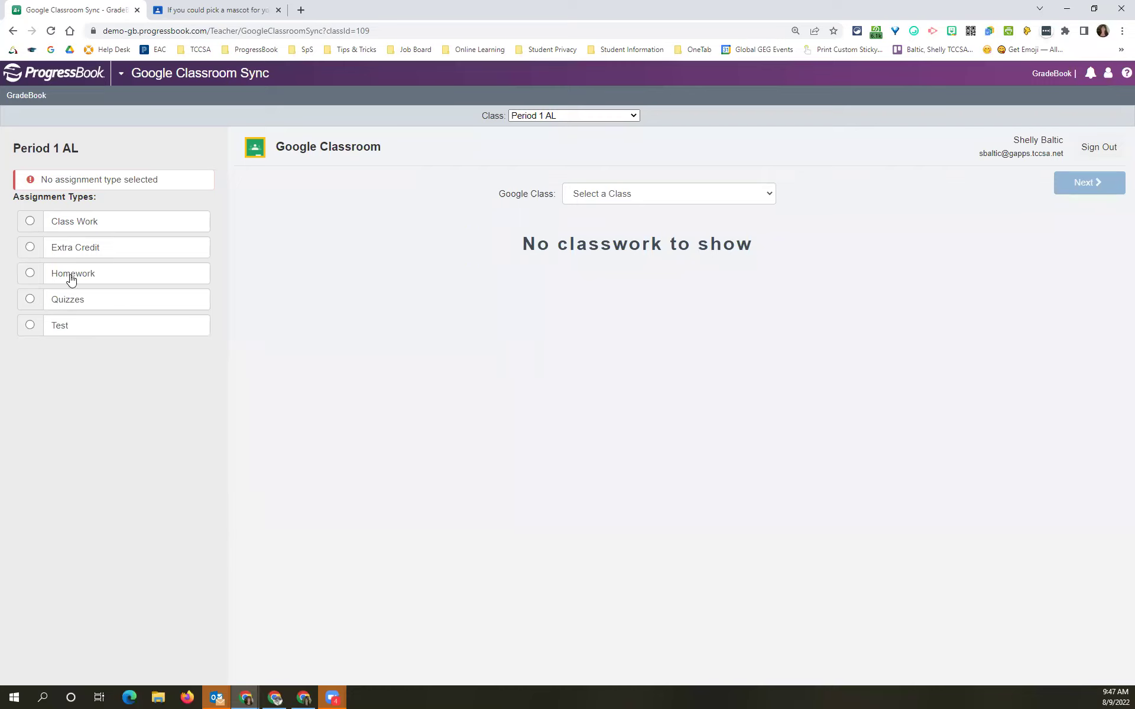
left_click(86, 222)
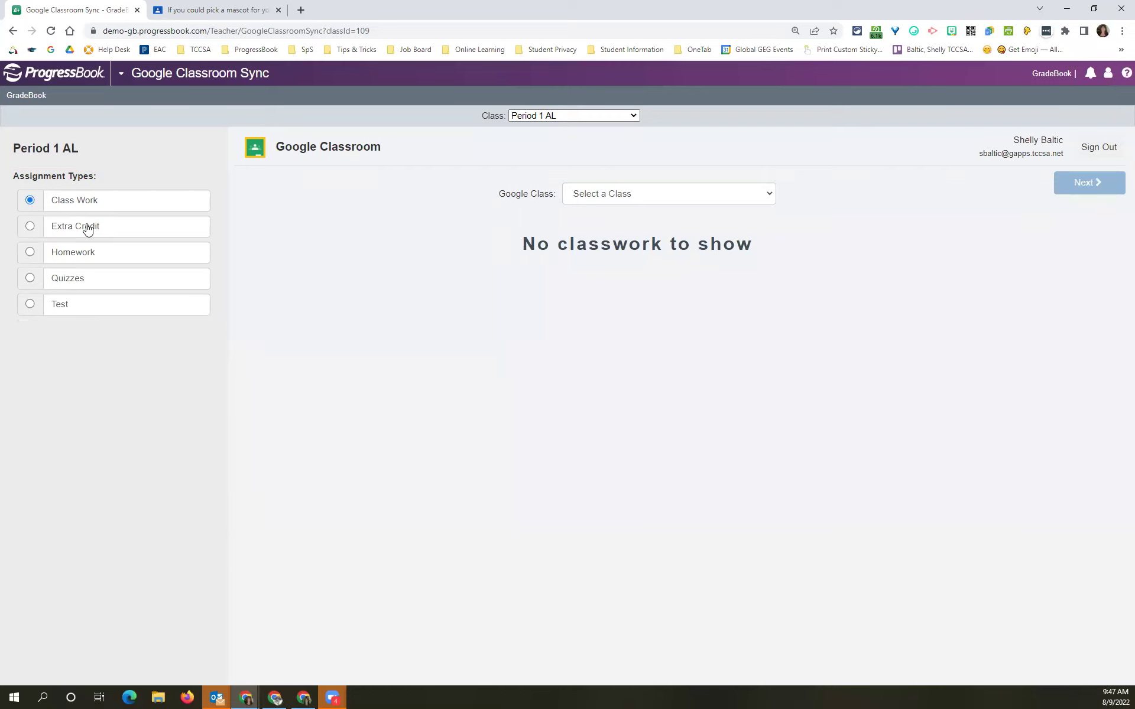
left_click(595, 197)
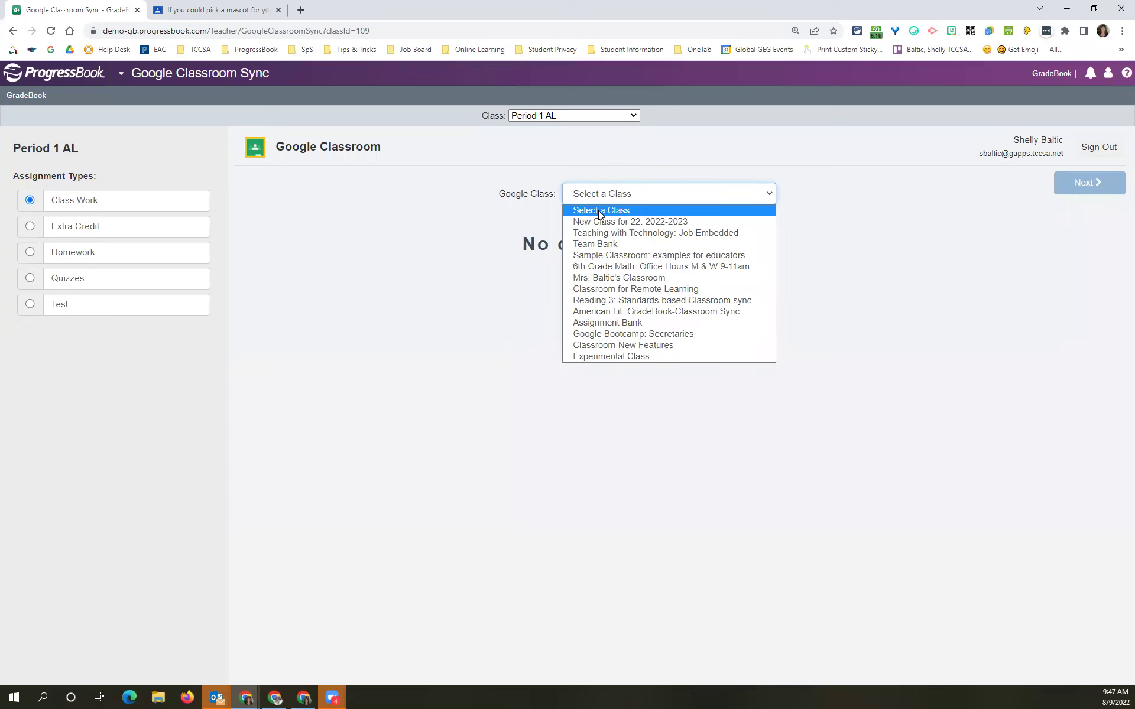
left_click(647, 314)
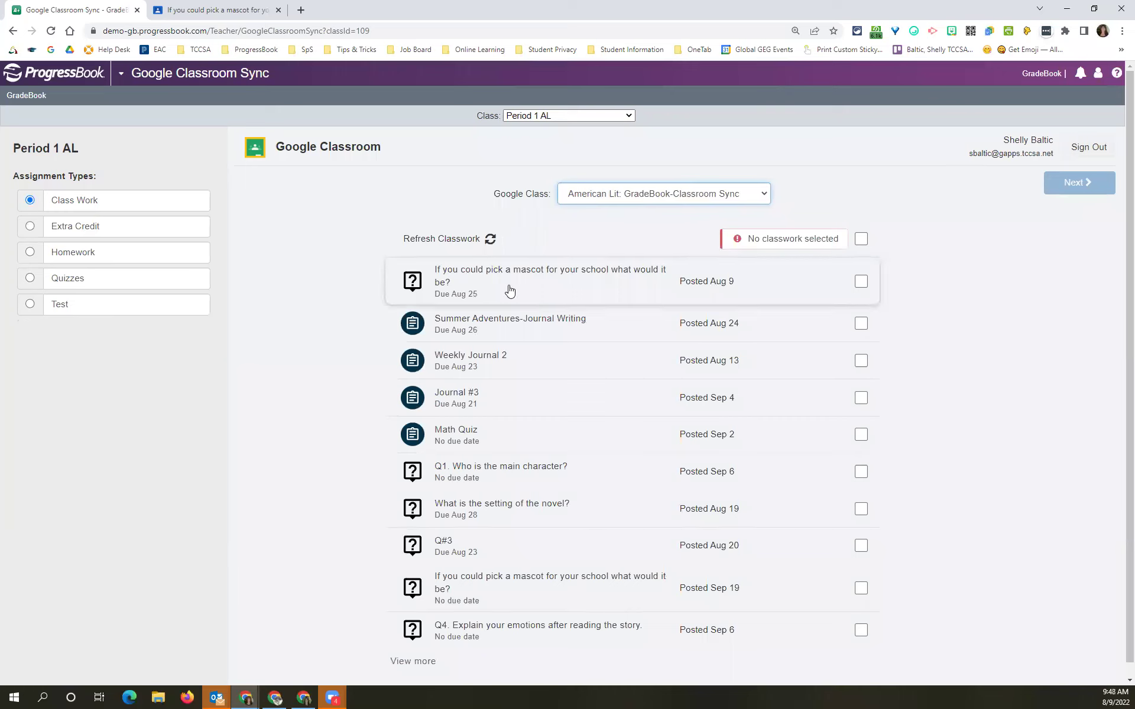
Step: Select the mascot question, continue to the sync preview, then switch to Google Classroom
left_click(572, 283)
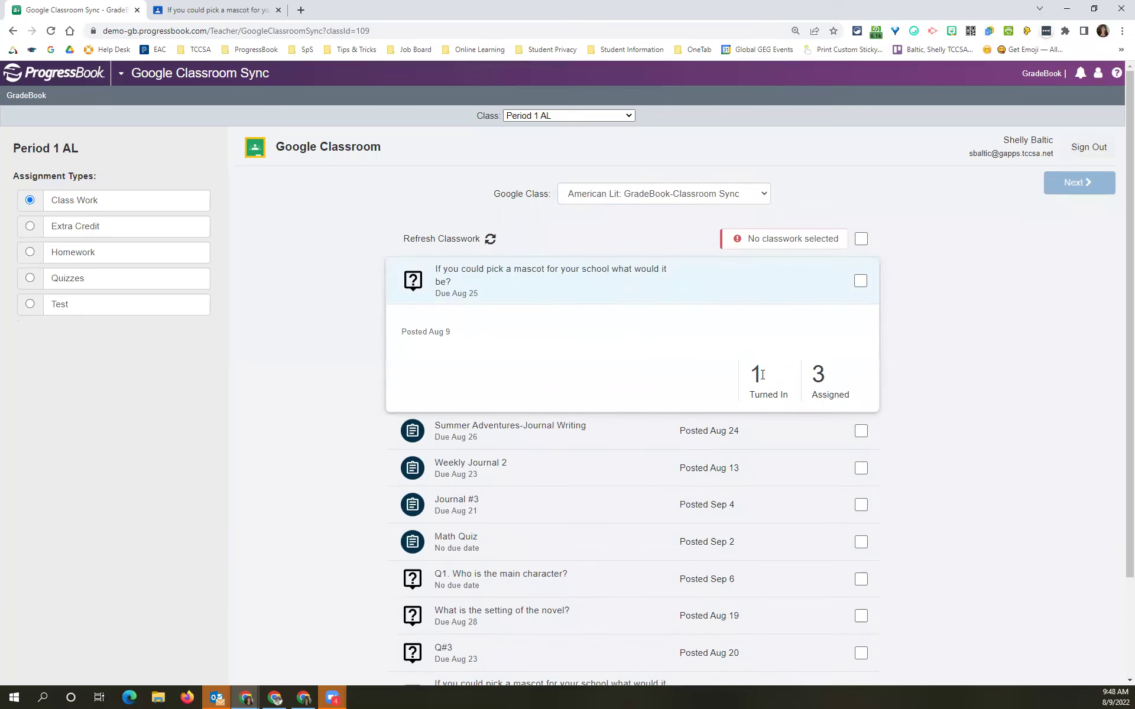
left_click(811, 346)
left_click(862, 285)
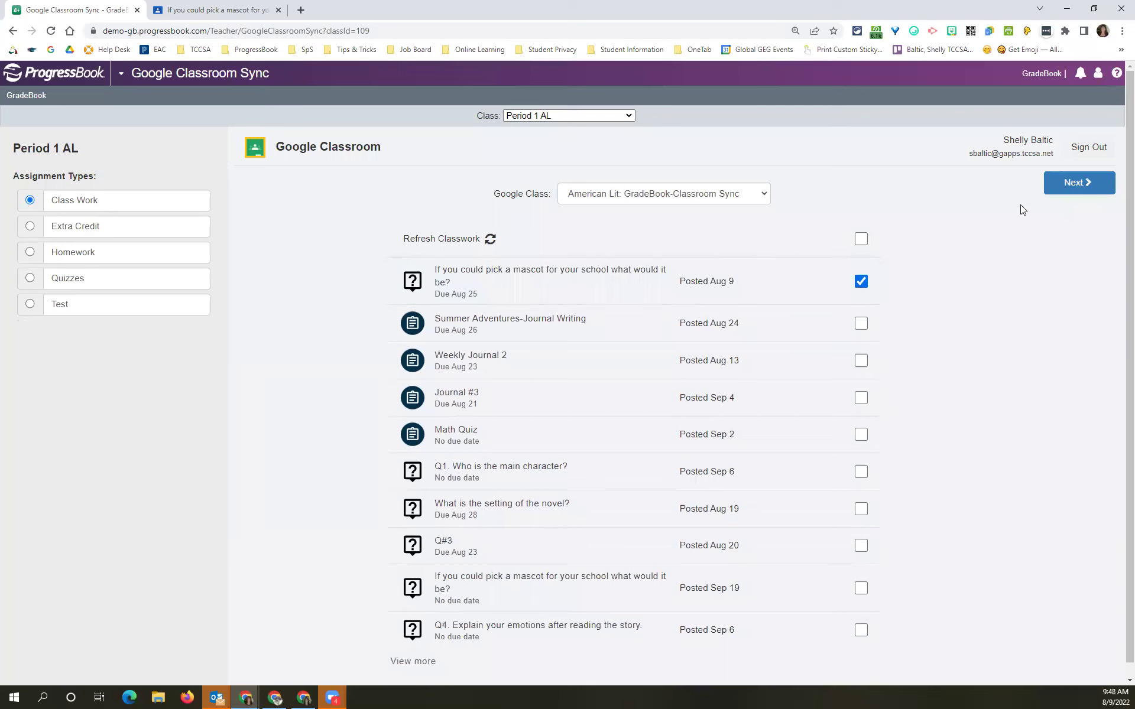
left_click(1071, 184)
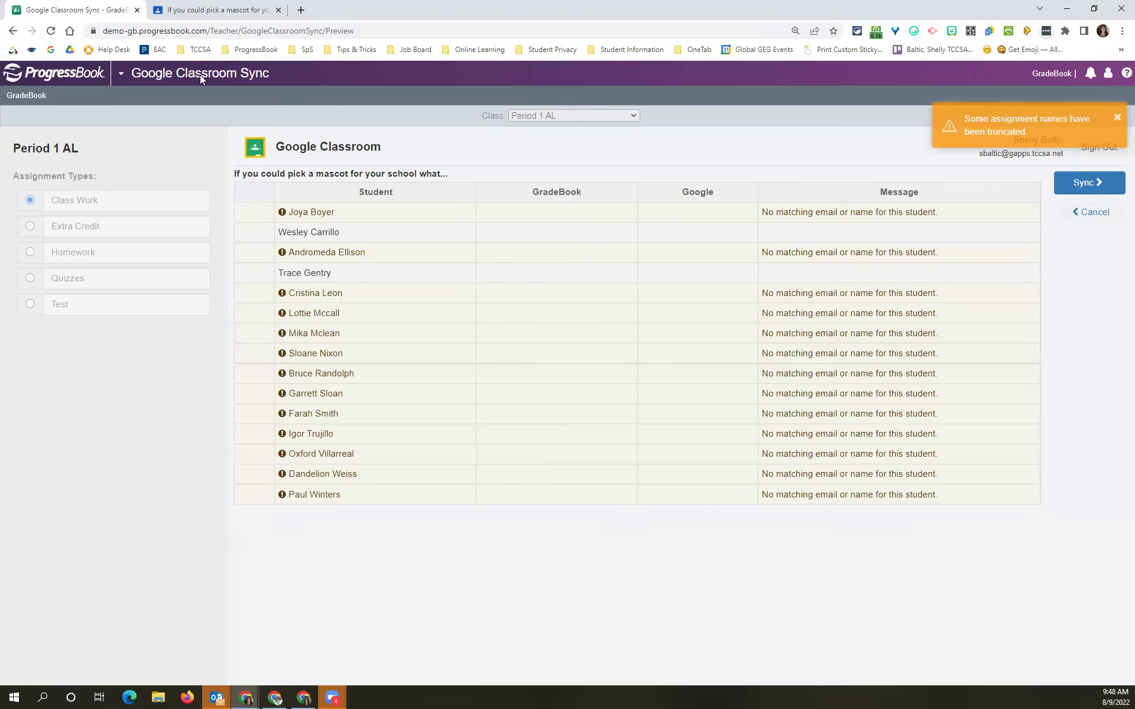
left_click(192, 12)
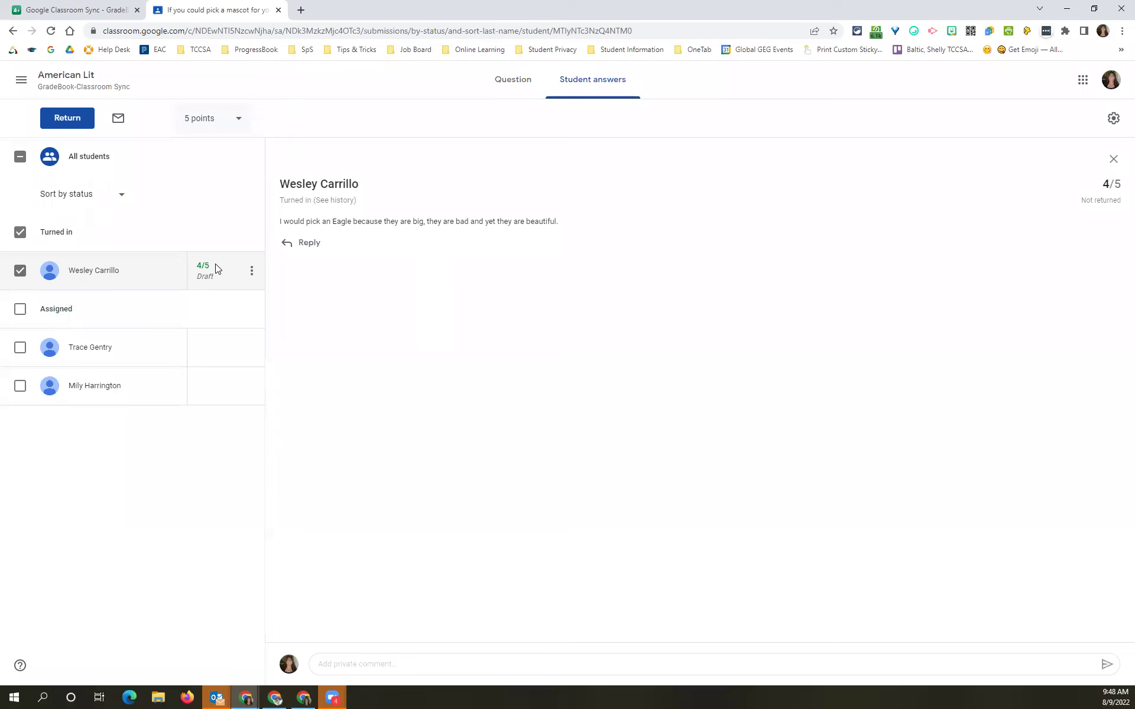
Step: Return the 4/5 mascot answer to the student and switch back to the sync preview
left_click(68, 118)
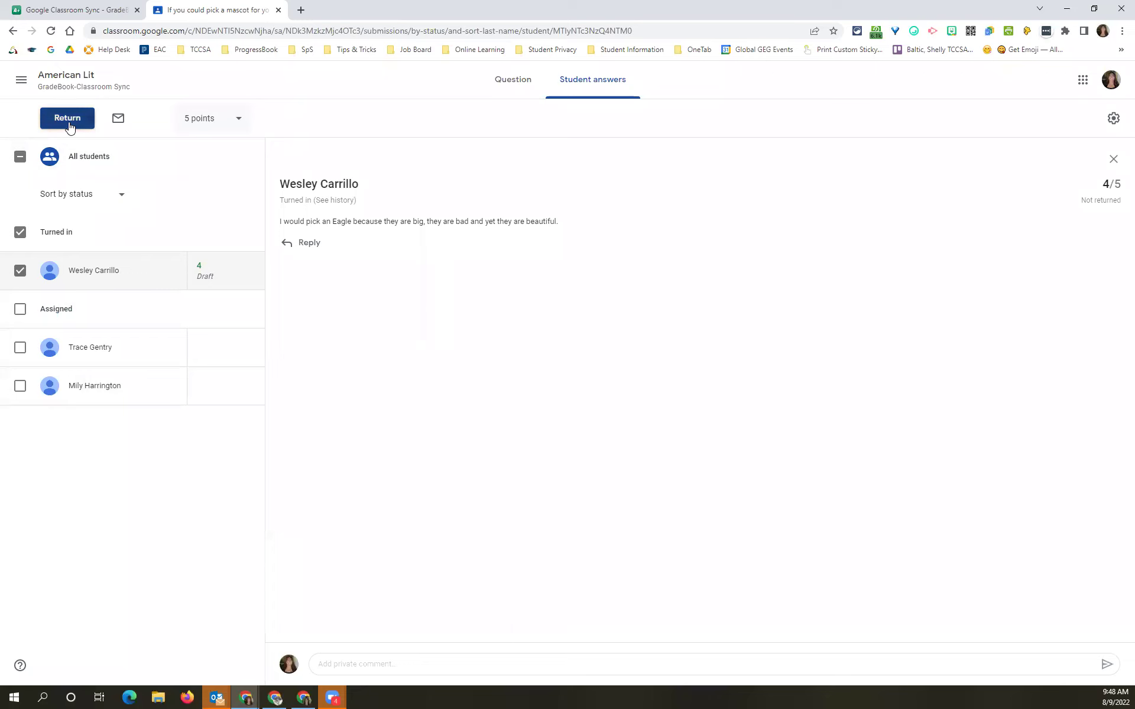
left_click(679, 433)
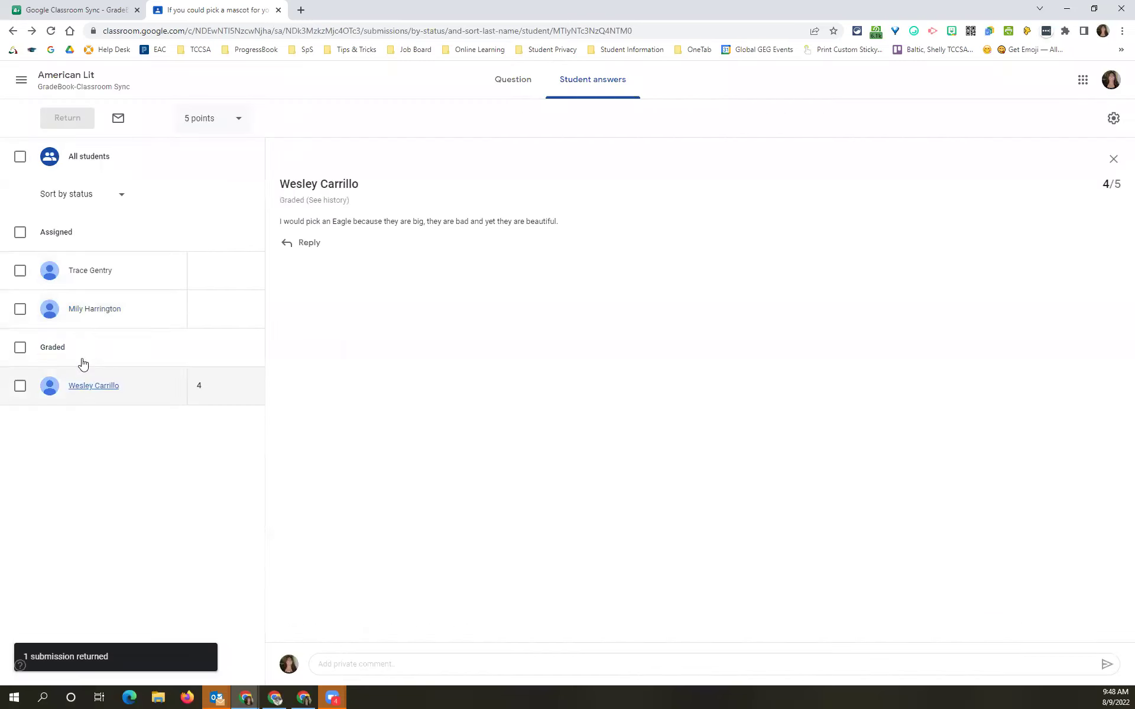
left_click(96, 10)
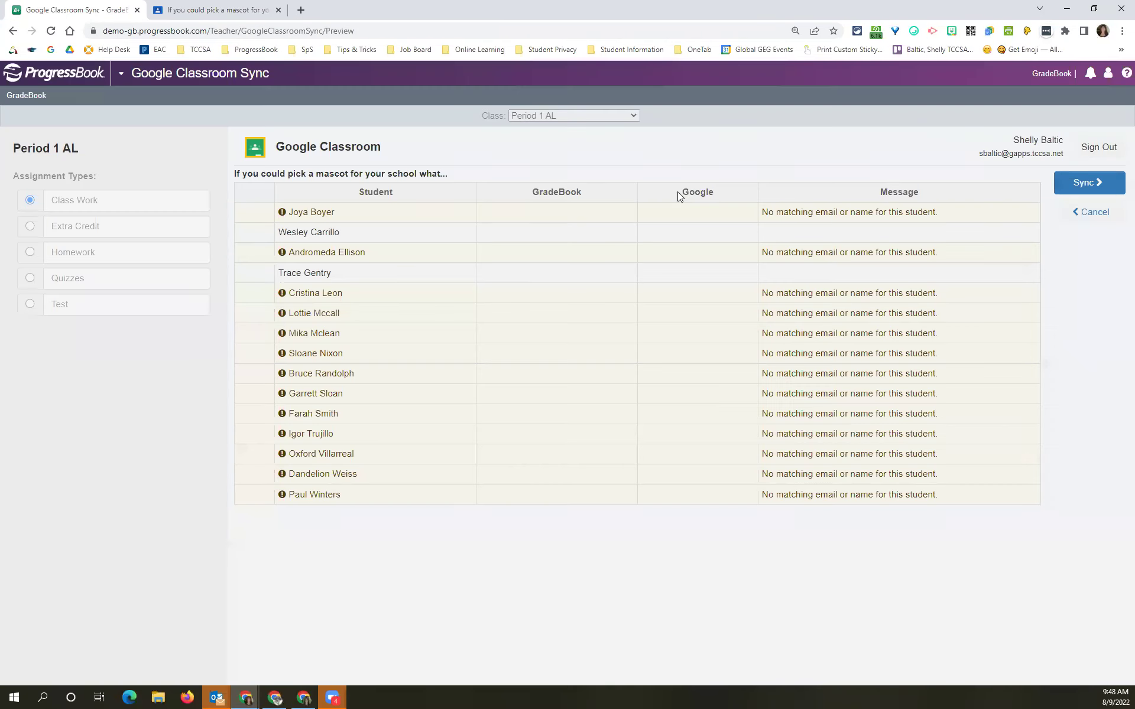
Step: Restart the sync, select the now-graded mascot question, and sync its mark of 4
left_click(1089, 213)
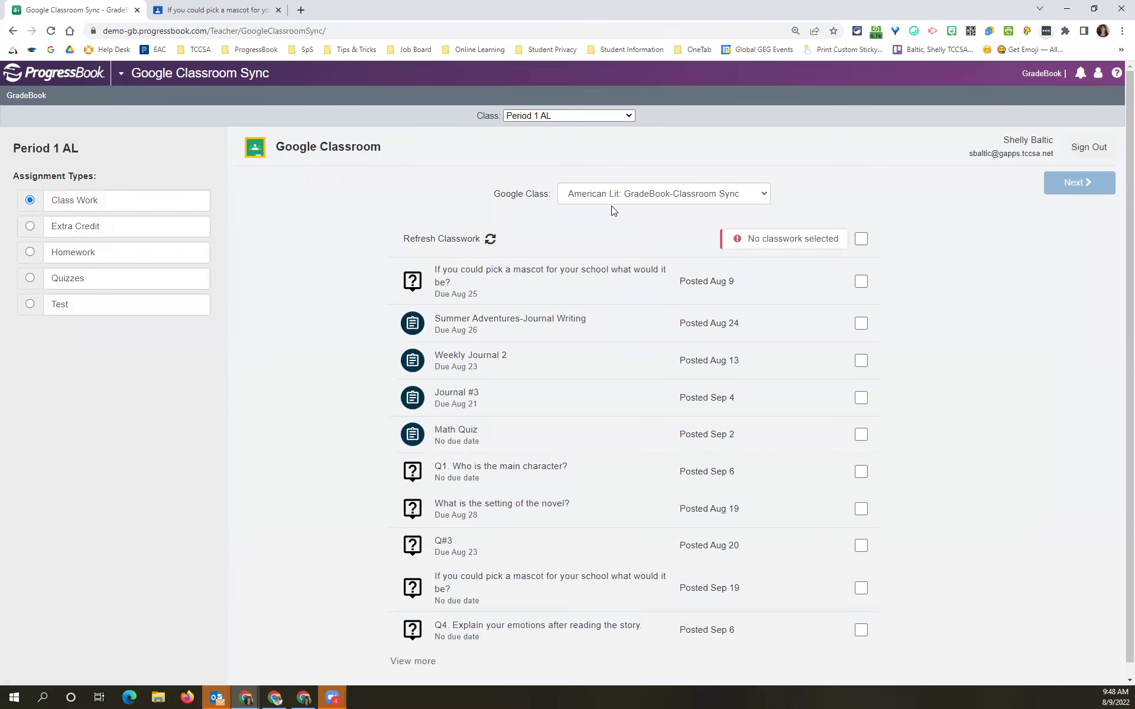
left_click(871, 297)
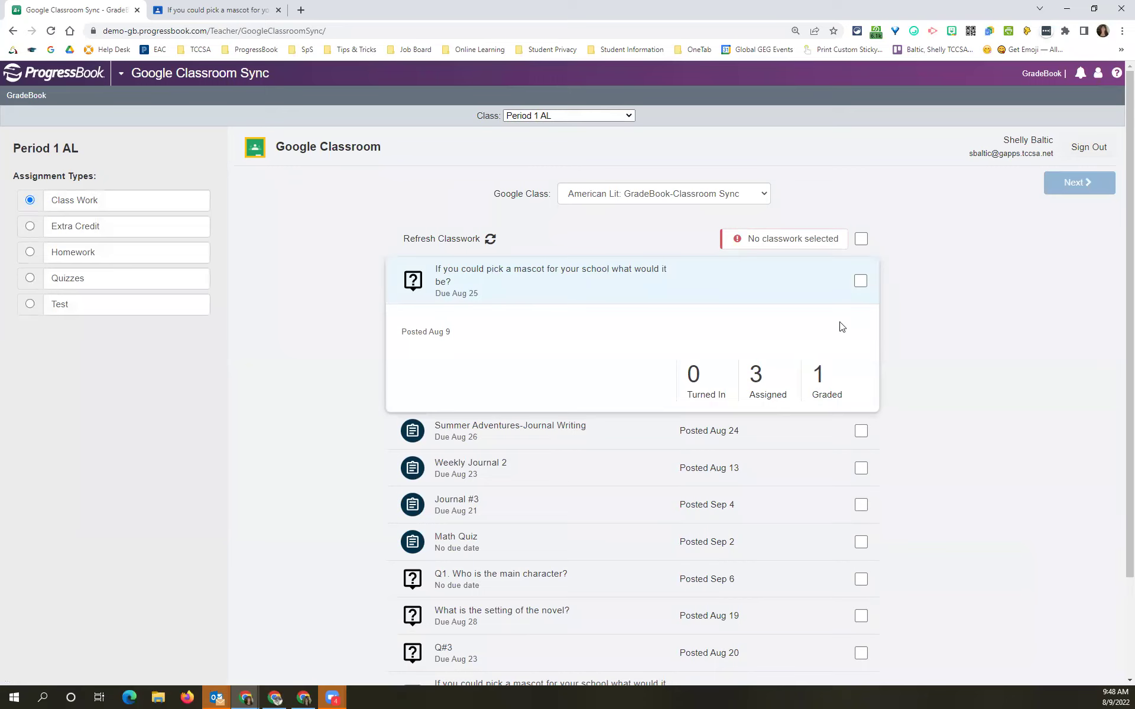
left_click(860, 282)
left_click(1063, 185)
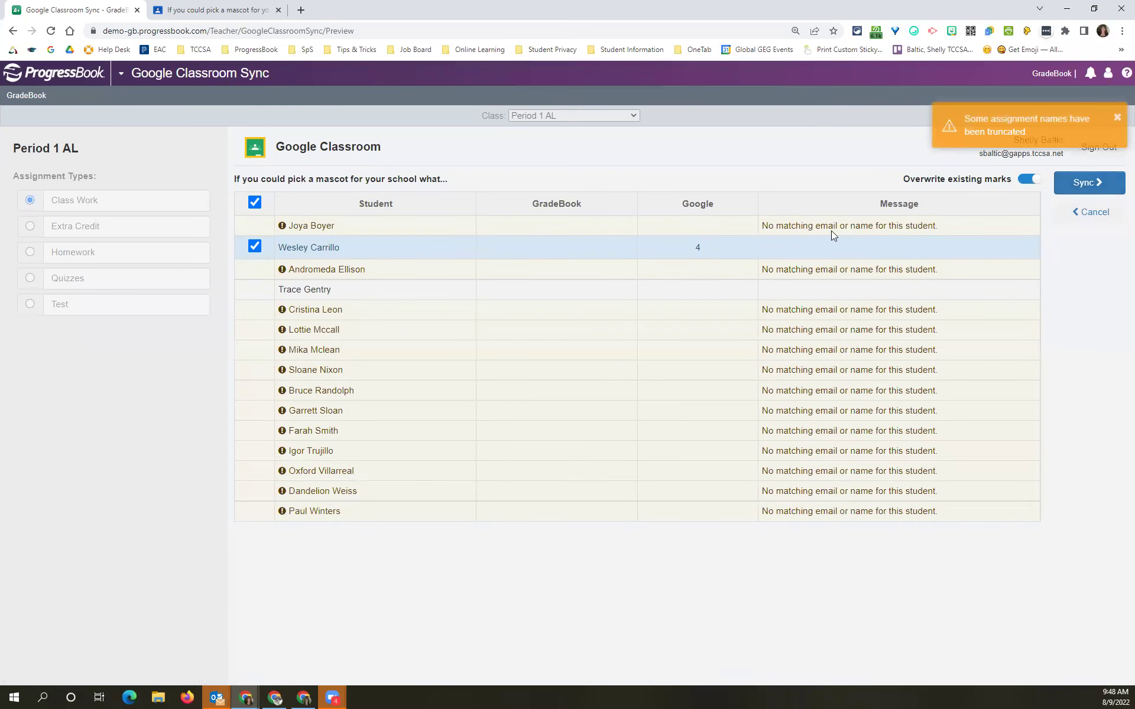
left_click(1071, 189)
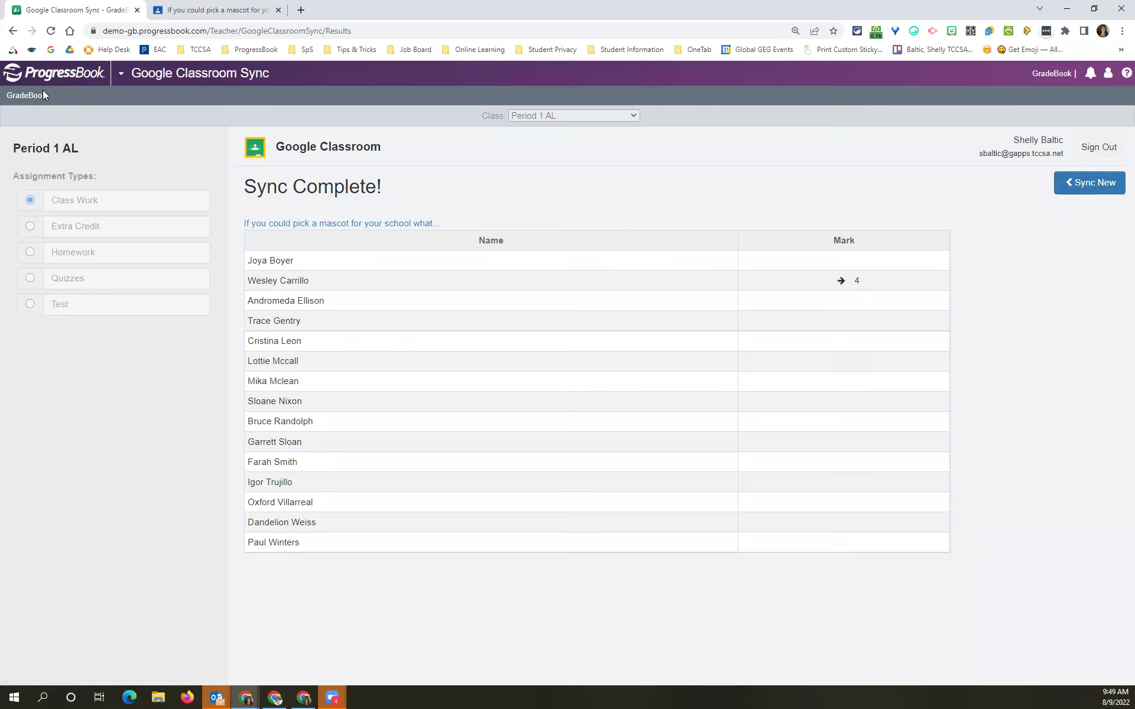
Step: Return from the sync results to the Teacher Home Page and open the Period 1 AL class
left_click(23, 100)
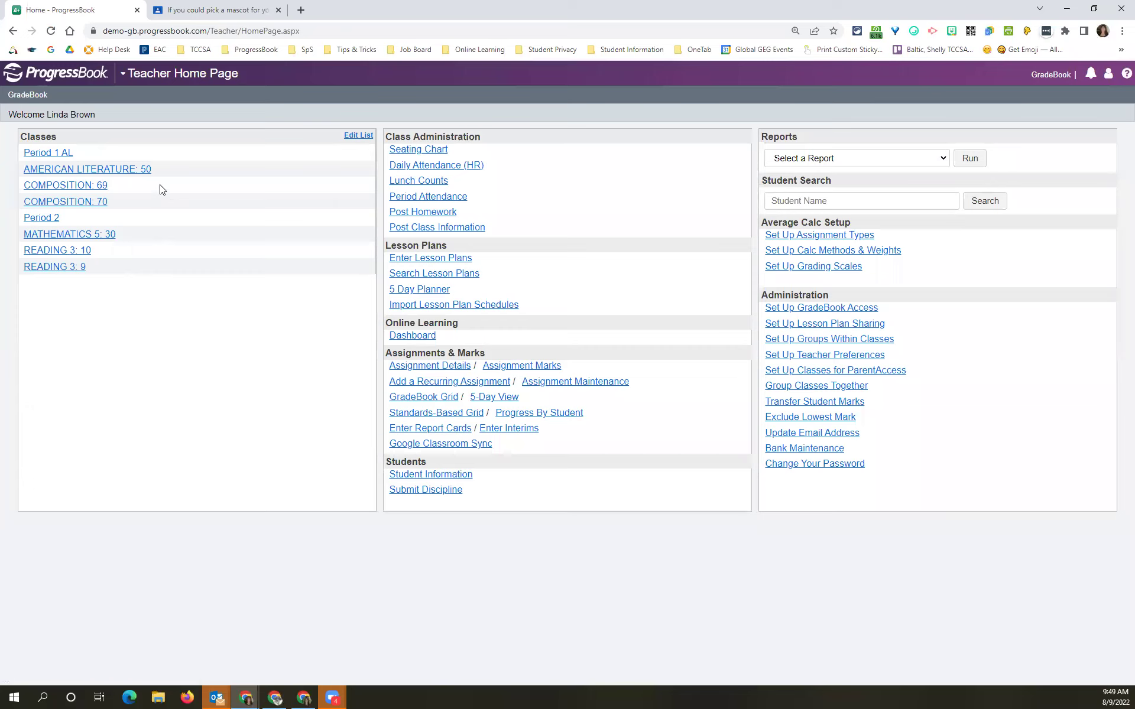
left_click(59, 153)
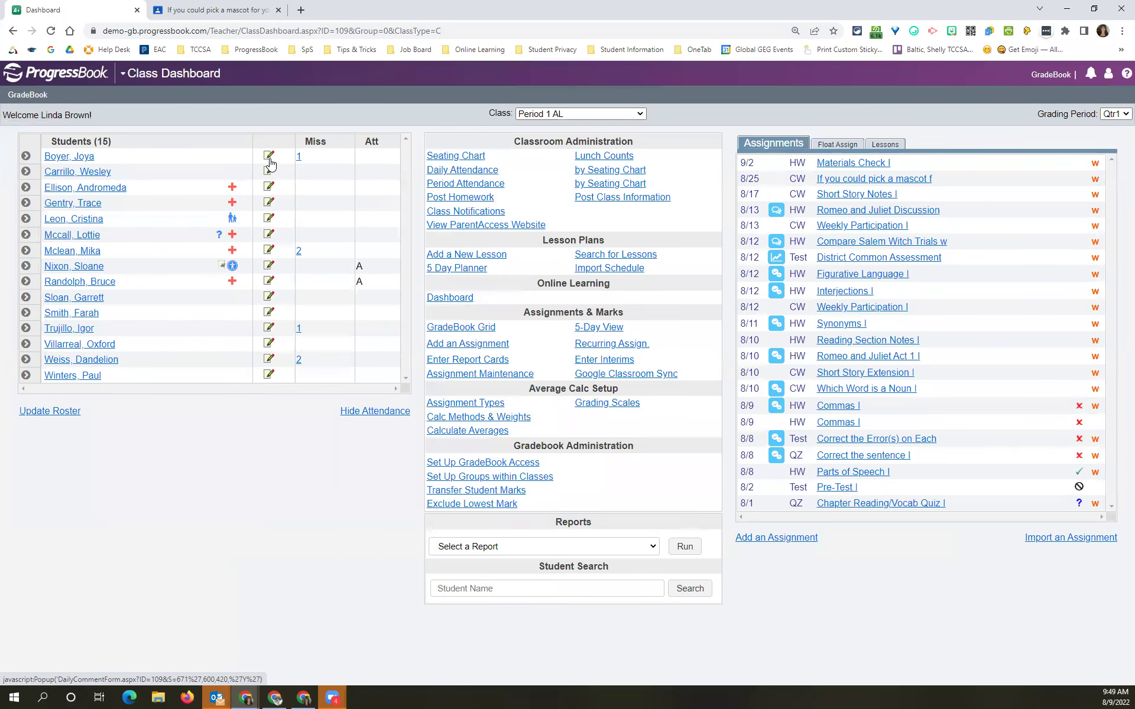
Step: Save the daily comment 'Doing well today', published to the web, for the first Period 1 AL student
left_click(269, 159)
left_click(92, 366)
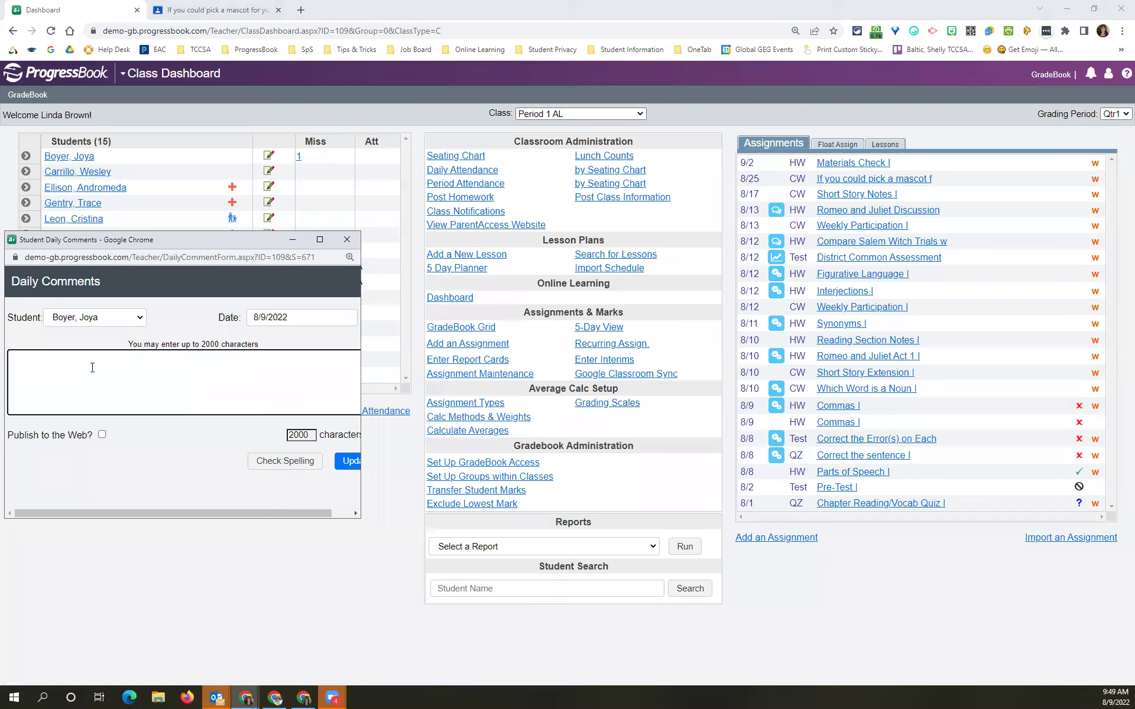
type("Doing well today")
left_click(103, 435)
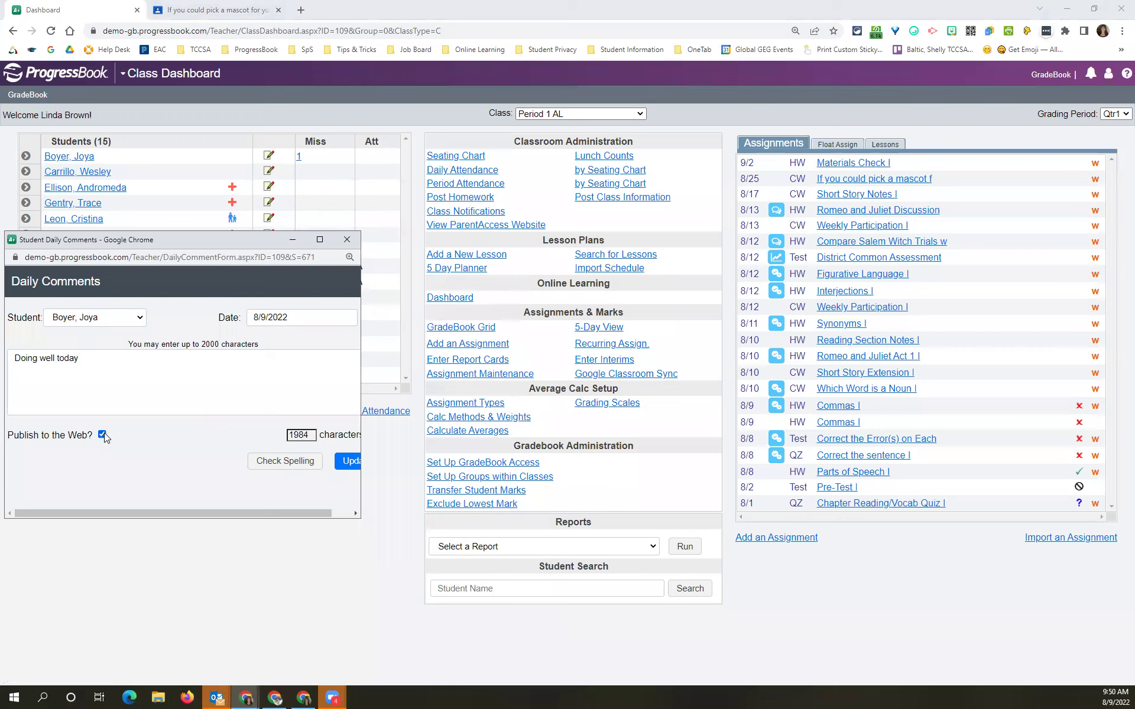
left_click(349, 465)
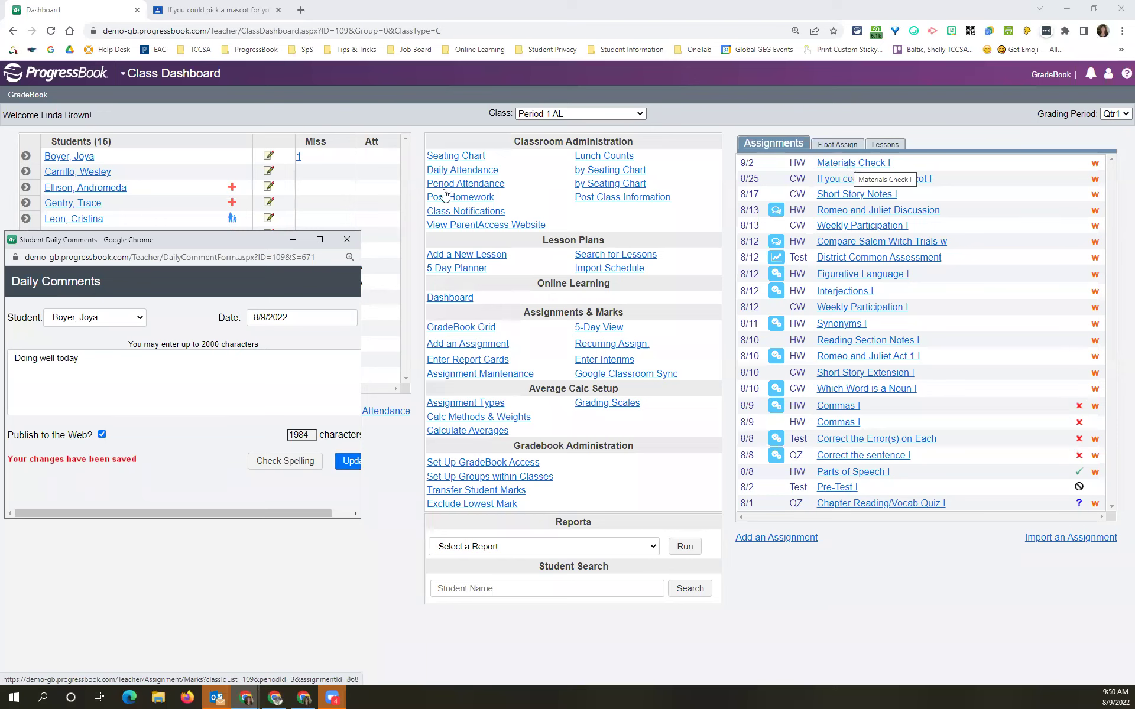
left_click(345, 240)
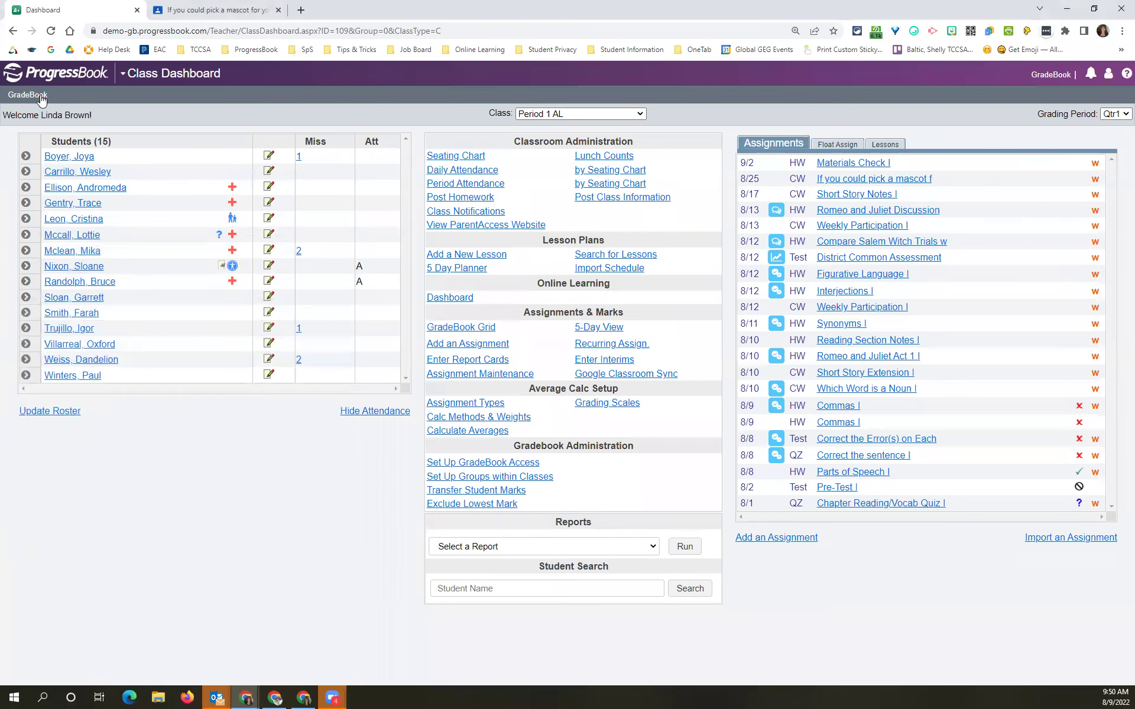
left_click(51, 31)
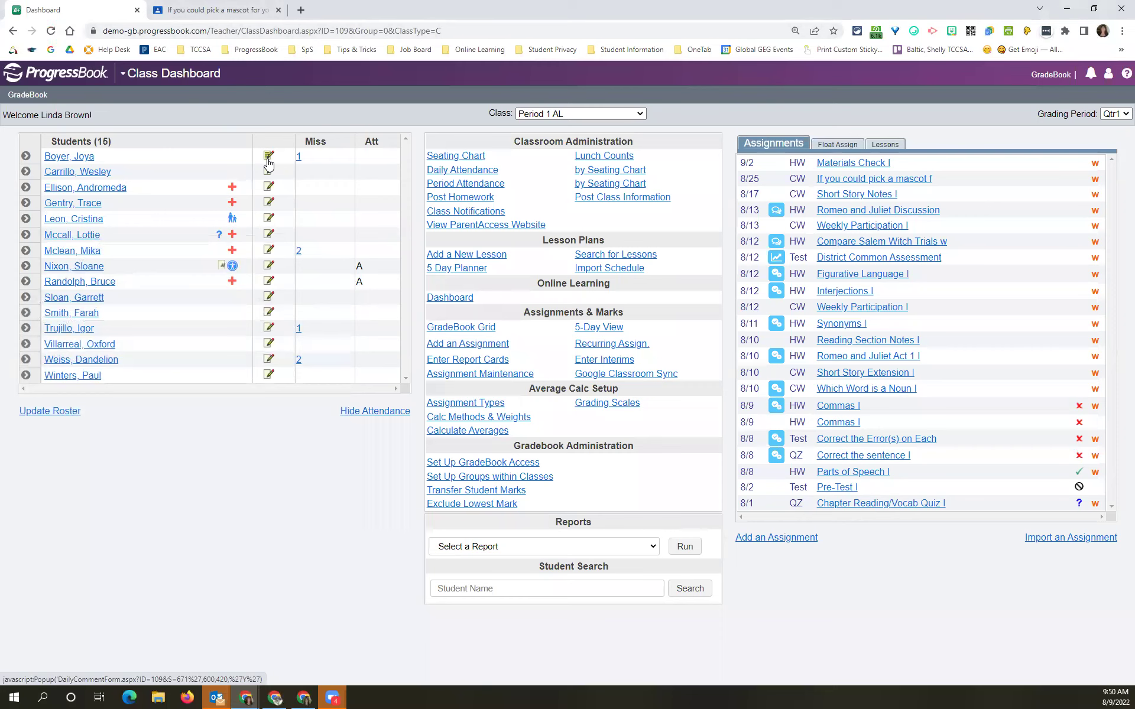
Step: Attach the comment 'Great Response today' to the student's mark of 4 on the mascot assignment
mouse_move(272, 163)
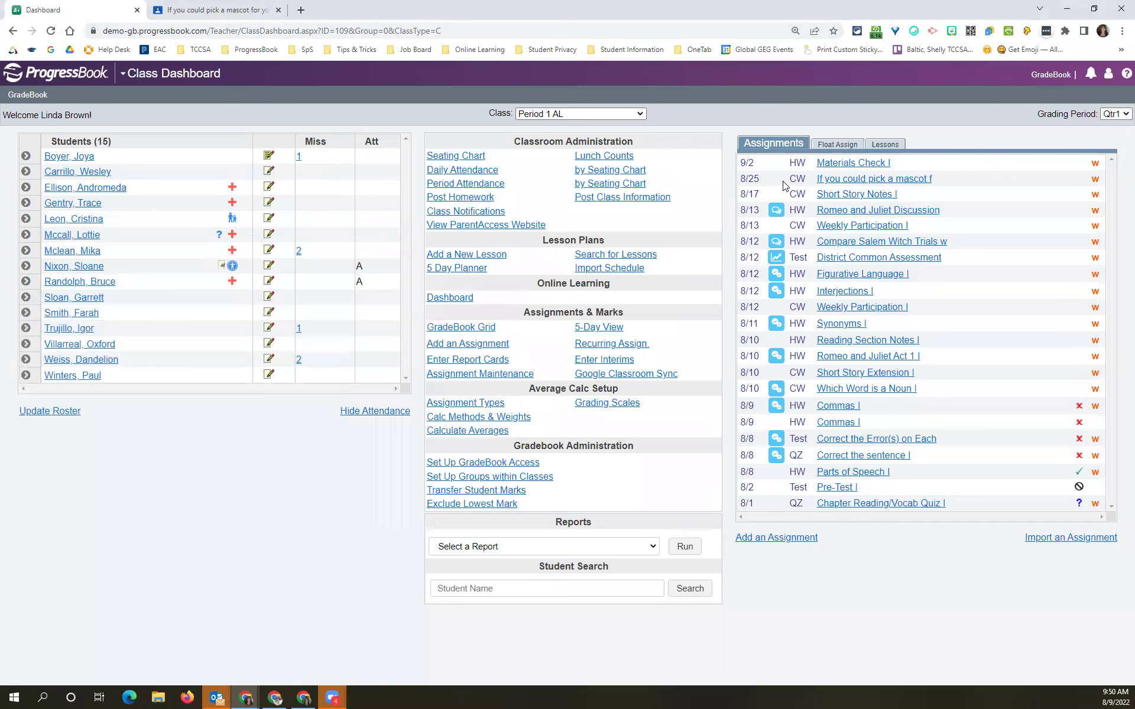
left_click(828, 185)
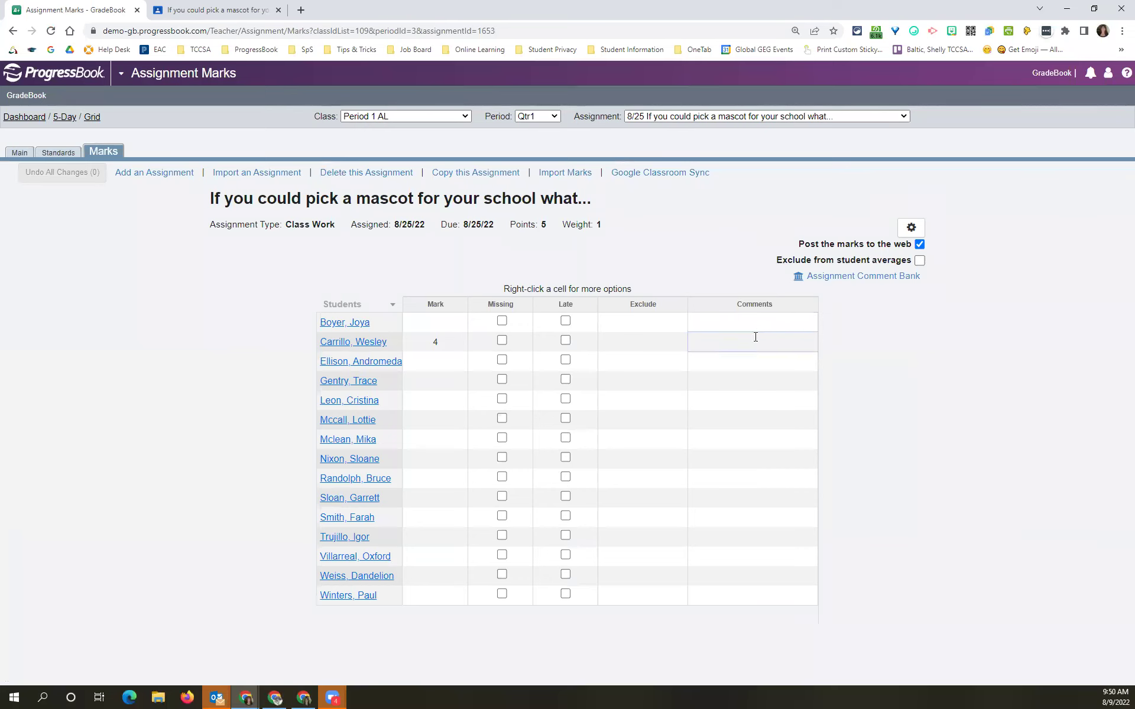
left_click(775, 342)
type("Great ")
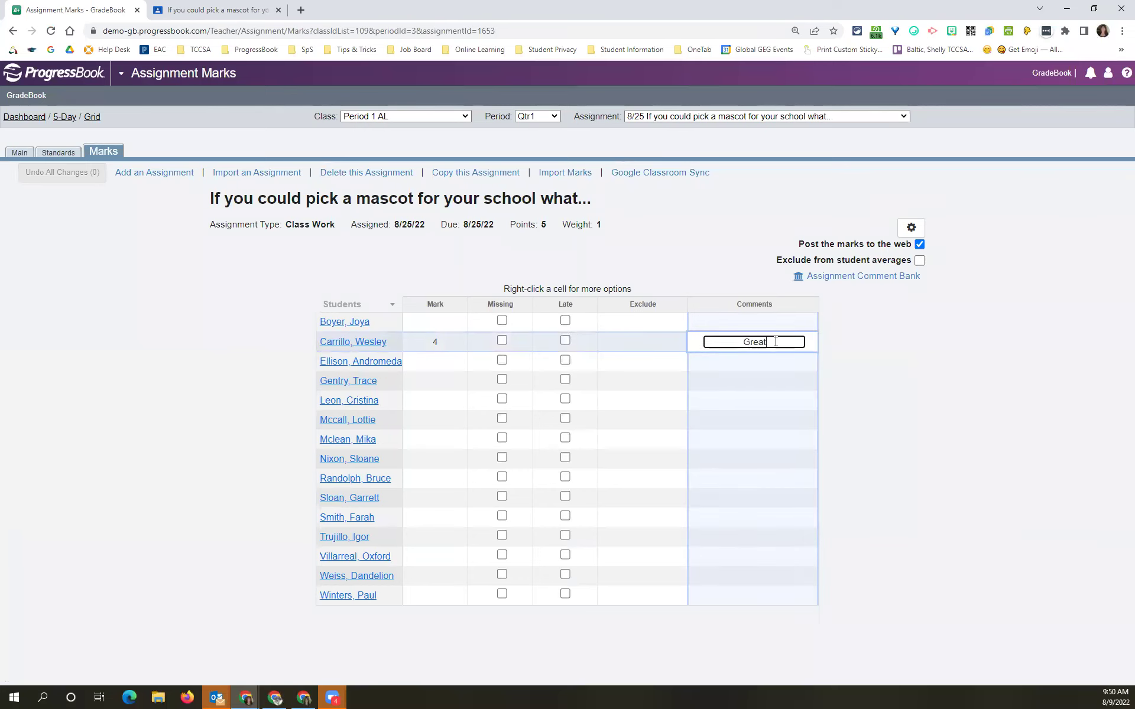
type("Response today")
left_click(867, 363)
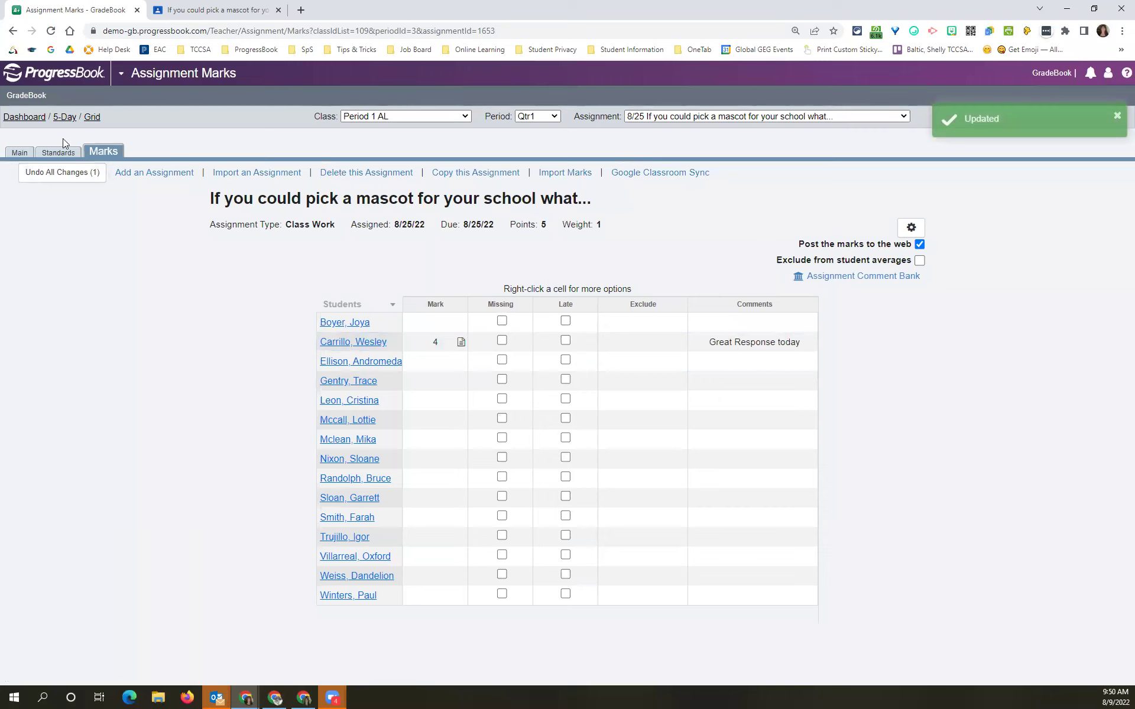
left_click(34, 123)
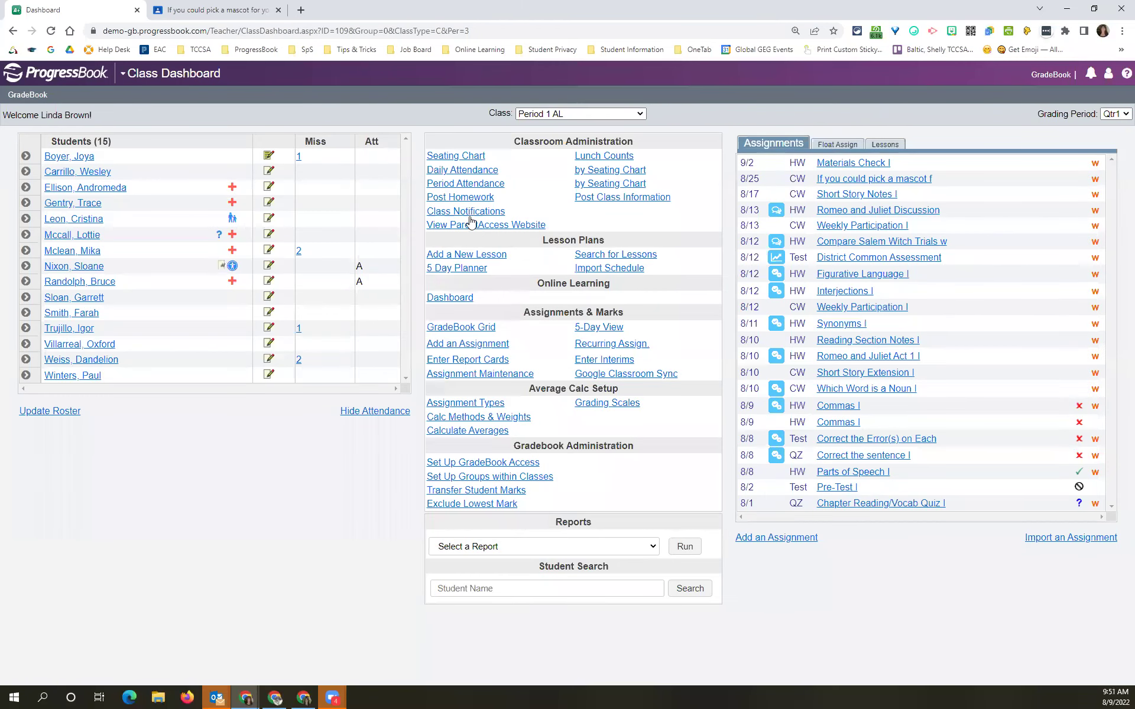
Step: Launch View ParentAccess Website from the Period 1 AL class dashboard
left_click_drag(553, 225, 430, 224)
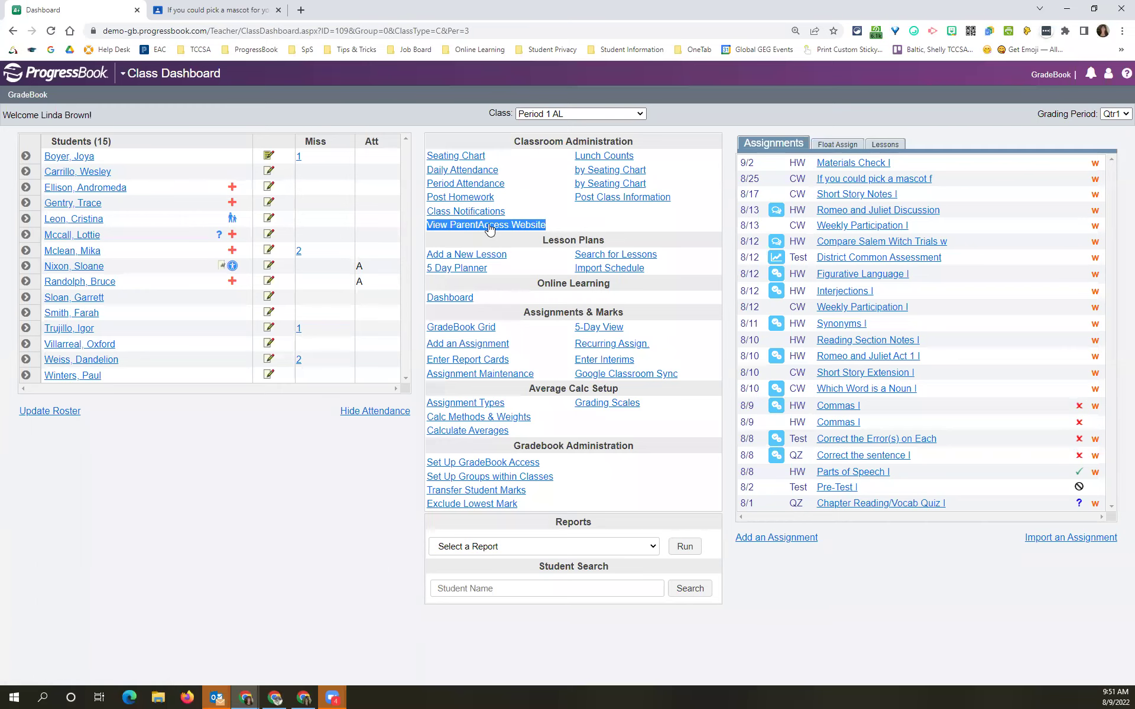
left_click(489, 225)
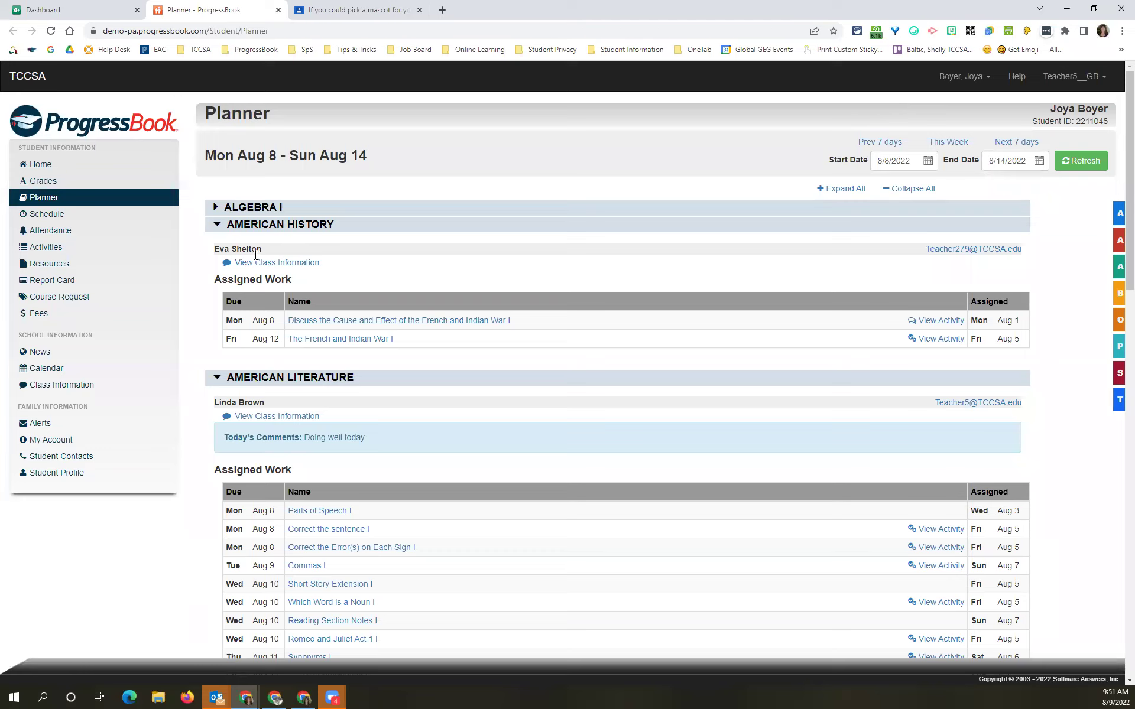
Step: Confirm the first student's planner shows 'Doing well today' and review their American Literature grade details
scroll(274, 264, "down", 5)
scroll(274, 264, "down", 10)
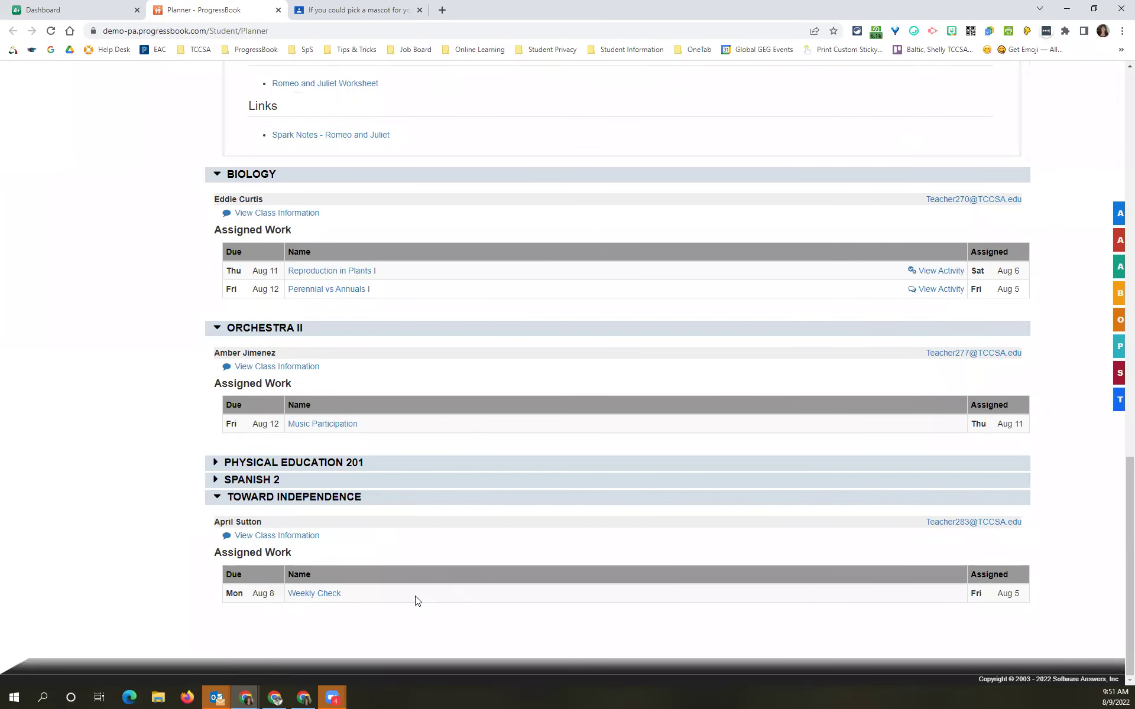
scroll(398, 566, "up", 15)
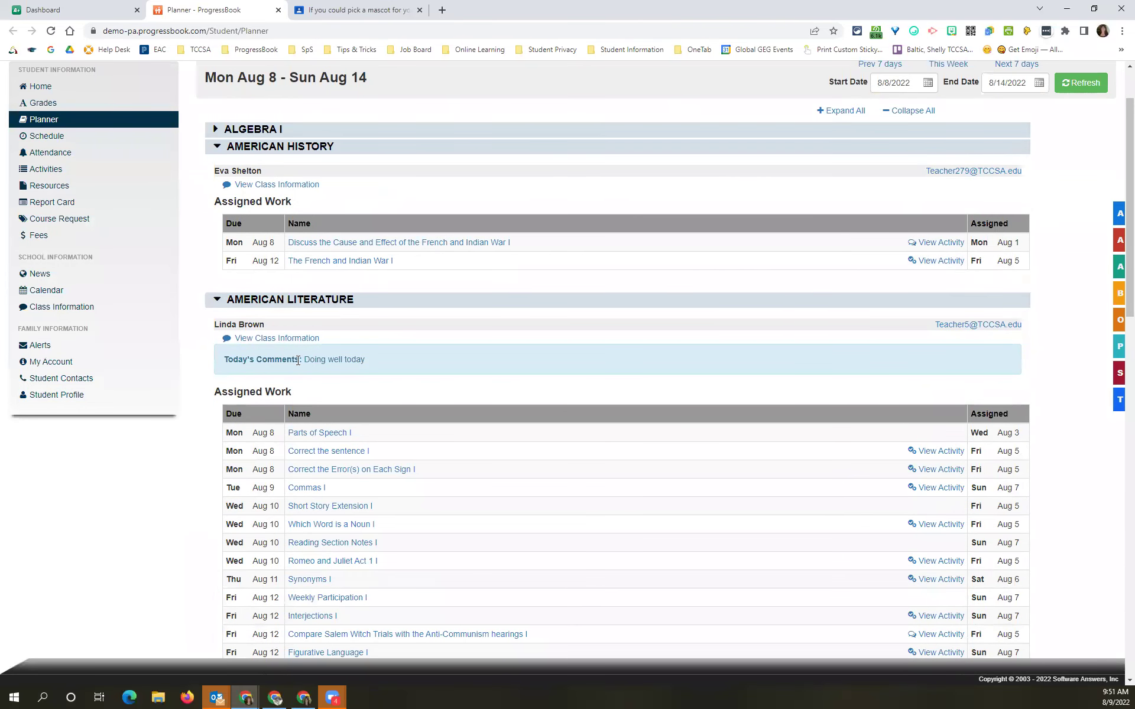
left_click_drag(303, 359, 379, 353)
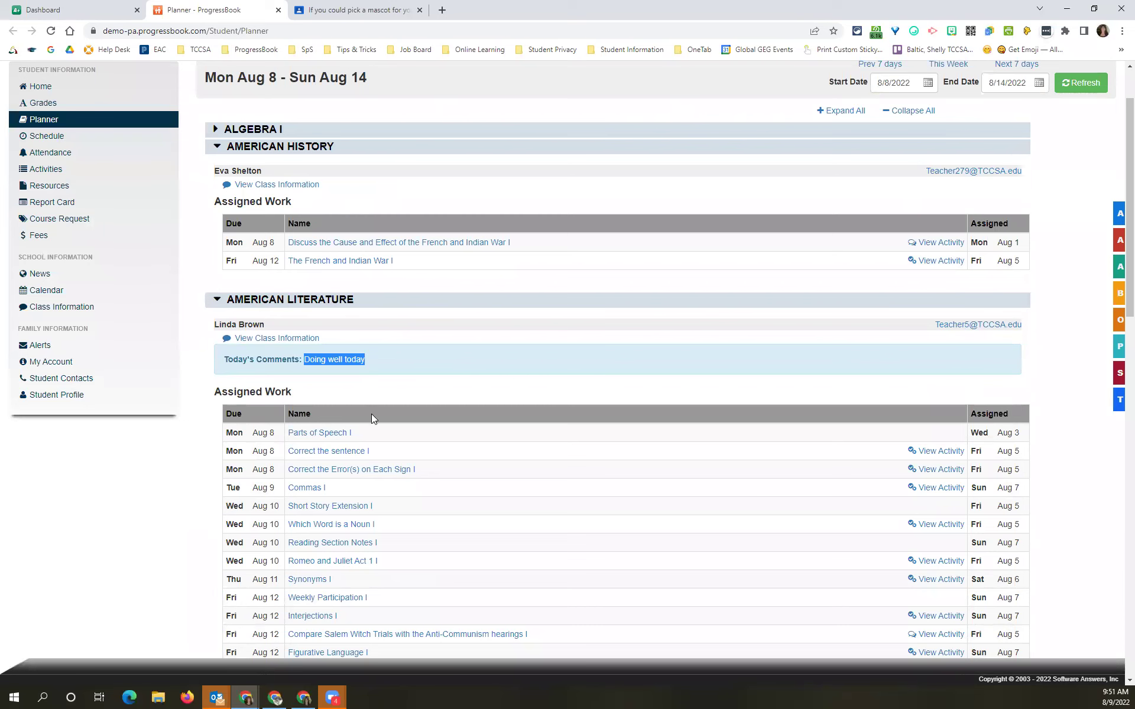
scroll(371, 413, "down", 5)
scroll(364, 403, "down", 8)
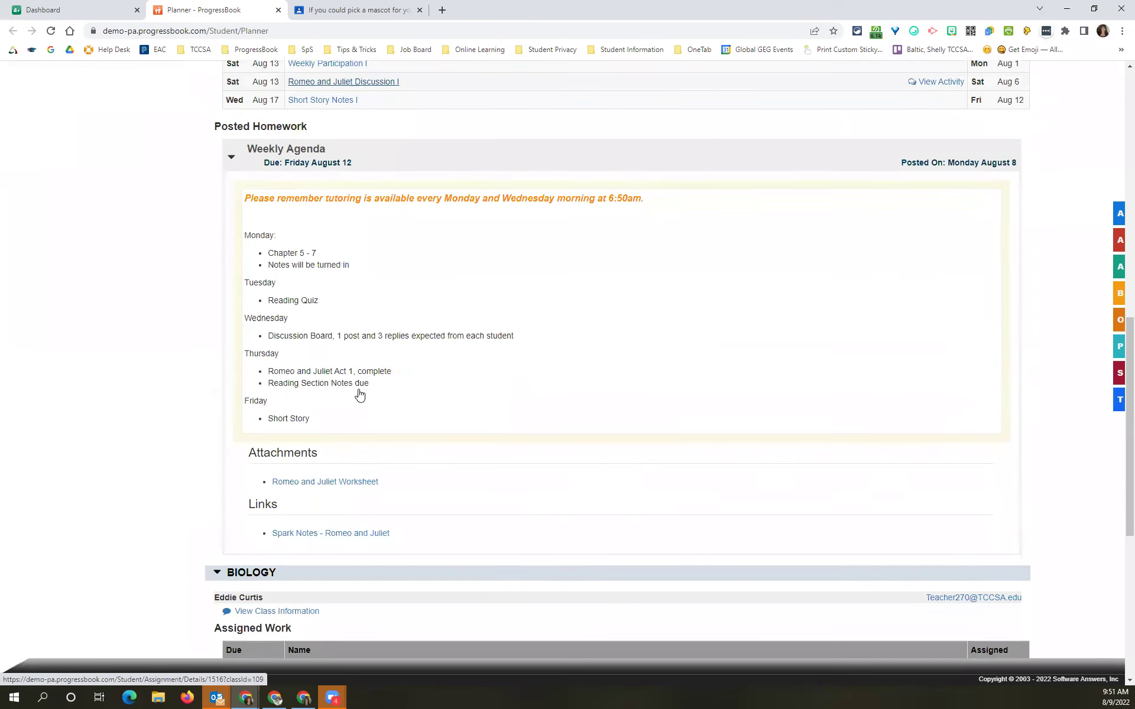
scroll(306, 357, "up", 7)
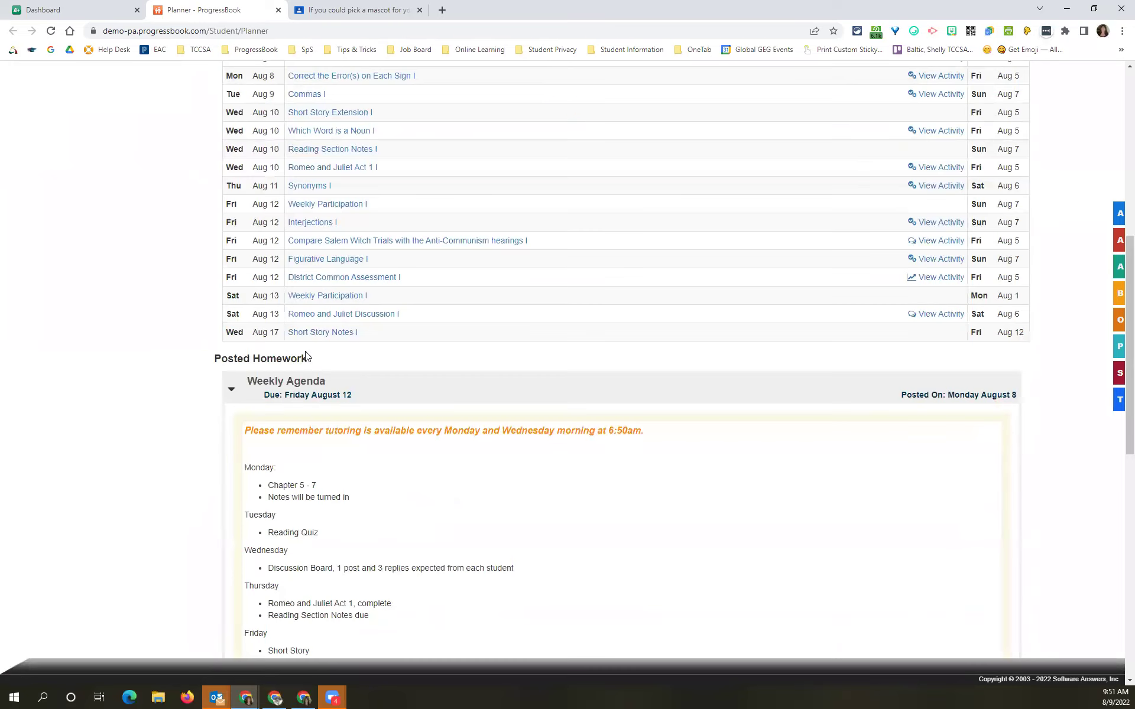
scroll(307, 356, "up", 8)
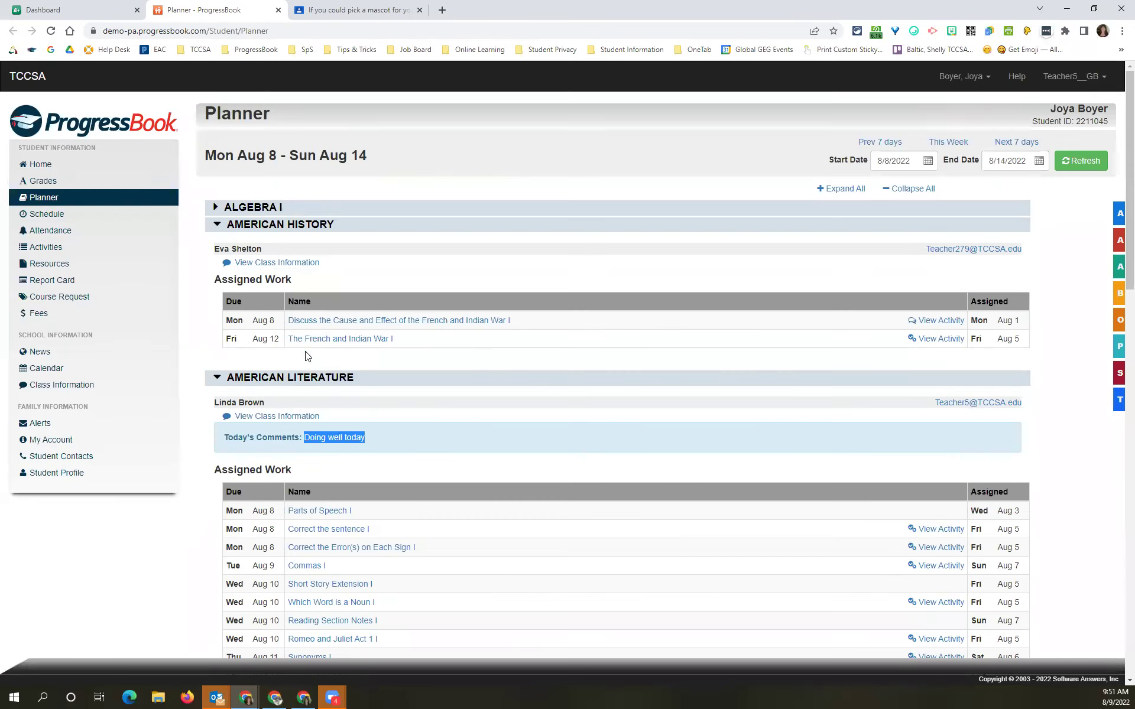
left_click(42, 170)
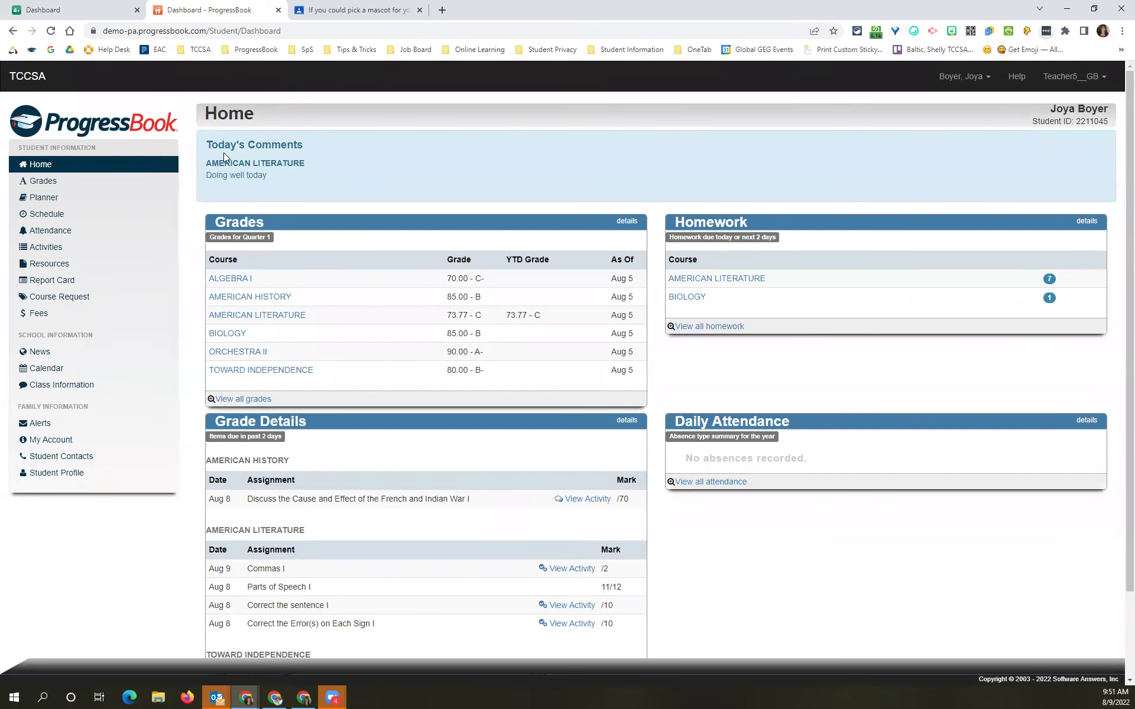
left_click_drag(205, 161, 275, 191)
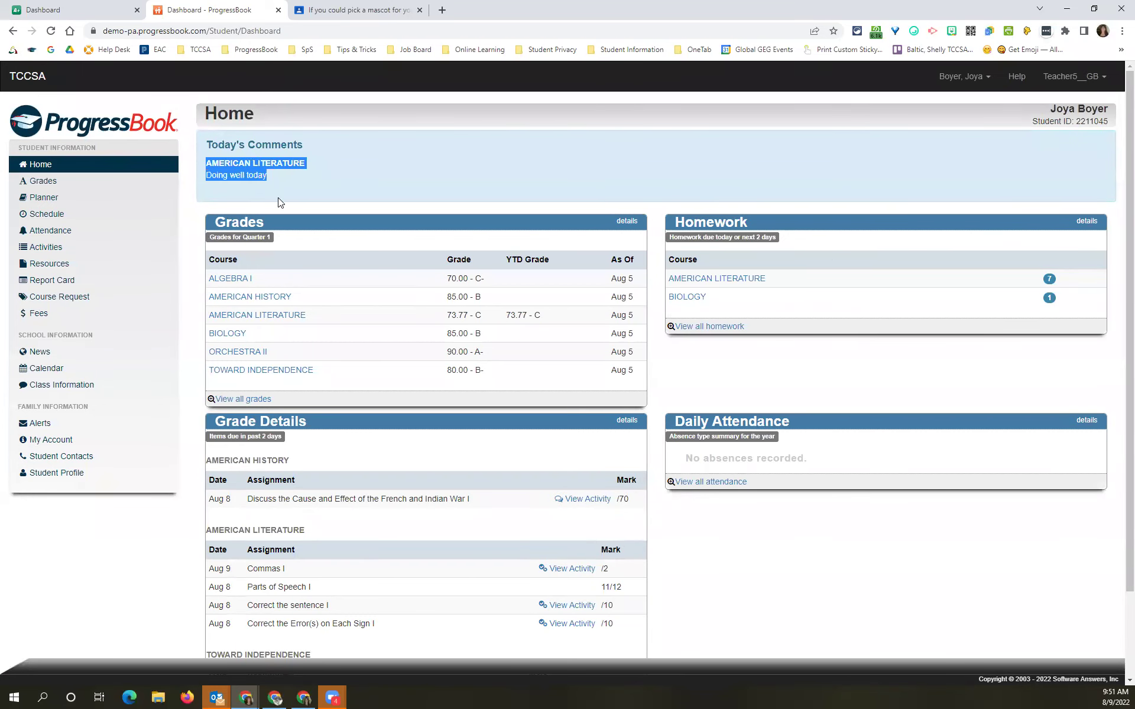
left_click(269, 320)
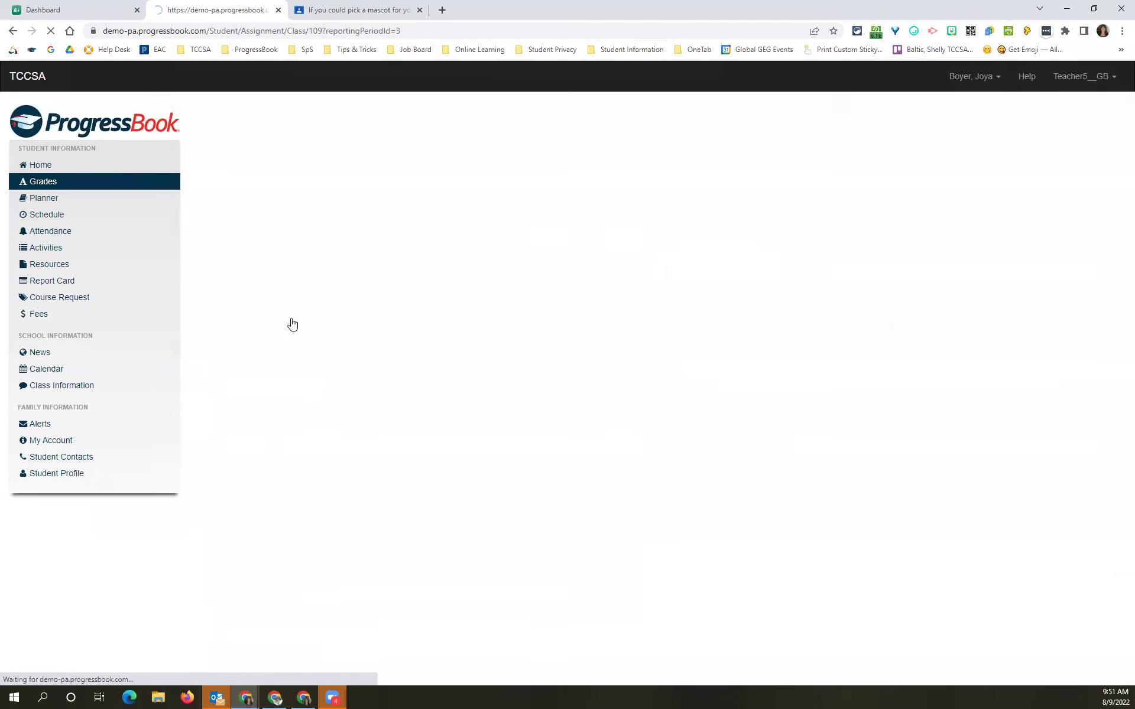
scroll(330, 363, "down", 3)
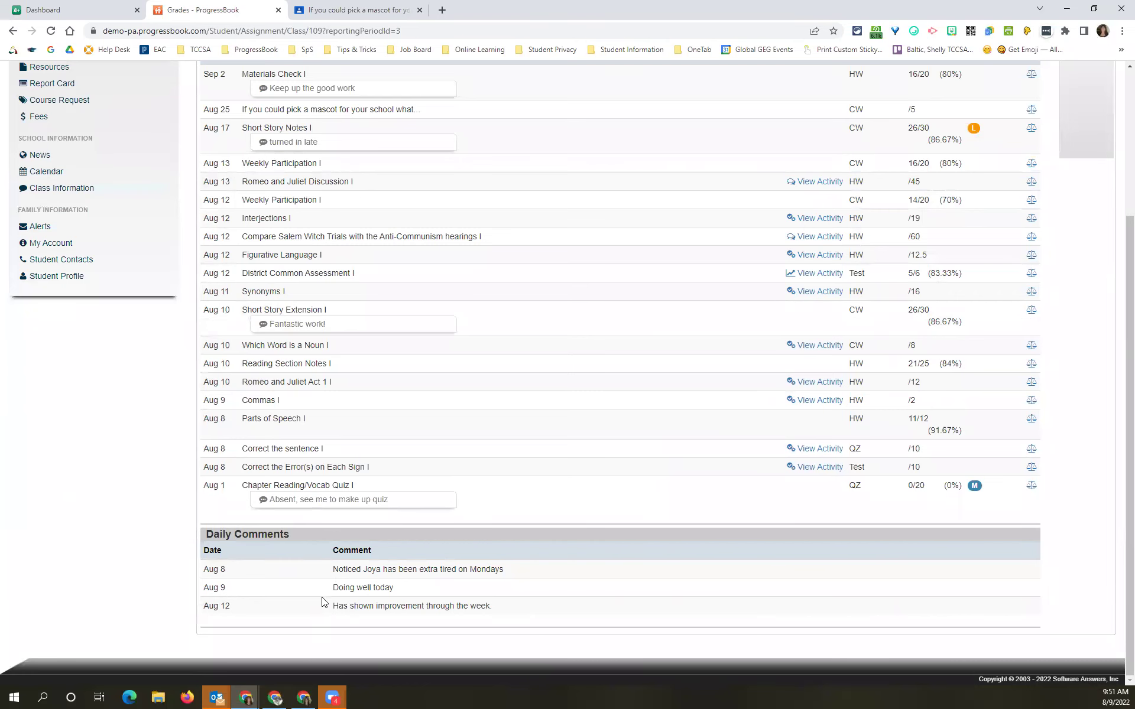
scroll(324, 588, "up", 3)
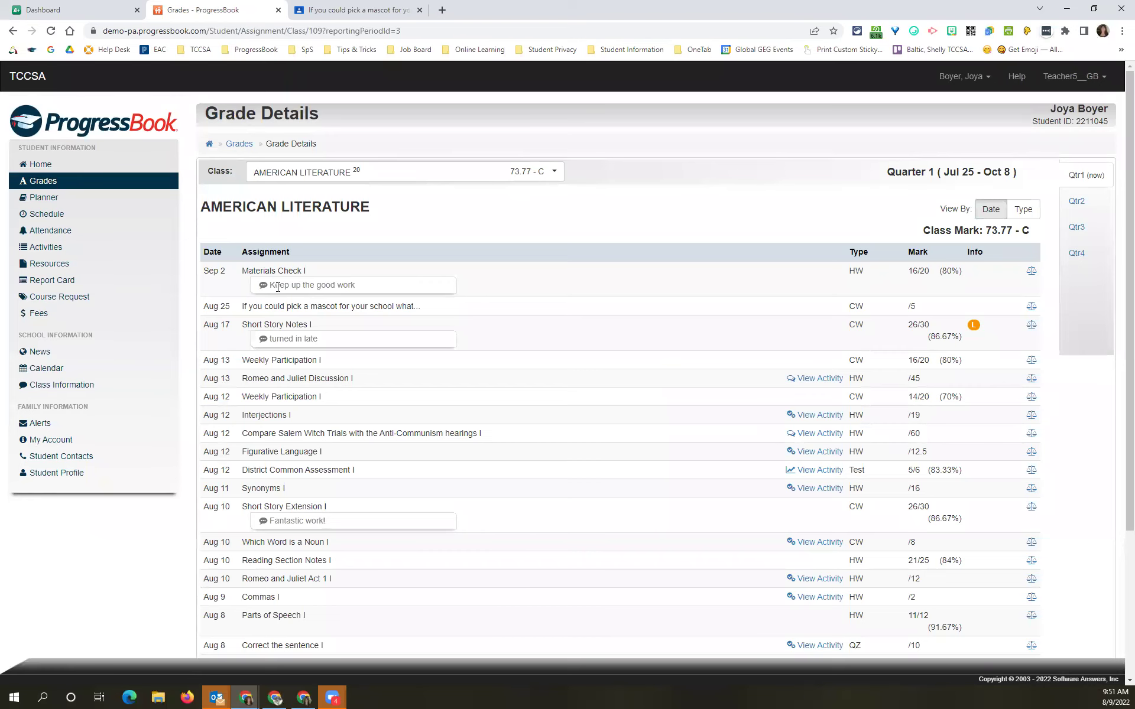
Step: Switch to the second student and review their American Literature grade details
left_click(963, 82)
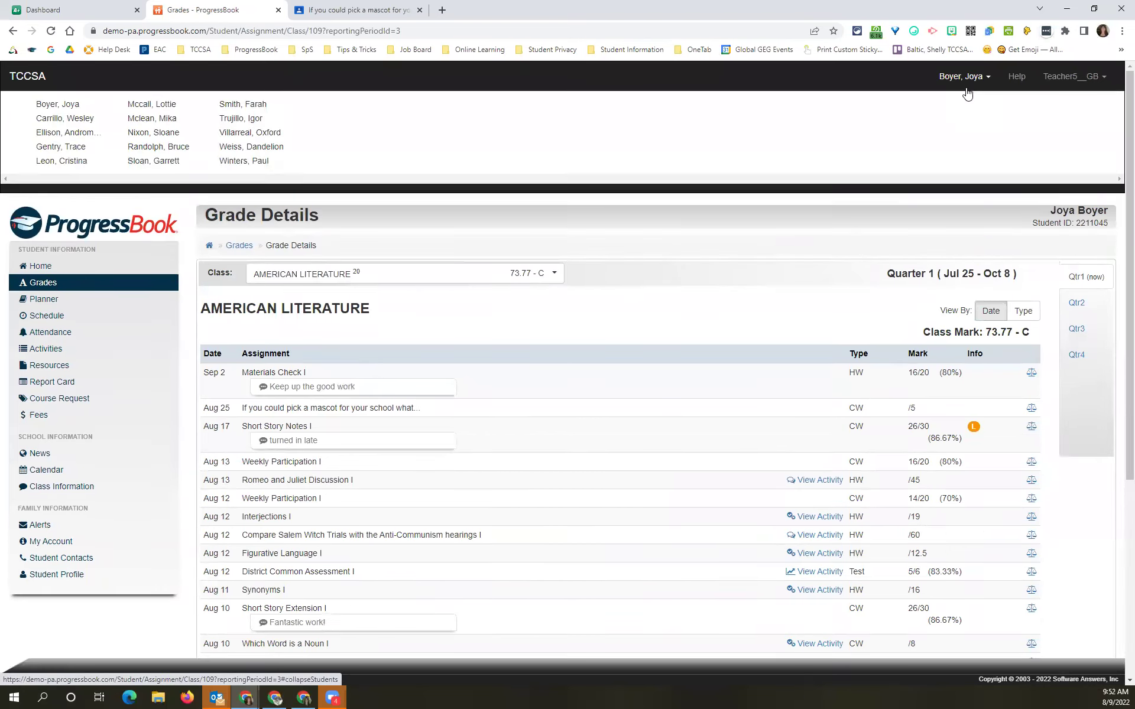
left_click(65, 118)
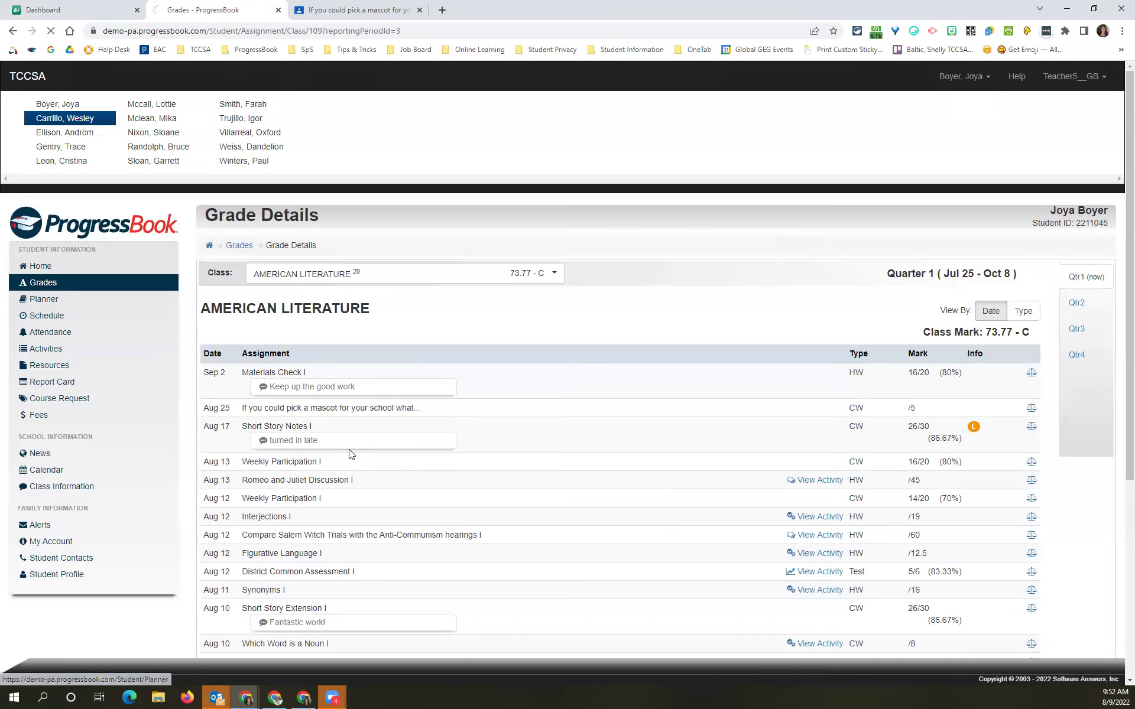
left_click(257, 233)
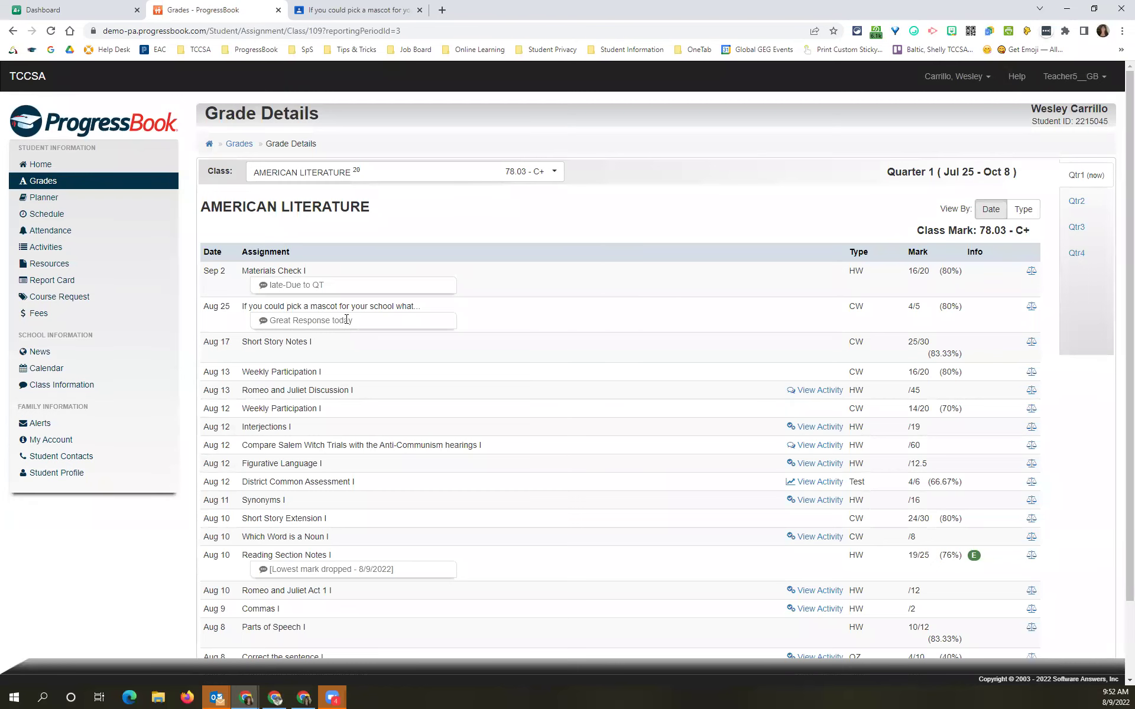
scroll(436, 317, "down", 2)
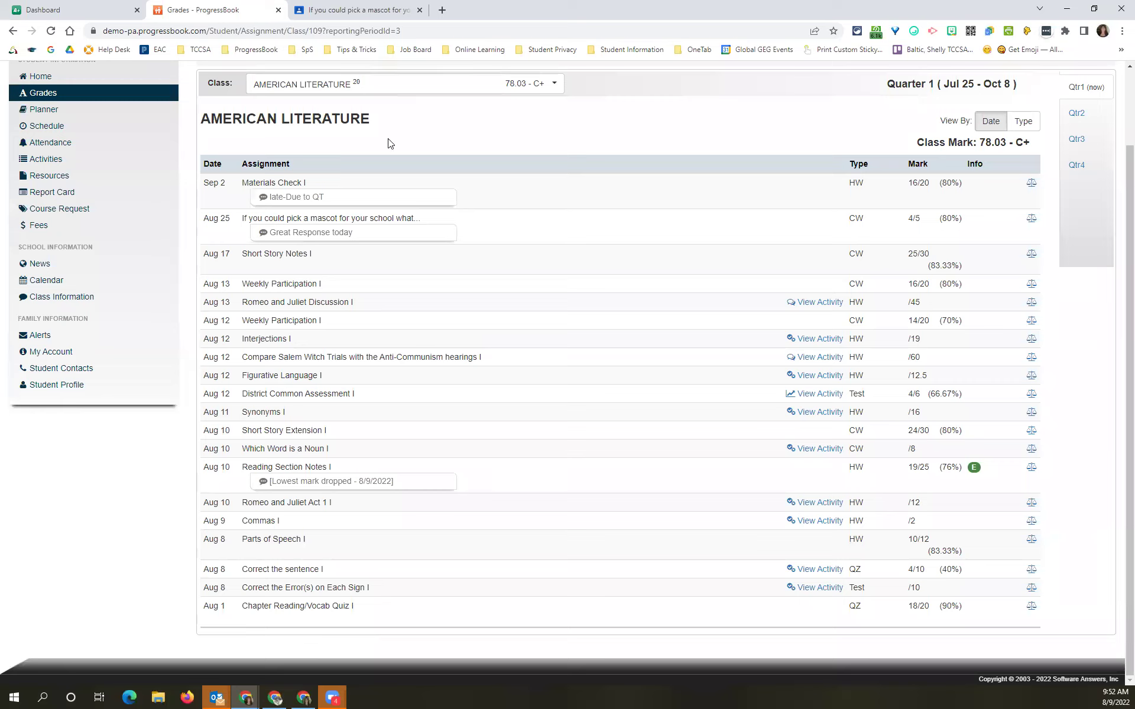
scroll(251, 418, "up", 2)
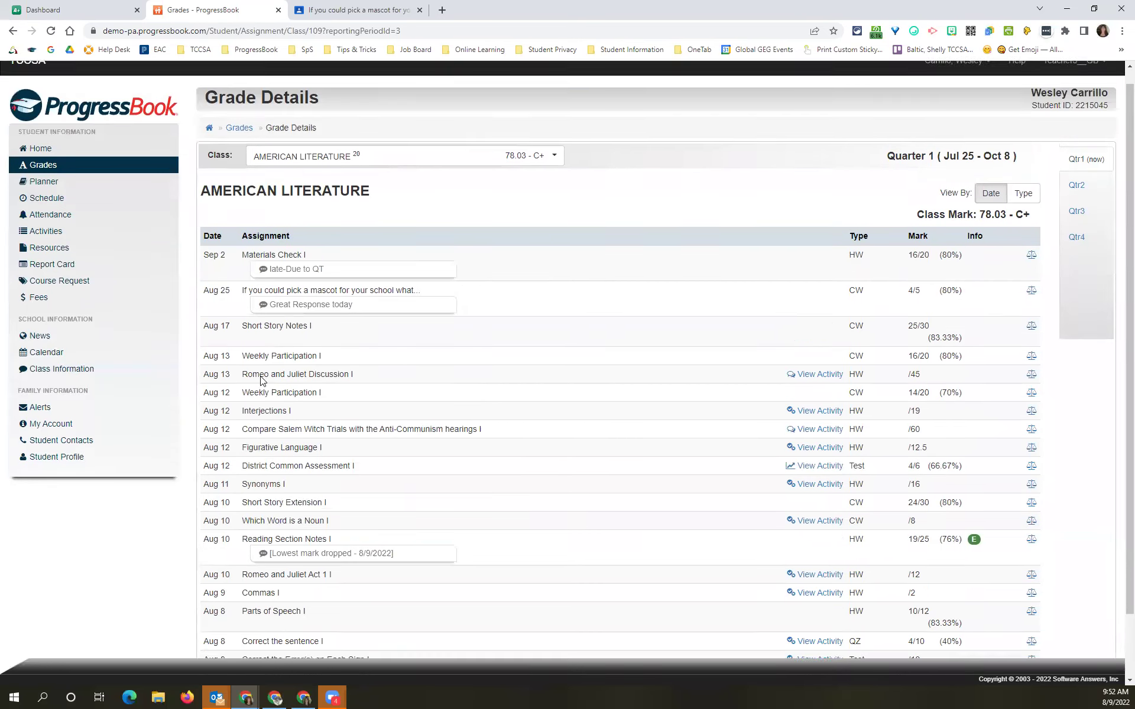
Step: Back on the first student, recheck grade comments and Today's Comments, then return to GradeBook
left_click(965, 78)
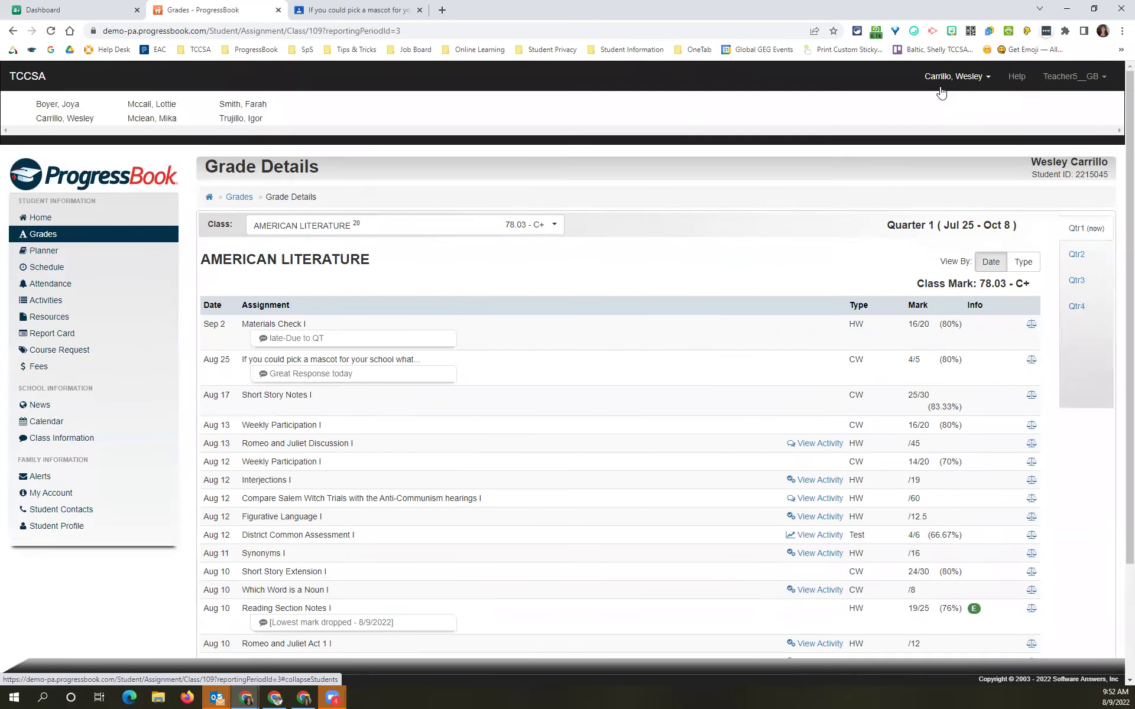
left_click(66, 106)
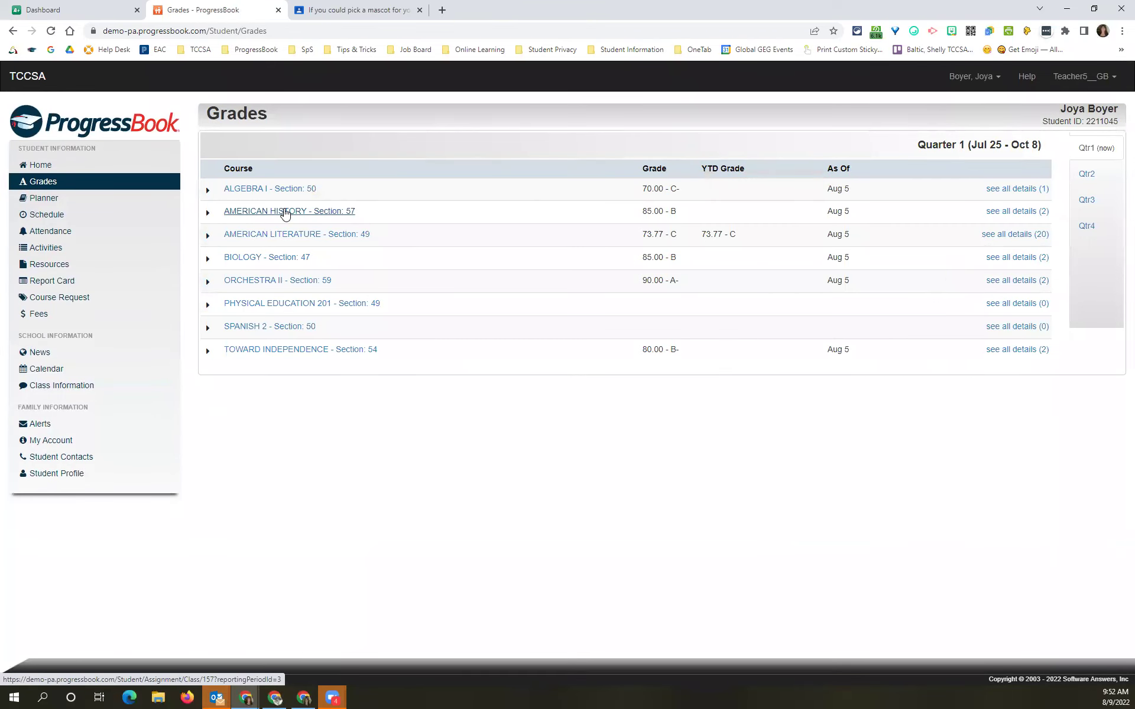
left_click(295, 242)
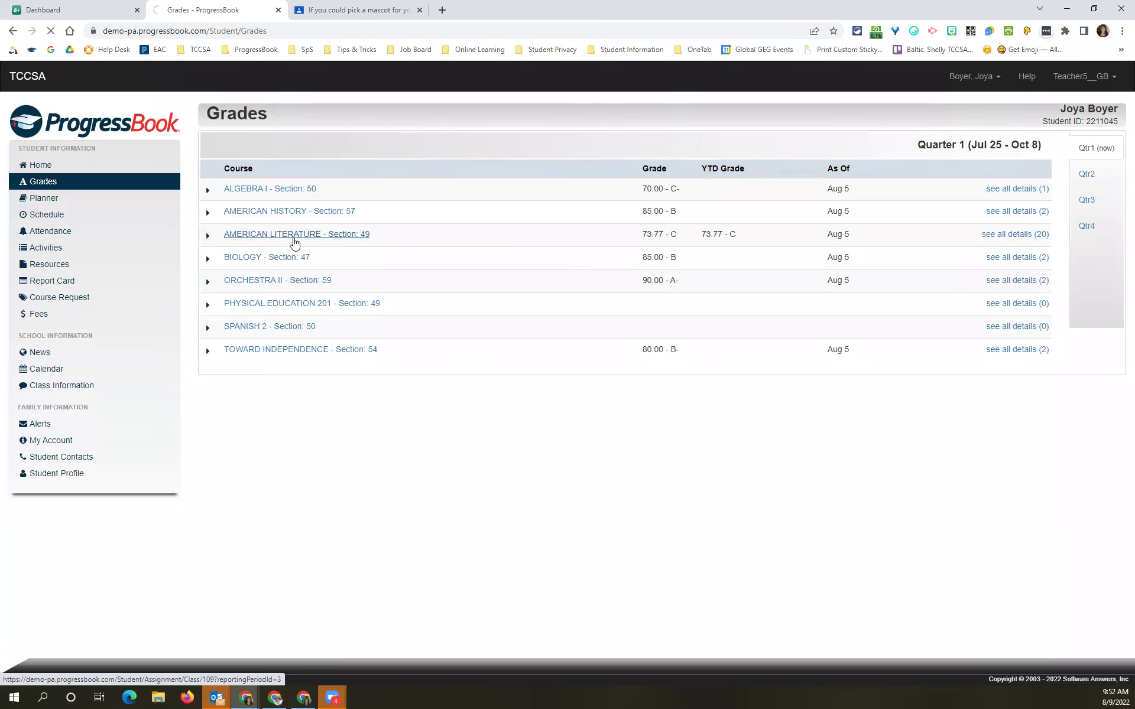
scroll(405, 625, "down", 3)
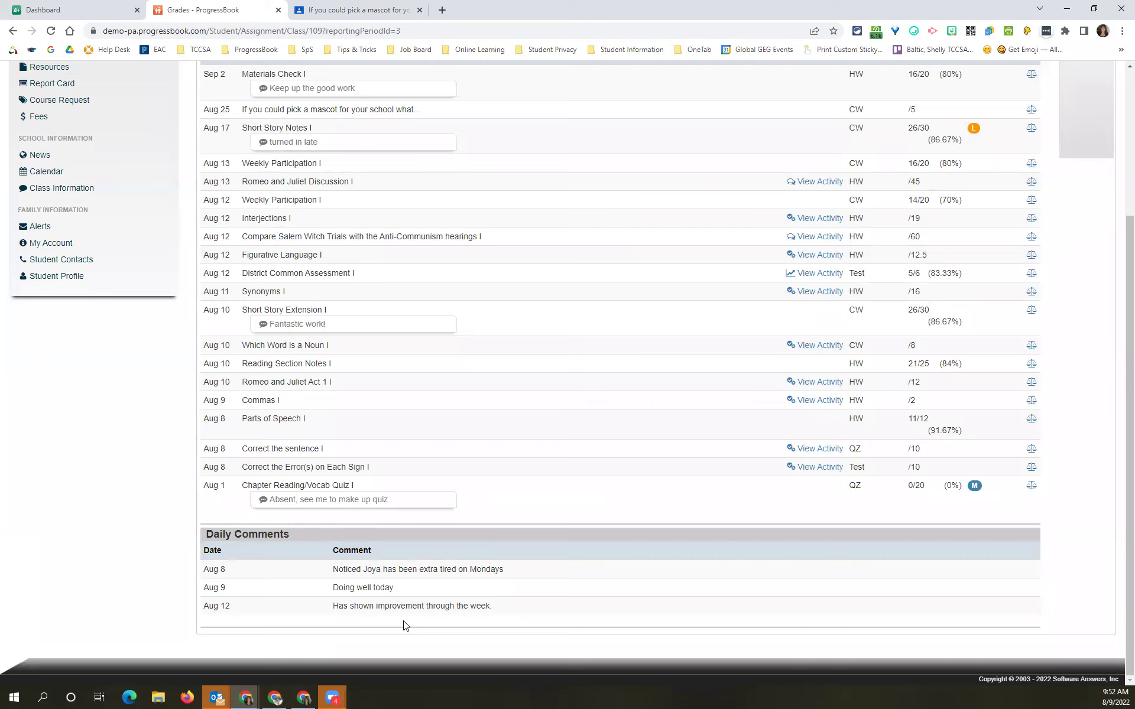
left_click_drag(383, 569, 455, 578)
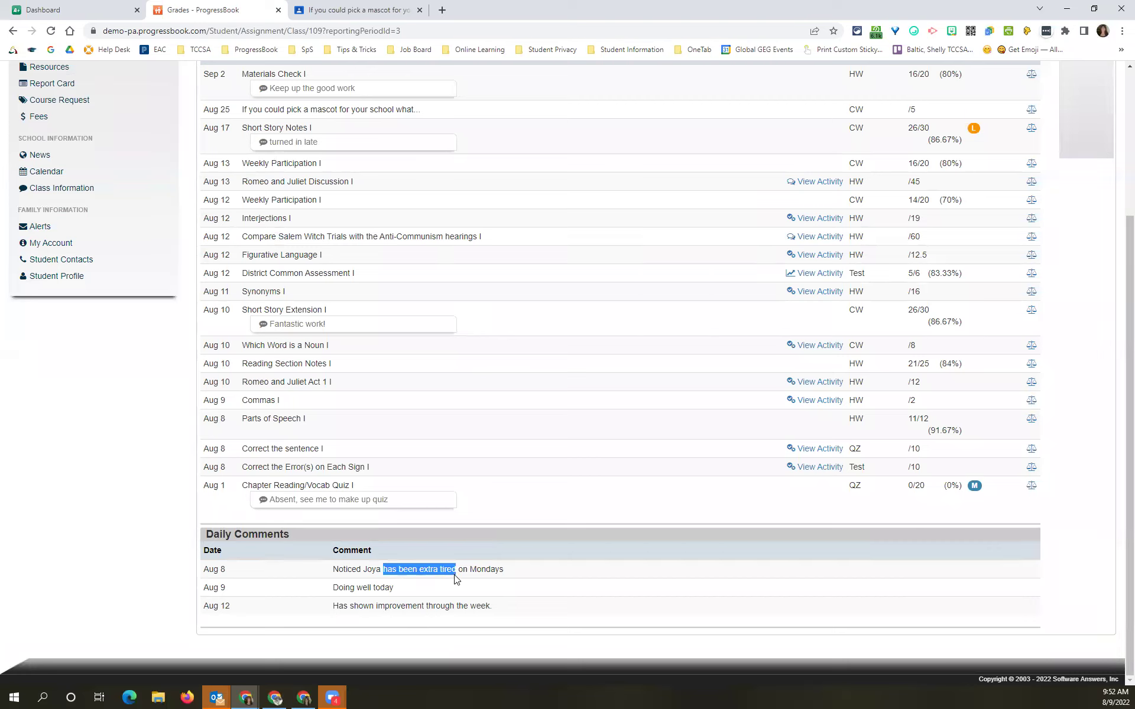
scroll(451, 425, "up", 3)
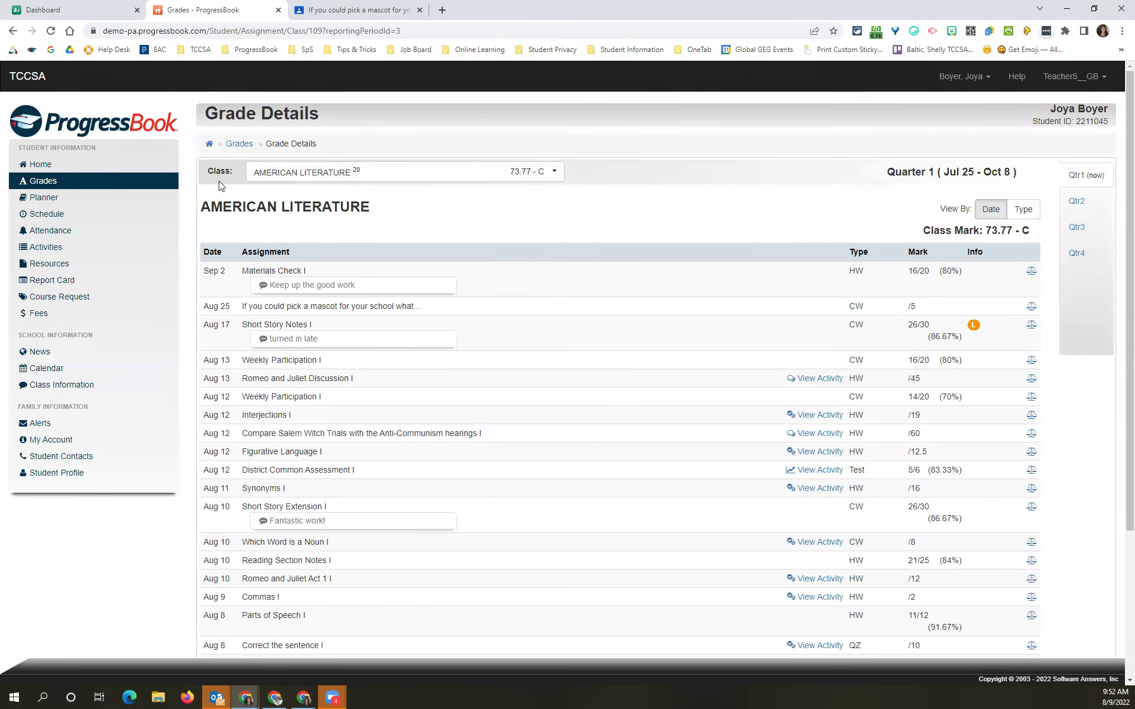
left_click(75, 172)
left_click_drag(211, 145, 275, 177)
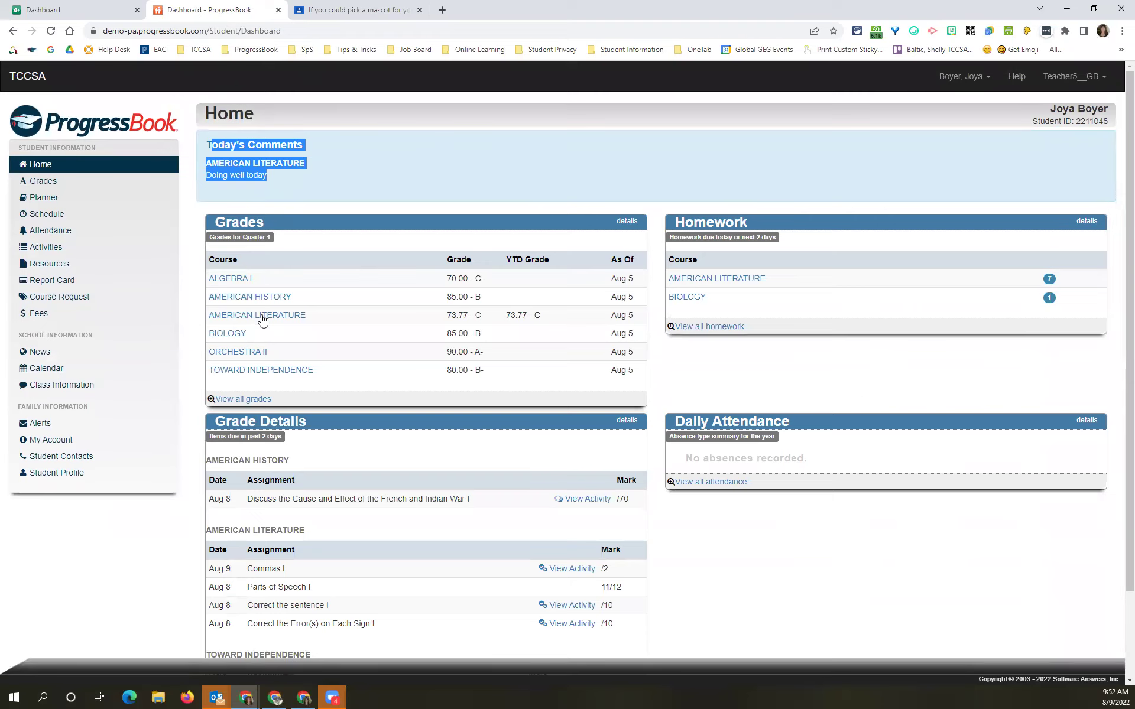
scroll(263, 319, "down", 2)
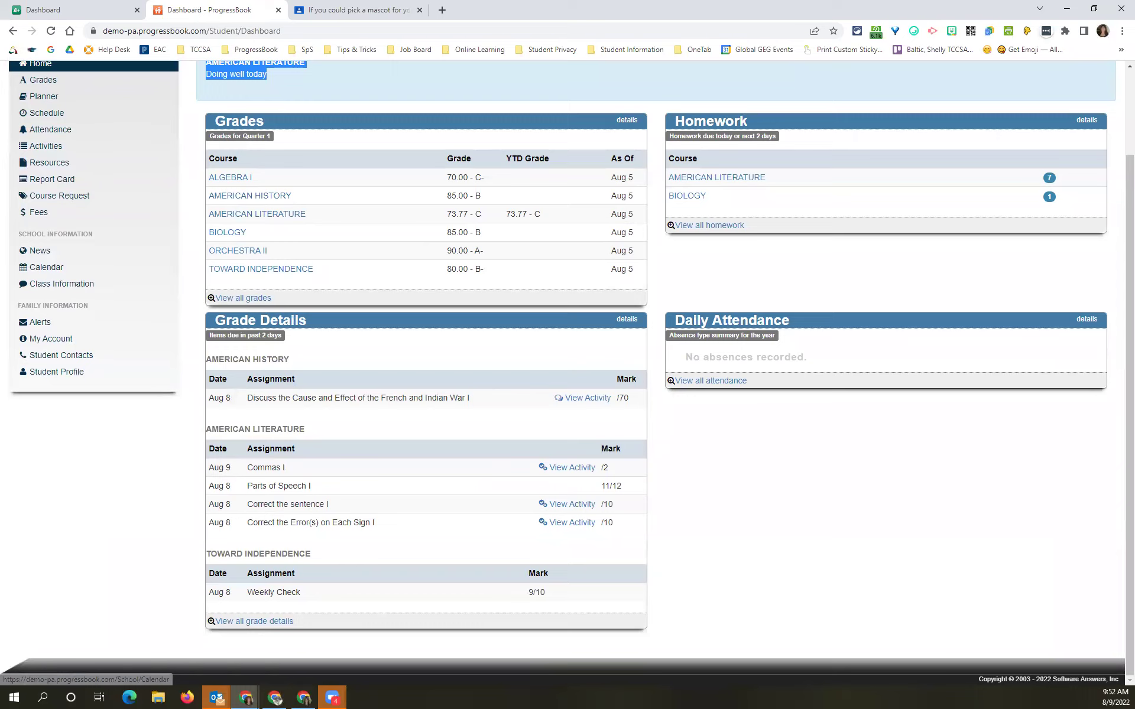
scroll(475, 154, "up", 1)
scroll(475, 153, "up", 2)
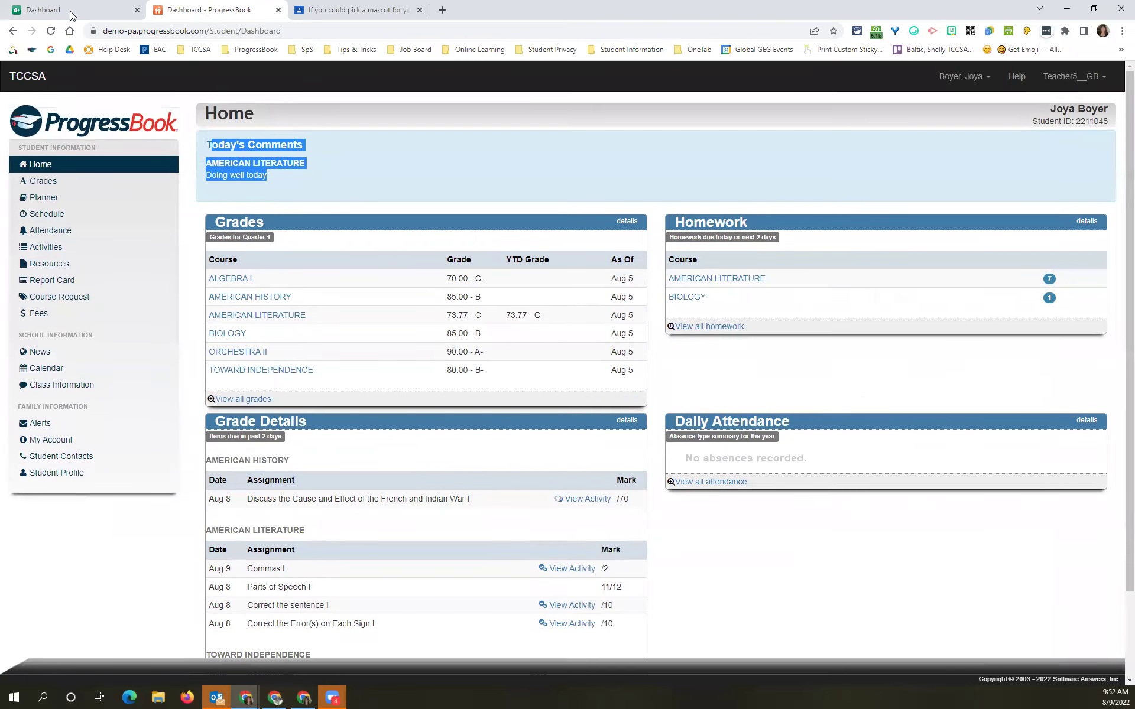
left_click(71, 10)
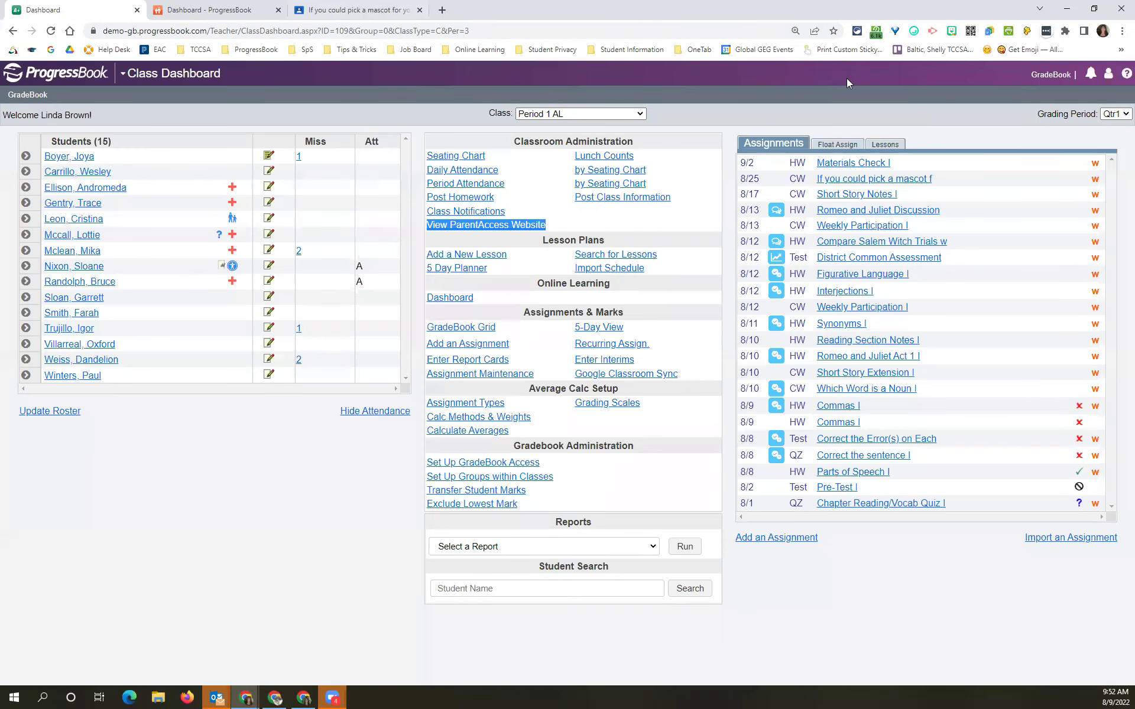
Step: From the Teacher Home Page, open Period 1 AL and view the second student's Student Profile
left_click(1049, 74)
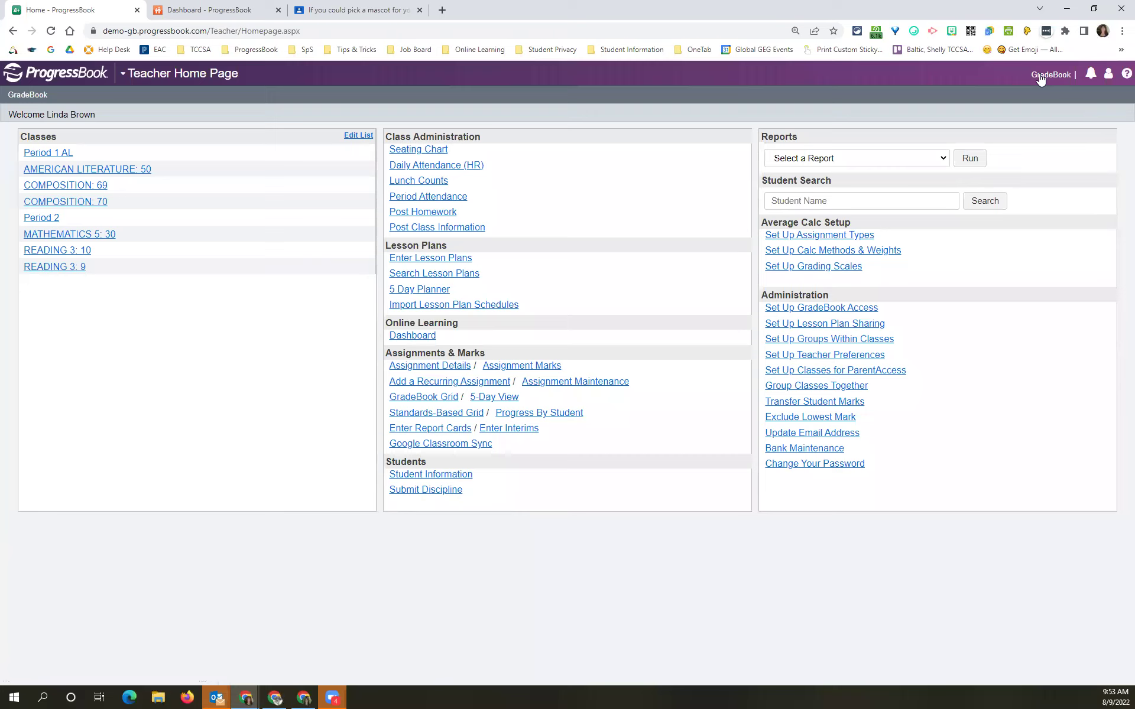
left_click(63, 154)
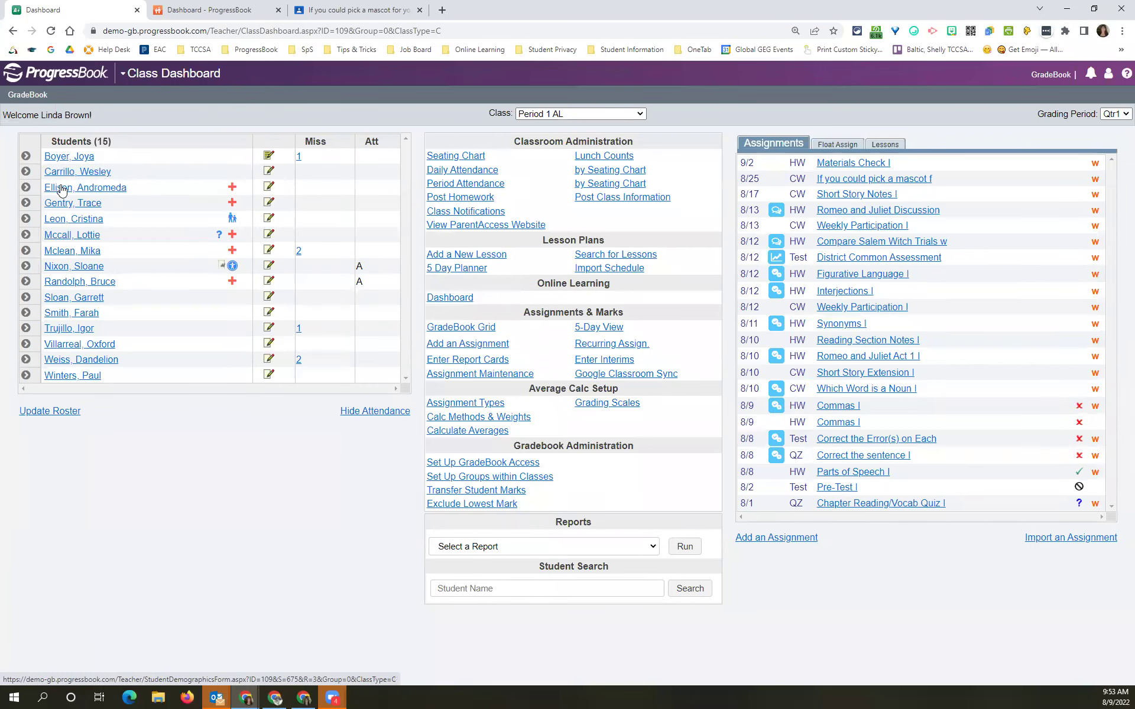
mouse_move(64, 172)
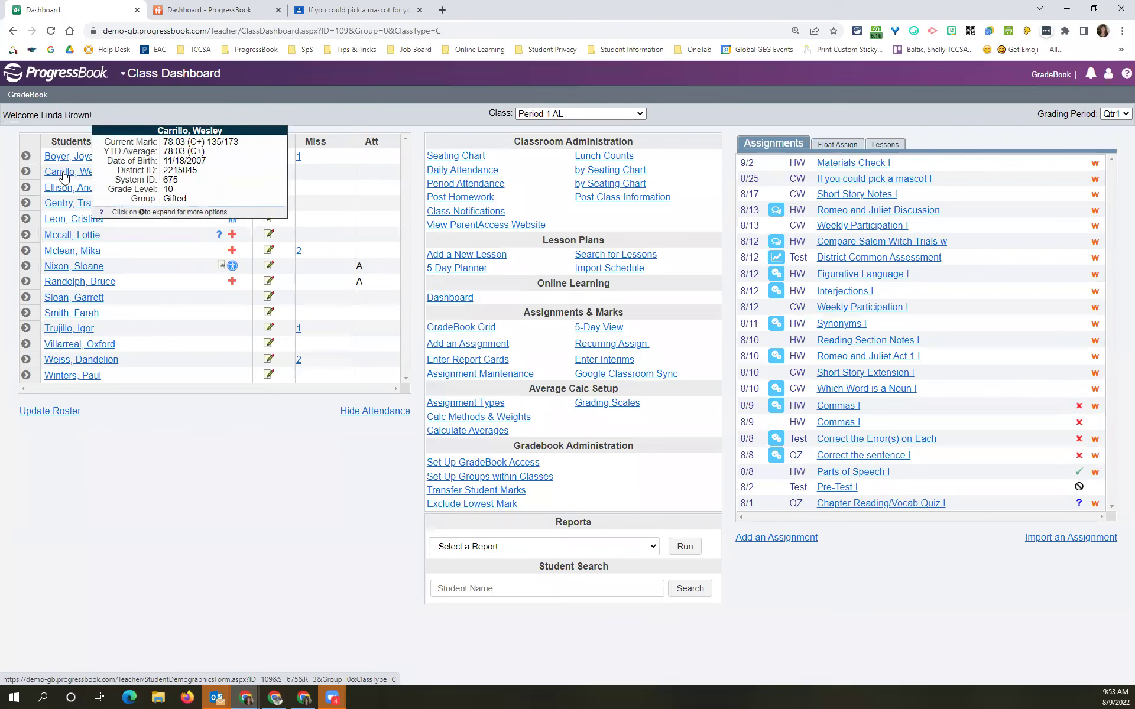
left_click(64, 176)
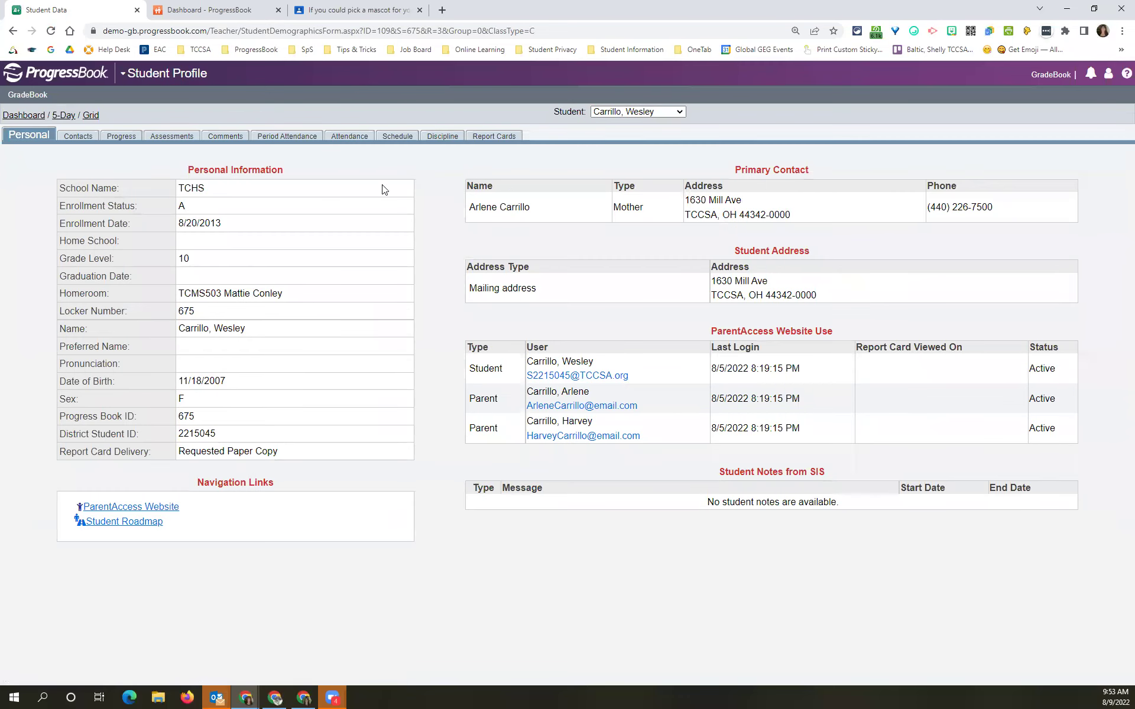
Step: Start a new discipline incident for the student at TCCSA High School, location RM 234
left_click(444, 141)
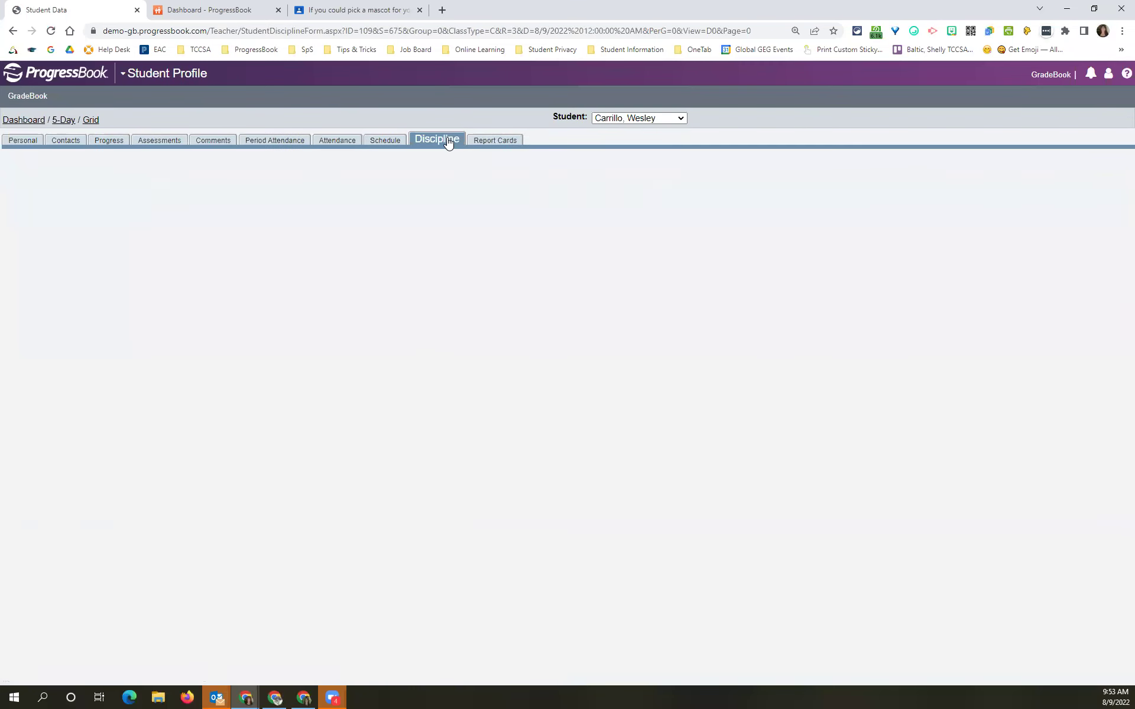
left_click(550, 210)
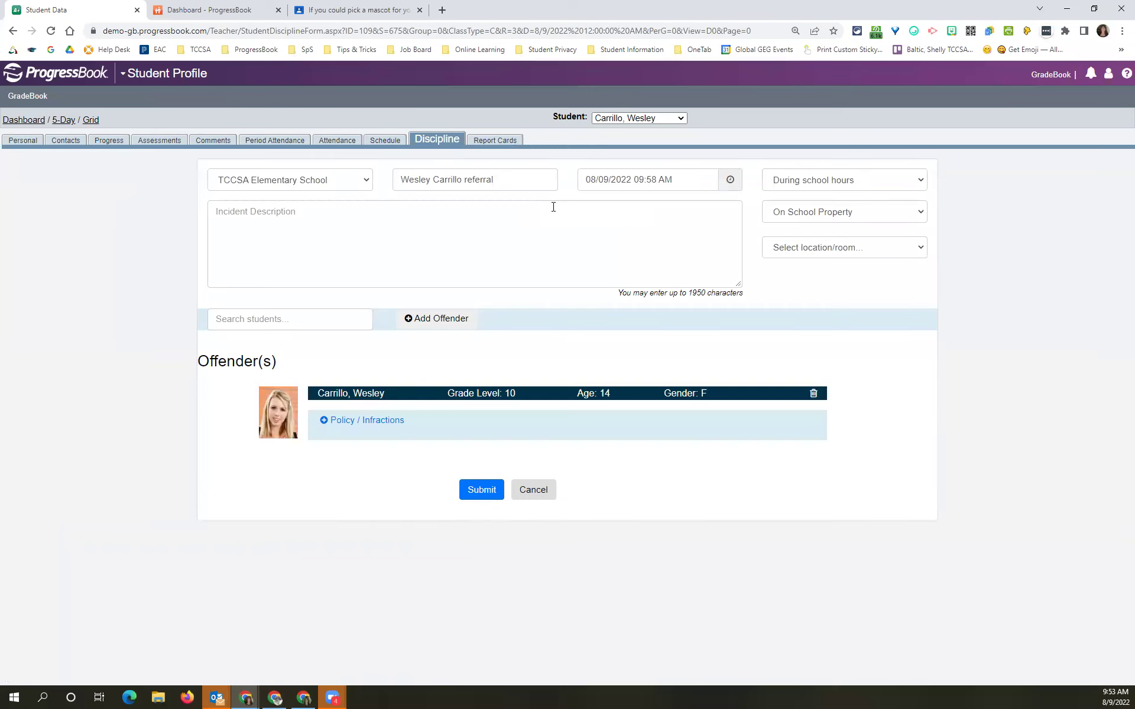
left_click(335, 179)
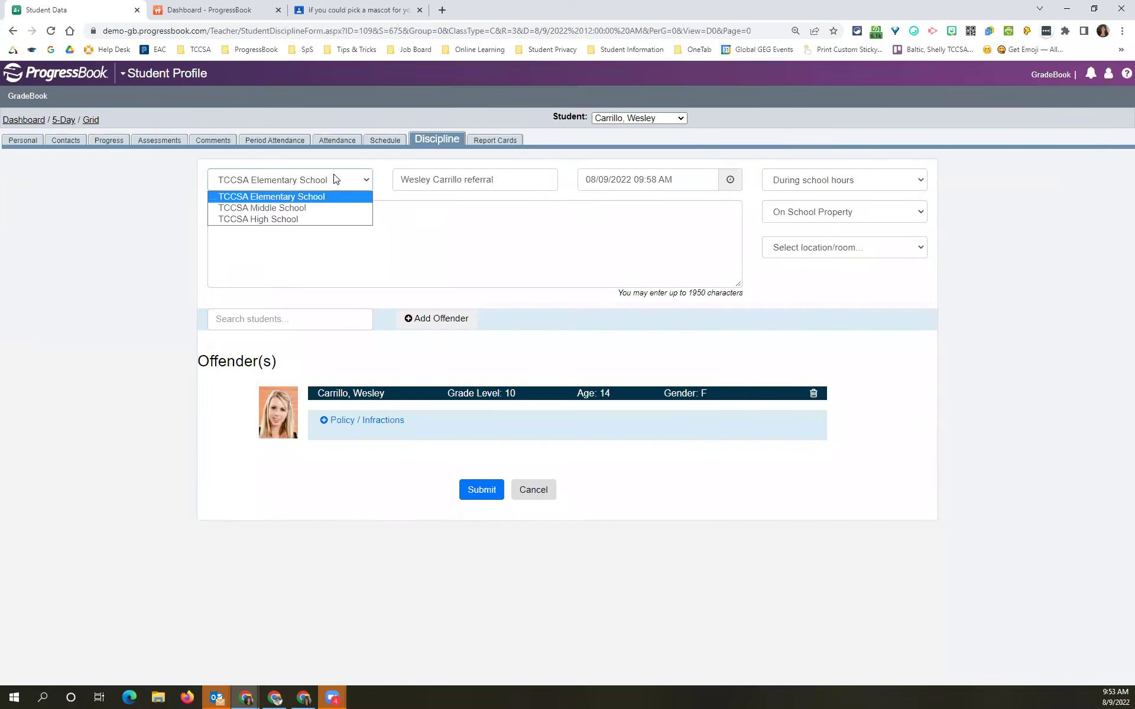
left_click(309, 222)
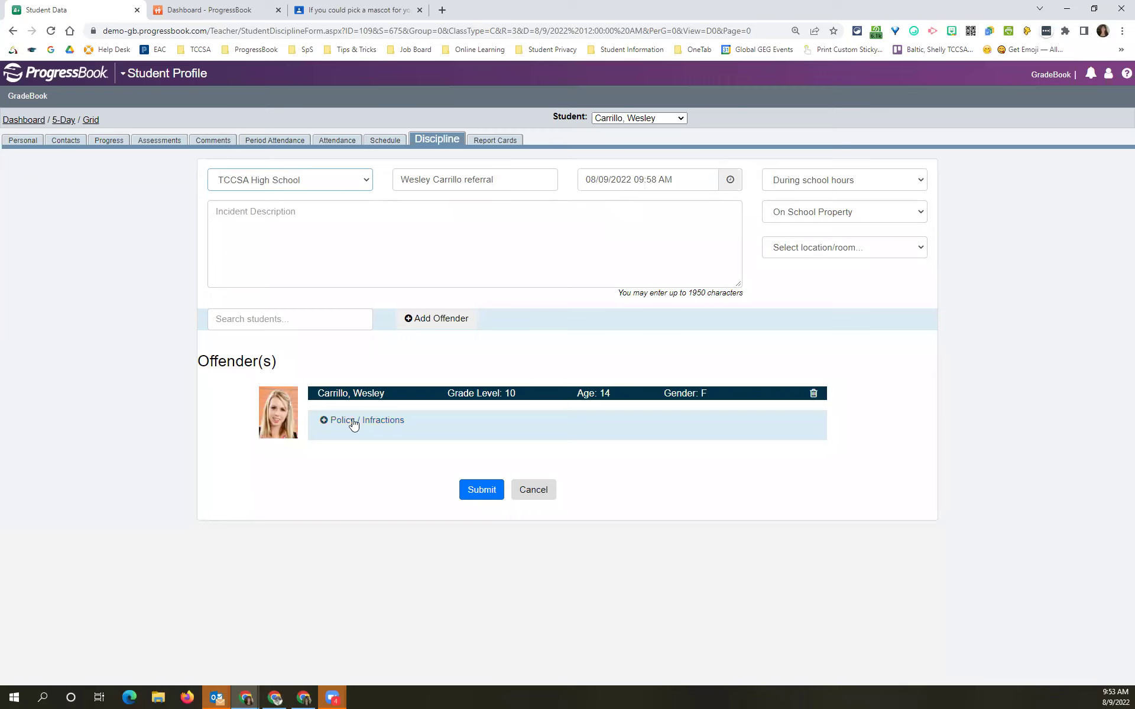
left_click(821, 248)
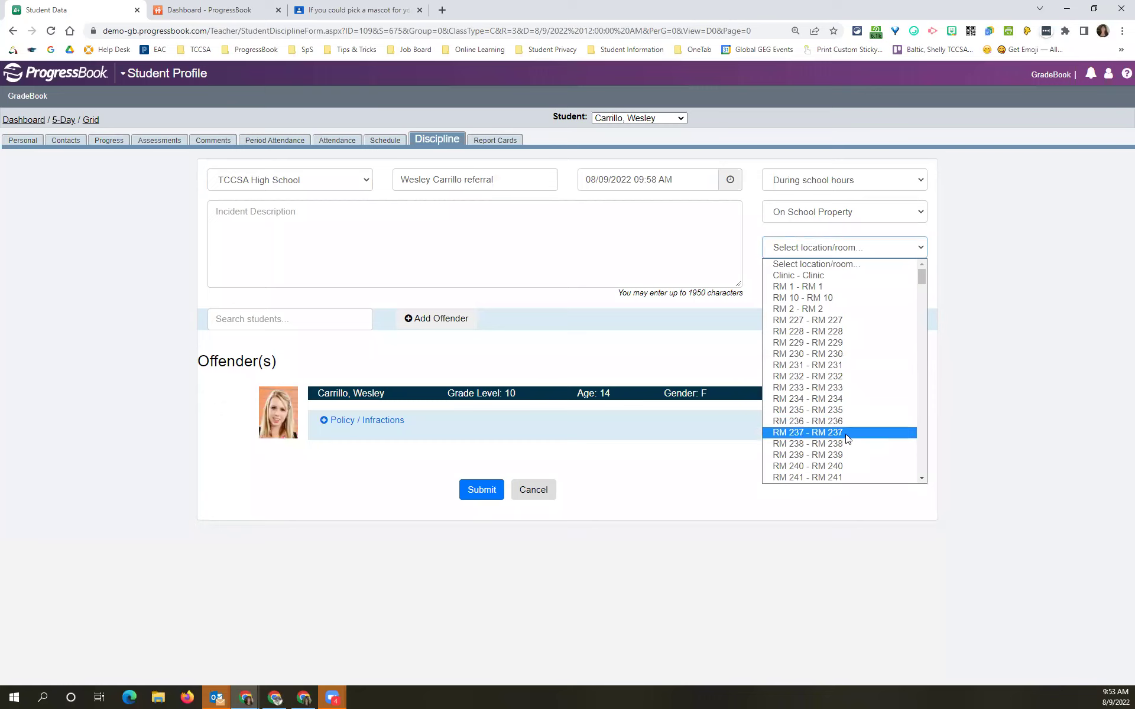
left_click(839, 398)
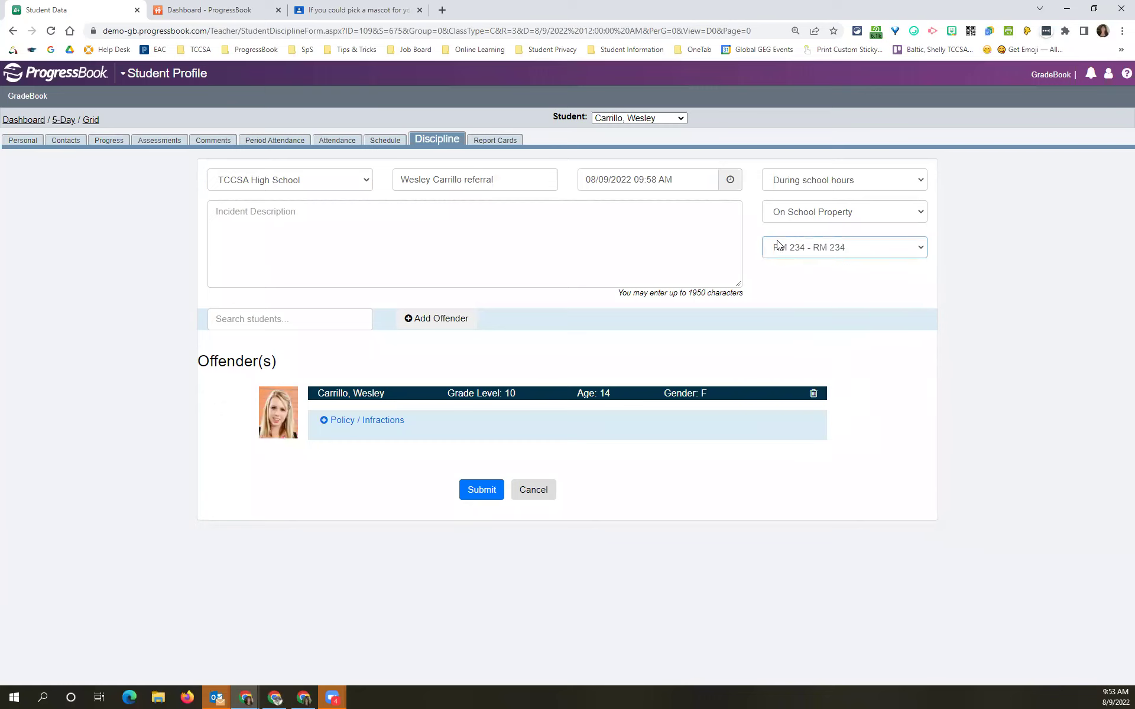
left_click(816, 251)
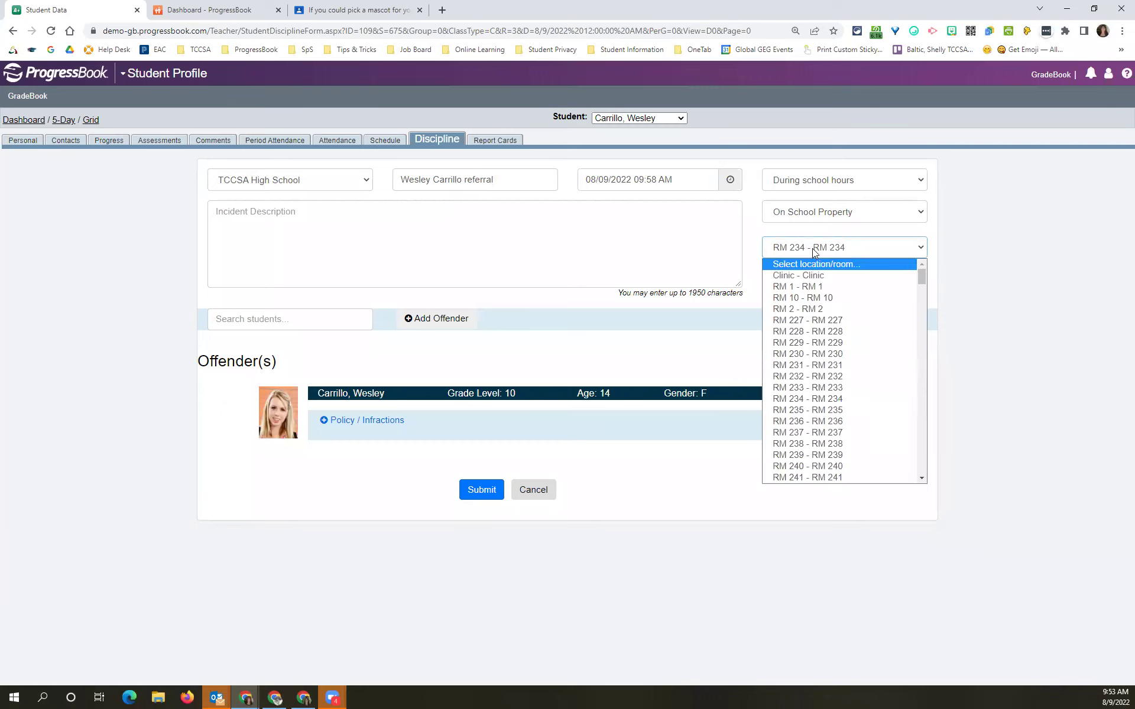
scroll(833, 331, "down", 20)
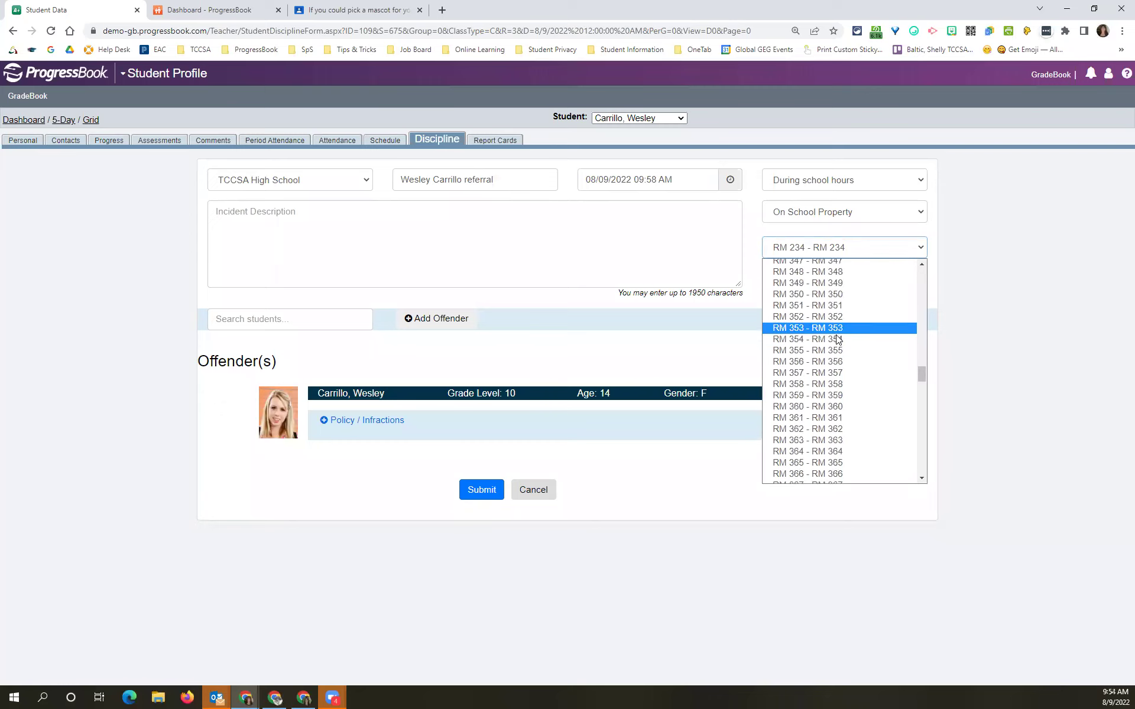
scroll(838, 342, "down", 2)
scroll(822, 370, "up", 20)
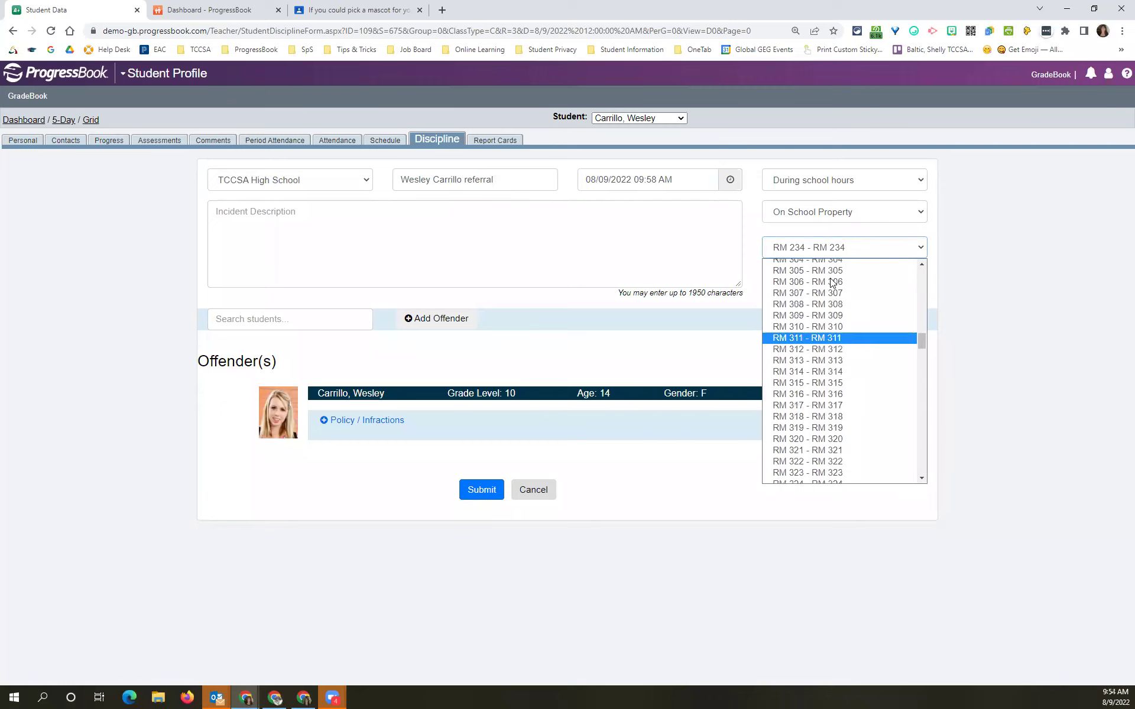
Step: Add a policy row for the student with RULE 1-DISRUPTION as the policy
left_click(354, 426)
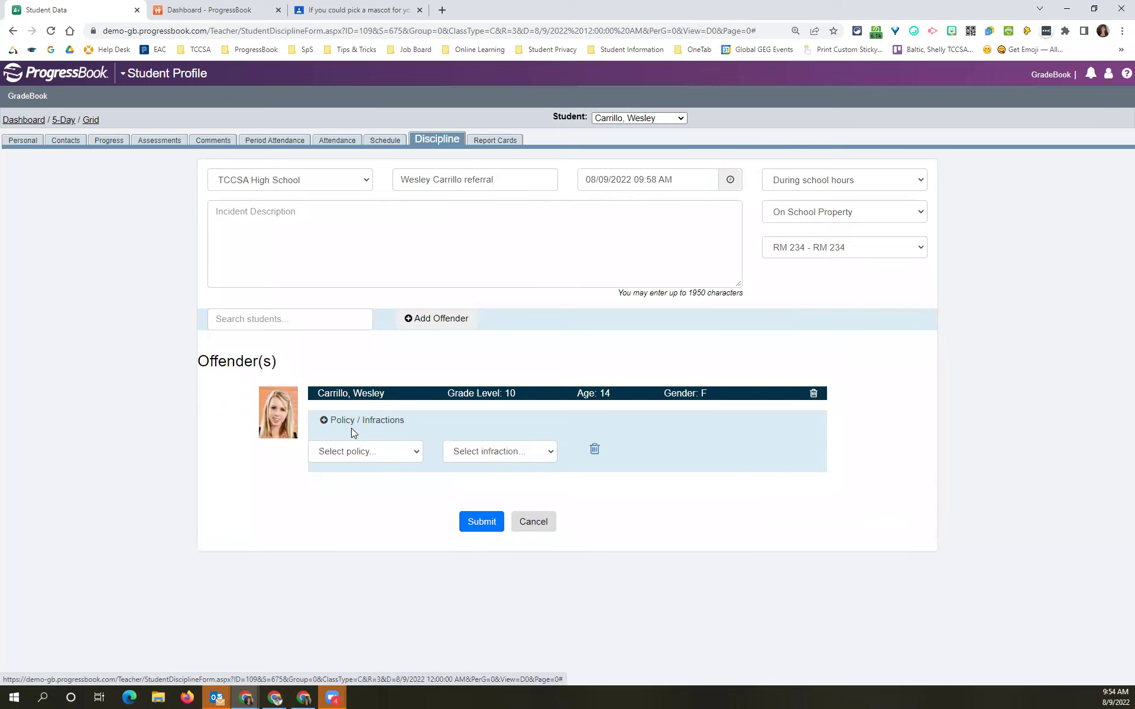
left_click(378, 451)
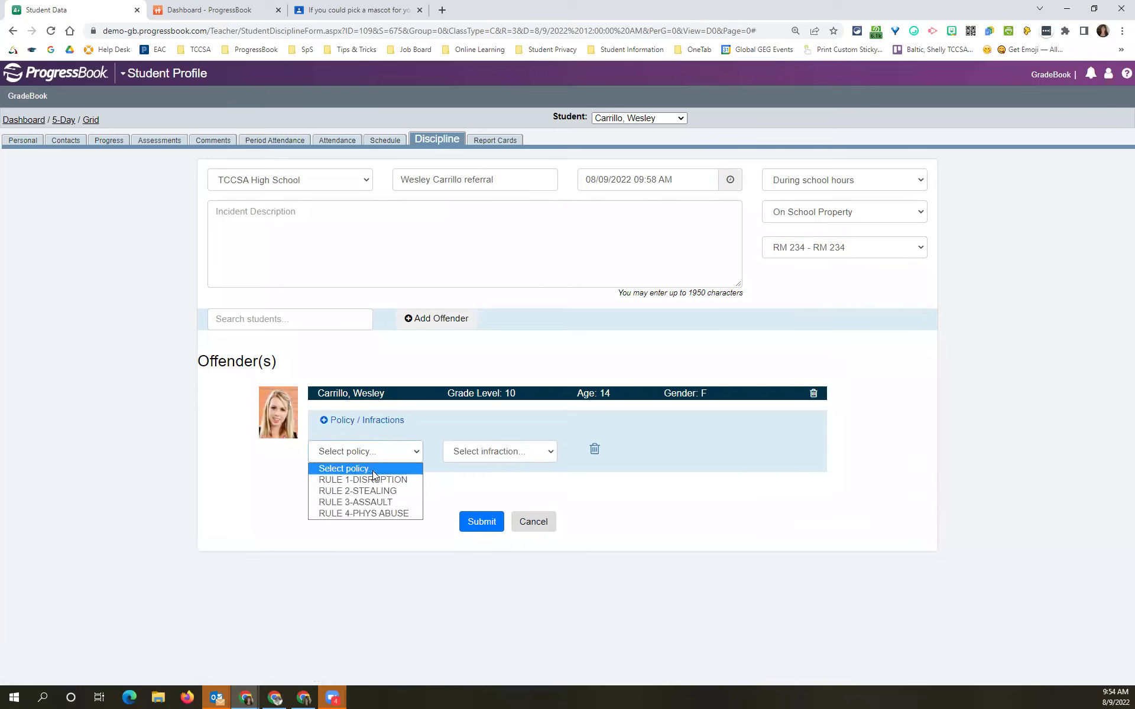
left_click(408, 479)
left_click(512, 450)
left_click(514, 451)
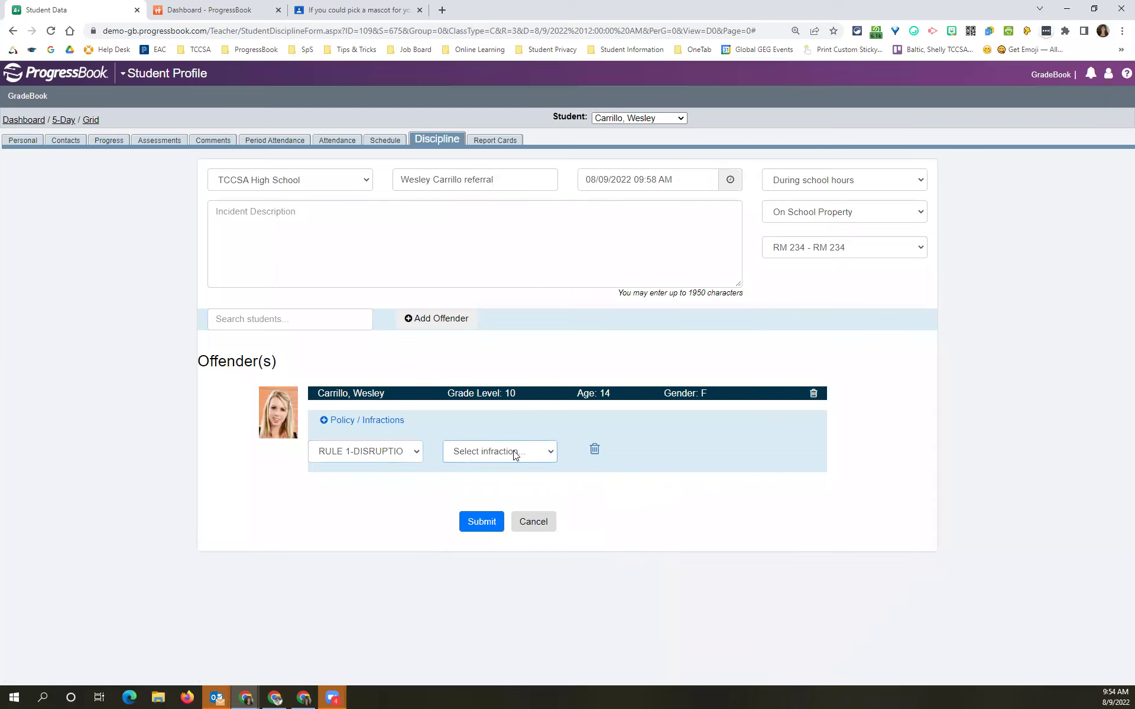
left_click(390, 452)
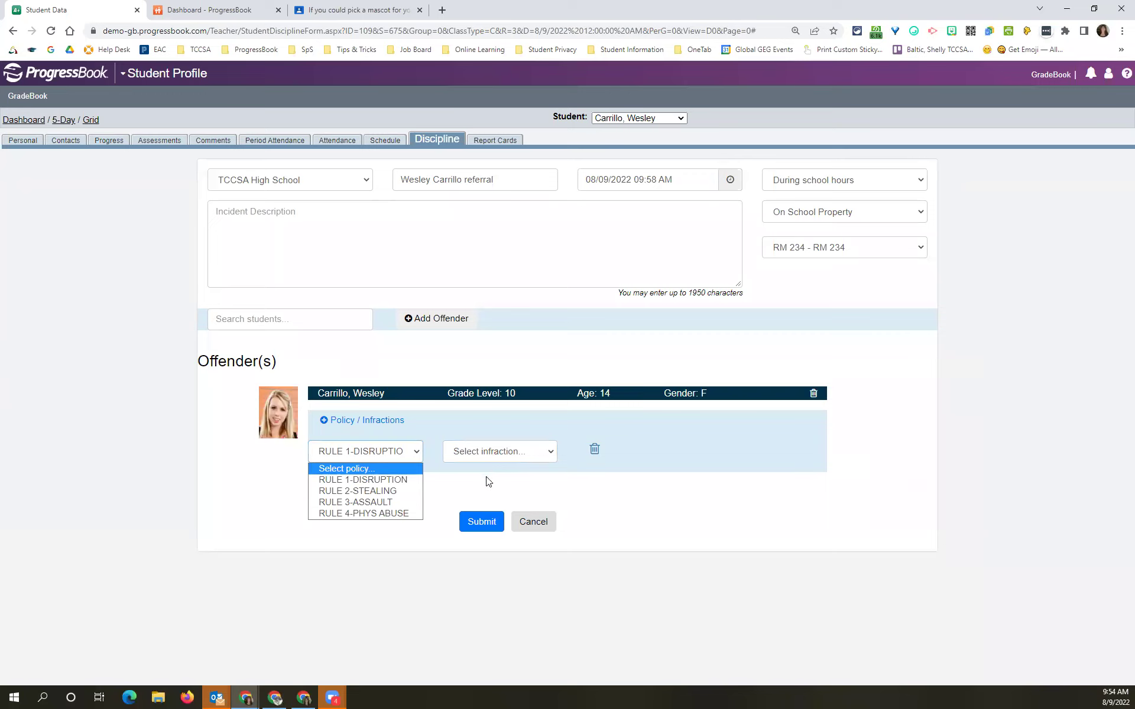
left_click(248, 220)
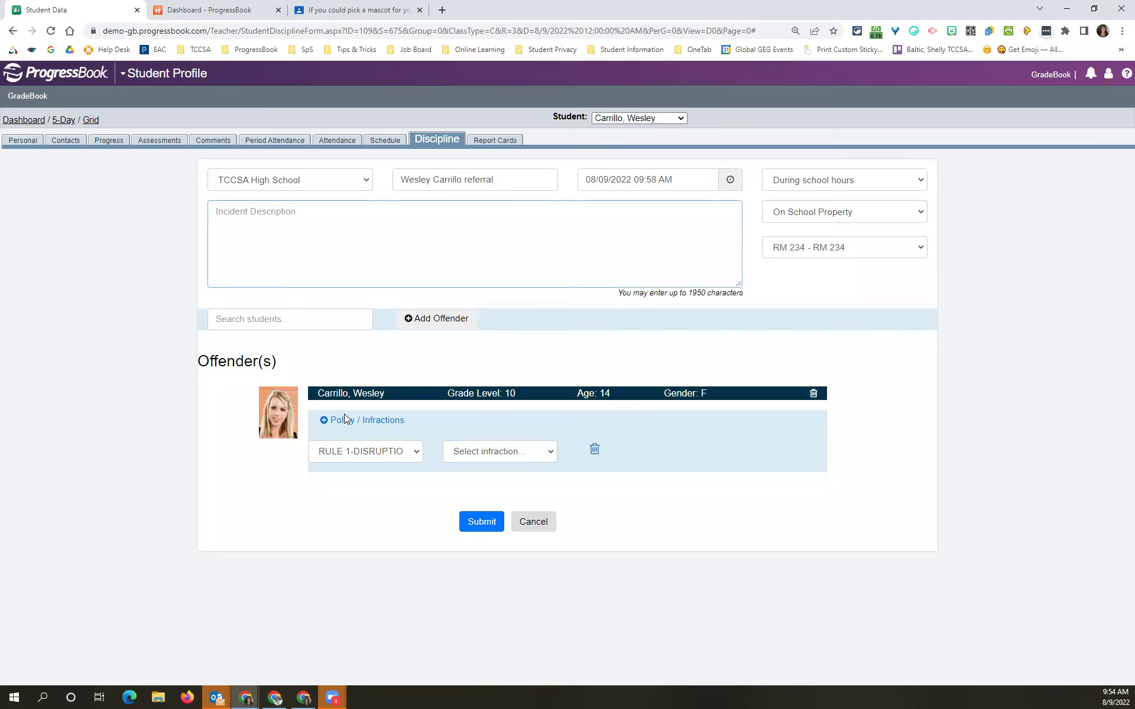
Step: Search for and add another student as a second offender, then submit the incident
left_click(279, 320)
type("try, Trac")
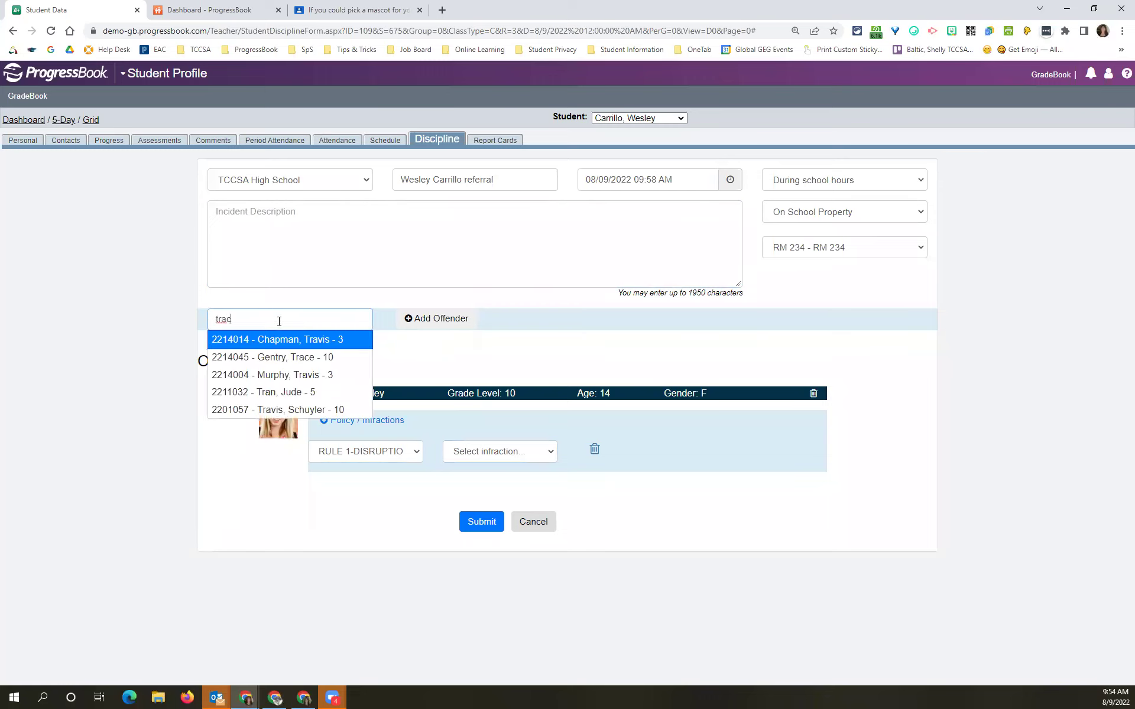
type("e")
left_click(296, 339)
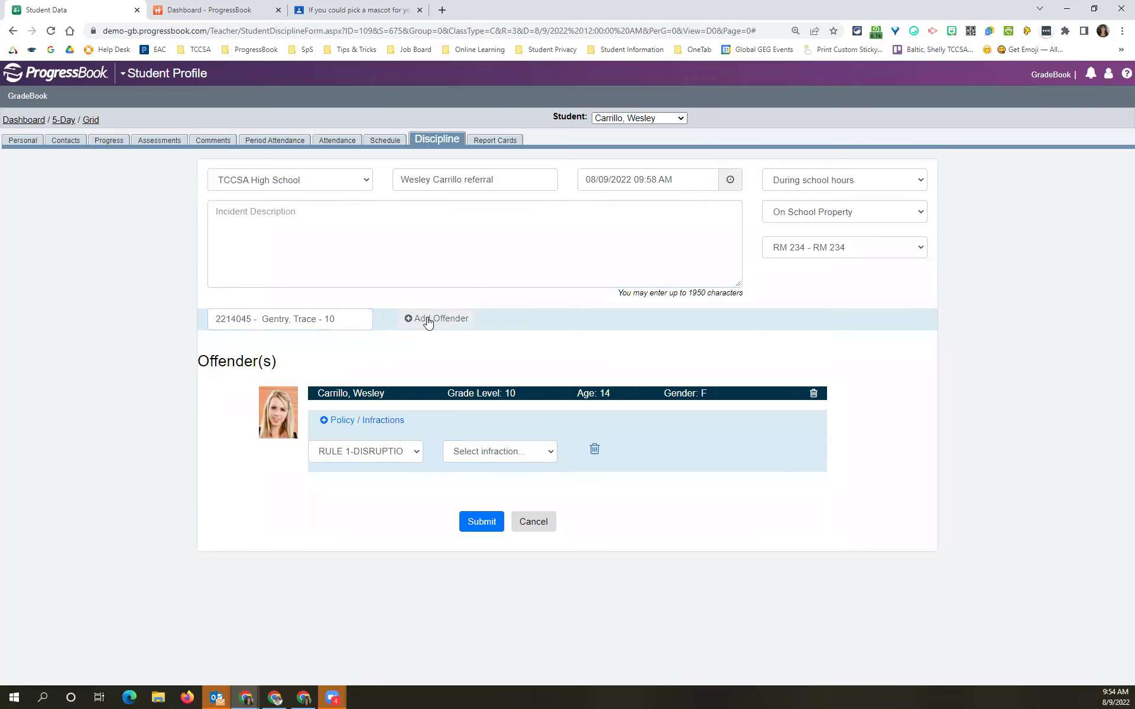
left_click(428, 320)
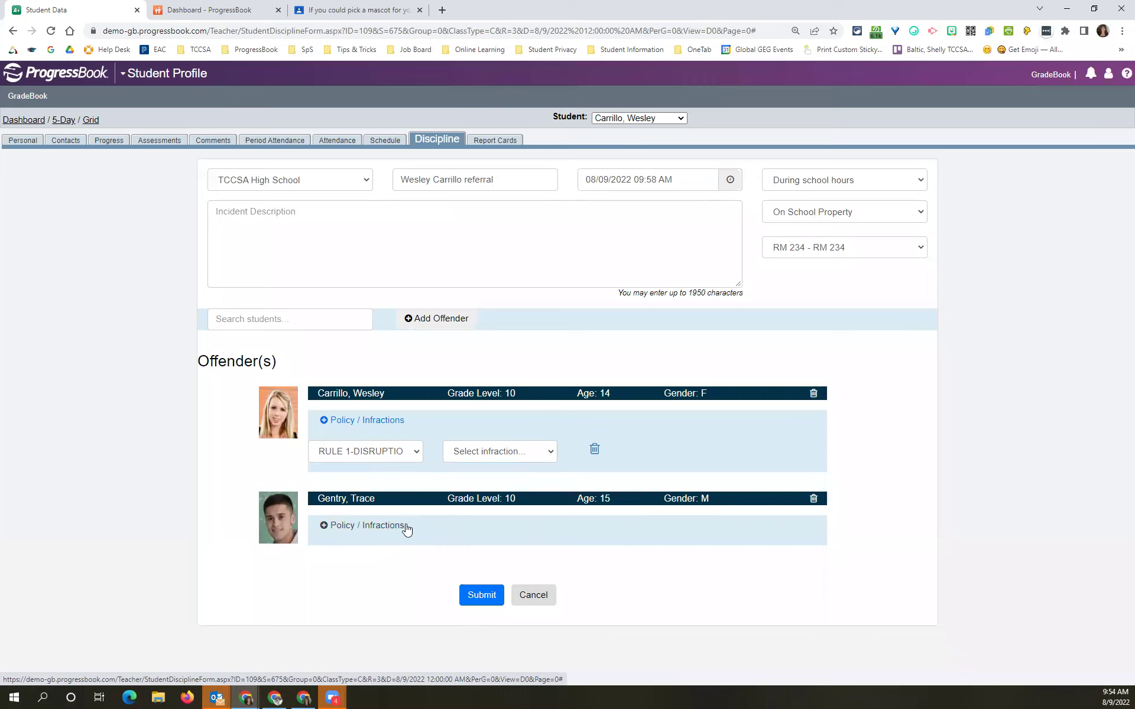
left_click(488, 602)
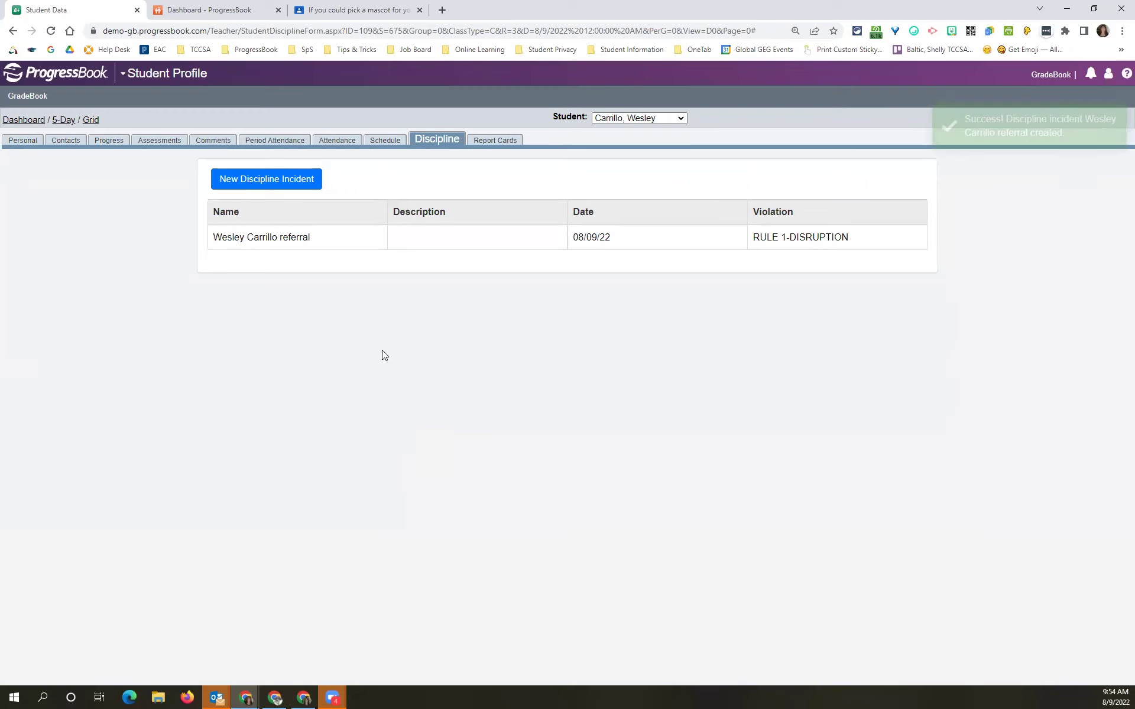
Step: Go back to the Teacher Home Page and expand the Select a Report dropdown
left_click(1044, 78)
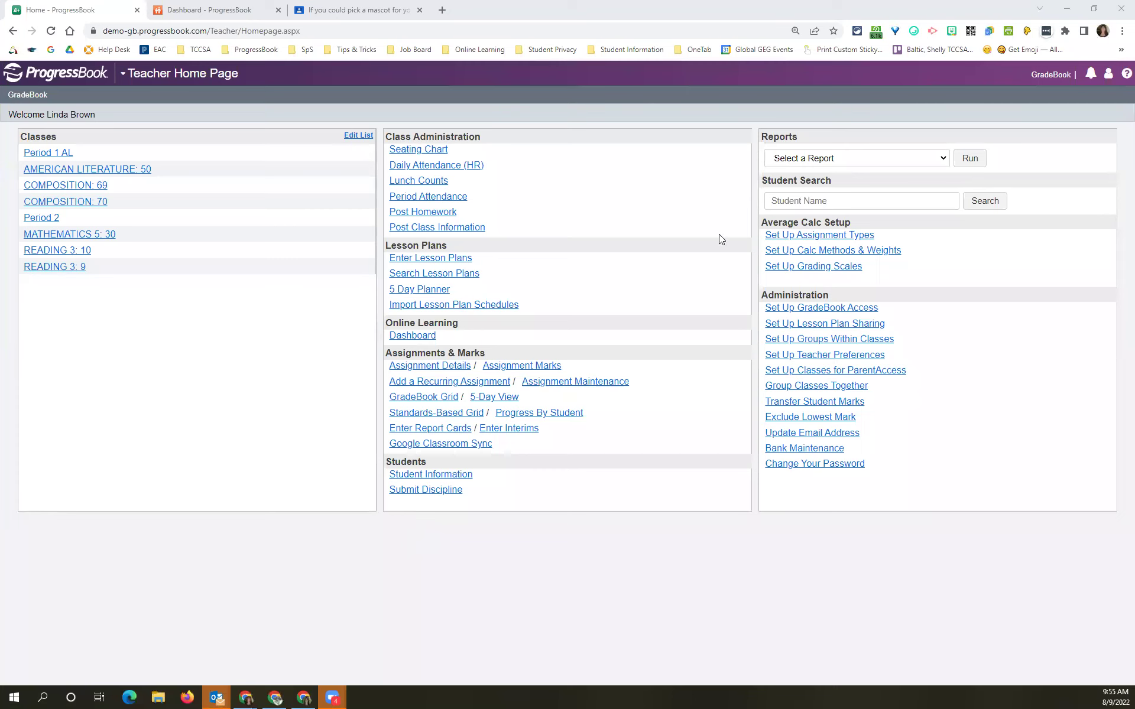
left_click(780, 159)
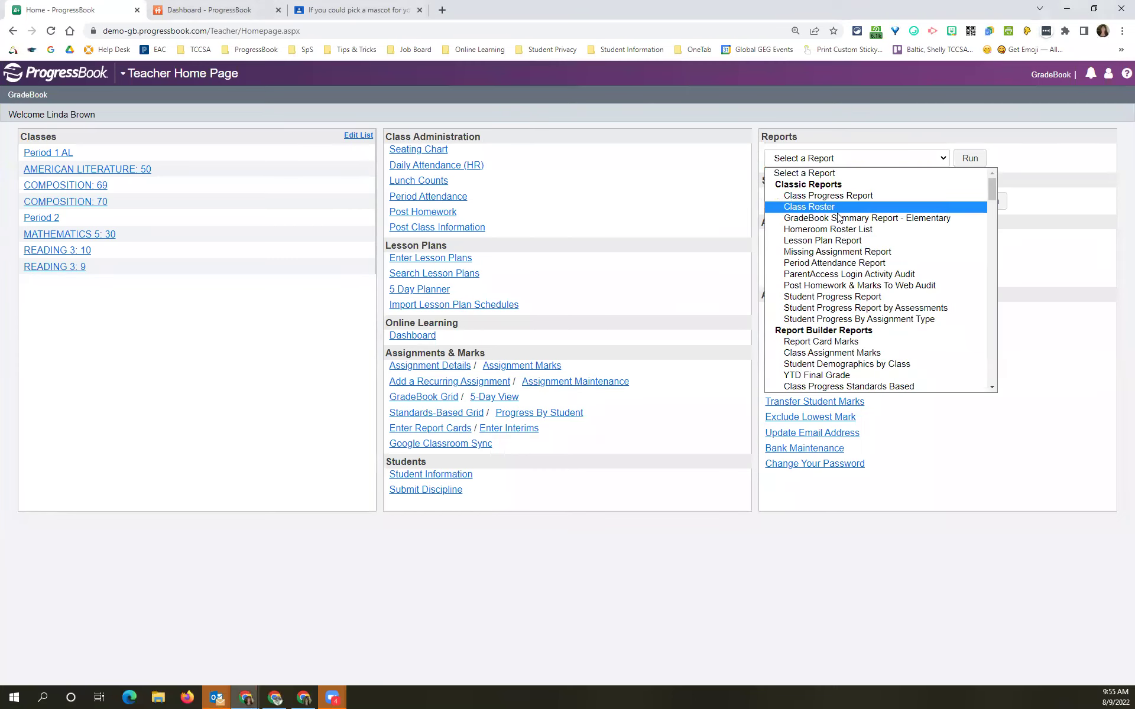